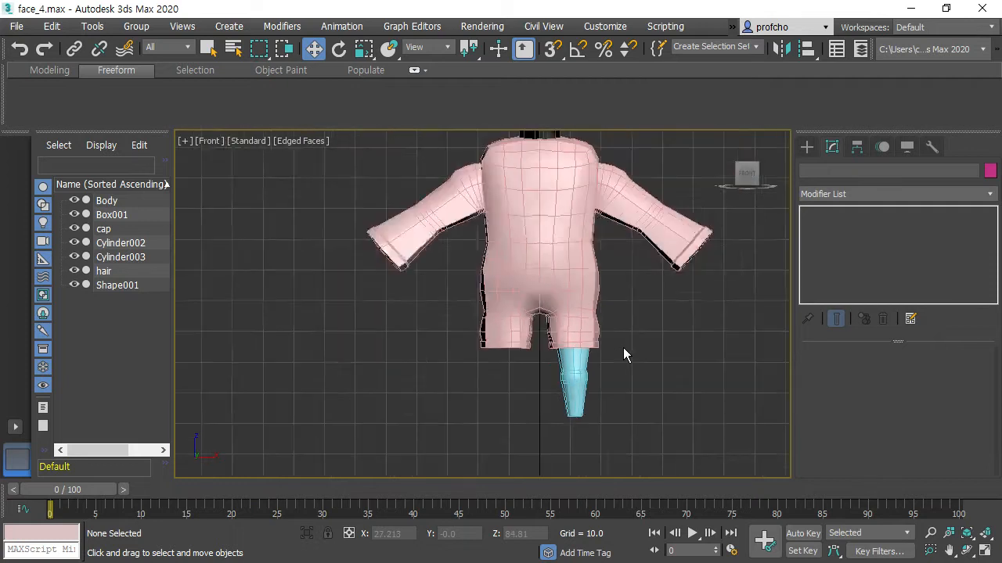
# Change the Body object's colour to the grey swatch in the 3ds Max palette and deselect it.
pyautogui.scroll(1, 629, 326)
pyautogui.scroll(-2, 632, 399)
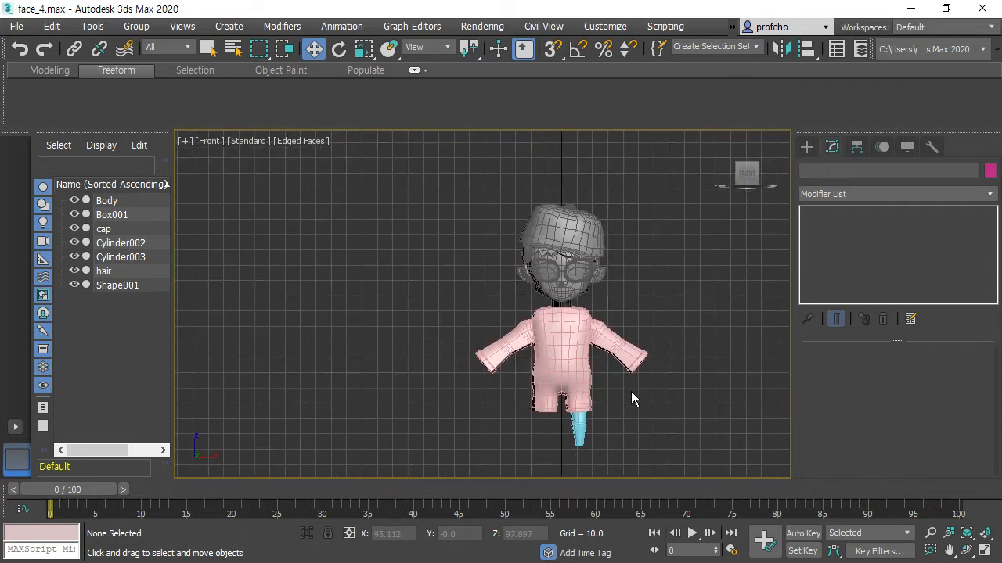
pyautogui.click(553, 343)
pyautogui.scroll(2, 678, 334)
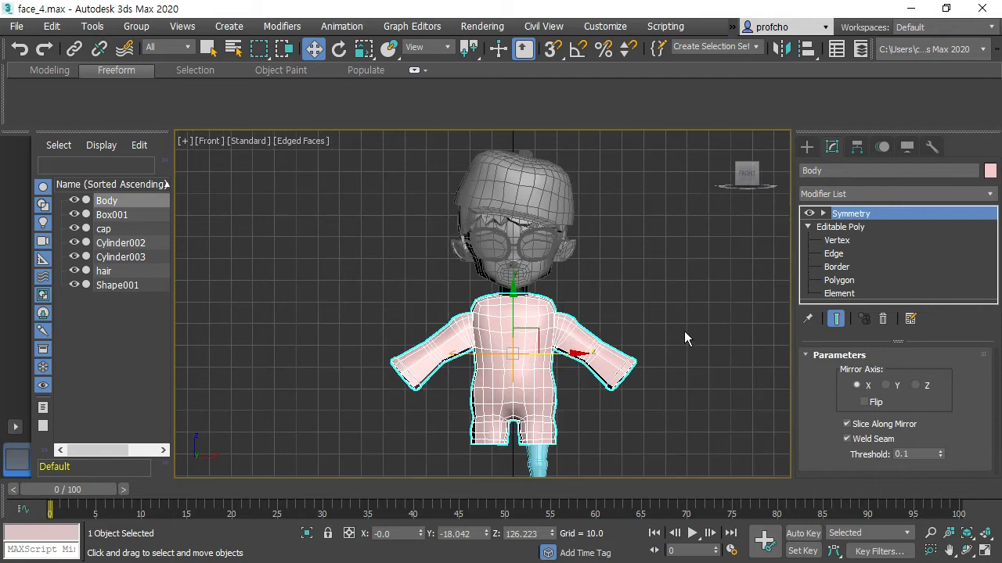
pyautogui.click(990, 171)
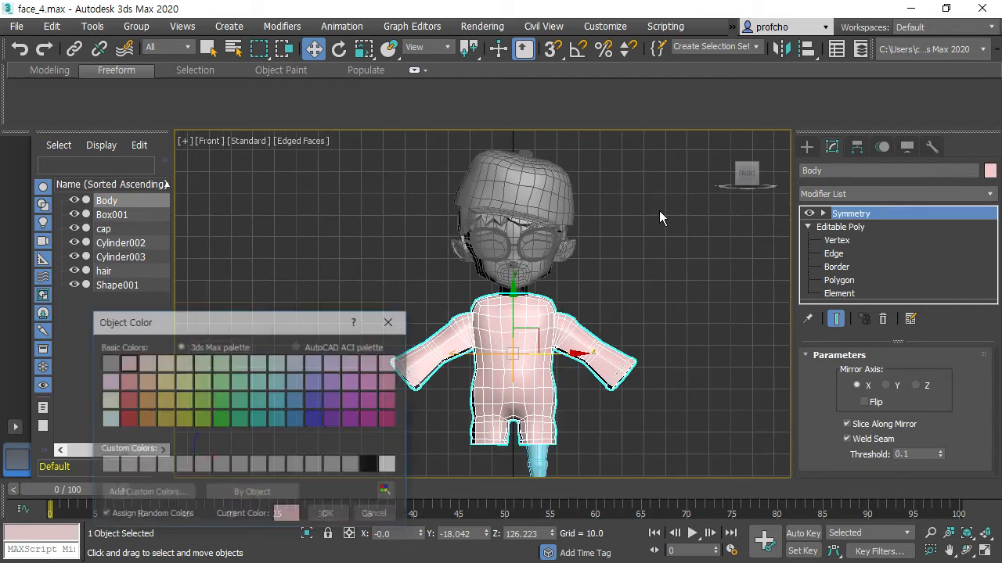
pyautogui.click(110, 366)
pyautogui.click(330, 515)
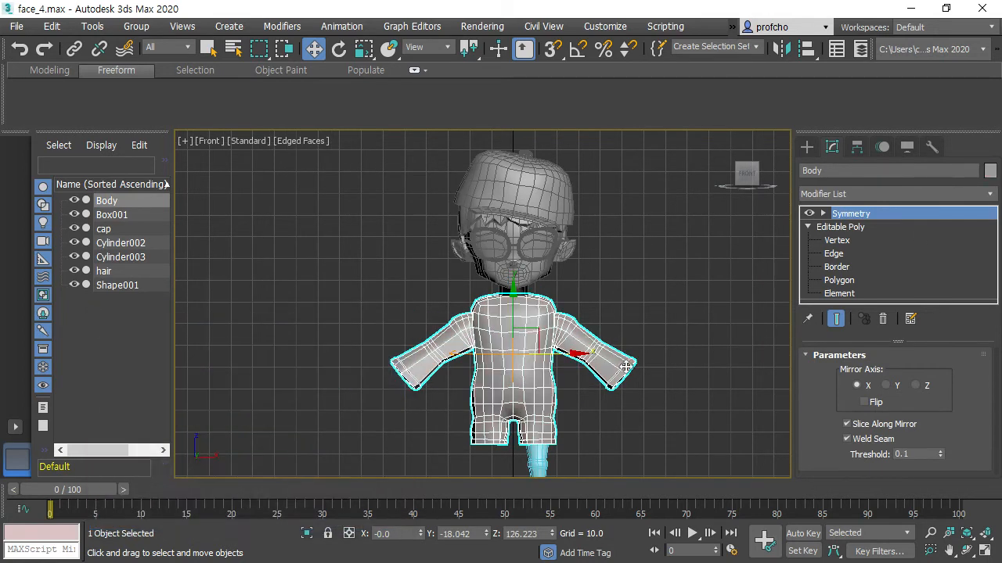
pyautogui.click(652, 319)
# Examine the leg's length and shape against the character's overall proportions in the front view.
pyautogui.moveTo(647, 310); pyautogui.dragTo(655, 232, button='middle')
pyautogui.click(554, 387)
pyautogui.scroll(2, 609, 389)
pyautogui.scroll(3, 610, 376)
pyautogui.scroll(-5, 634, 359)
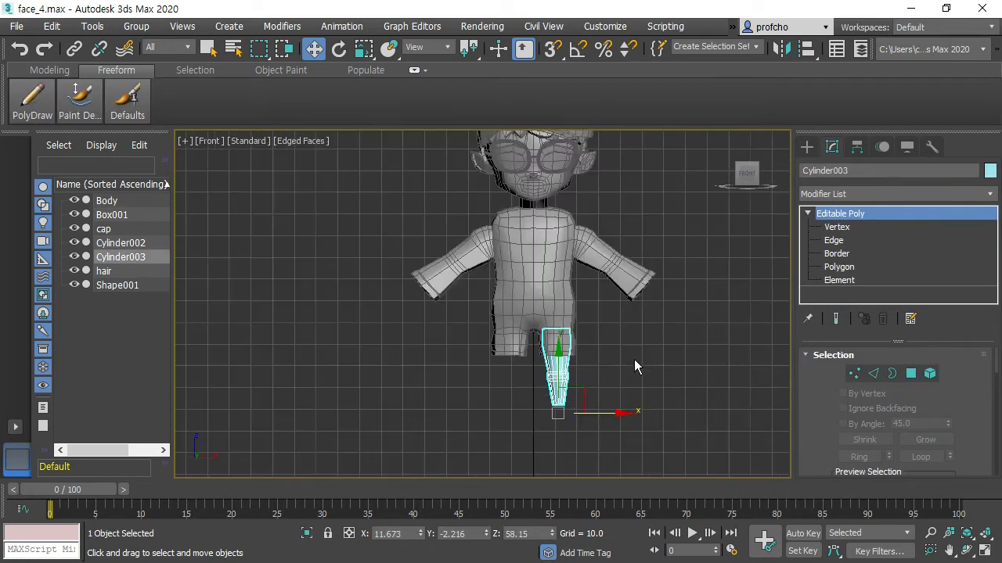
pyautogui.click(647, 359)
pyautogui.moveTo(716, 356); pyautogui.dragTo(699, 461, button='middle')
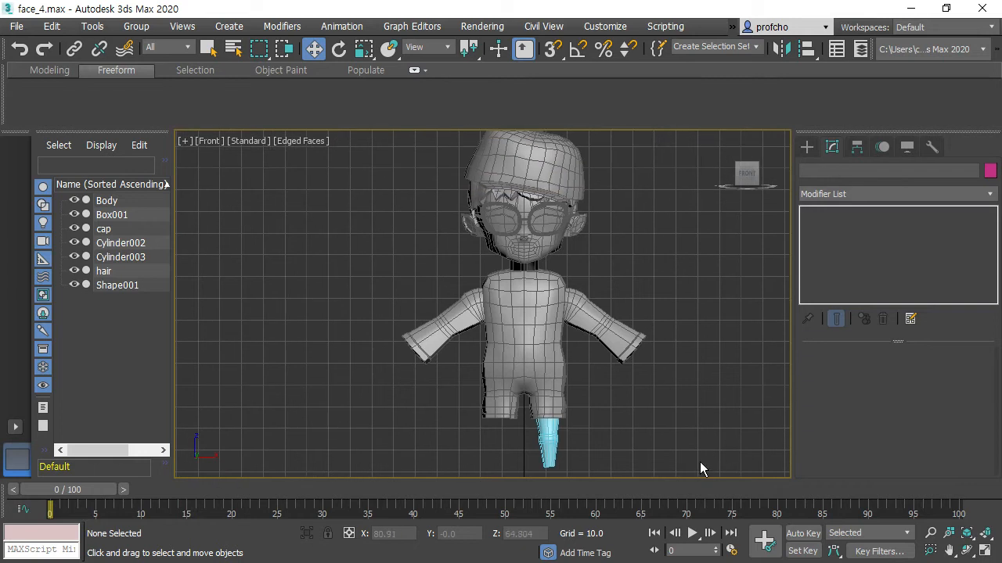
pyautogui.scroll(-2, 691, 350)
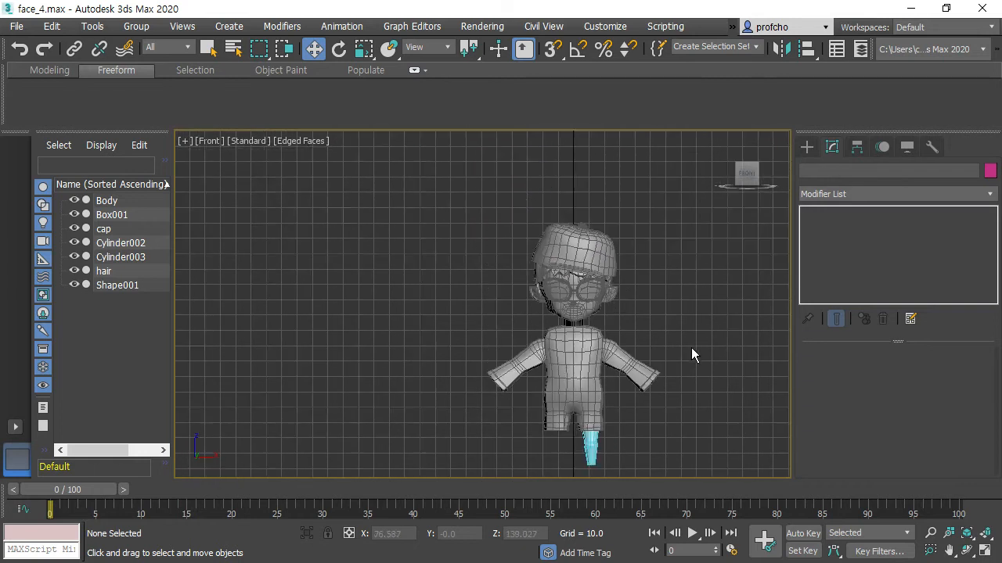
pyautogui.moveTo(692, 355); pyautogui.dragTo(688, 270, button='middle')
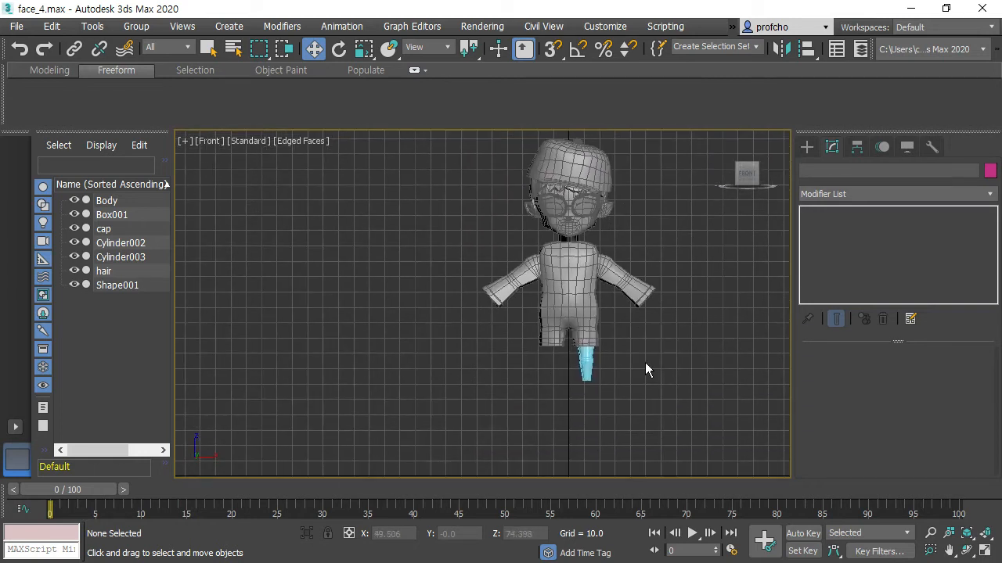
pyautogui.scroll(4, 647, 371)
pyautogui.scroll(2, 514, 346)
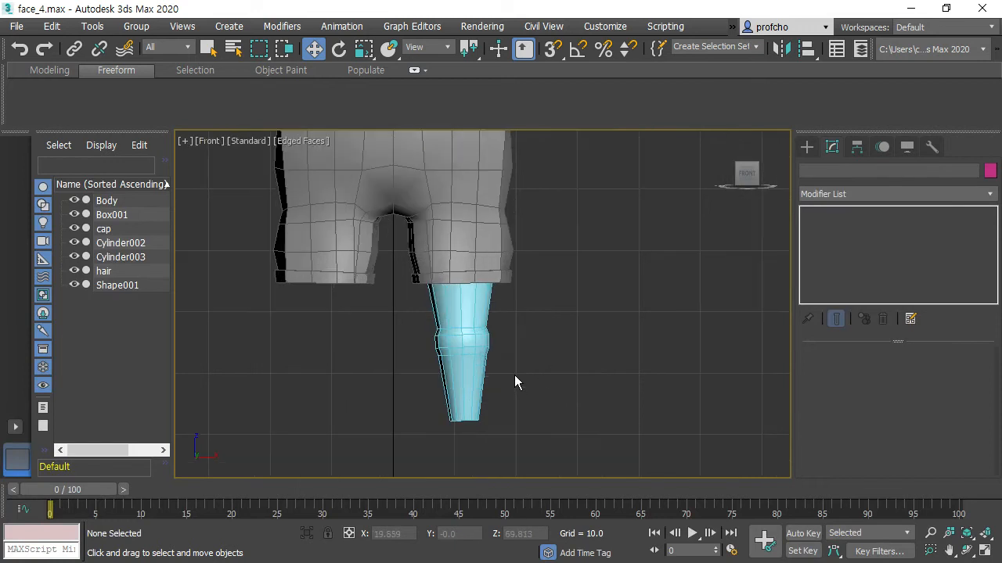
pyautogui.scroll(-5, 590, 372)
pyautogui.moveTo(637, 384); pyautogui.dragTo(627, 410, button='middle')
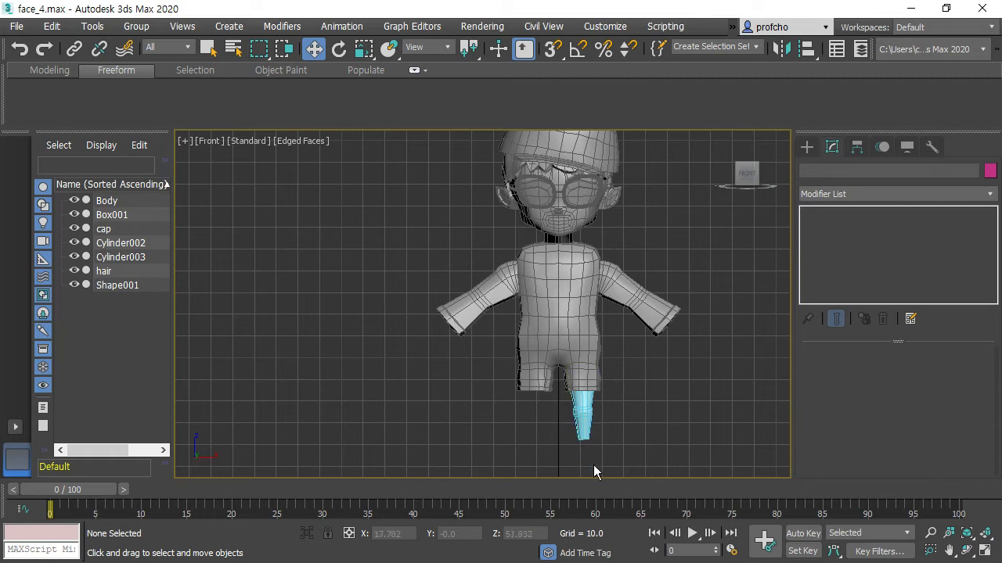
# Select all seven objects and move the whole character down about 46.8 units toward the ground line.
pyautogui.scroll(-6, 570, 460)
pyautogui.moveTo(703, 350); pyautogui.dragTo(623, 258, button='middle')
pyautogui.scroll(4, 626, 254)
pyautogui.hotkey('ctrl', 'a')
pyautogui.moveTo(505, 232); pyautogui.dragTo(509, 283)
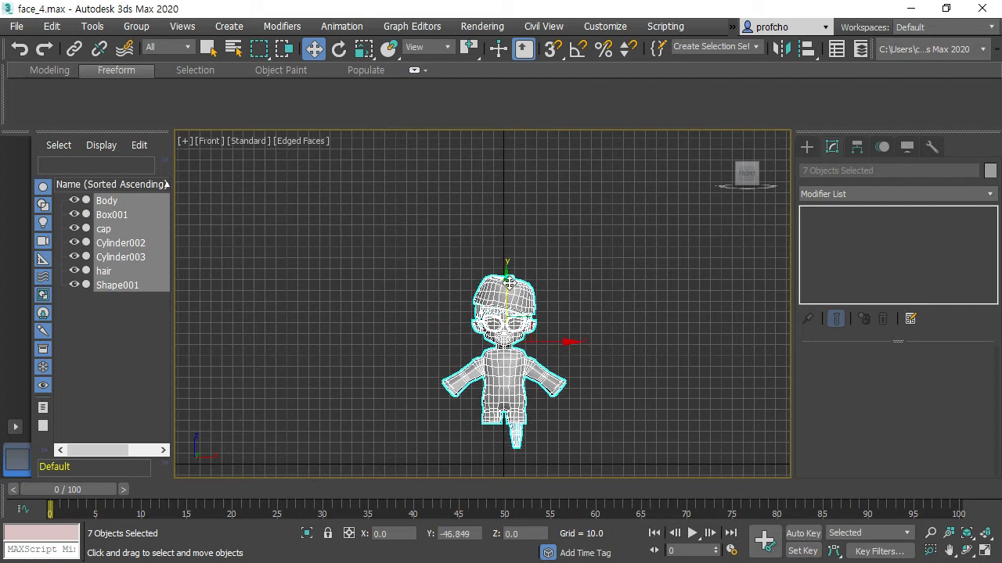
pyautogui.moveTo(666, 286)
pyautogui.mouseDown(button='middle')
pyautogui.moveTo(664, 301)
pyautogui.moveTo(660, 285)
pyautogui.mouseUp(button='middle')
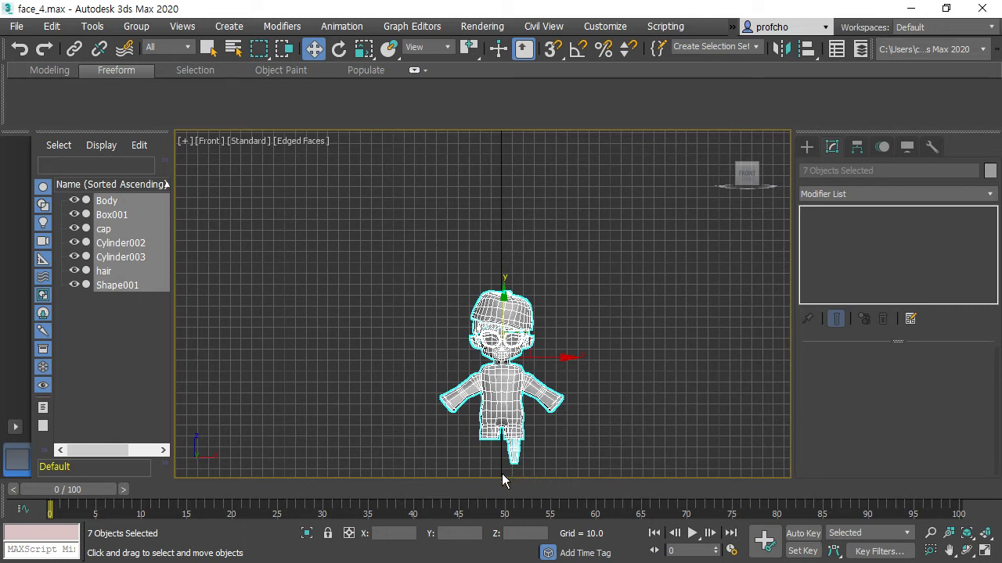
# Lower the whole character about another 5.5 units so the leg sits nearer the ground line, and deselect it.
pyautogui.moveTo(608, 302); pyautogui.dragTo(626, 179, button='middle')
pyautogui.scroll(5, 549, 304)
pyautogui.scroll(2, 575, 329)
pyautogui.moveTo(575, 329); pyautogui.dragTo(630, 171, button='middle')
pyautogui.scroll(3, 604, 397)
pyautogui.scroll(-9, 600, 371)
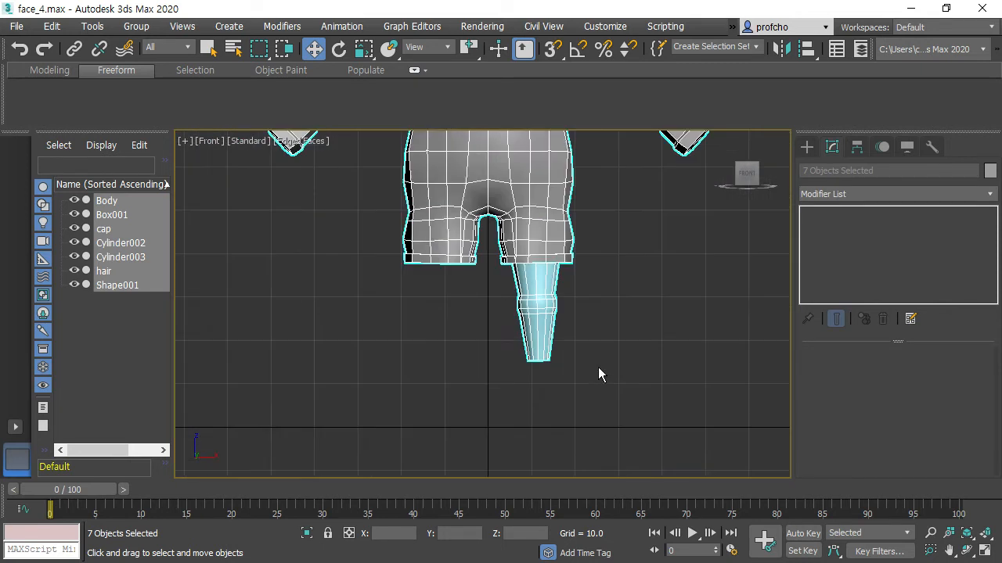
pyautogui.moveTo(647, 264); pyautogui.dragTo(633, 375, button='middle')
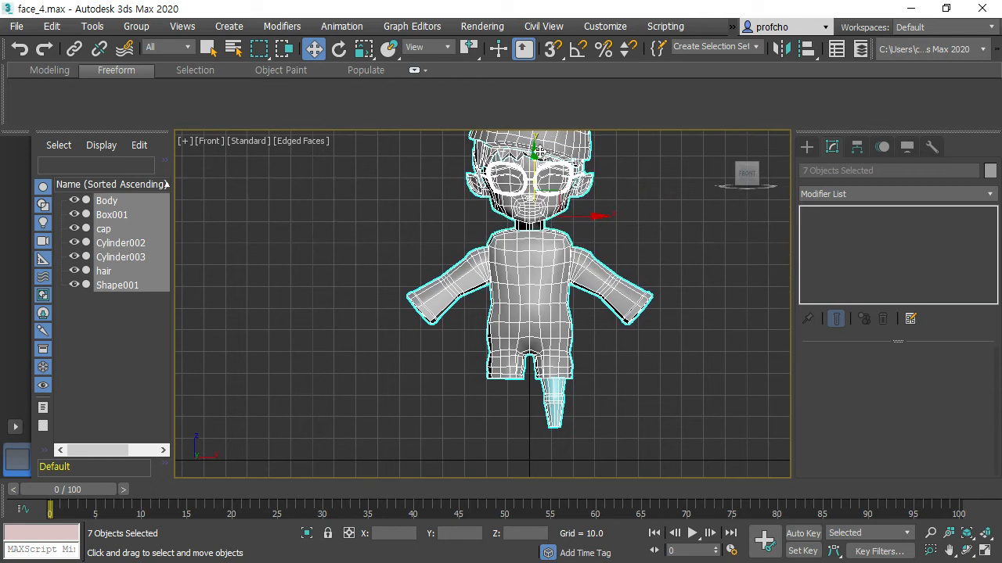
pyautogui.moveTo(535, 153); pyautogui.dragTo(538, 162)
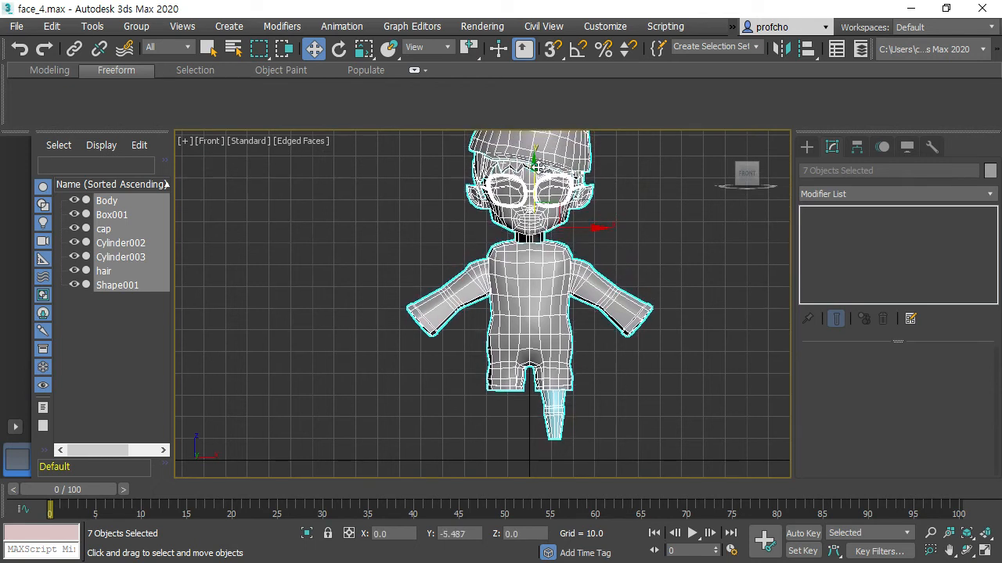
pyautogui.click(642, 432)
# In the perspective view, extrude the polygon capping the lower end of the Cylinder003 leg by 12.322.
pyautogui.scroll(5, 614, 313)
pyautogui.press('p')
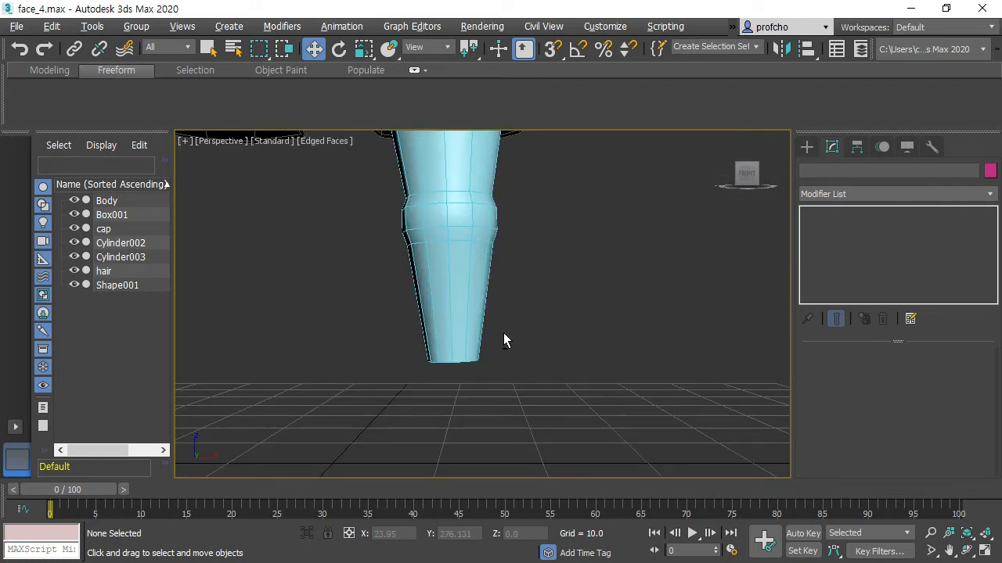
pyautogui.keyDown('alt'); pyautogui.moveTo(504, 347); pyautogui.dragTo(496, 253, button='middle'); pyautogui.keyUp('alt')
pyautogui.click(495, 252)
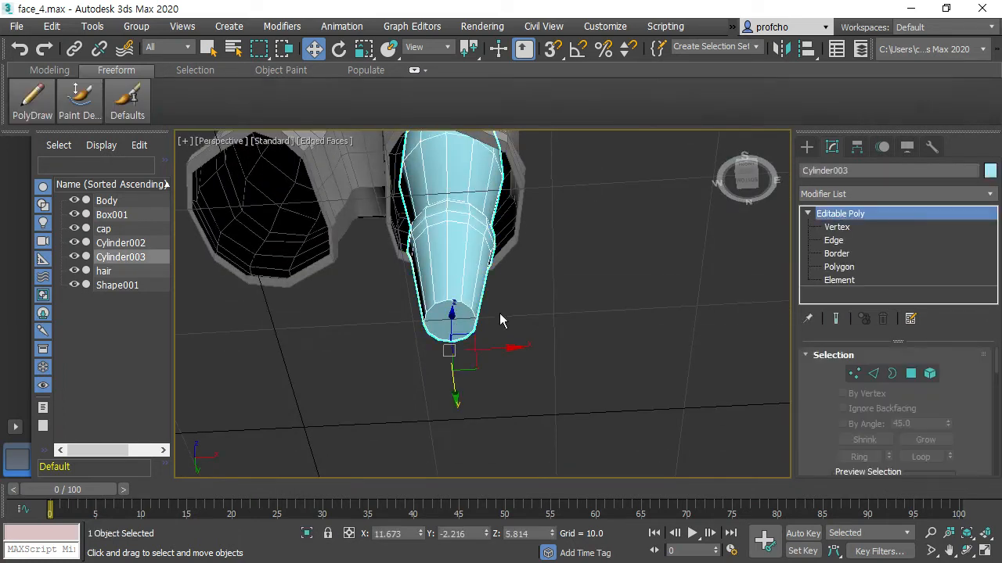
pyautogui.click(836, 267)
pyautogui.click(466, 320)
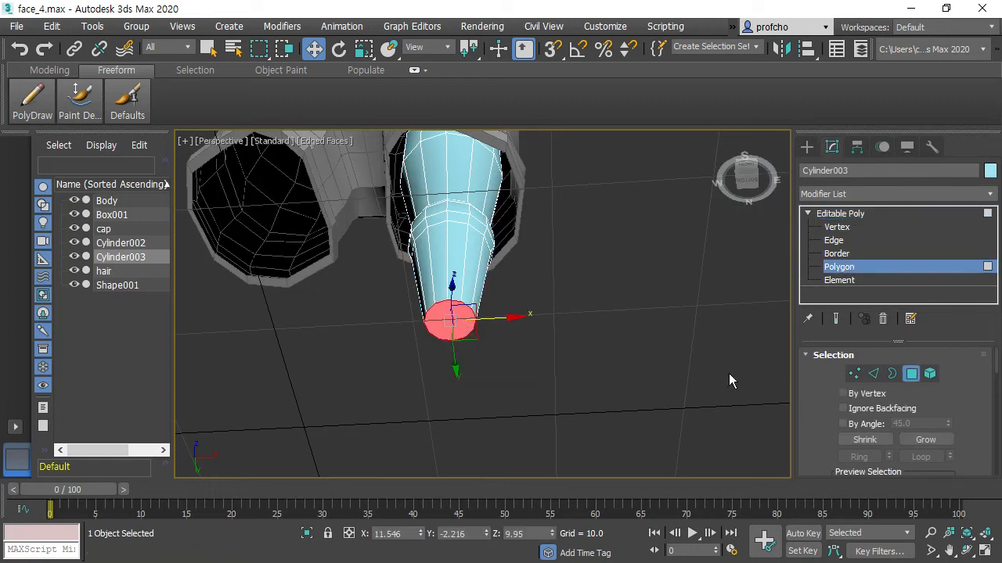
pyautogui.keyDown('alt'); pyautogui.moveTo(634, 307); pyautogui.dragTo(706, 397, button='middle'); pyautogui.keyUp('alt')
pyautogui.scroll(-5, 950, 394)
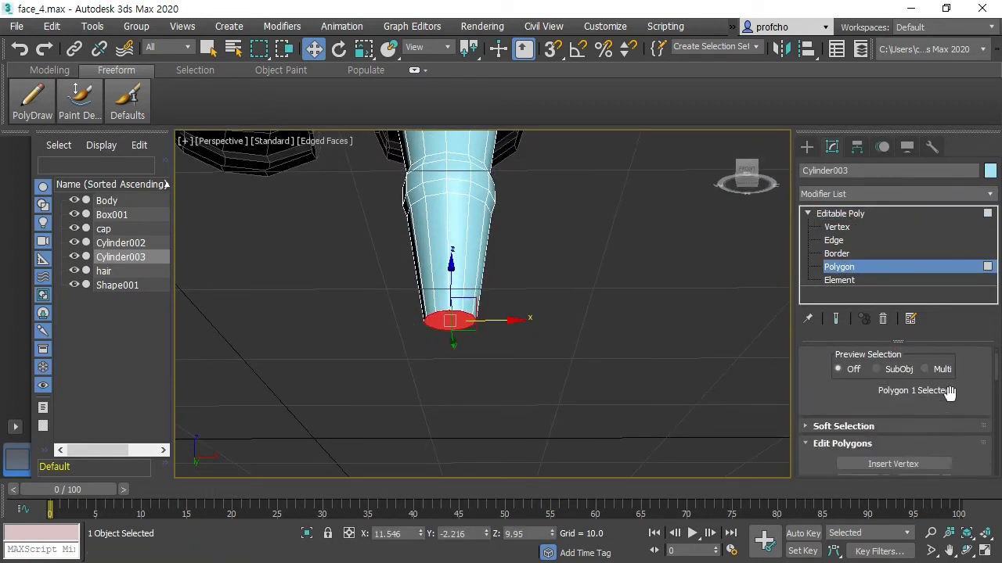
pyautogui.click(885, 410)
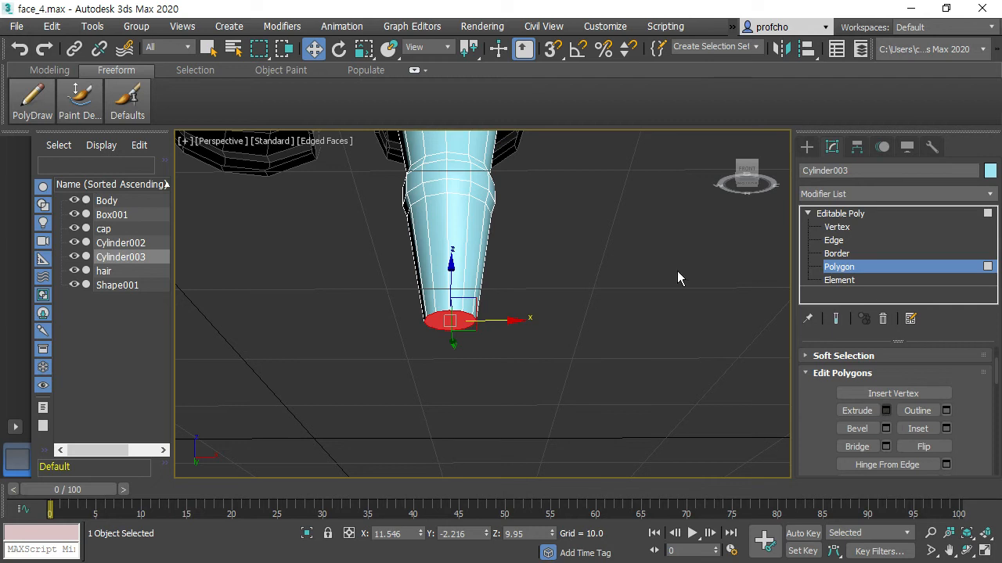
pyautogui.keyDown('alt'); pyautogui.moveTo(594, 275); pyautogui.dragTo(594, 319, button='middle'); pyautogui.keyUp('alt')
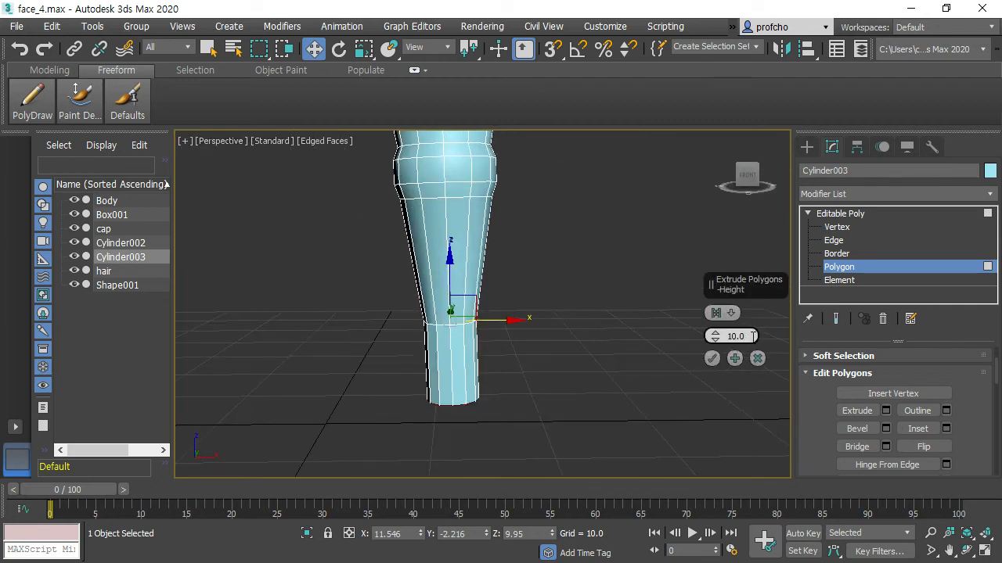
pyautogui.moveTo(717, 335); pyautogui.dragTo(715, 323)
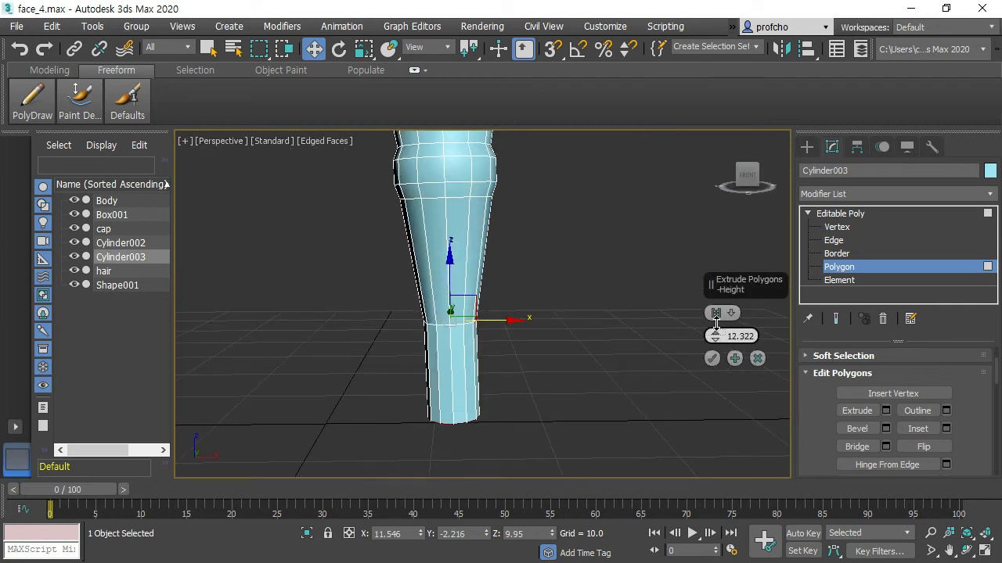
pyautogui.keyDown('alt'); pyautogui.moveTo(561, 337); pyautogui.dragTo(402, 320, button='middle'); pyautogui.keyUp('alt')
pyautogui.keyDown('alt'); pyautogui.moveTo(521, 326); pyautogui.dragTo(649, 348, button='middle'); pyautogui.keyUp('alt')
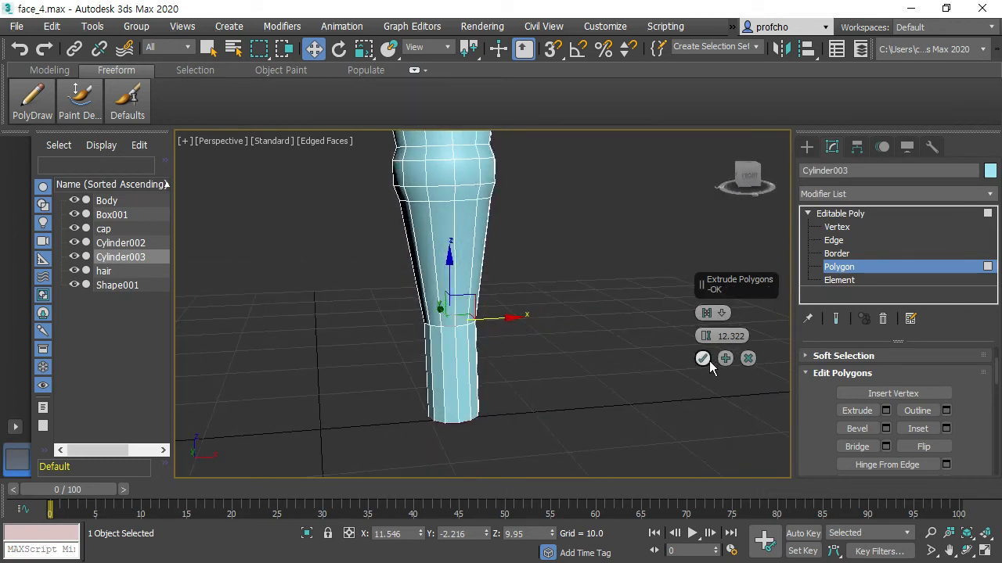
pyautogui.click(704, 360)
# Examine the extended leg's side profile and its alignment with the body in the left view.
pyautogui.keyDown('alt'); pyautogui.moveTo(572, 313); pyautogui.dragTo(529, 266, button='middle'); pyautogui.keyUp('alt')
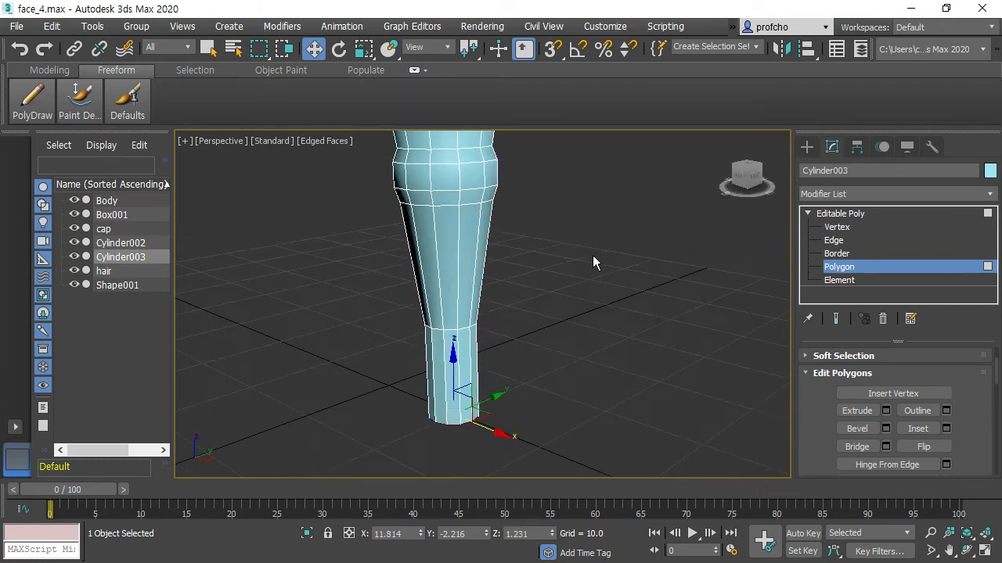
pyautogui.press('l')
pyautogui.scroll(4, 595, 305)
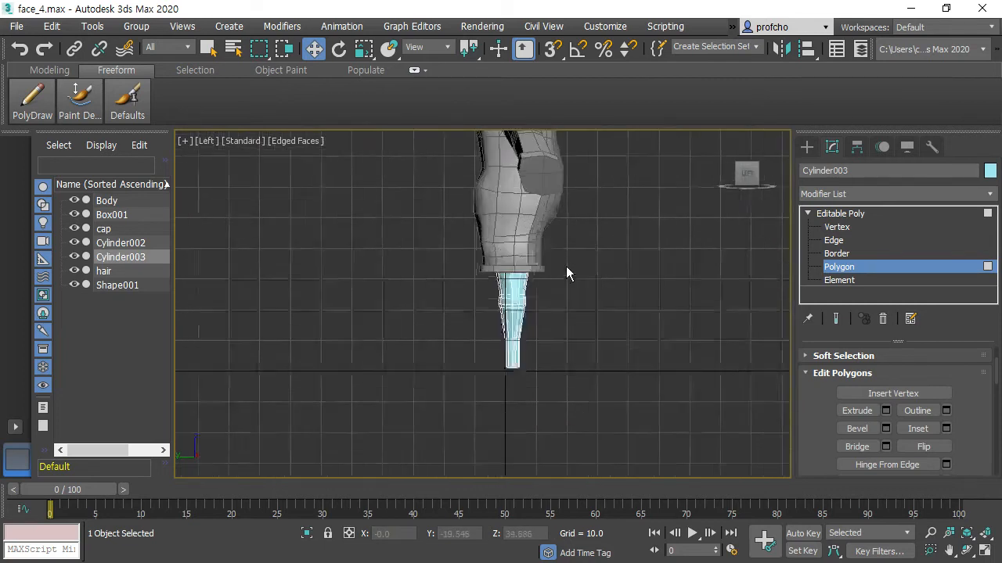
pyautogui.scroll(4, 565, 268)
pyautogui.scroll(1, 559, 328)
pyautogui.scroll(-3, 555, 324)
pyautogui.scroll(1, 578, 293)
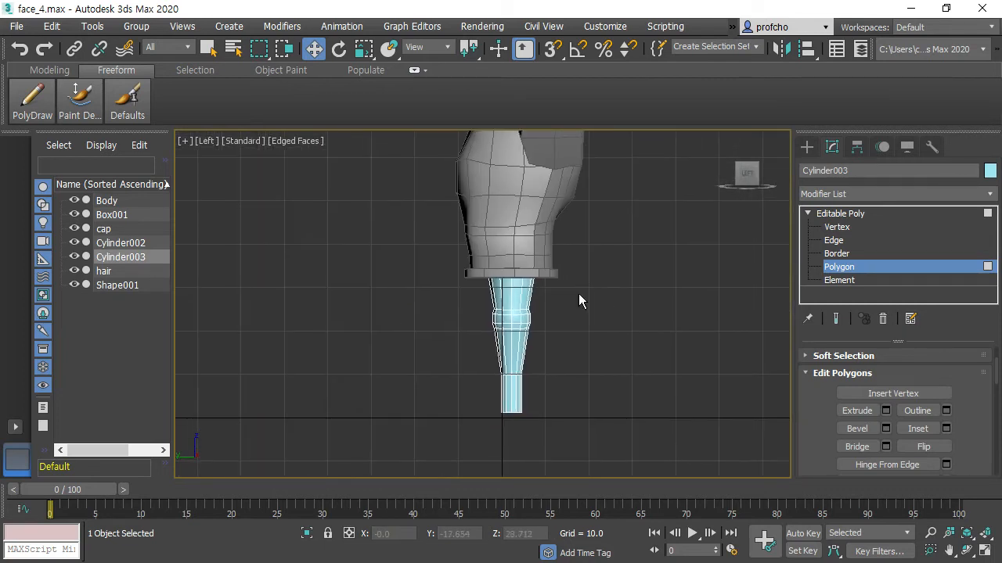
pyautogui.scroll(-3, 661, 197)
pyautogui.scroll(2, 591, 326)
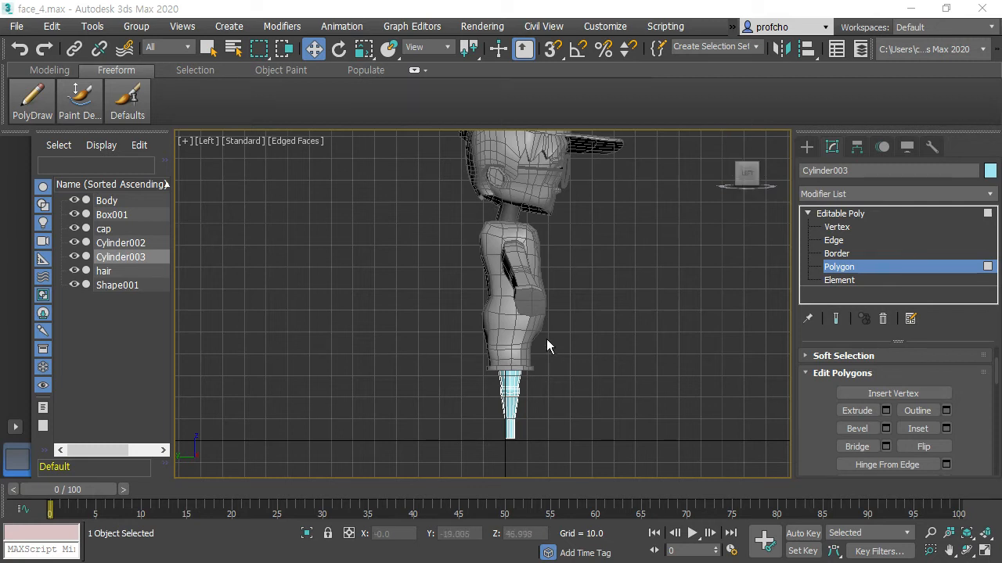
pyautogui.moveTo(548, 346); pyautogui.dragTo(597, 212, button='middle')
pyautogui.scroll(3, 618, 259)
pyautogui.moveTo(541, 241); pyautogui.dragTo(590, 233, button='middle')
pyautogui.scroll(3, 599, 291)
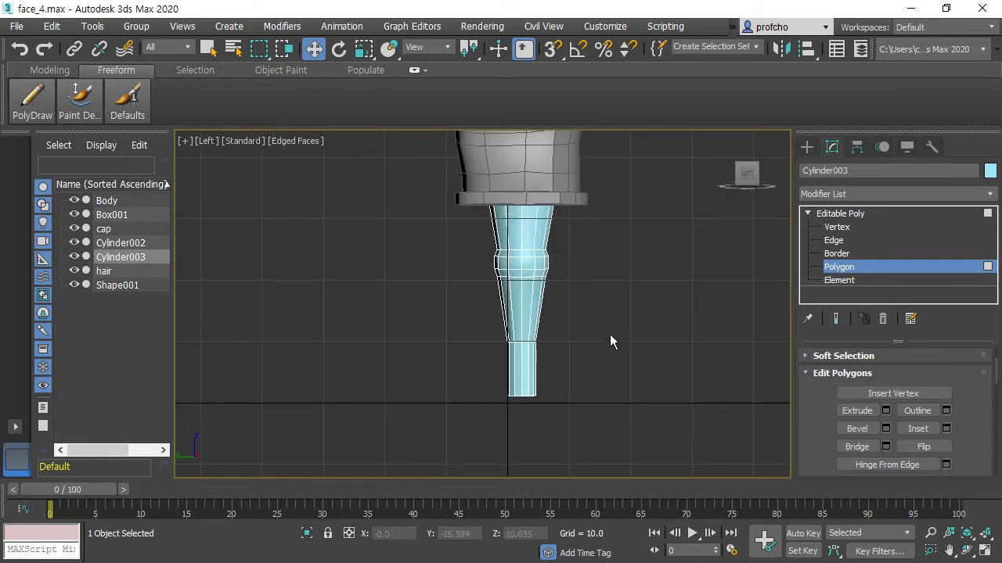
# Select the knee's rings of vertices on the leg and rotate them about -6.3 degrees in the left view.
pyautogui.press('e')
pyautogui.scroll(5, 958, 376)
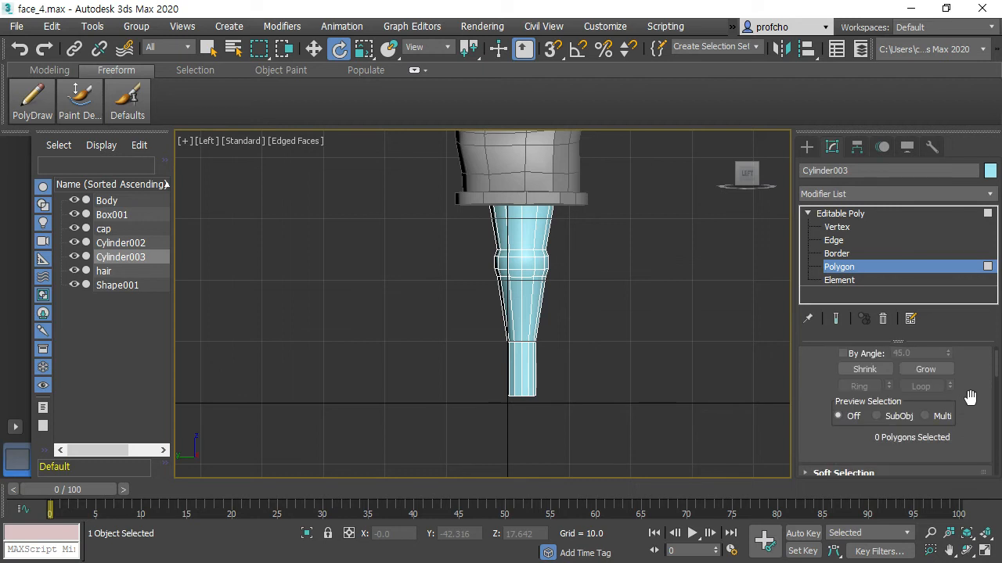
pyautogui.click(854, 374)
pyautogui.moveTo(454, 217); pyautogui.dragTo(587, 335)
pyautogui.moveTo(563, 226); pyautogui.dragTo(565, 227)
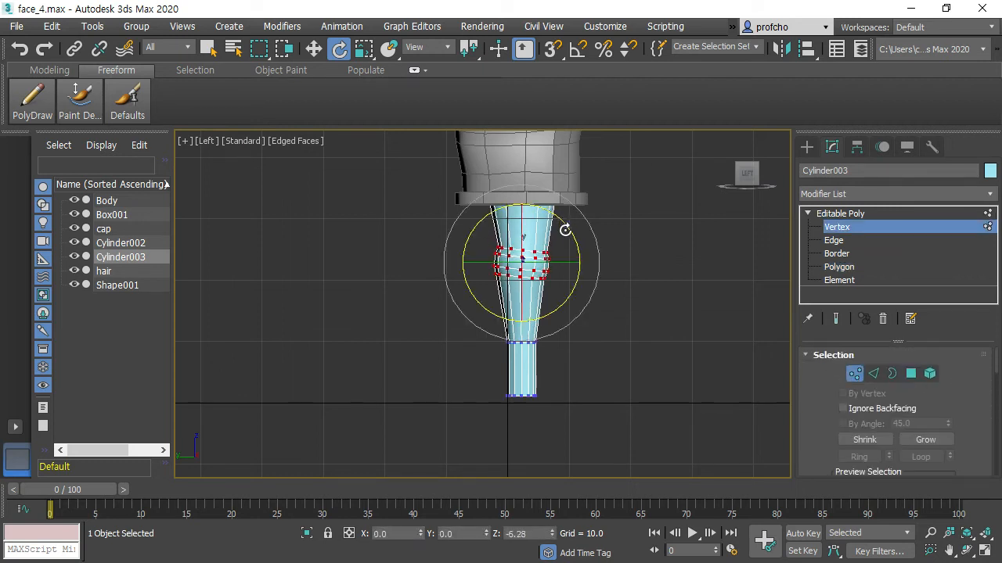
# Move the ankle and bottom-end vertices of the leg back about 2.3 units, ease them slightly forward, and clear the selection.
pyautogui.moveTo(584, 430); pyautogui.dragTo(489, 295)
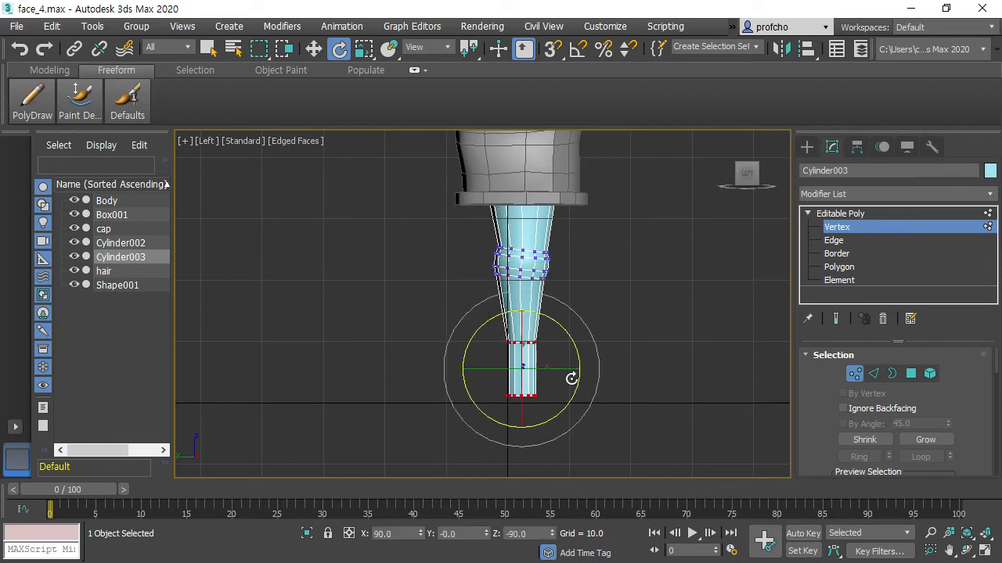
pyautogui.press('w')
pyautogui.moveTo(585, 370); pyautogui.dragTo(570, 372)
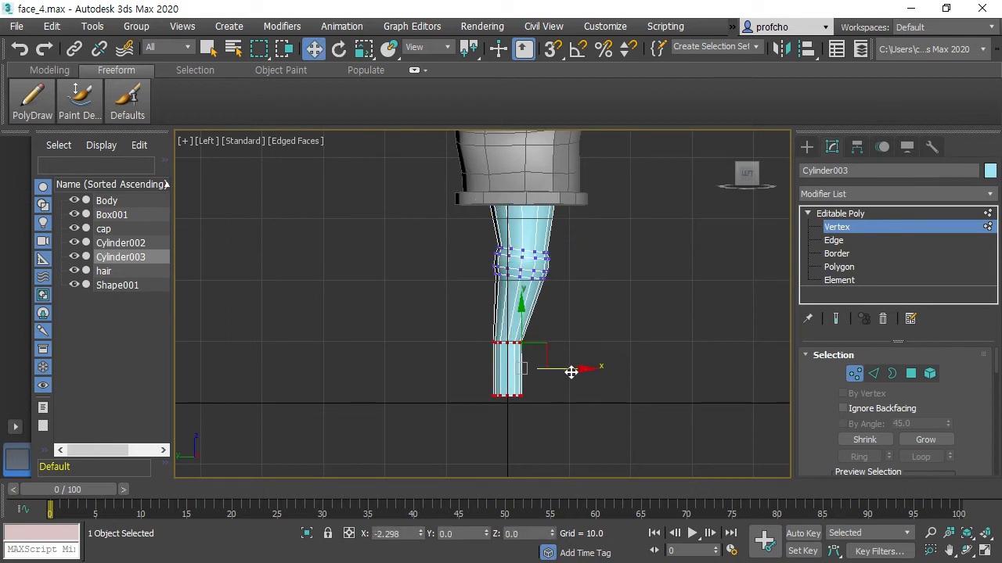
pyautogui.scroll(-5, 571, 383)
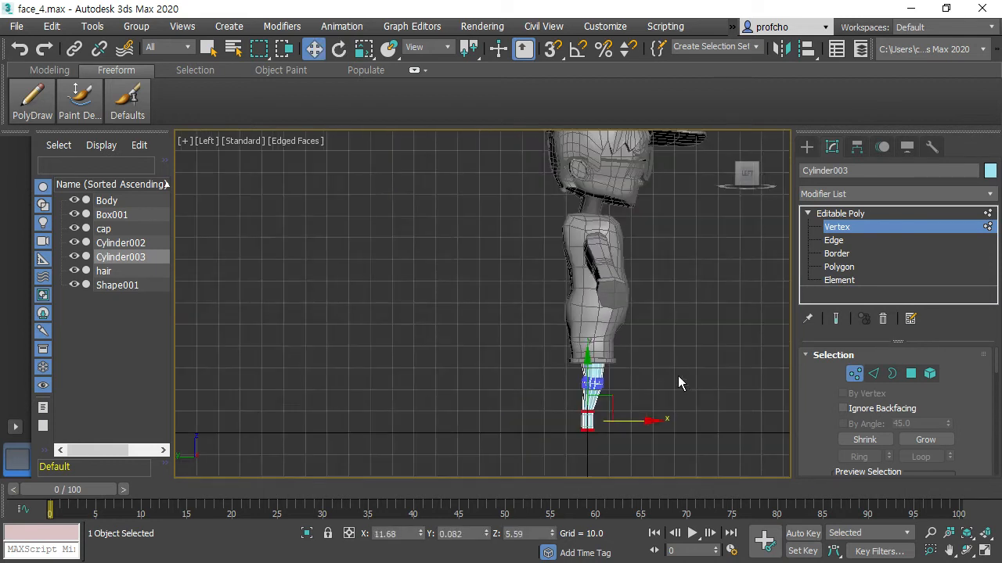
pyautogui.scroll(6, 605, 270)
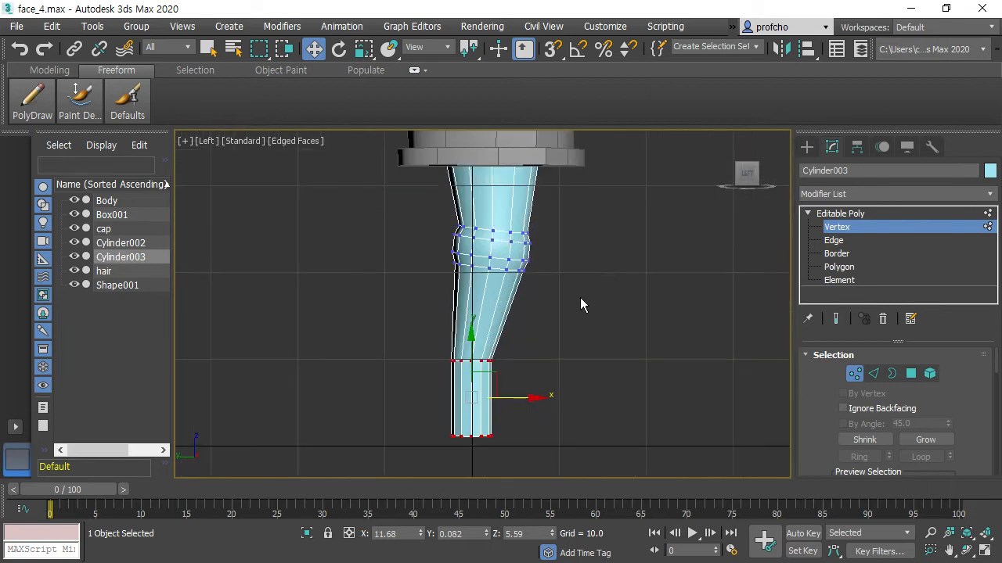
pyautogui.moveTo(556, 374); pyautogui.dragTo(563, 373)
pyautogui.click(628, 306)
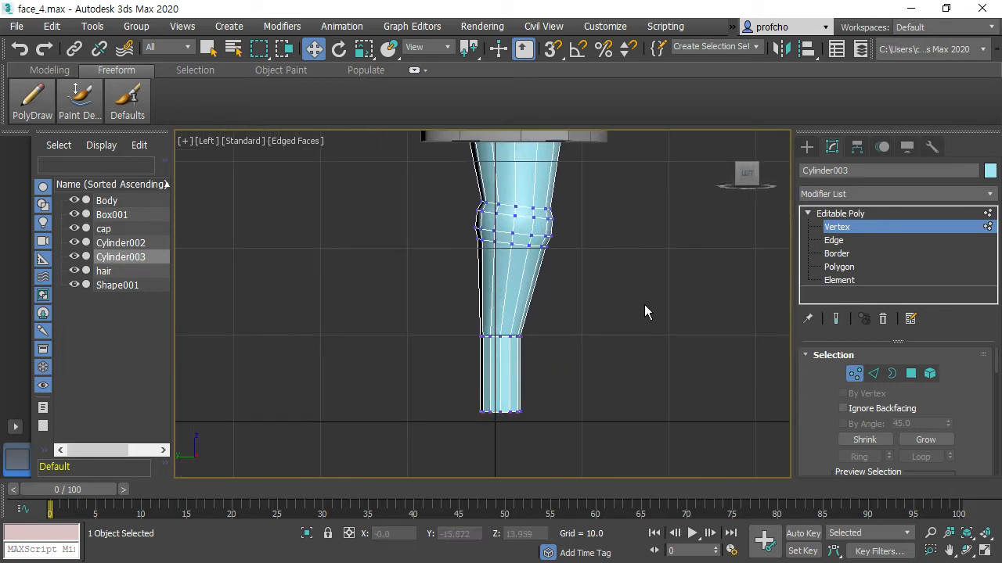
# Switch to polygon editing and select the front-facing polygons of the leg's lowest section in the left view.
pyautogui.click(855, 374)
pyautogui.click(910, 373)
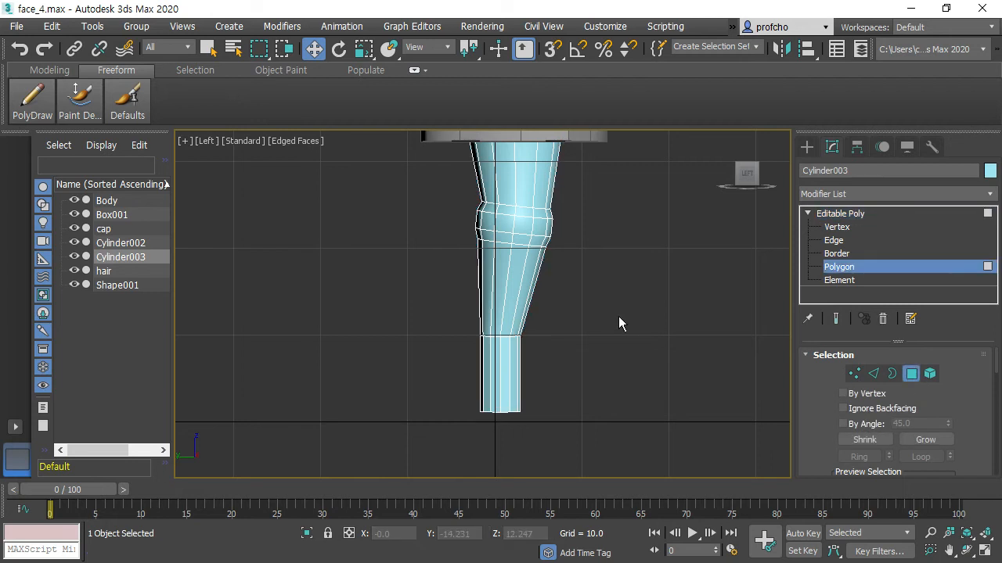
pyautogui.click(515, 388)
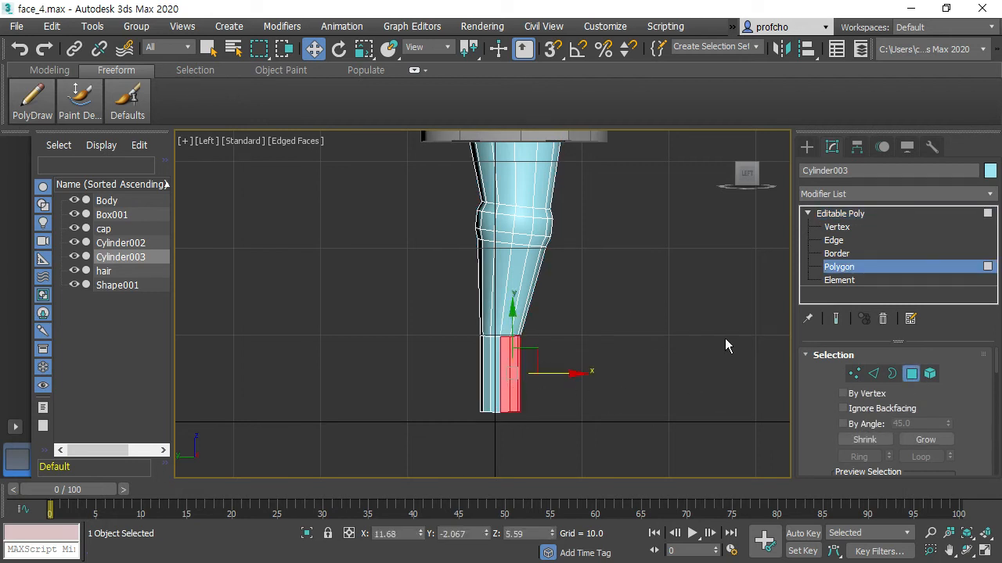
pyautogui.moveTo(650, 284); pyautogui.dragTo(535, 280, button='middle')
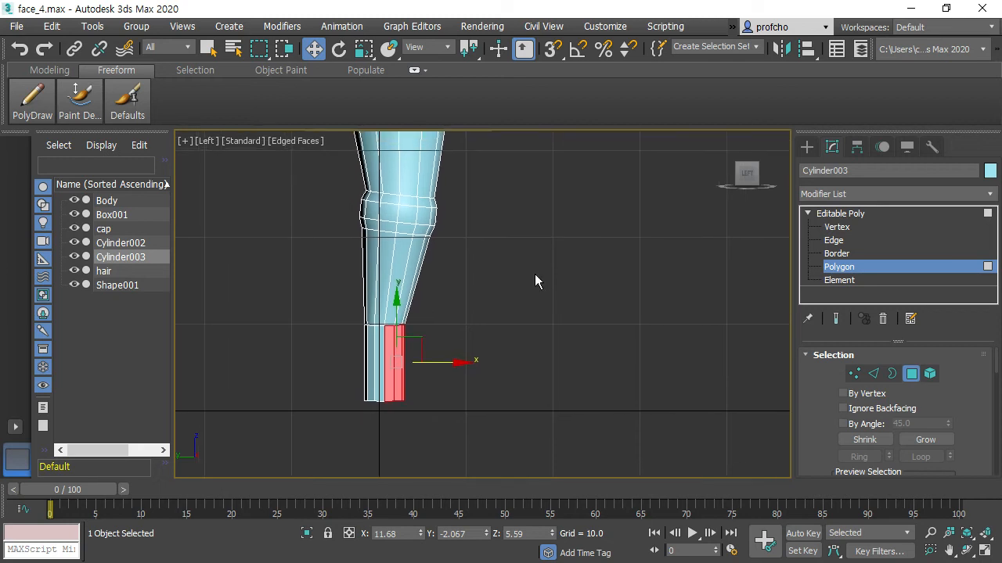
# Try to extrude the selected front polygons of the lower leg by 12.322, and undo the extrusion.
pyautogui.scroll(-8, 892, 407)
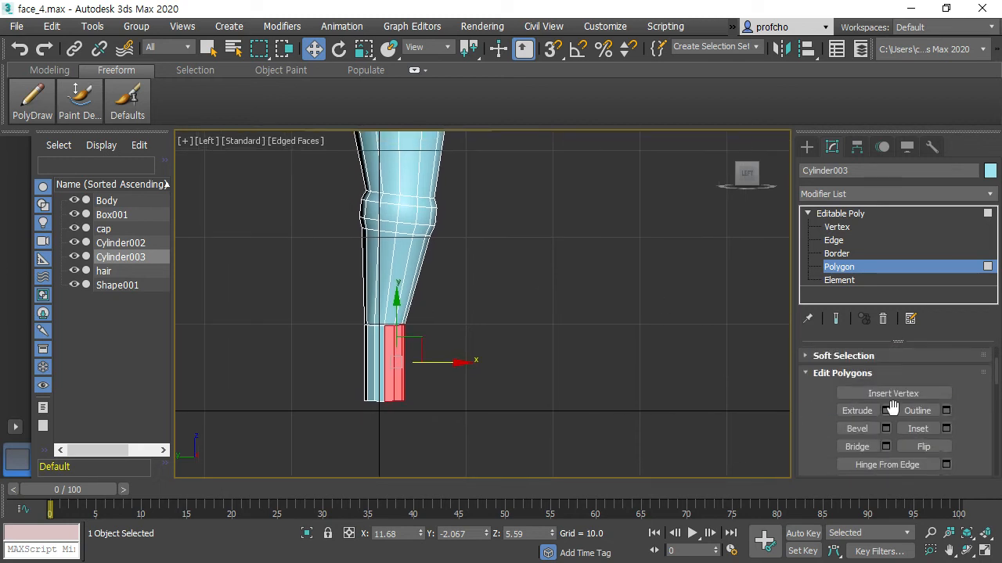
pyautogui.click(886, 411)
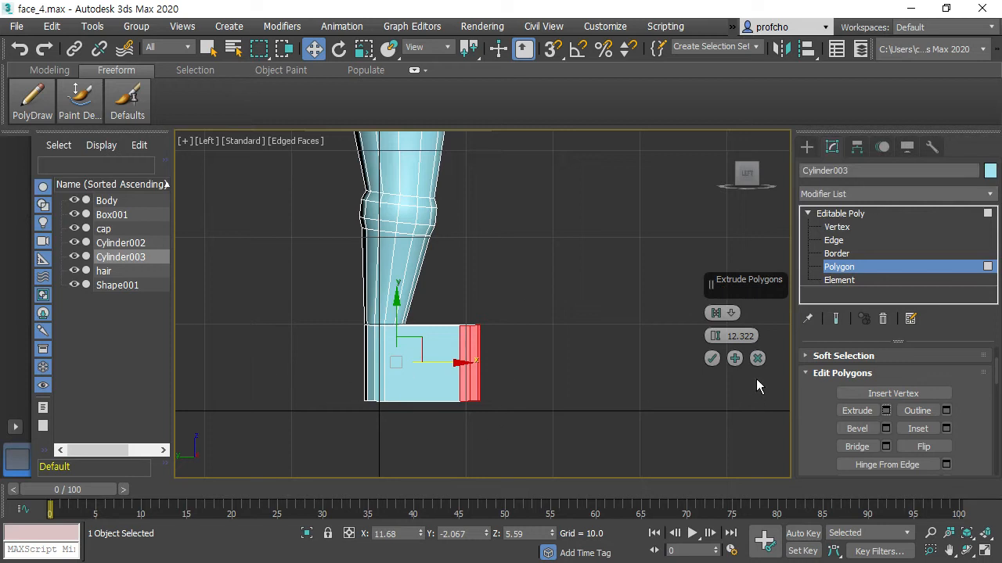
pyautogui.moveTo(458, 362)
pyautogui.mouseDown()
pyautogui.moveTo(445, 362)
pyautogui.moveTo(458, 362)
pyautogui.mouseUp()
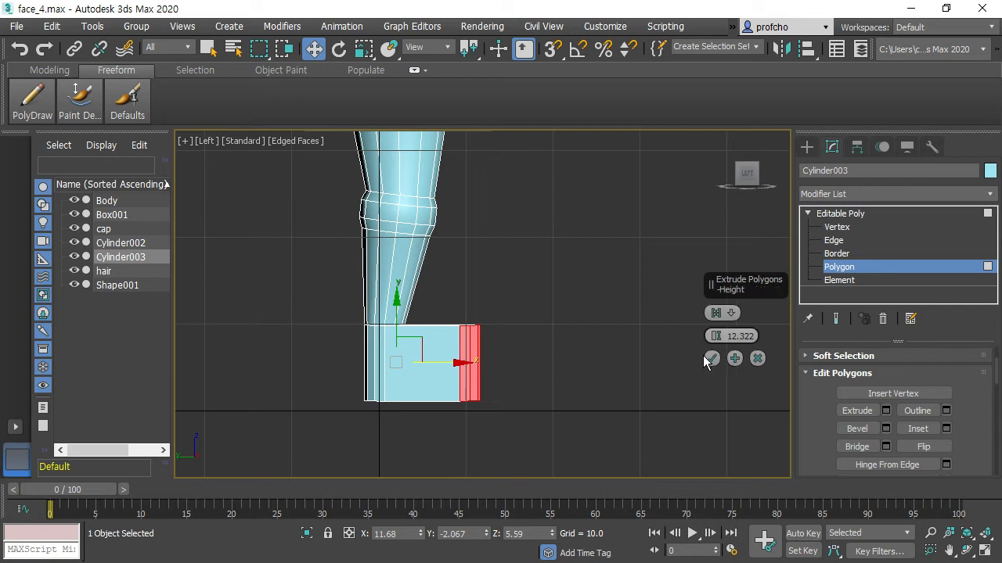
pyautogui.click(735, 358)
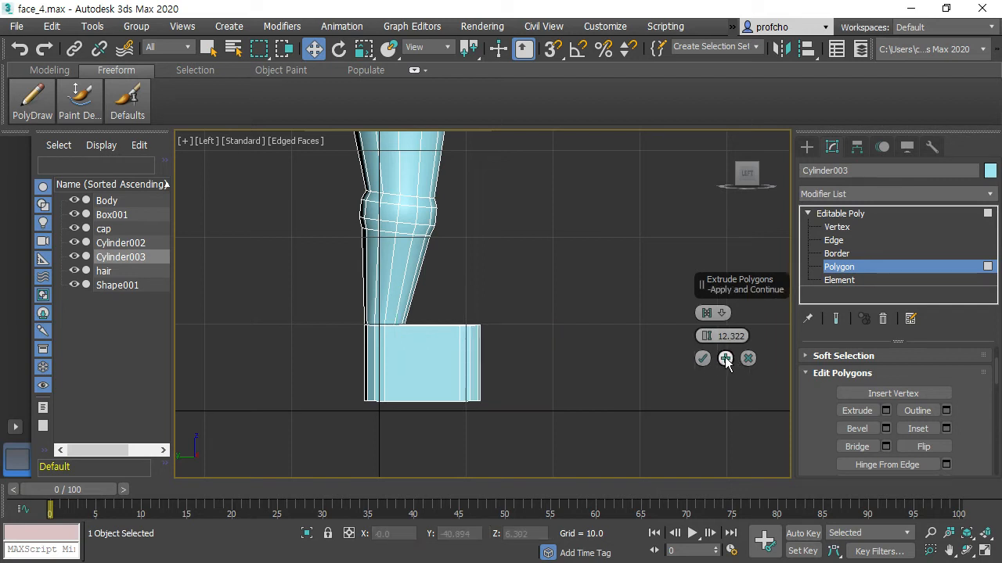
pyautogui.click(748, 358)
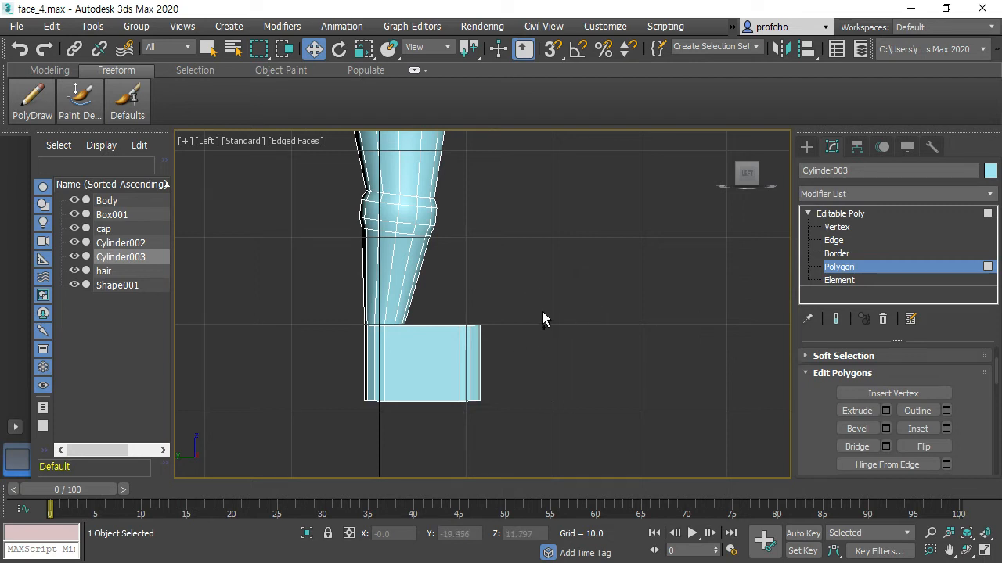
pyautogui.click(442, 348)
pyautogui.hotkey('ctrl', 'z')
pyautogui.hotkey('ctrl', 'z')
pyautogui.hotkey('ctrl', 'z')
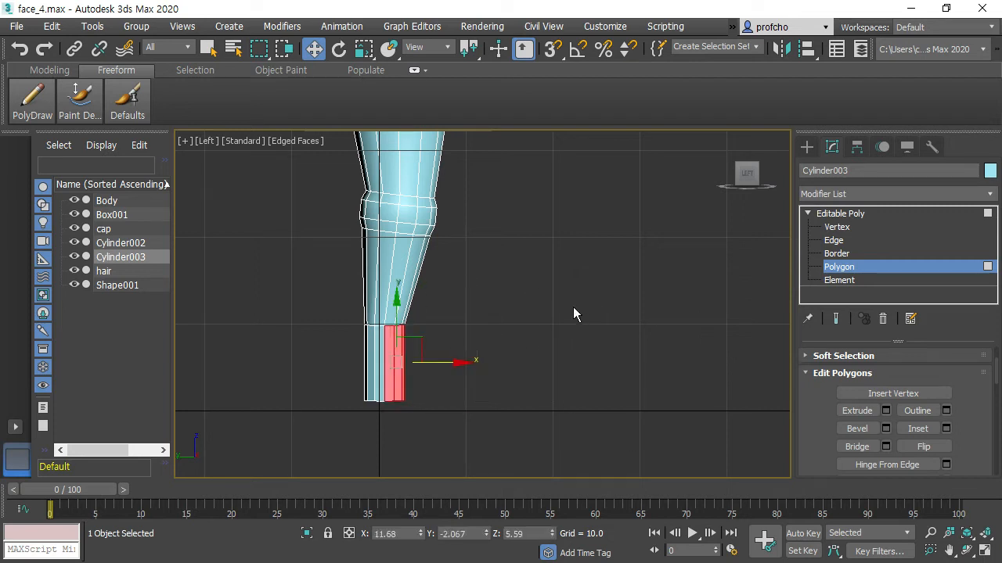
# Start a new extrusion of the selected front polygons, reduce its height to 5.893, and check it in the perspective view.
pyautogui.click(885, 410)
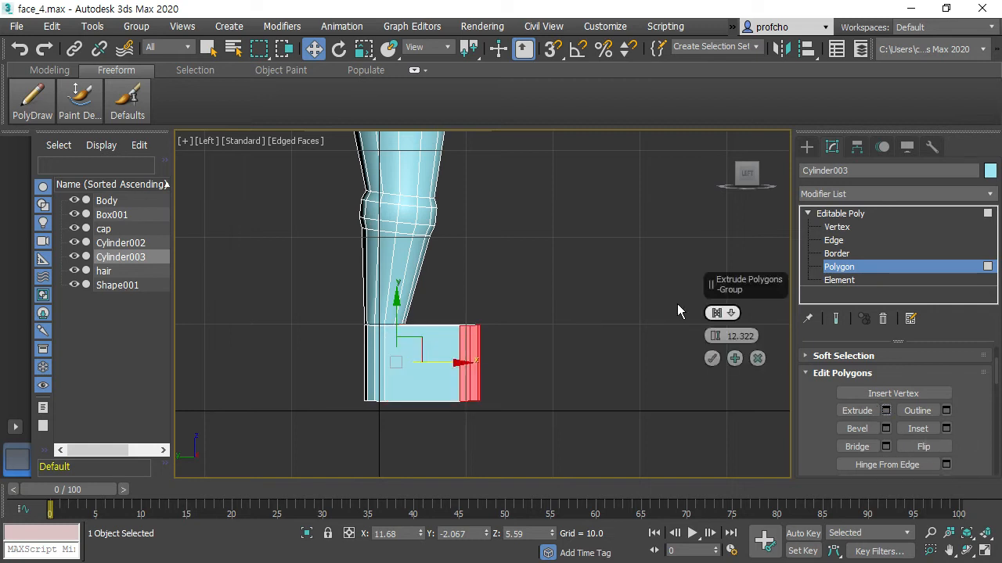
pyautogui.moveTo(716, 337); pyautogui.dragTo(718, 387)
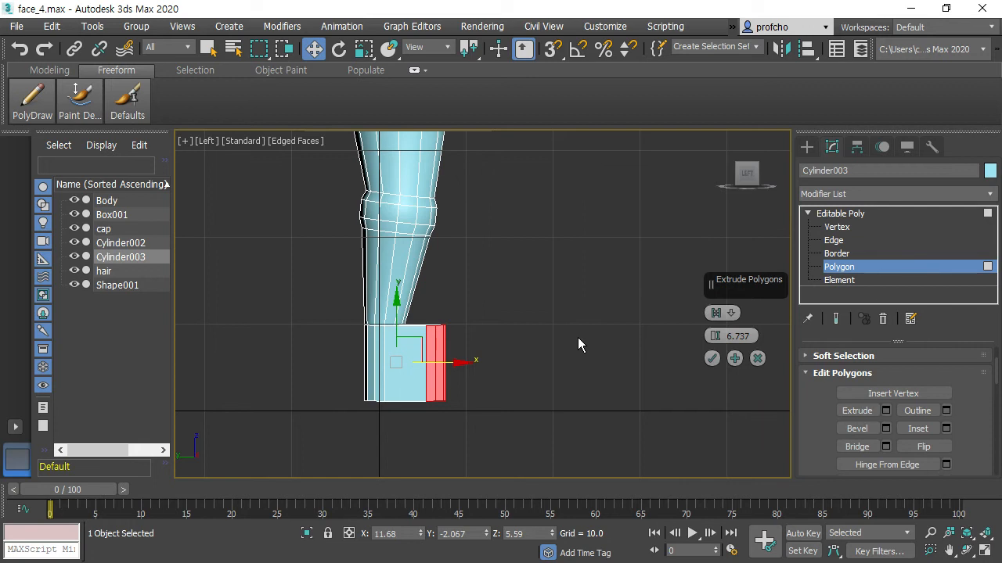
pyautogui.press('t')
pyautogui.scroll(-5, 646, 360)
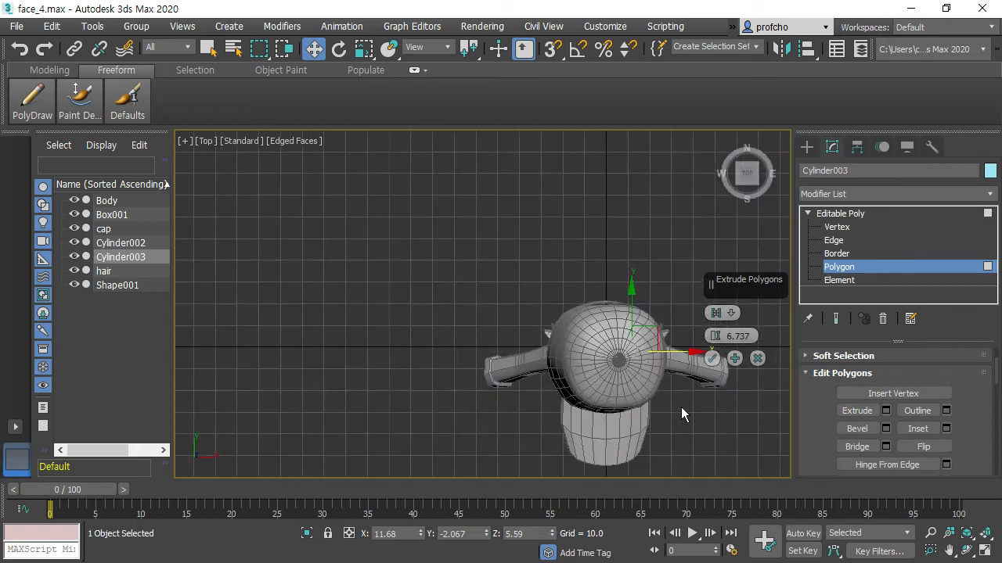
pyautogui.press('p')
pyautogui.keyDown('alt'); pyautogui.moveTo(539, 349); pyautogui.dragTo(557, 272, button='middle'); pyautogui.keyUp('alt')
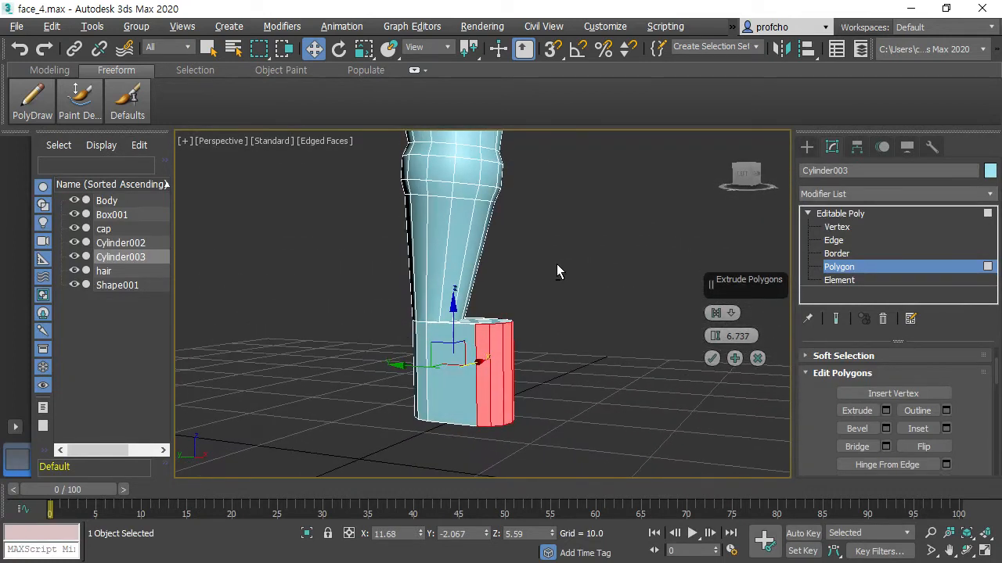
pyautogui.moveTo(515, 297)
pyautogui.keyDown('alt'); pyautogui.mouseDown(button='middle')
pyautogui.moveTo(454, 298)
pyautogui.moveTo(527, 306)
pyautogui.mouseUp(button='middle'); pyautogui.keyUp('alt')
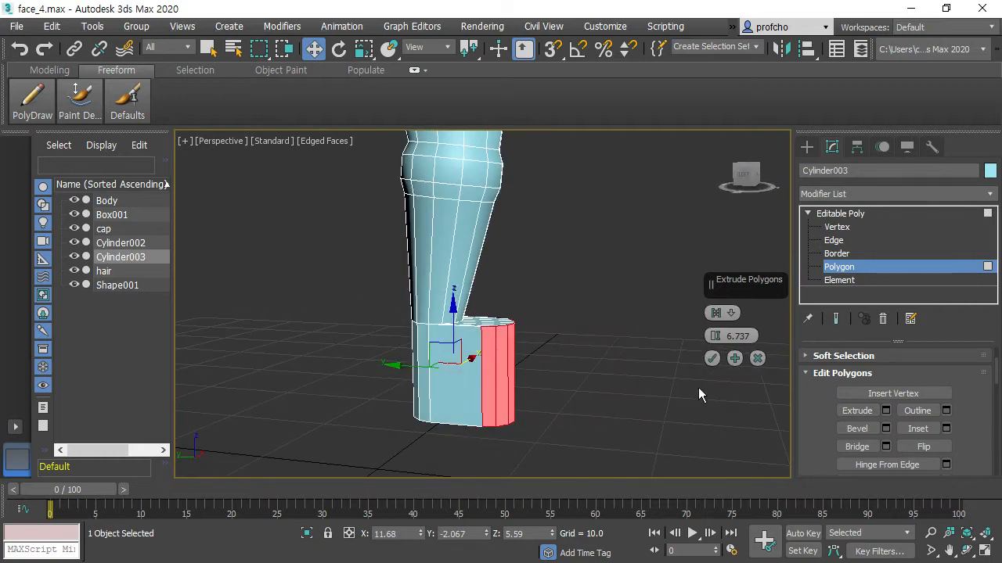
pyautogui.moveTo(716, 334)
pyautogui.mouseDown()
pyautogui.moveTo(716, 324)
pyautogui.moveTo(717, 336)
pyautogui.mouseUp()
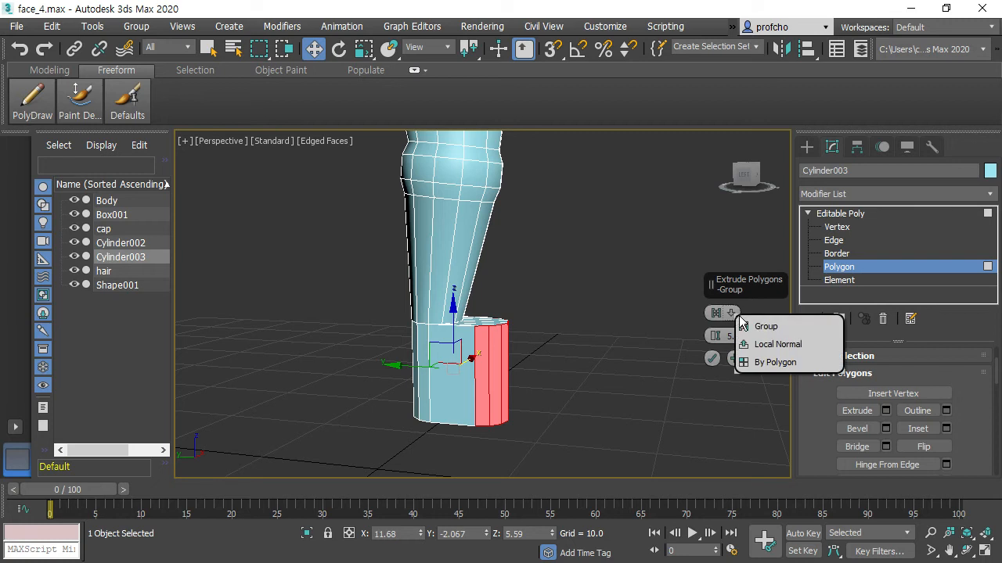
# Preview alternative extrusion types on the front polygons, including By Polygon, and restore the Group type.
pyautogui.moveTo(743, 313)
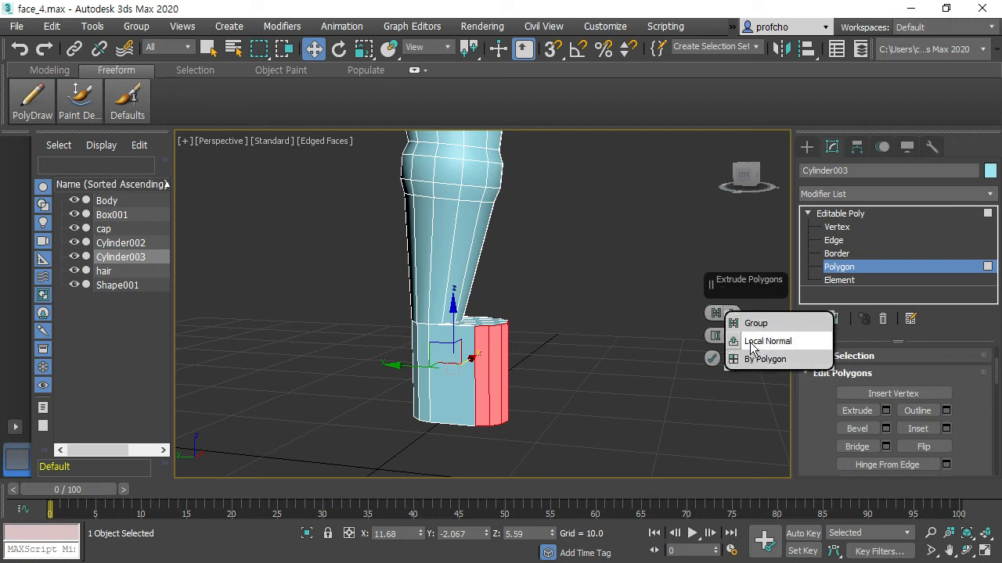
pyautogui.click(755, 331)
pyautogui.keyDown('alt'); pyautogui.moveTo(585, 289); pyautogui.dragTo(559, 348, button='middle'); pyautogui.keyUp('alt')
pyautogui.moveTo(731, 313)
pyautogui.click(750, 327)
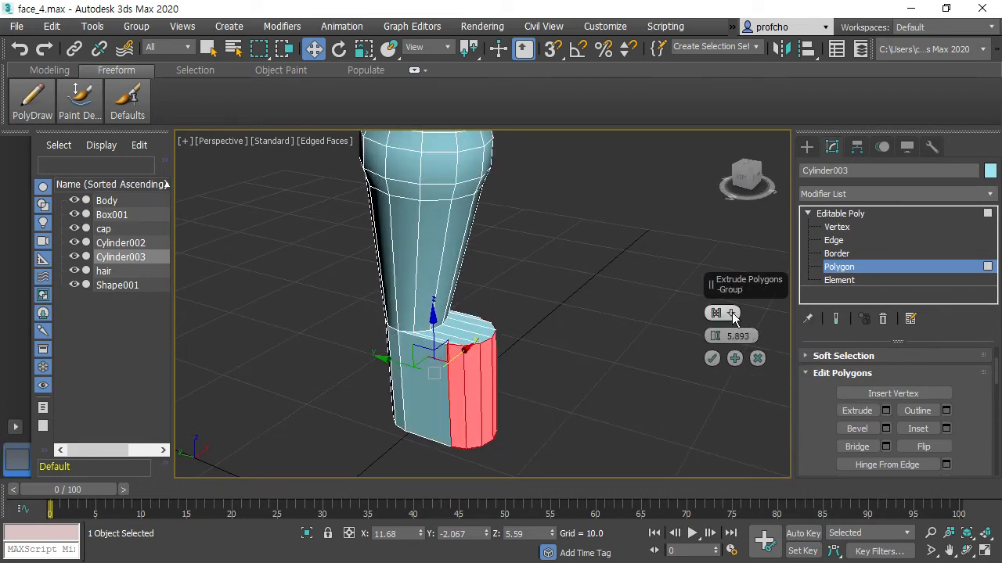
pyautogui.moveTo(733, 314)
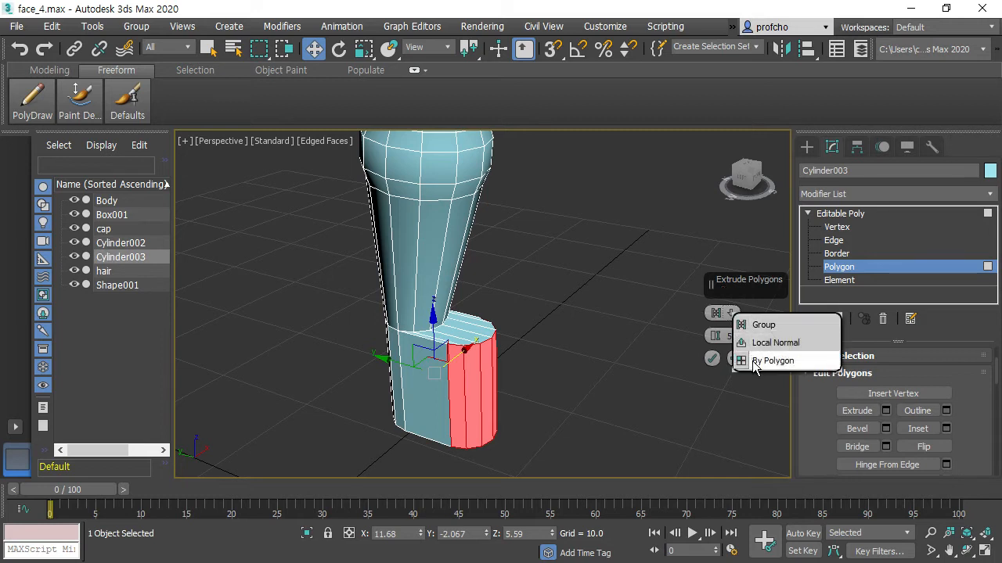
pyautogui.click(747, 359)
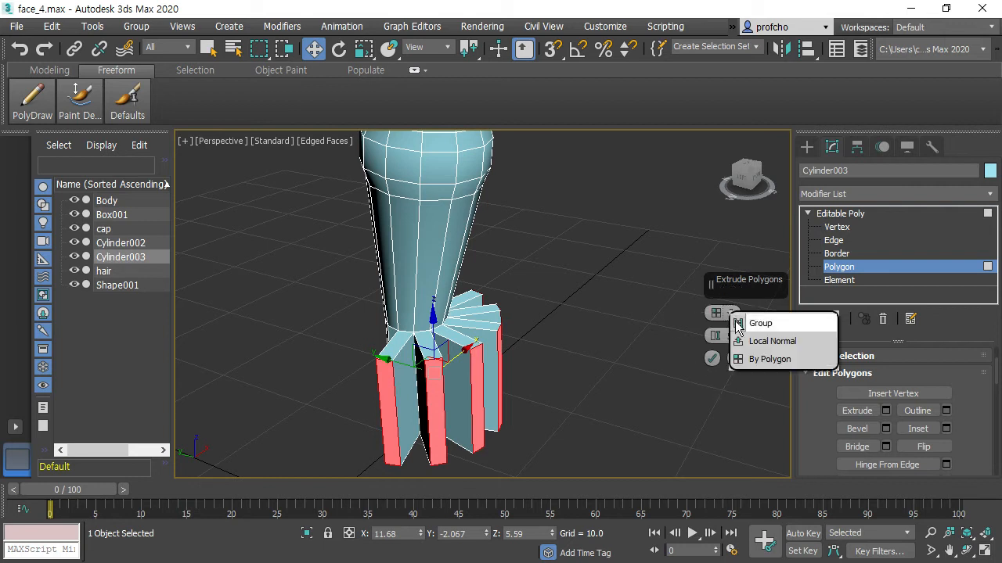
pyautogui.click(738, 324)
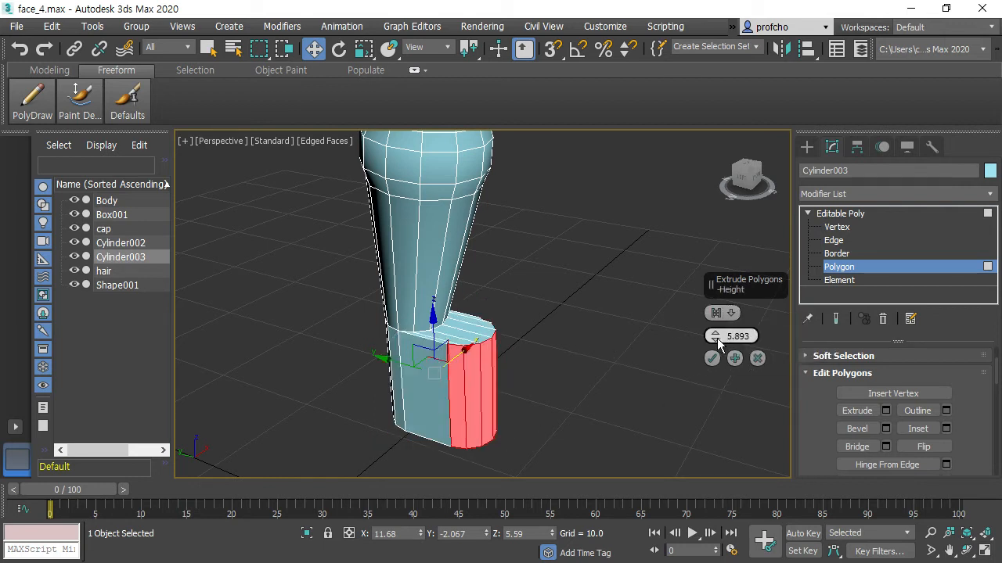
# Extrude the front polygons twice in succession as a group, each time by 5.471, to form the foot.
pyautogui.moveTo(716, 337); pyautogui.dragTo(715, 345)
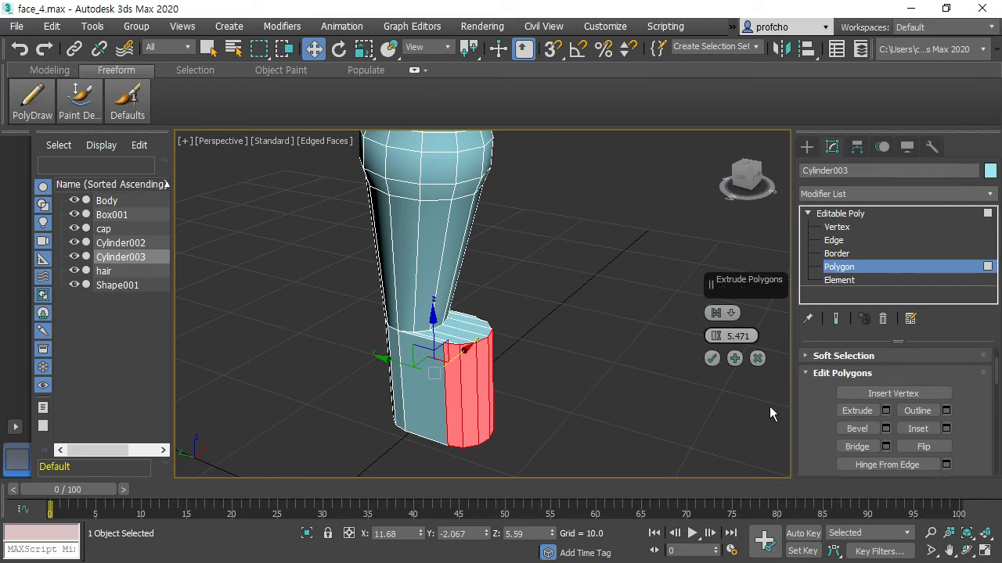
pyautogui.click(735, 359)
pyautogui.keyDown('alt'); pyautogui.moveTo(590, 350); pyautogui.dragTo(553, 317, button='middle'); pyautogui.keyUp('alt')
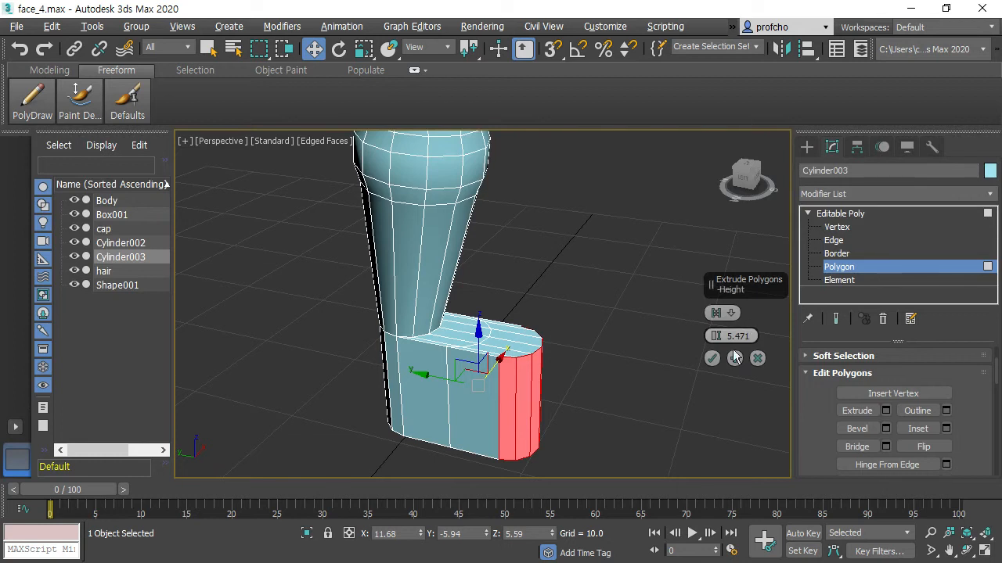
pyautogui.click(702, 358)
# Examine the foot's length and height against the whole figure in the perspective view, and clear the polygon selection.
pyautogui.keyDown('alt'); pyautogui.moveTo(535, 297); pyautogui.dragTo(574, 251, button='middle'); pyautogui.keyUp('alt')
pyautogui.keyDown('alt'); pyautogui.moveTo(652, 362); pyautogui.dragTo(645, 368, button='middle'); pyautogui.keyUp('alt')
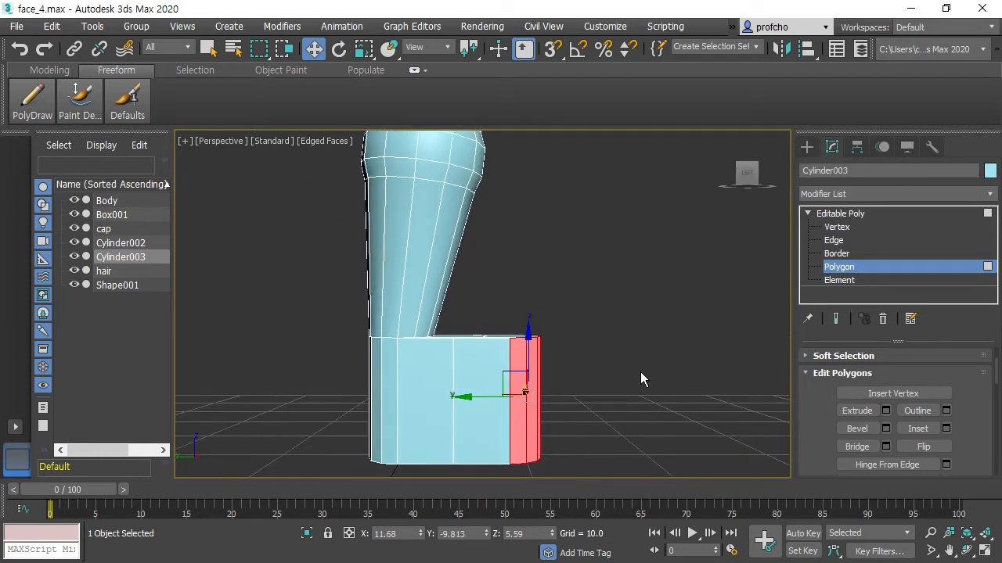
pyautogui.scroll(-6, 646, 370)
pyautogui.scroll(2, 671, 362)
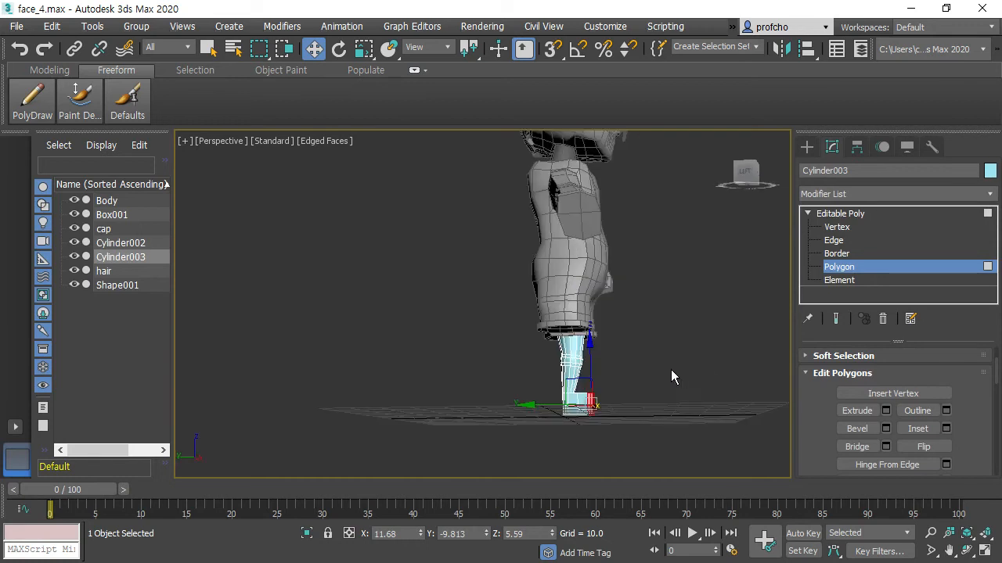
pyautogui.scroll(5, 614, 384)
pyautogui.keyDown('alt'); pyautogui.moveTo(614, 385); pyautogui.dragTo(684, 296, button='middle'); pyautogui.keyUp('alt')
pyautogui.scroll(-5, 589, 318)
pyautogui.scroll(6, 607, 329)
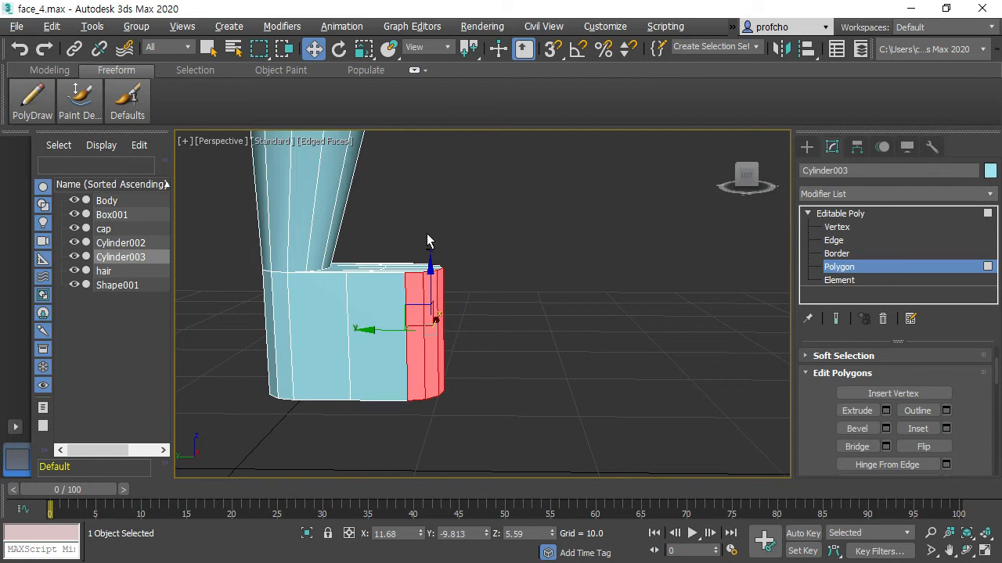
pyautogui.click(538, 235)
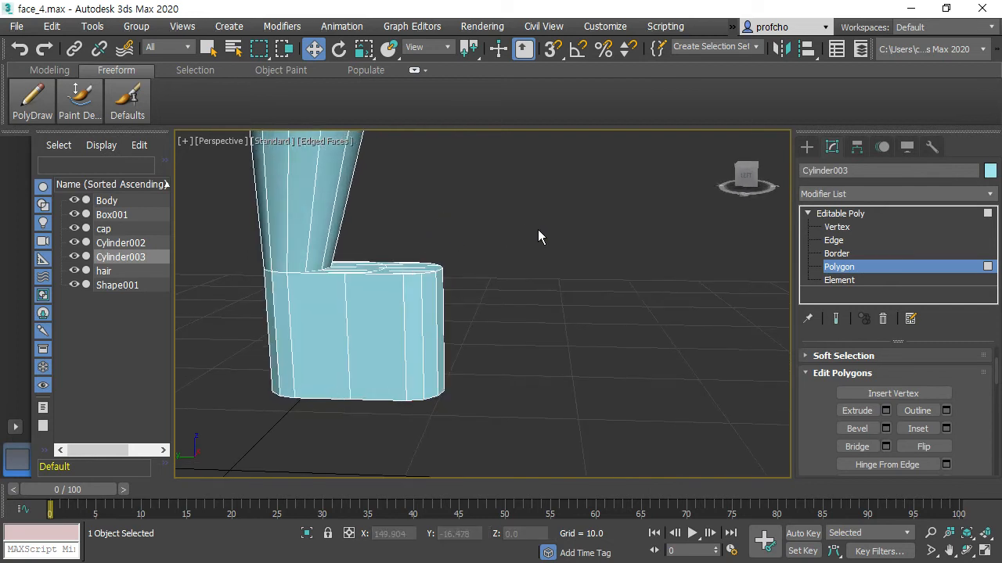
pyautogui.moveTo(433, 206)
pyautogui.keyDown('alt'); pyautogui.mouseDown(button='middle')
pyautogui.moveTo(411, 231)
pyautogui.moveTo(415, 259)
pyautogui.moveTo(423, 191)
pyautogui.mouseUp(button='middle'); pyautogui.keyUp('alt')
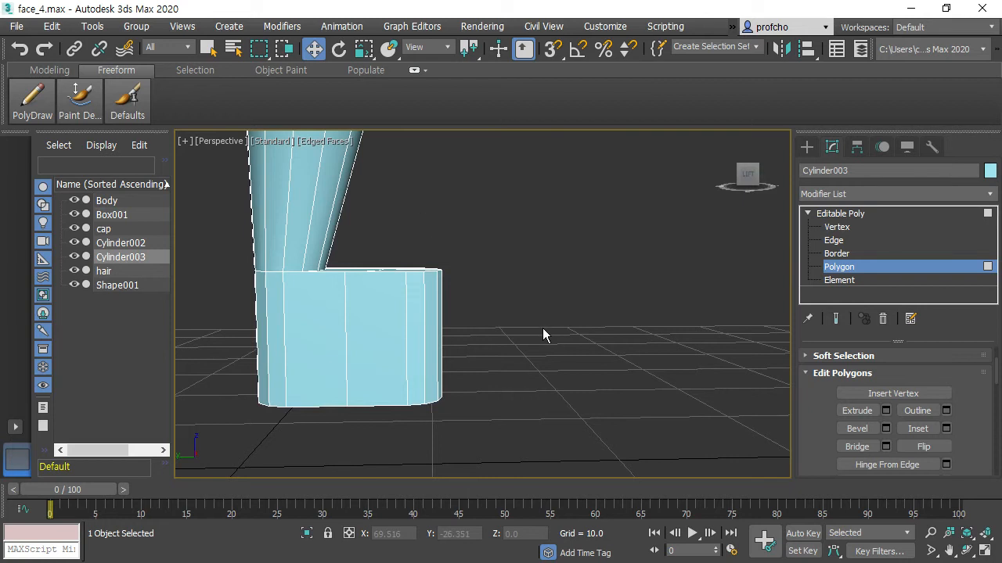
# In the left view, select all vertical edges around the foot and connect them with 2 segments.
pyautogui.press('l')
pyautogui.scroll(8, 525, 270)
pyautogui.moveTo(399, 376); pyautogui.dragTo(520, 263, button='middle')
pyautogui.scroll(2, 520, 263)
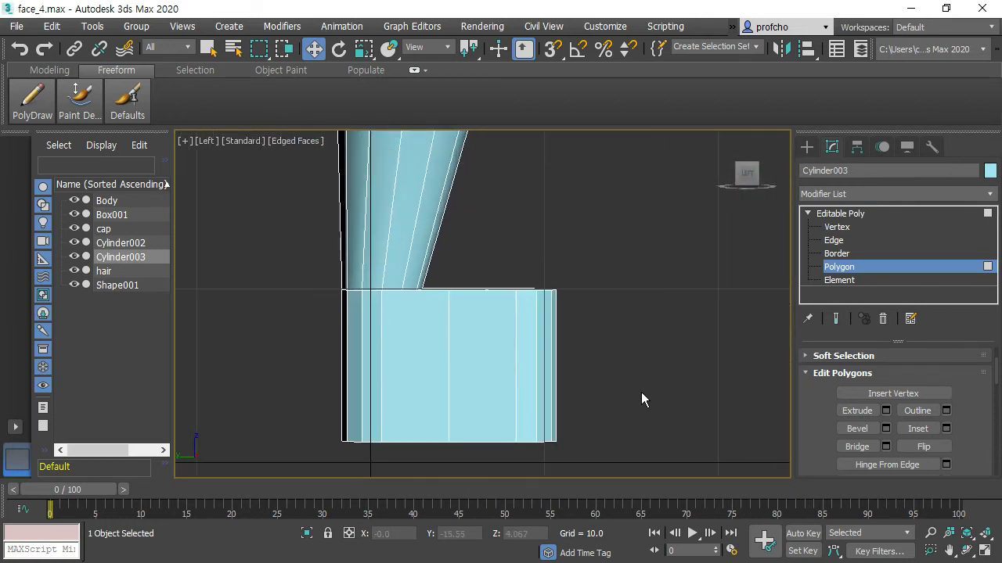
pyautogui.hotkey('ctrl', 'a')
pyautogui.scroll(4, 955, 368)
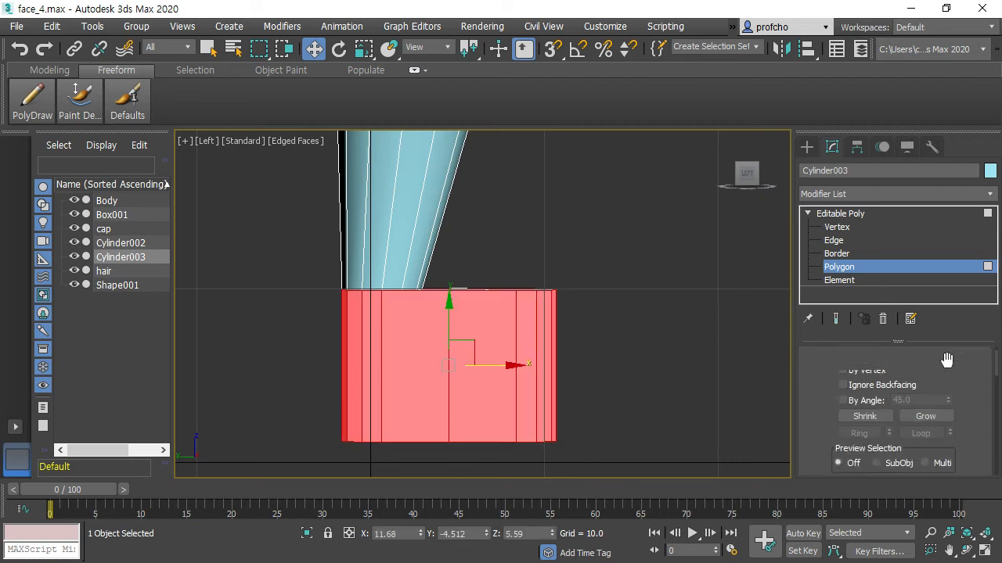
pyautogui.click(873, 374)
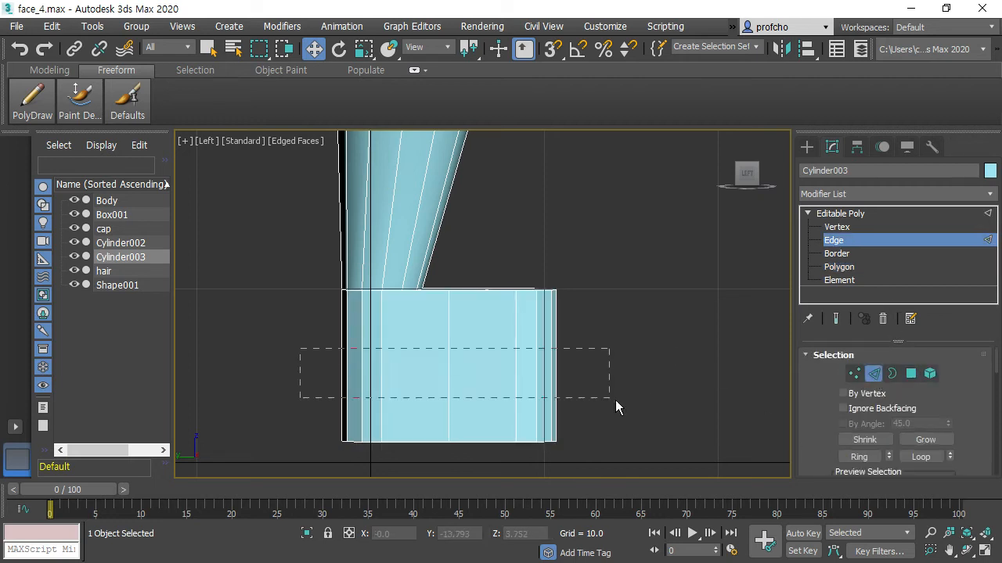
pyautogui.moveTo(500, 377); pyautogui.dragTo(560, 374)
pyautogui.scroll(-5, 971, 432)
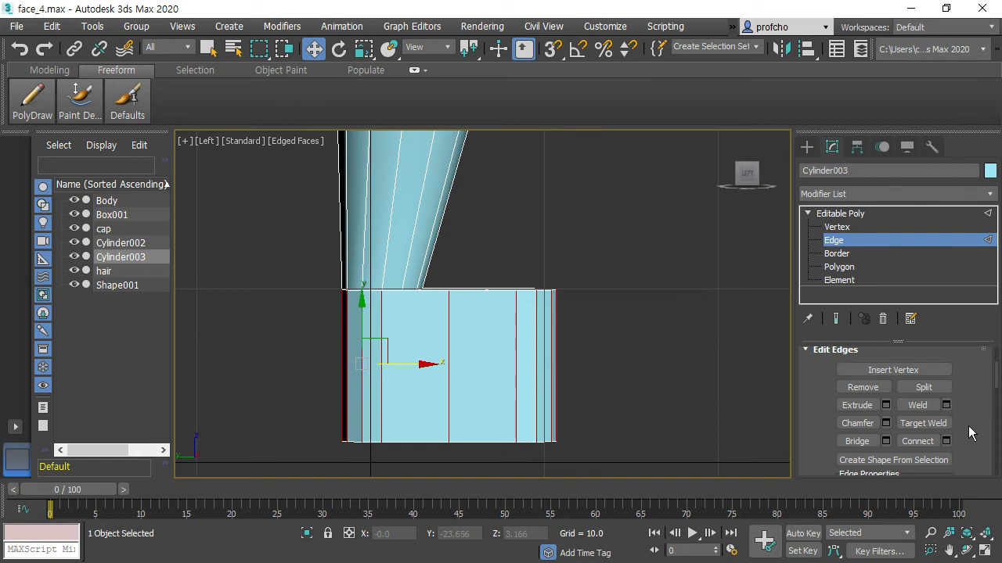
pyautogui.click(946, 441)
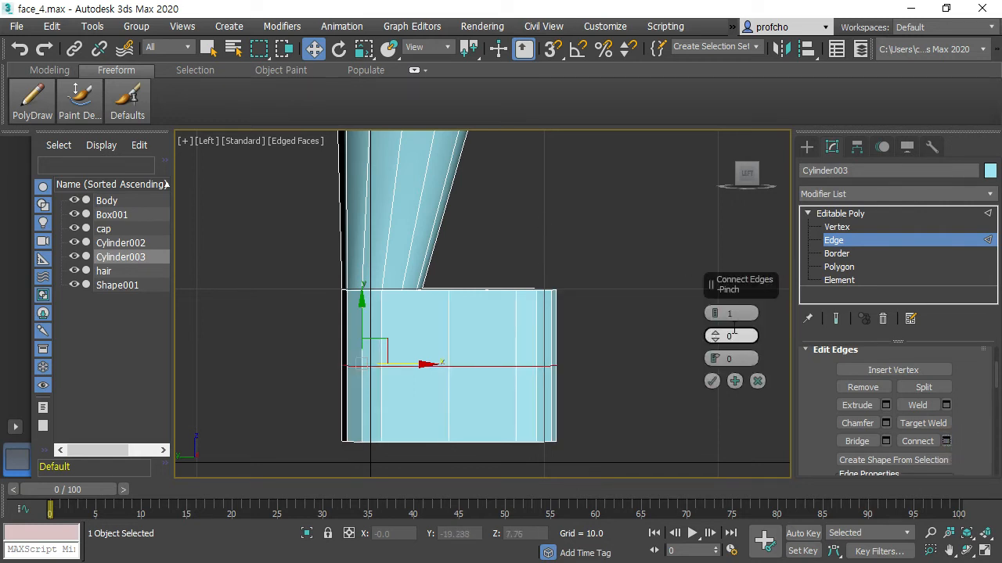
pyautogui.click(716, 310)
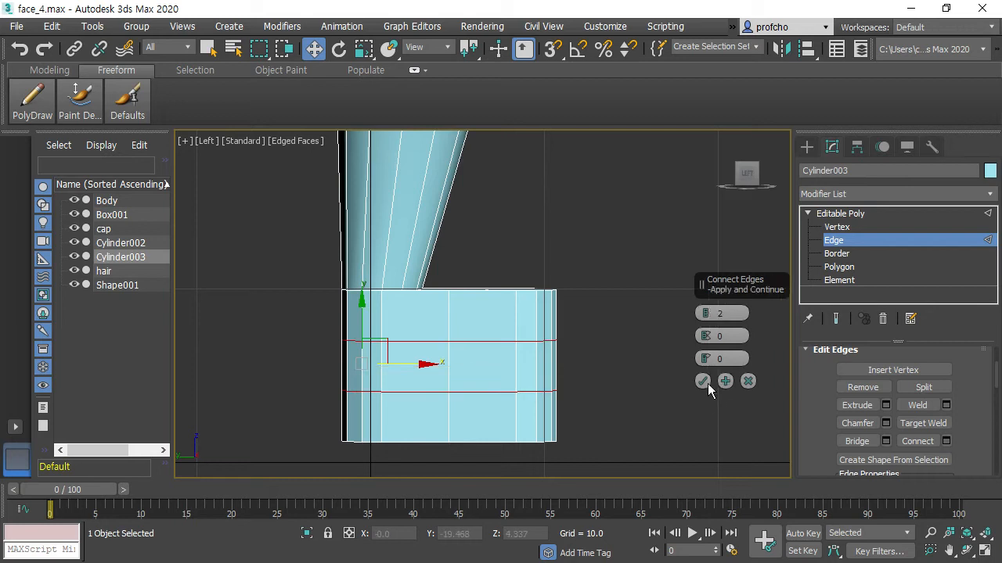
pyautogui.click(711, 381)
# Switch to vertex editing and lower the toe-end vertices of the foot's upper edge to about Z 8.55.
pyautogui.scroll(5, 931, 349)
pyautogui.click(854, 373)
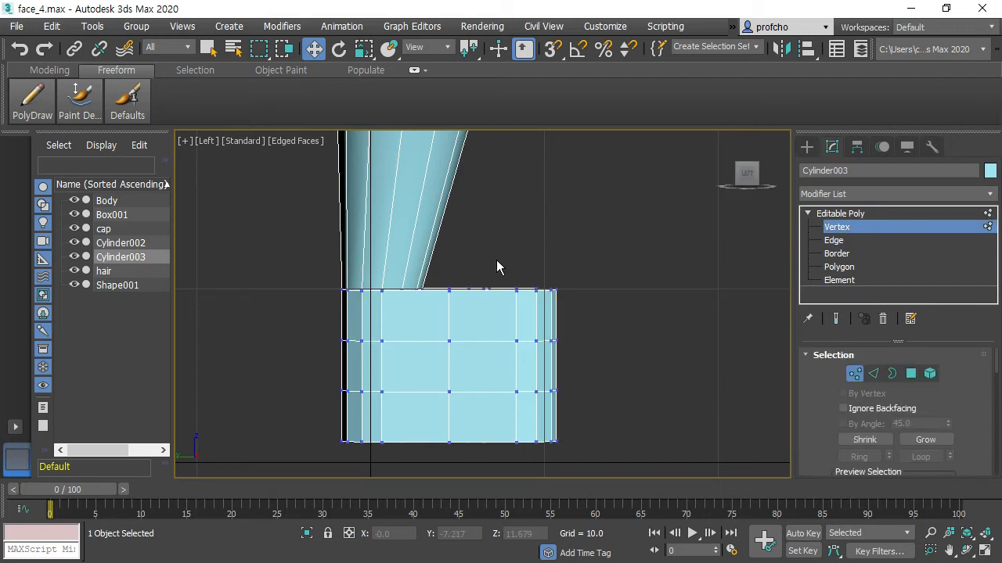
pyautogui.moveTo(502, 271); pyautogui.dragTo(609, 324)
pyautogui.moveTo(539, 225); pyautogui.dragTo(544, 251)
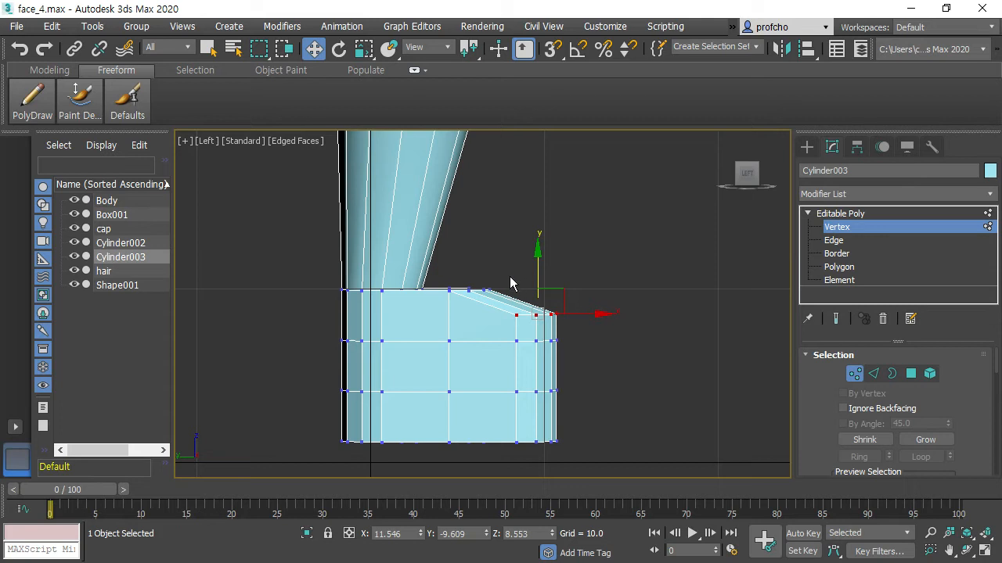
# In the left view, push the toe vertices below the foot's upper edge forward to slope the front of the toe.
pyautogui.moveTo(629, 427); pyautogui.dragTo(629, 426)
pyautogui.moveTo(599, 349); pyautogui.dragTo(618, 351)
pyautogui.rightClick(618, 351)
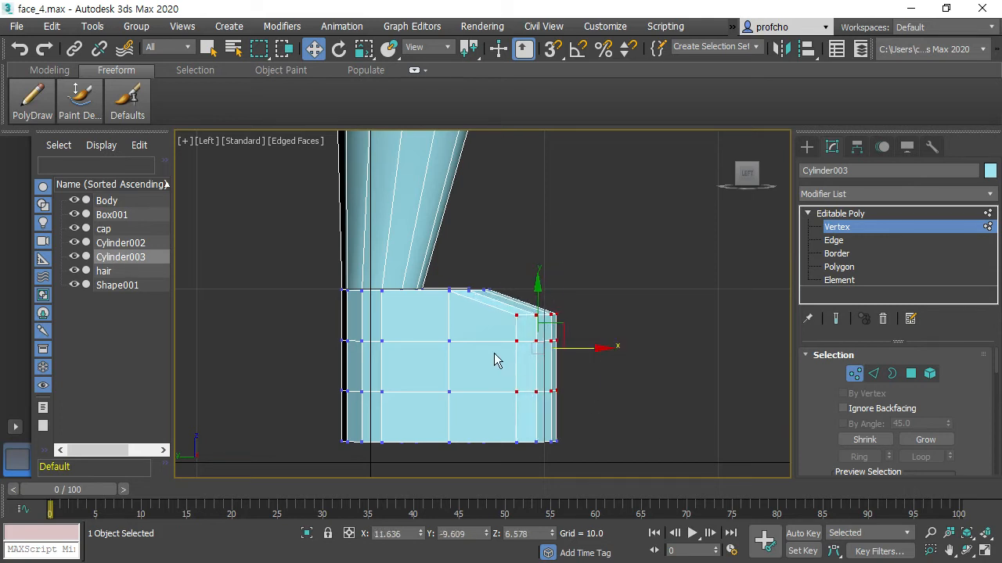
pyautogui.moveTo(609, 453); pyautogui.dragTo(610, 453)
pyautogui.moveTo(598, 391); pyautogui.dragTo(612, 389)
# Move the toe's two lowest vertex rows further forward, and bring the row above them to about Y -11.04.
pyautogui.moveTo(511, 334); pyautogui.dragTo(502, 474)
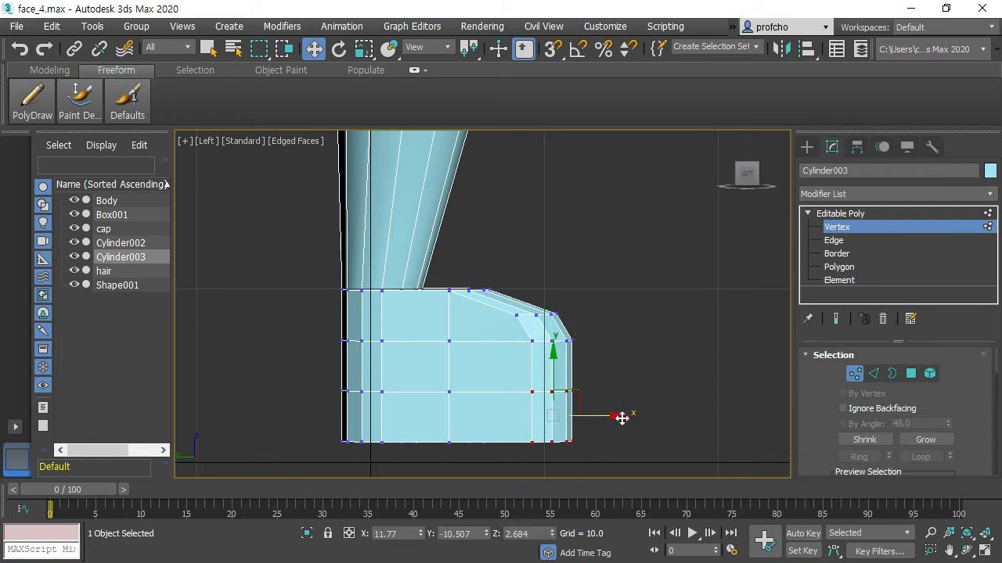
pyautogui.moveTo(620, 415); pyautogui.dragTo(638, 415)
pyautogui.click(588, 361)
pyautogui.moveTo(524, 337); pyautogui.dragTo(624, 340)
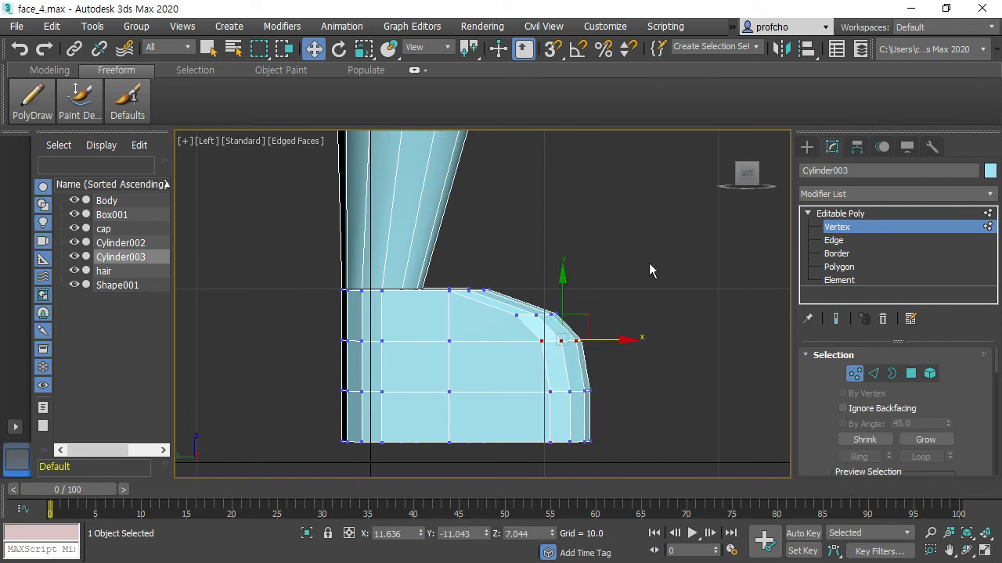
pyautogui.click(674, 323)
# Move the heel's three lower vertex rows backward, and lower the instep vertices in front of the ankle by about 0.3.
pyautogui.scroll(-6, 660, 317)
pyautogui.scroll(8, 695, 320)
pyautogui.scroll(-2, 665, 310)
pyautogui.moveTo(631, 339); pyautogui.dragTo(604, 264, button='middle')
pyautogui.scroll(4, 604, 283)
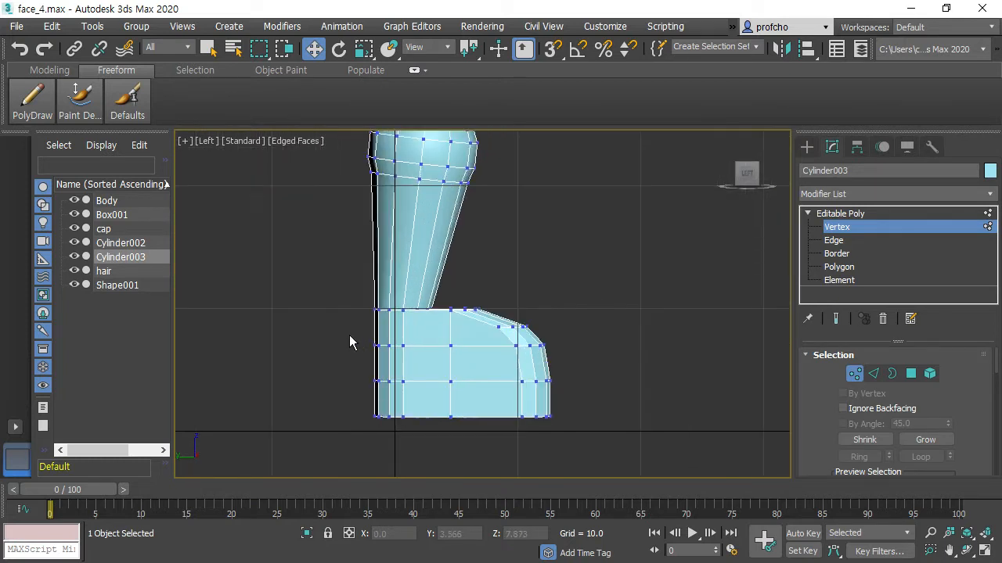
pyautogui.moveTo(415, 439); pyautogui.dragTo(415, 439)
pyautogui.moveTo(452, 382); pyautogui.dragTo(443, 382)
pyautogui.click(454, 300)
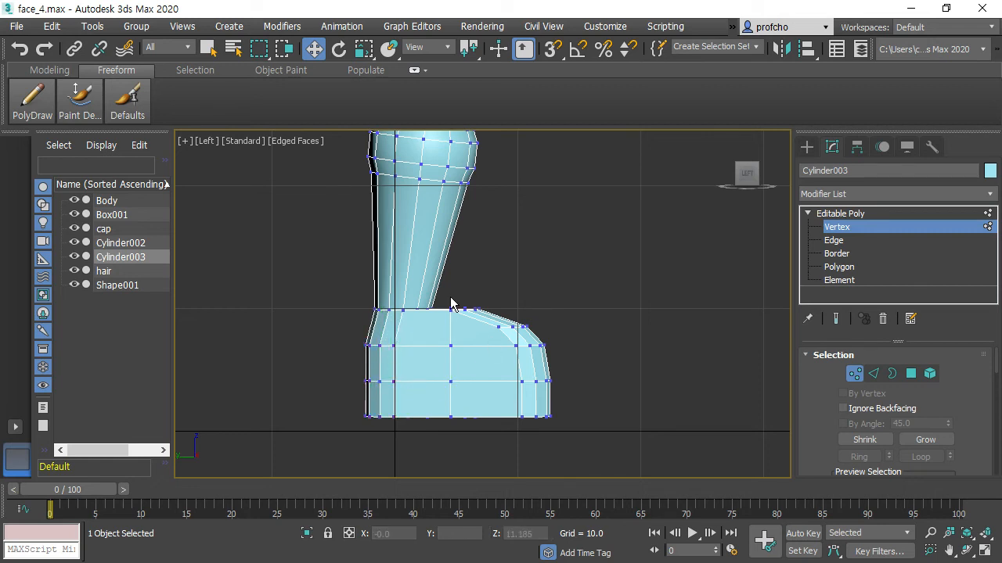
pyautogui.moveTo(484, 323); pyautogui.dragTo(480, 317)
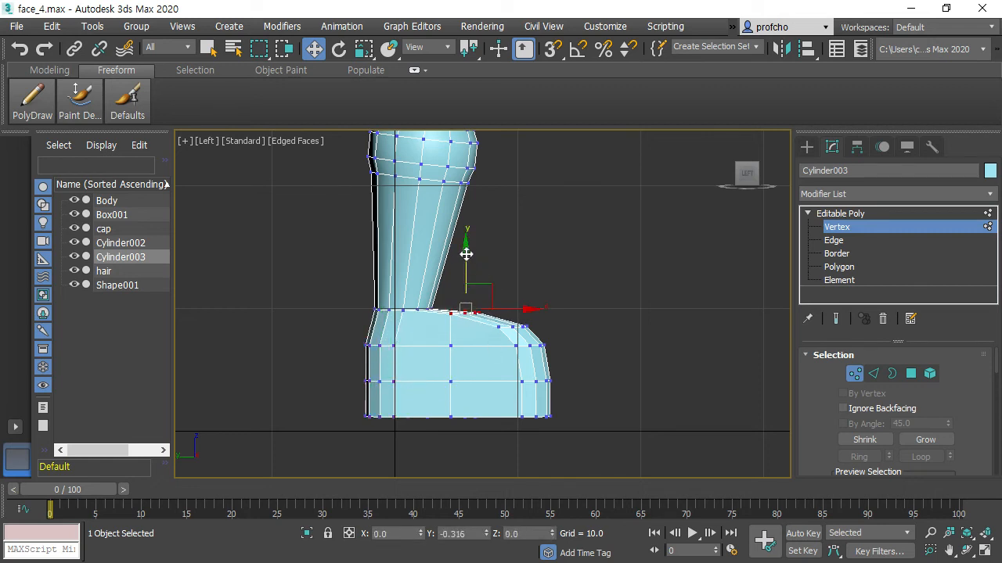
pyautogui.click(564, 424)
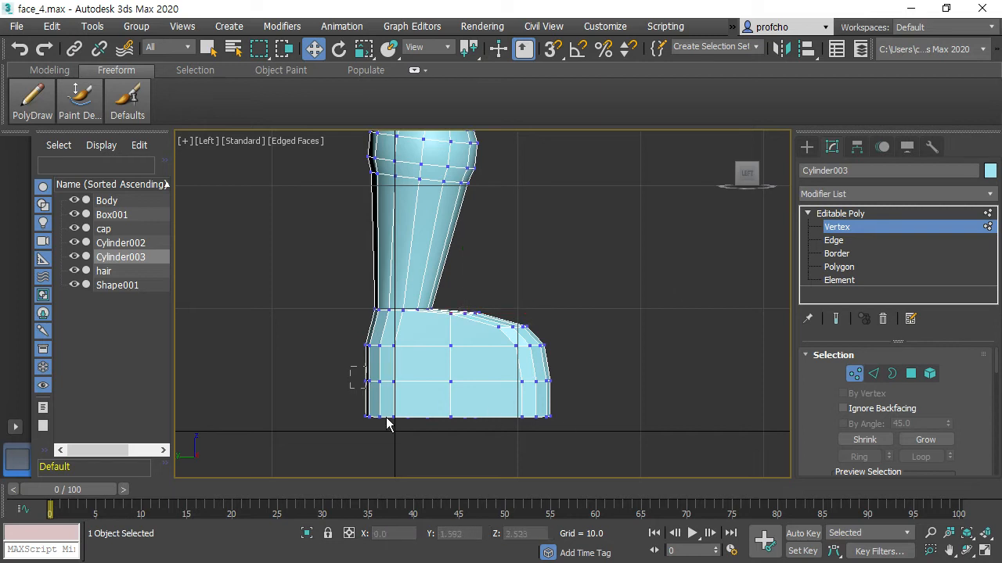
# Shift the heel's two lowest vertex rows about 0.5 further back, and ease the row above them backward.
pyautogui.moveTo(359, 376); pyautogui.dragTo(415, 454)
pyautogui.moveTo(447, 402); pyautogui.dragTo(436, 403)
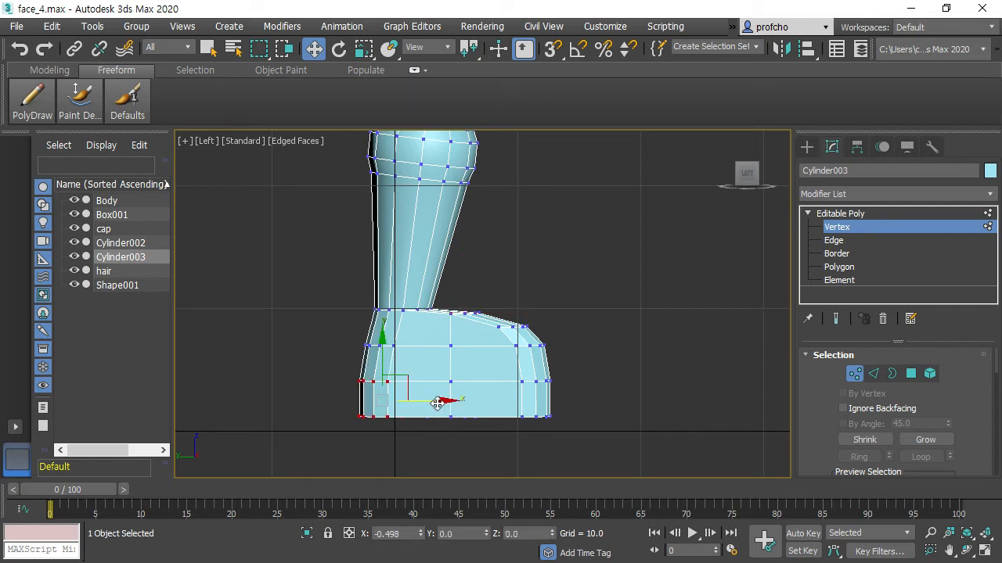
pyautogui.click(407, 318)
pyautogui.moveTo(435, 369); pyautogui.dragTo(438, 344)
pyautogui.click(665, 331)
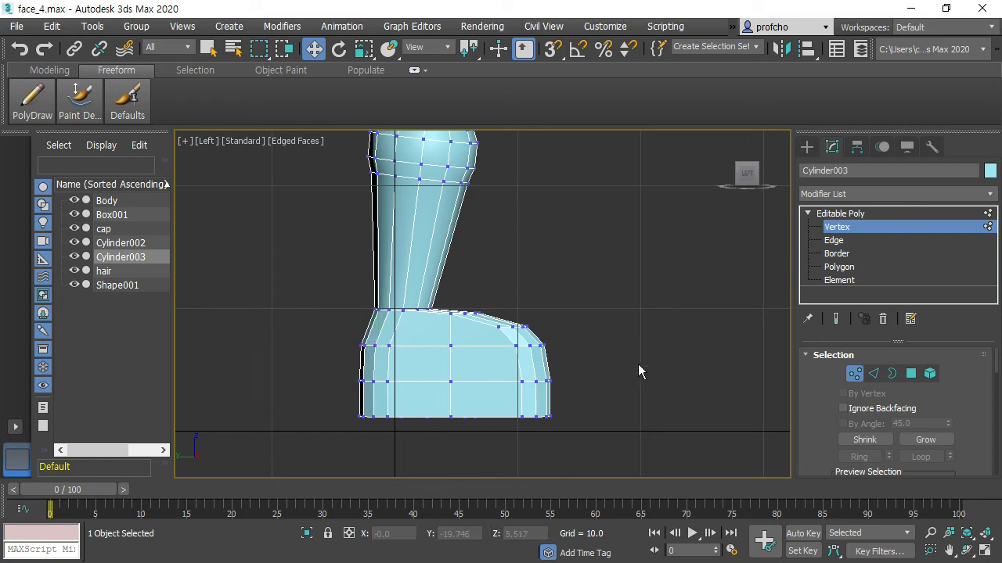
# In the front view, select all foot vertices below the ankle rows and scale them wider along X.
pyautogui.press('f')
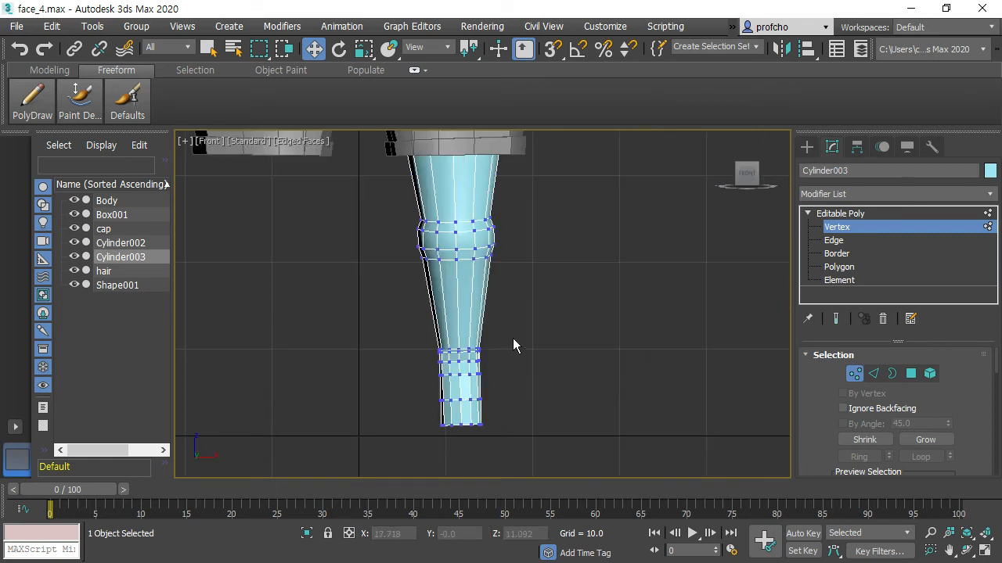
pyautogui.moveTo(513, 346); pyautogui.dragTo(548, 263, button='middle')
pyautogui.scroll(3, 543, 292)
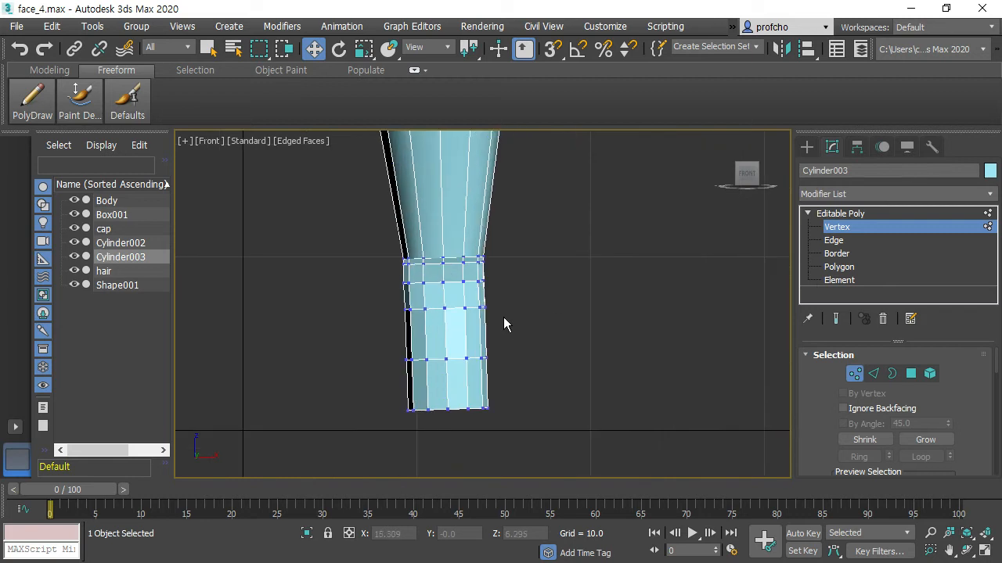
pyautogui.moveTo(381, 276); pyautogui.dragTo(549, 450)
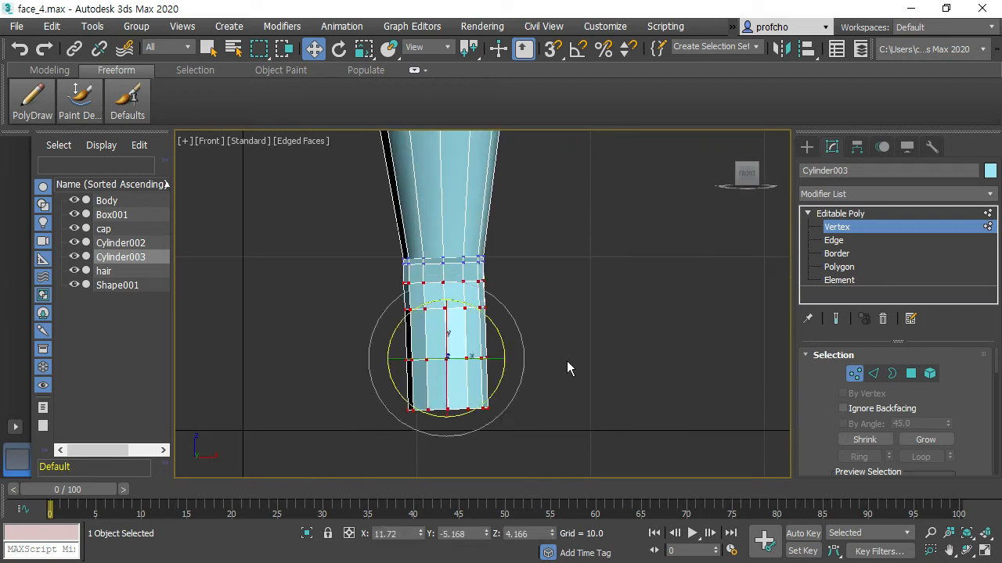
pyautogui.press('r')
pyautogui.moveTo(509, 356); pyautogui.dragTo(548, 353)
# Select the uppermost of the widened vertex rows and scale it to about 81% along X.
pyautogui.click(421, 297)
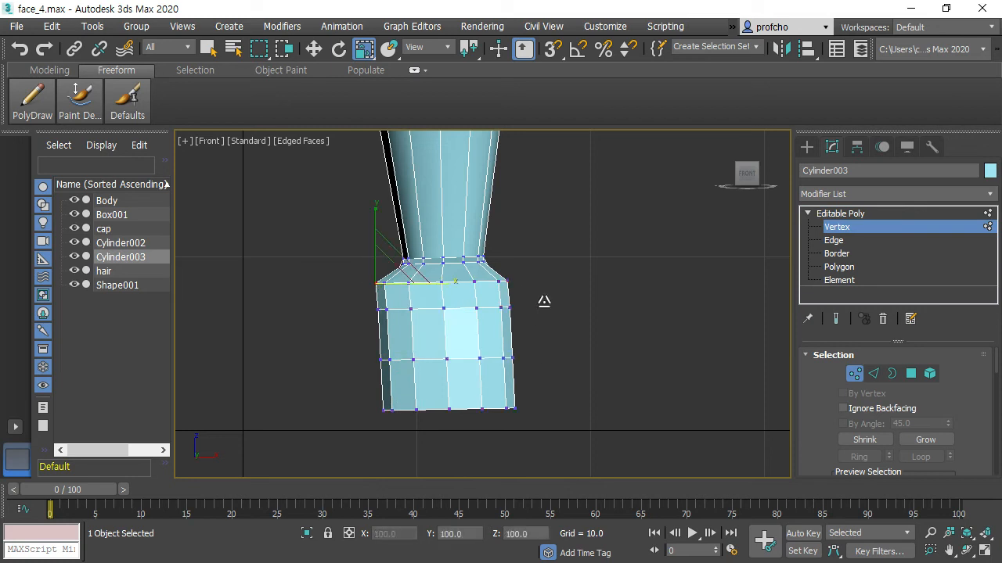
pyautogui.moveTo(438, 290); pyautogui.dragTo(561, 298)
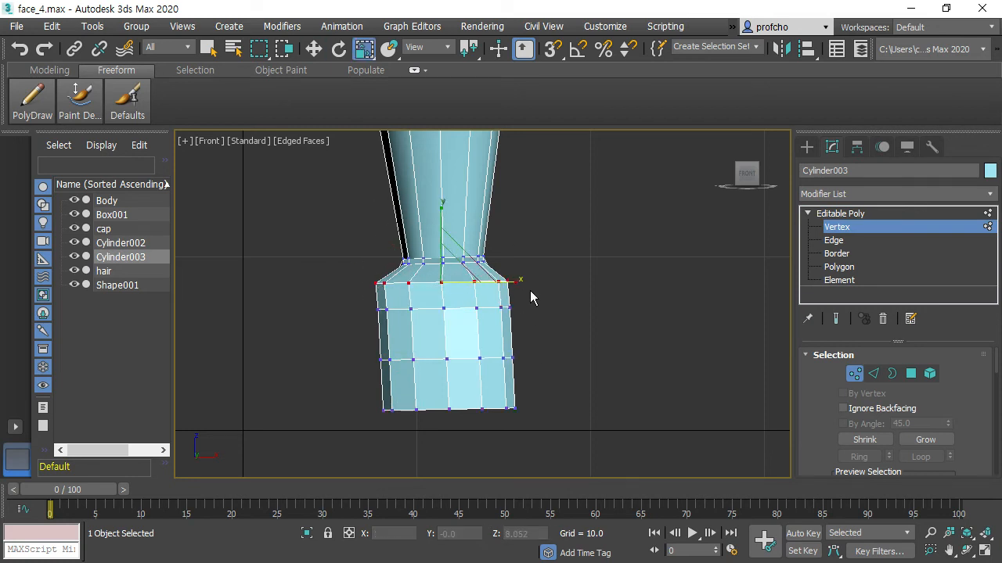
pyautogui.moveTo(507, 280); pyautogui.dragTo(494, 281)
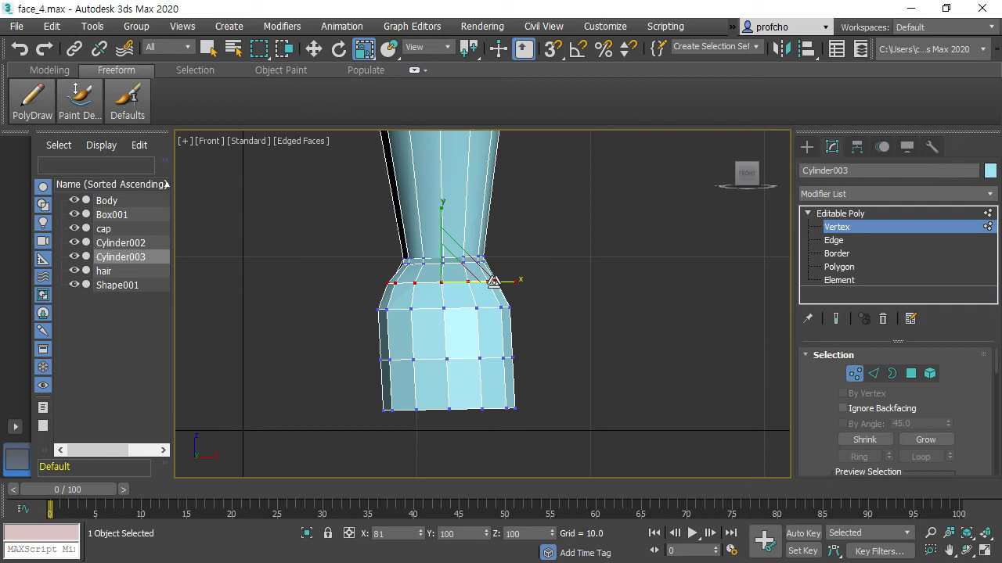
pyautogui.click(556, 406)
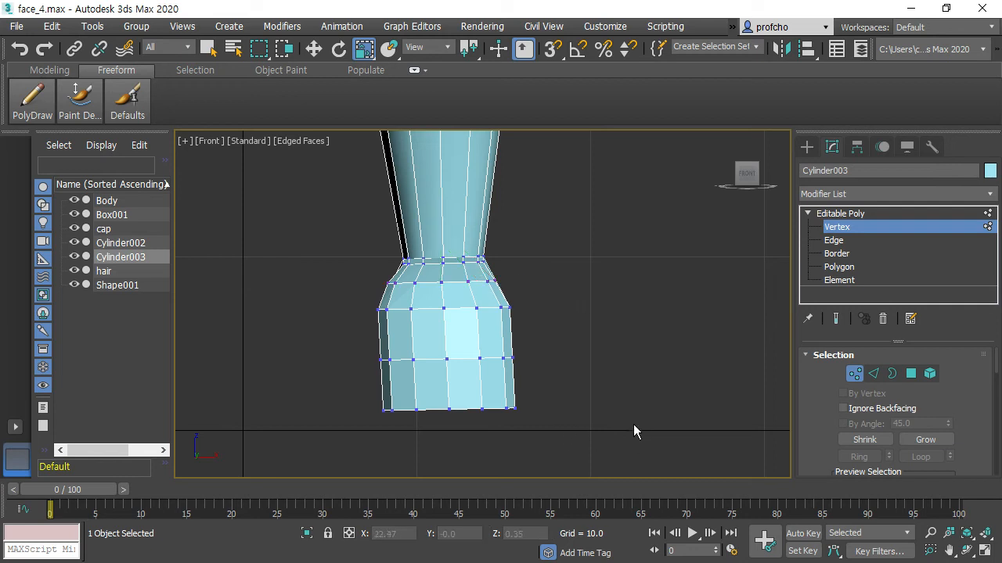
# Select the bottom row of sole vertices and move it up to thin the lower part of the foot.
pyautogui.moveTo(556, 425); pyautogui.dragTo(275, 382)
pyautogui.press('w')
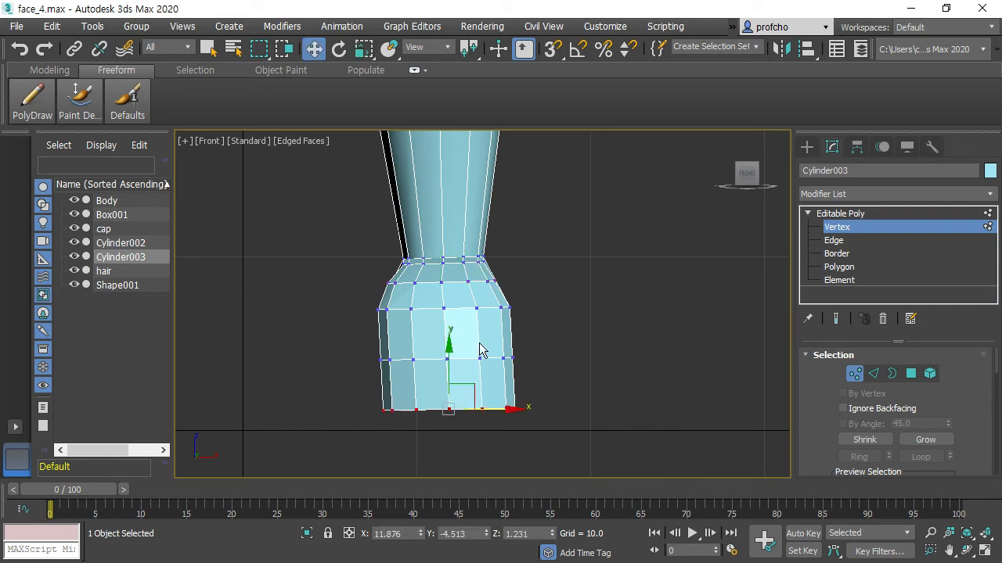
pyautogui.moveTo(449, 348); pyautogui.dragTo(449, 325)
pyautogui.click(568, 366)
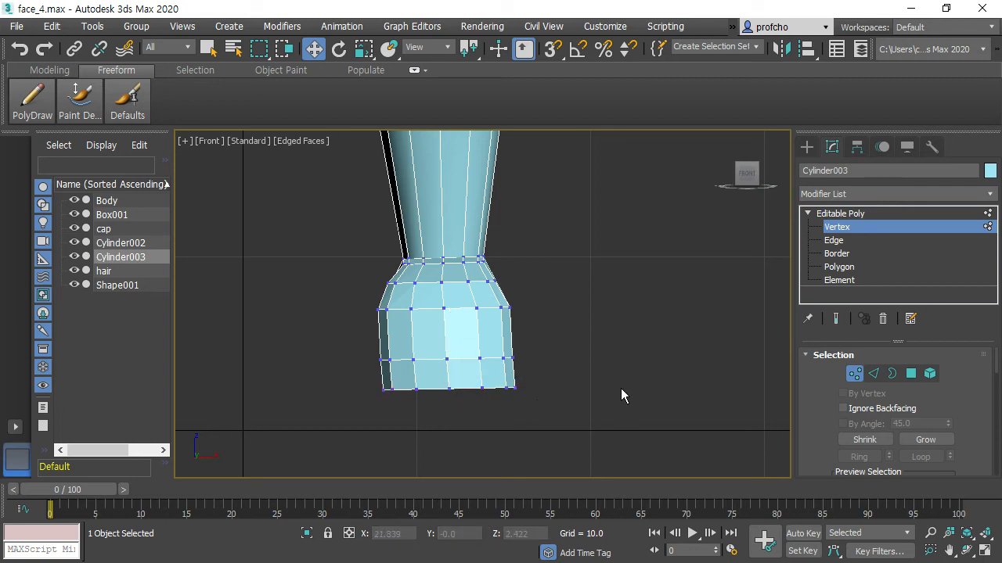
# Examine the foot's overall shape from the side and front in the perspective view.
pyautogui.press('p')
pyautogui.moveTo(604, 362)
pyautogui.keyDown('alt'); pyautogui.mouseDown(button='middle')
pyautogui.moveTo(588, 320)
pyautogui.moveTo(625, 306)
pyautogui.moveTo(642, 348)
pyautogui.moveTo(496, 337)
pyautogui.moveTo(391, 313)
pyautogui.moveTo(618, 365)
pyautogui.mouseUp(button='middle'); pyautogui.keyUp('alt')
pyautogui.keyDown('alt'); pyautogui.moveTo(550, 293); pyautogui.dragTo(607, 251, button='middle'); pyautogui.keyUp('alt')
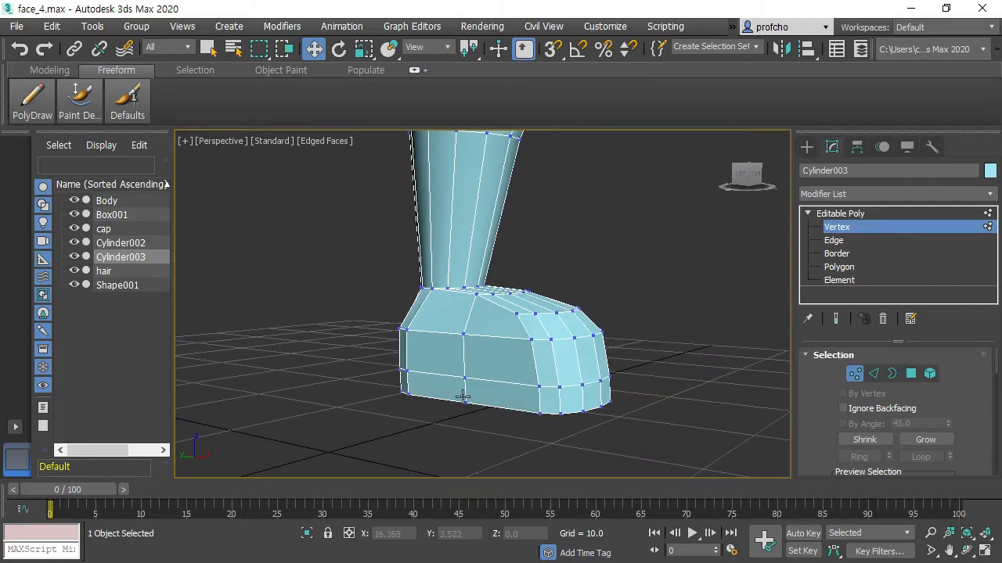
pyautogui.moveTo(655, 313)
pyautogui.keyDown('alt'); pyautogui.mouseDown(button='middle')
pyautogui.moveTo(593, 328)
pyautogui.moveTo(296, 312)
pyautogui.moveTo(363, 306)
pyautogui.moveTo(494, 329)
pyautogui.moveTo(732, 304)
pyautogui.moveTo(653, 357)
pyautogui.moveTo(538, 374)
pyautogui.moveTo(384, 305)
pyautogui.moveTo(669, 323)
pyautogui.mouseUp(button='middle'); pyautogui.keyUp('alt')
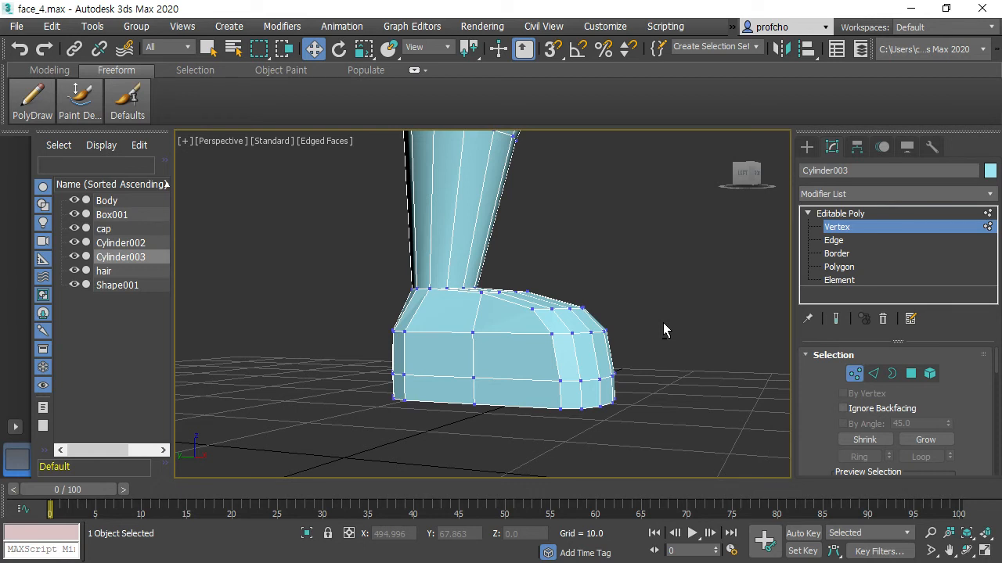
pyautogui.keyDown('alt'); pyautogui.moveTo(610, 273); pyautogui.dragTo(535, 285, button='middle'); pyautogui.keyUp('alt')
# Try lowering the two side vertices of the instep to about Z 9.16 and shifting them back to about Y -3.98.
pyautogui.click(526, 277)
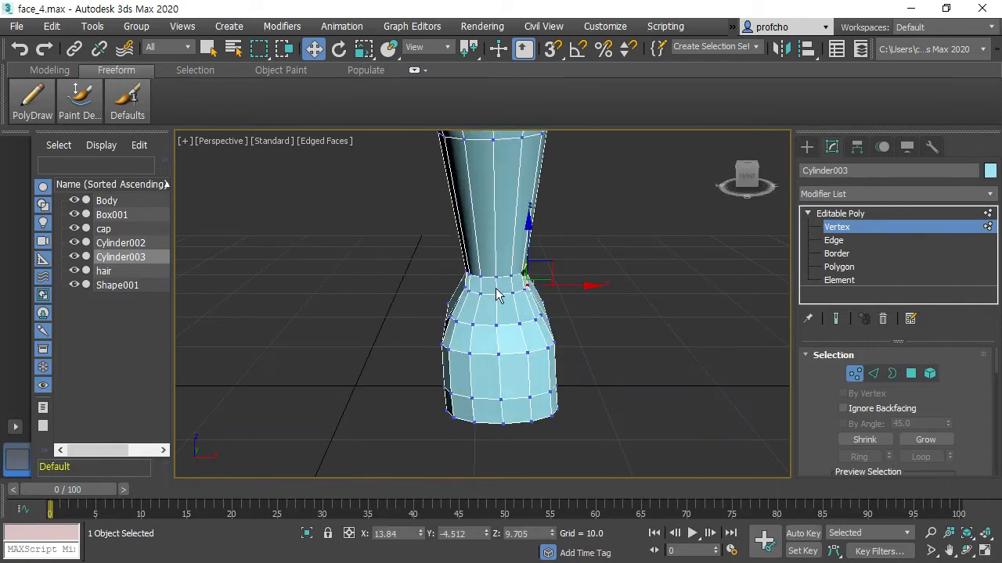
pyautogui.keyDown('ctrl'); pyautogui.click(466, 283); pyautogui.keyUp('ctrl')
pyautogui.moveTo(497, 224); pyautogui.dragTo(498, 231)
pyautogui.keyDown('alt'); pyautogui.moveTo(497, 232); pyautogui.dragTo(536, 280, button='middle'); pyautogui.keyUp('alt')
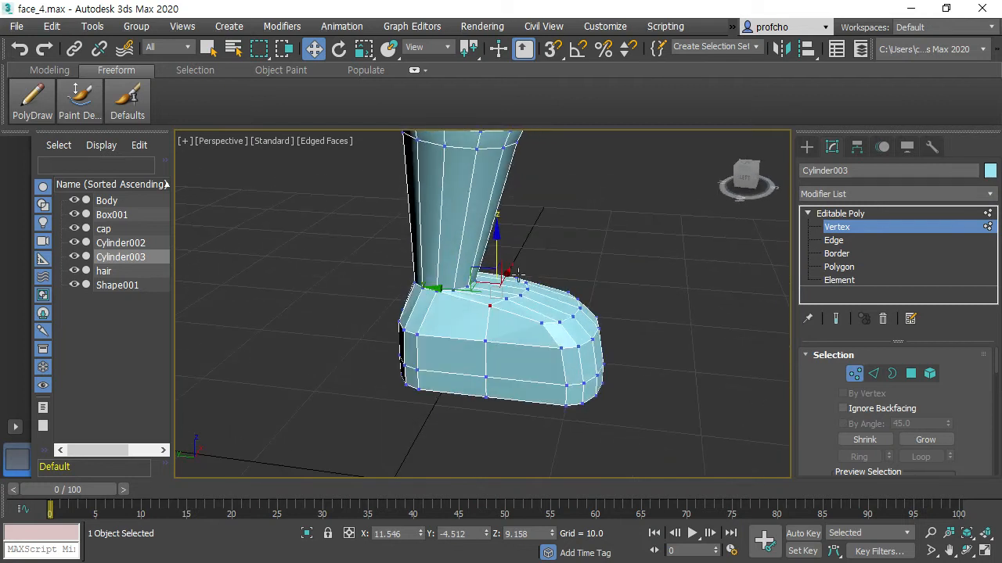
pyautogui.moveTo(443, 290); pyautogui.dragTo(429, 288)
pyautogui.keyDown('alt'); pyautogui.moveTo(430, 288); pyautogui.dragTo(517, 245, button='middle'); pyautogui.keyUp('alt')
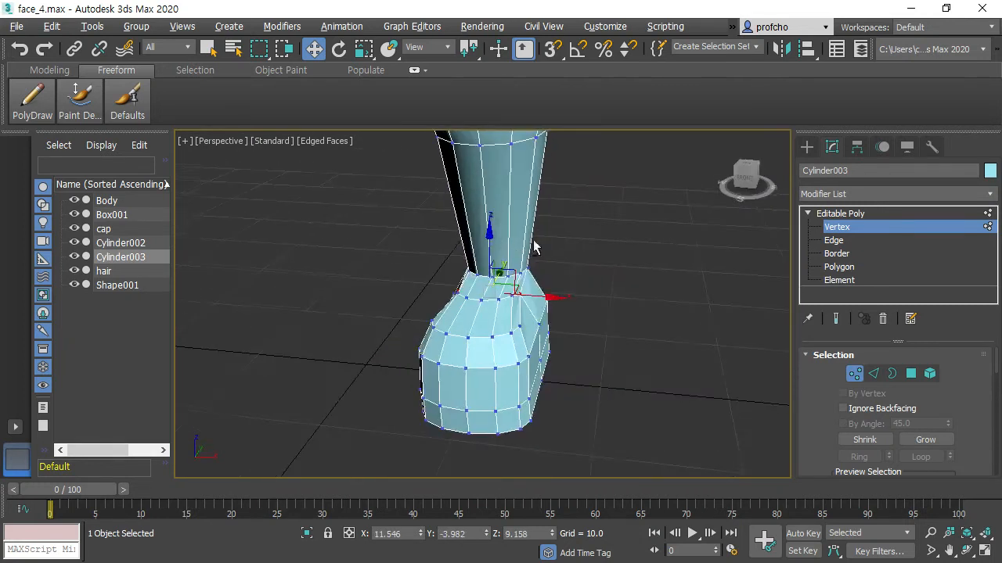
pyautogui.keyDown('alt'); pyautogui.moveTo(630, 233); pyautogui.dragTo(674, 237, button='middle'); pyautogui.keyUp('alt')
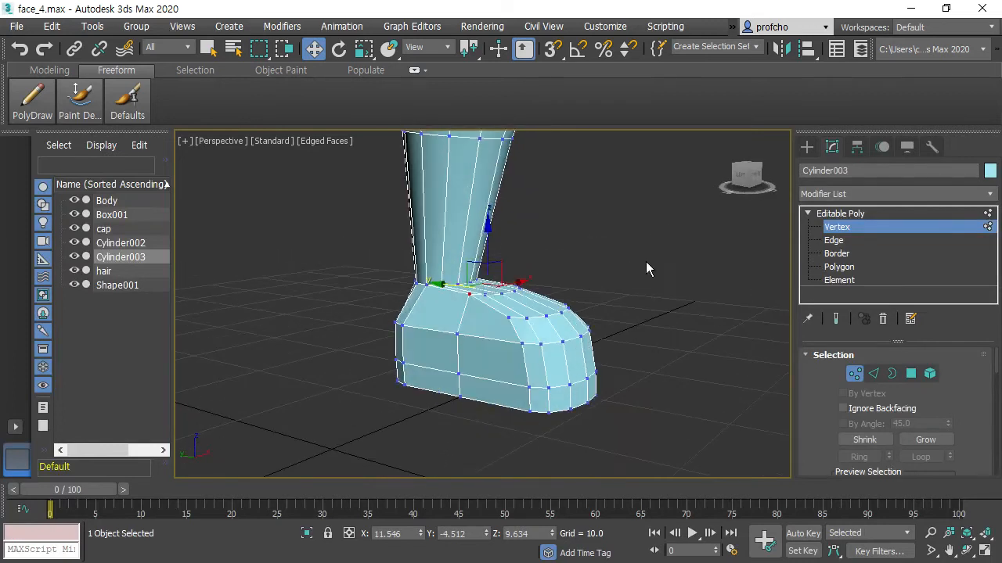
# Clear the vertex selection, switch to polygon editing and activate the Relax/Soften brush of Paint Deform.
pyautogui.click(659, 272)
pyautogui.click(853, 269)
pyautogui.click(646, 285)
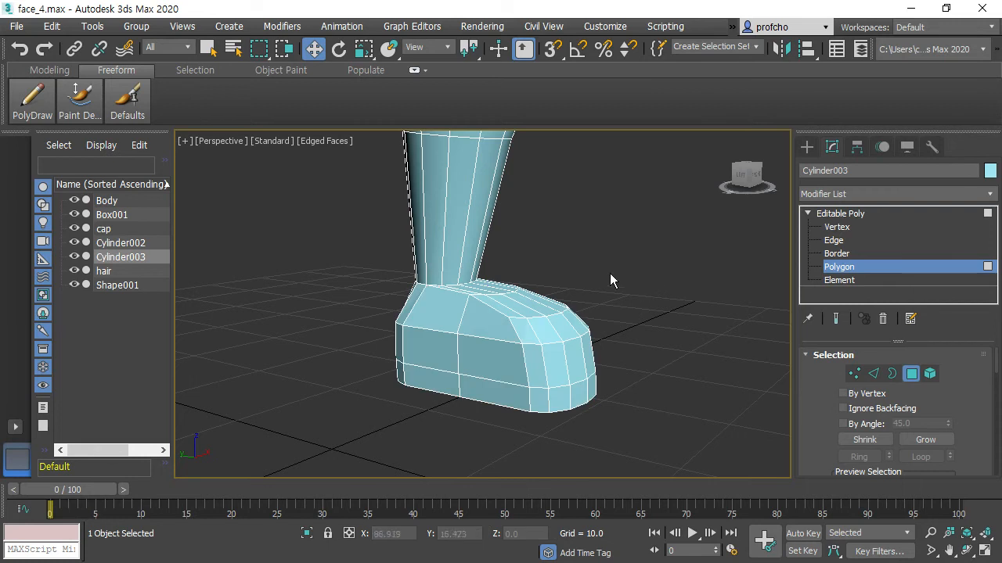
pyautogui.click(80, 92)
pyautogui.click(149, 156)
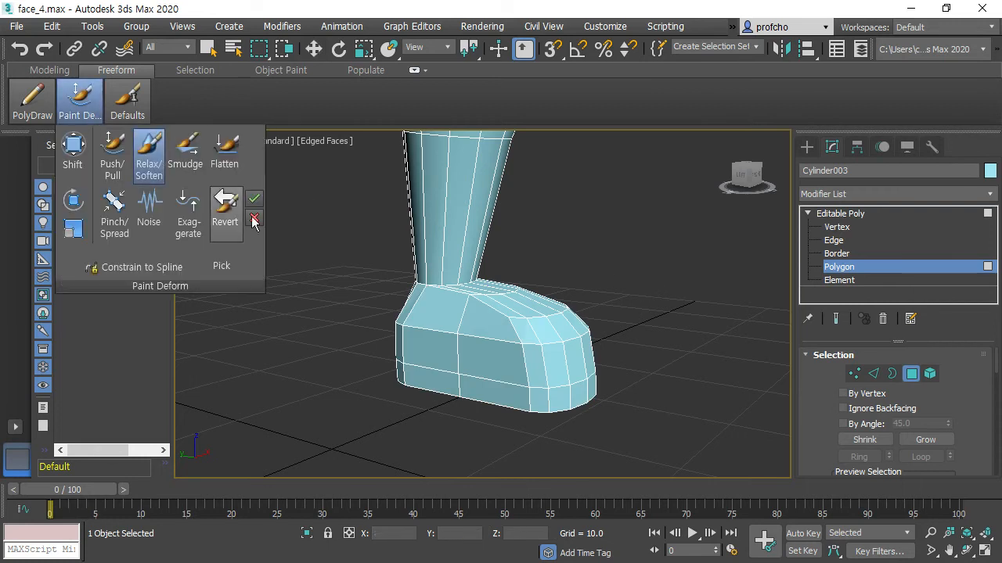
# Try a relax stroke across the foot's side and instep, and undo it.
pyautogui.keyDown('alt'); pyautogui.moveTo(657, 313); pyautogui.dragTo(573, 333, button='middle'); pyautogui.keyUp('alt')
pyautogui.moveTo(457, 328)
pyautogui.mouseDown()
pyautogui.moveTo(547, 322)
pyautogui.moveTo(626, 295)
pyautogui.mouseUp()
pyautogui.hotkey('ctrl', 'z')
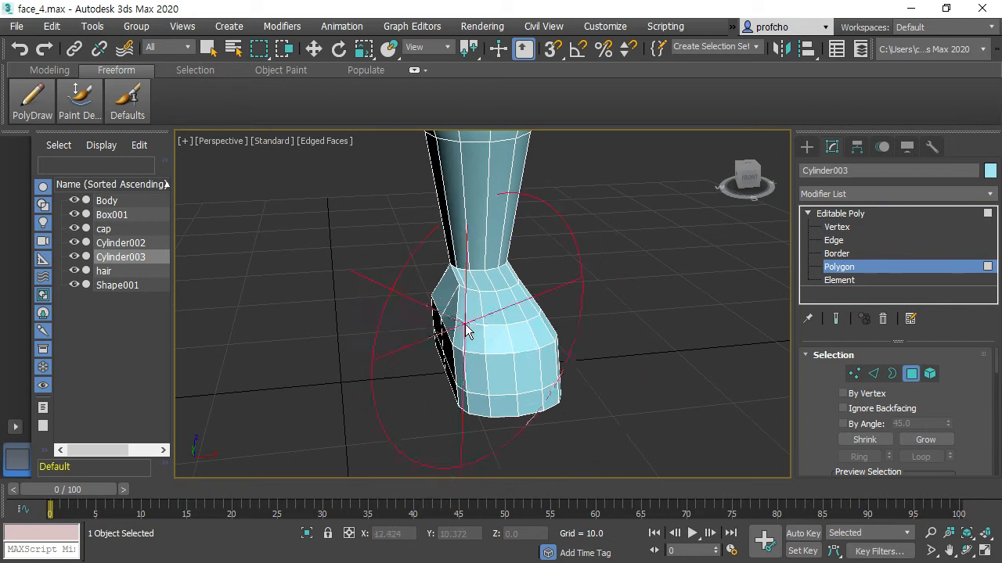
# Relax the ankle and instep from several sides so the foot blends into the shin, and leave polygon editing.
pyautogui.moveTo(523, 335)
pyautogui.keyDown('alt'); pyautogui.mouseDown(button='middle')
pyautogui.moveTo(569, 256)
pyautogui.moveTo(413, 313)
pyautogui.moveTo(608, 285)
pyautogui.mouseUp(button='middle'); pyautogui.keyUp('alt')
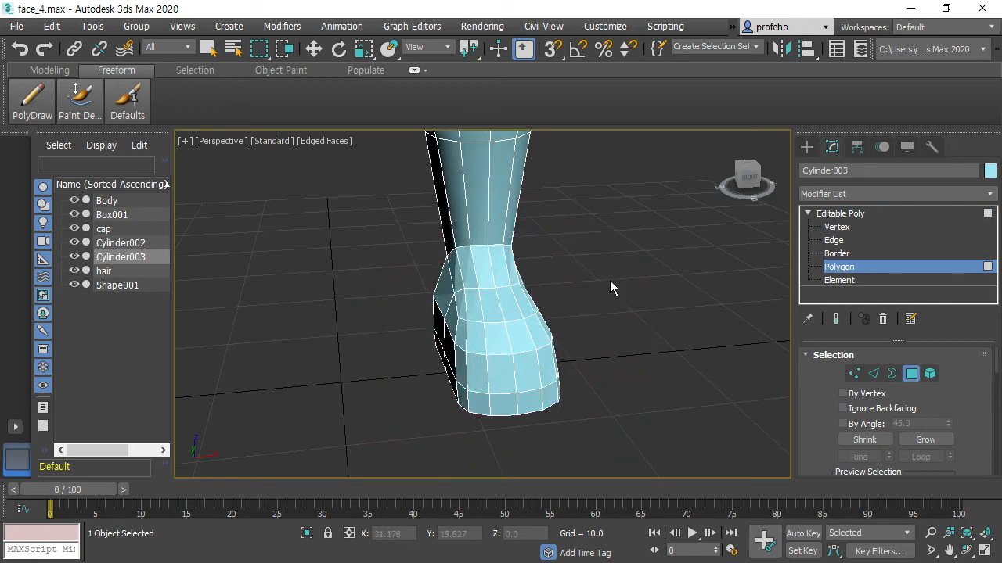
pyautogui.keyDown('alt'); pyautogui.moveTo(627, 252); pyautogui.dragTo(671, 235, button='middle'); pyautogui.keyUp('alt')
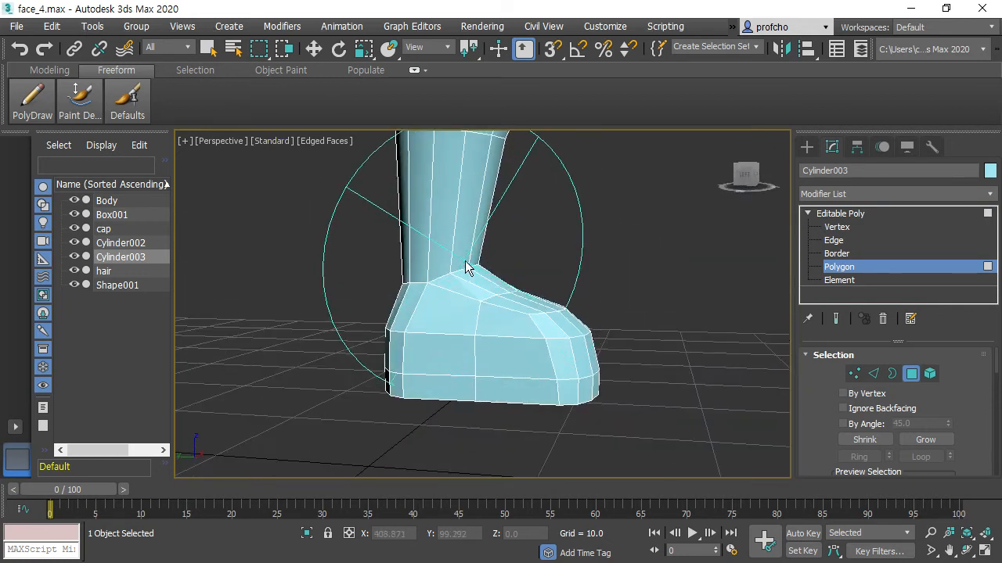
pyautogui.moveTo(579, 273)
pyautogui.keyDown('alt'); pyautogui.mouseDown(button='middle')
pyautogui.moveTo(425, 296)
pyautogui.moveTo(532, 288)
pyautogui.moveTo(391, 250)
pyautogui.moveTo(547, 246)
pyautogui.moveTo(544, 230)
pyautogui.mouseUp(button='middle'); pyautogui.keyUp('alt')
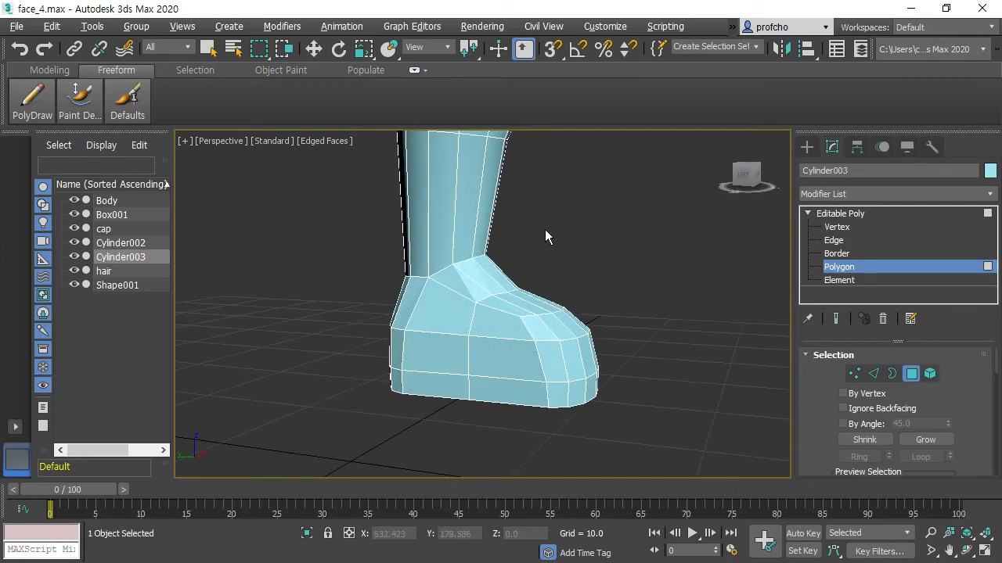
pyautogui.moveTo(460, 285)
pyautogui.keyDown('alt'); pyautogui.mouseDown(button='middle')
pyautogui.moveTo(659, 266)
pyautogui.moveTo(423, 284)
pyautogui.moveTo(537, 286)
pyautogui.moveTo(396, 246)
pyautogui.moveTo(475, 279)
pyautogui.moveTo(589, 260)
pyautogui.moveTo(447, 273)
pyautogui.mouseUp(button='middle'); pyautogui.keyUp('alt')
pyautogui.moveTo(324, 253)
pyautogui.keyDown('alt'); pyautogui.mouseDown(button='middle')
pyautogui.moveTo(603, 251)
pyautogui.moveTo(584, 224)
pyautogui.moveTo(583, 251)
pyautogui.mouseUp(button='middle'); pyautogui.keyUp('alt')
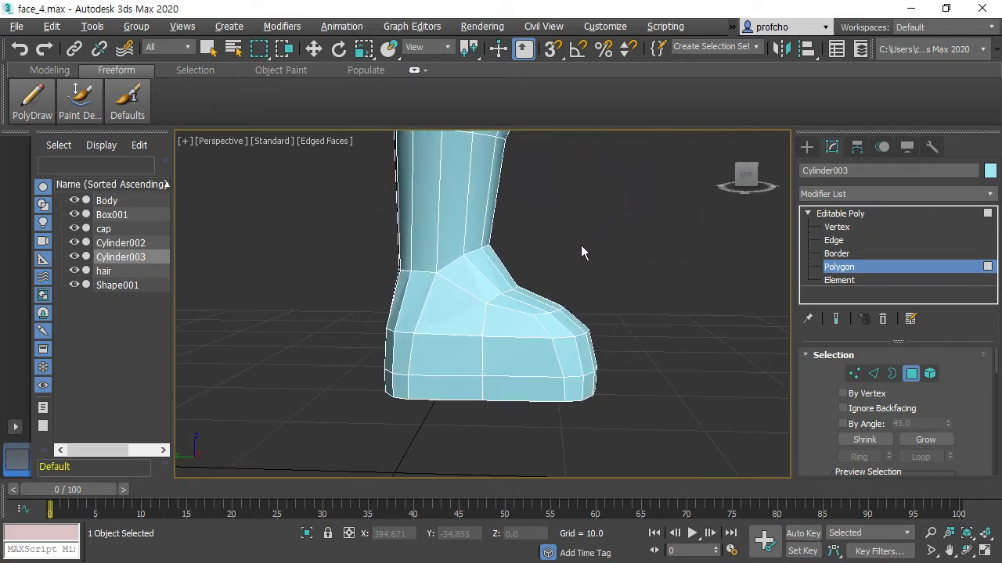
pyautogui.press('4')
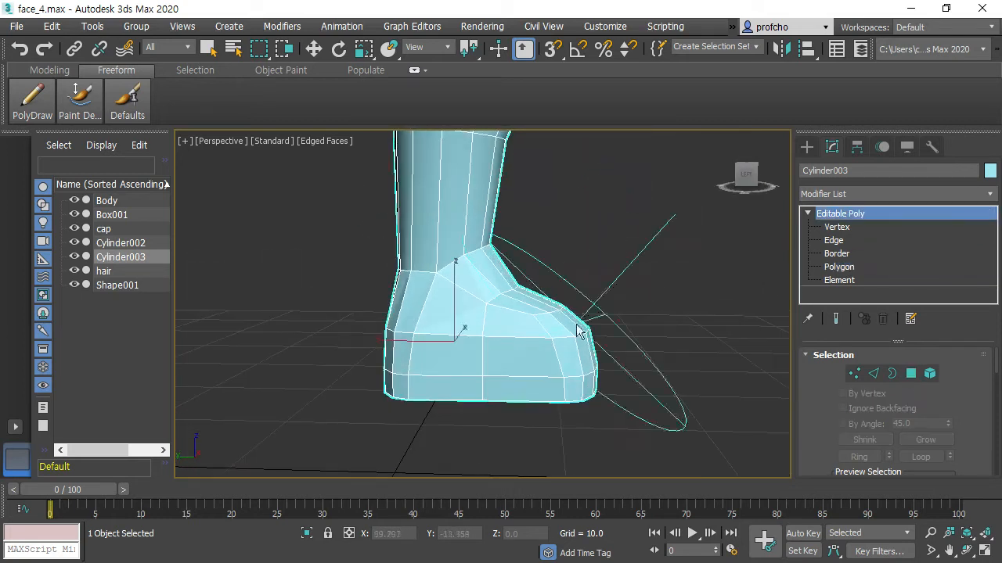
pyautogui.keyDown('alt'); pyautogui.moveTo(666, 288); pyautogui.dragTo(605, 280, button='middle'); pyautogui.keyUp('alt')
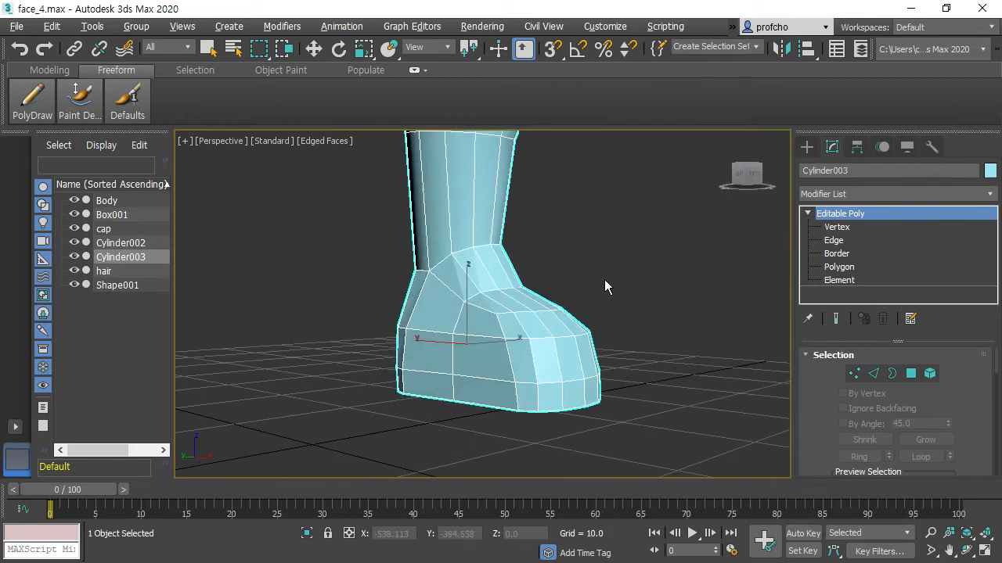
pyautogui.keyDown('alt'); pyautogui.moveTo(567, 342); pyautogui.dragTo(614, 338, button='middle'); pyautogui.keyUp('alt')
# Select the lowest band of polygons running around the whole foot as the shoe's sole.
pyautogui.press('l')
pyautogui.moveTo(527, 240); pyautogui.dragTo(558, 240, button='middle')
pyautogui.scroll(2, 584, 221)
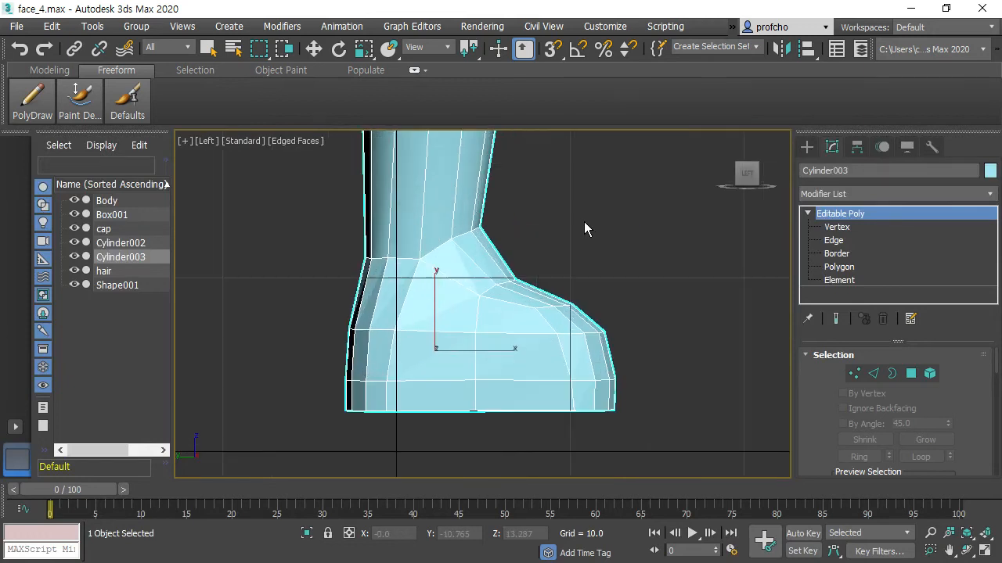
pyautogui.click(911, 374)
pyautogui.press('w')
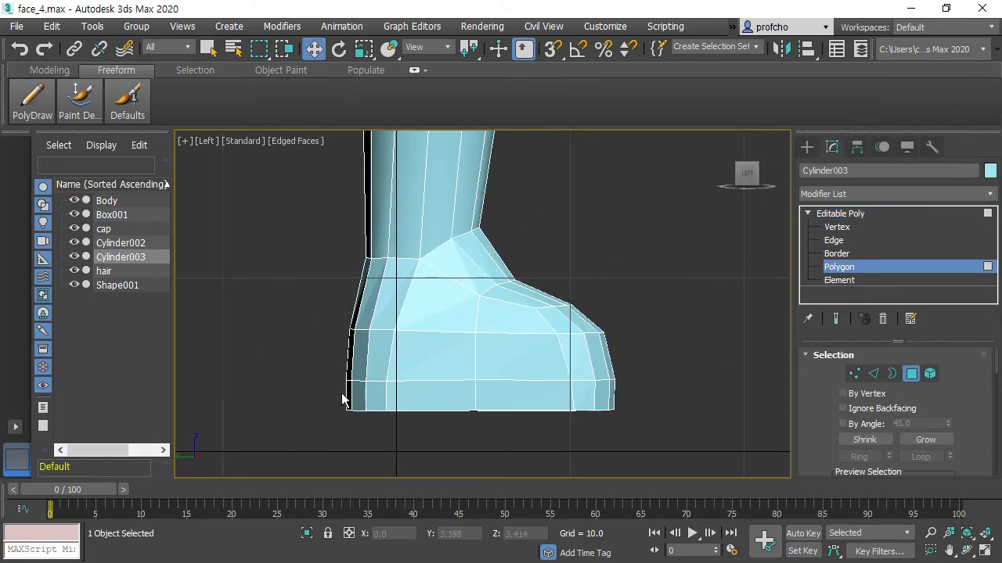
pyautogui.moveTo(653, 398); pyautogui.dragTo(643, 395)
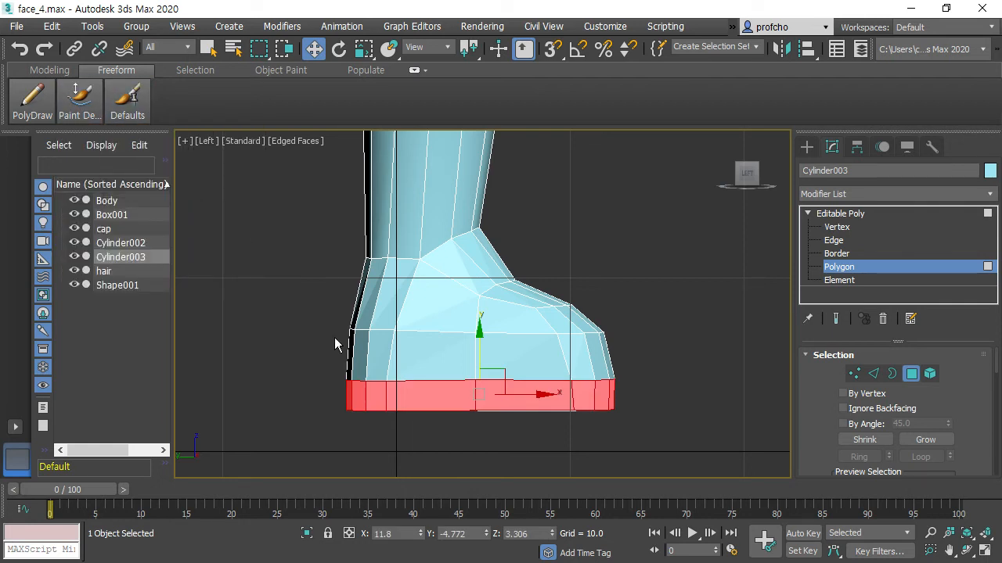
# Extrude the sole band outward along Local Normal with a height of 0.405 and clear the polygon selection.
pyautogui.press('p')
pyautogui.keyDown('alt'); pyautogui.moveTo(560, 239); pyautogui.dragTo(583, 278, button='middle'); pyautogui.keyUp('alt')
pyautogui.scroll(-4, 932, 394)
pyautogui.scroll(-5, 932, 395)
pyautogui.click(887, 365)
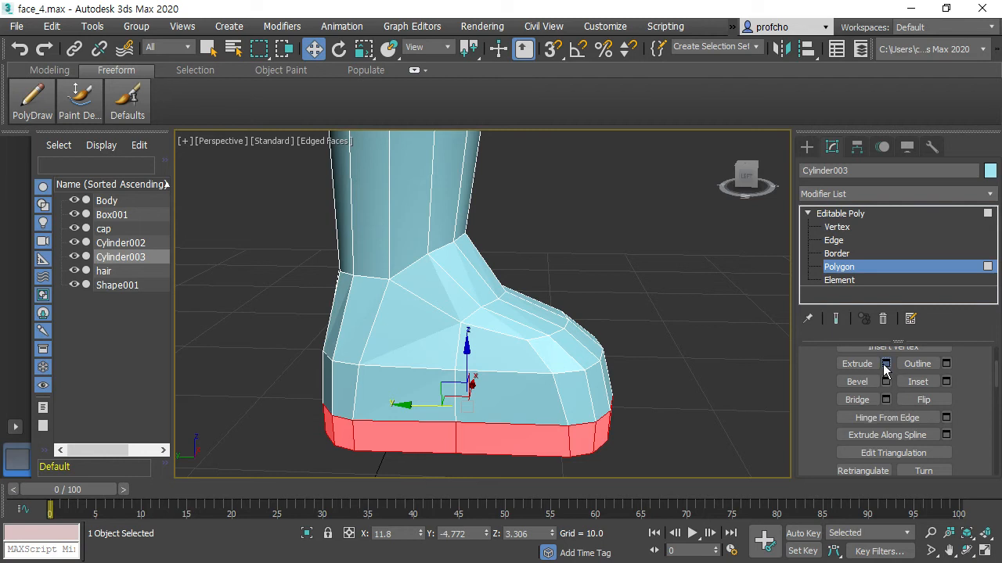
pyautogui.click(729, 314)
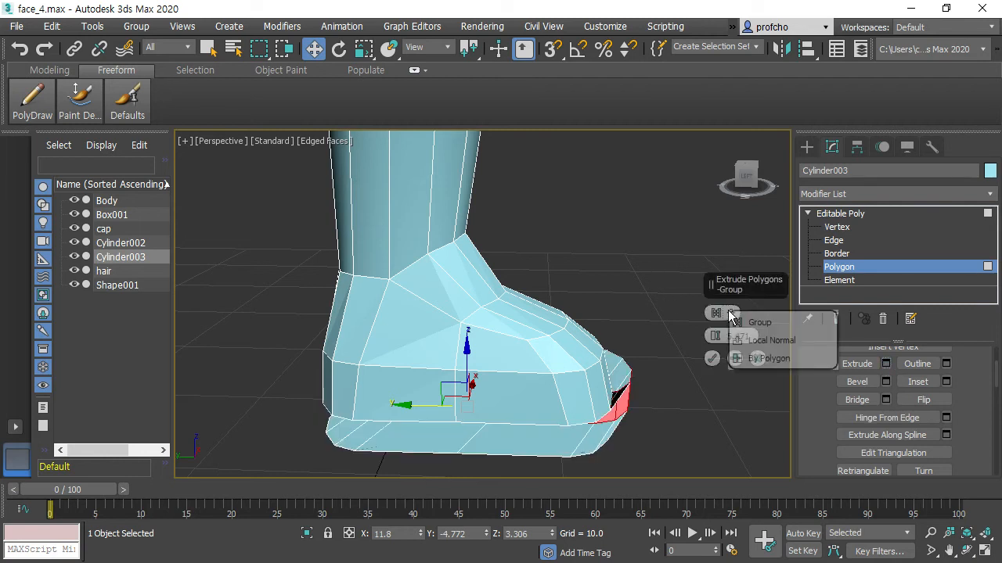
pyautogui.click(760, 341)
pyautogui.moveTo(716, 366); pyautogui.dragTo(715, 395)
pyautogui.moveTo(716, 340); pyautogui.dragTo(717, 360)
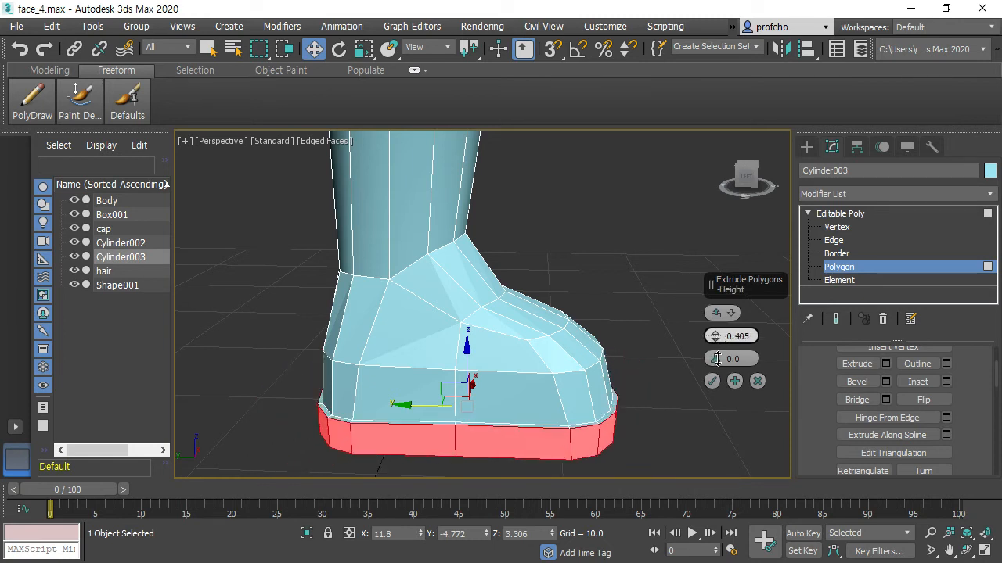
pyautogui.click(711, 381)
pyautogui.click(660, 308)
# Examine the extruded sole from several sides and compare the foot's size with the whole character.
pyautogui.keyDown('alt'); pyautogui.moveTo(660, 308); pyautogui.dragTo(297, 273, button='middle'); pyautogui.keyUp('alt')
pyautogui.keyDown('alt'); pyautogui.moveTo(435, 279); pyautogui.dragTo(548, 268, button='middle'); pyautogui.keyUp('alt')
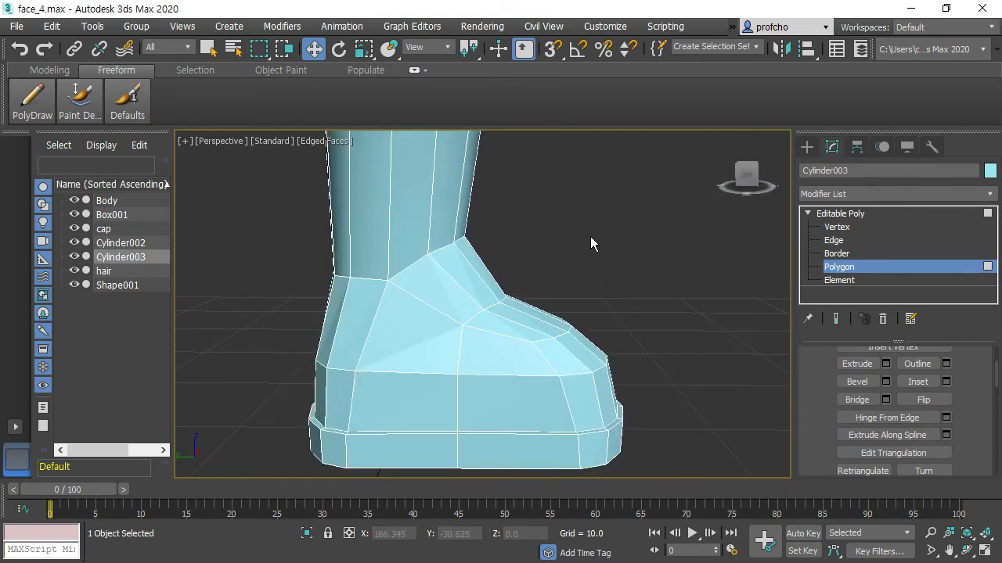
pyautogui.scroll(-8, 590, 236)
pyautogui.moveTo(653, 213); pyautogui.dragTo(584, 335, button='middle')
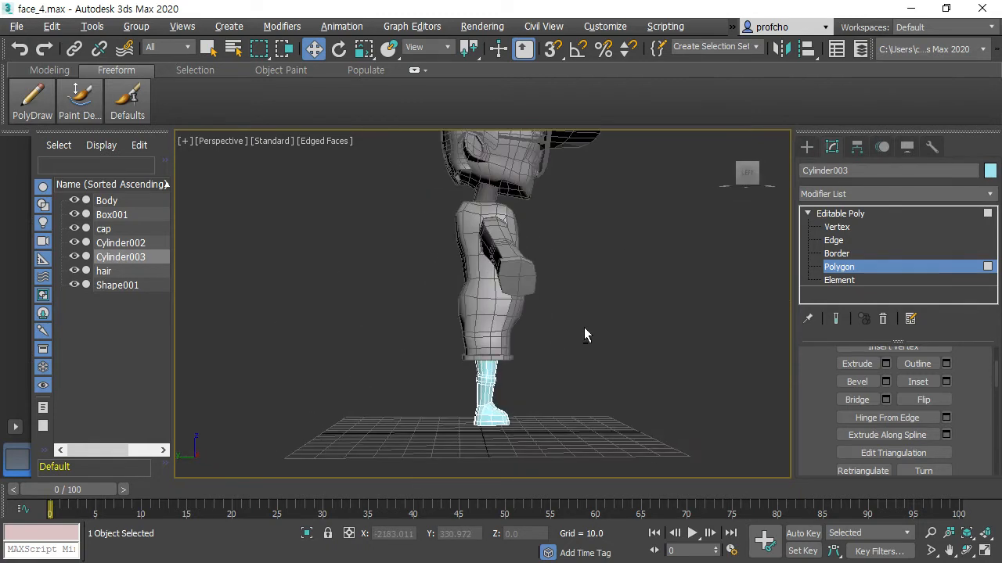
pyautogui.scroll(5, 557, 413)
pyautogui.scroll(-8, 479, 318)
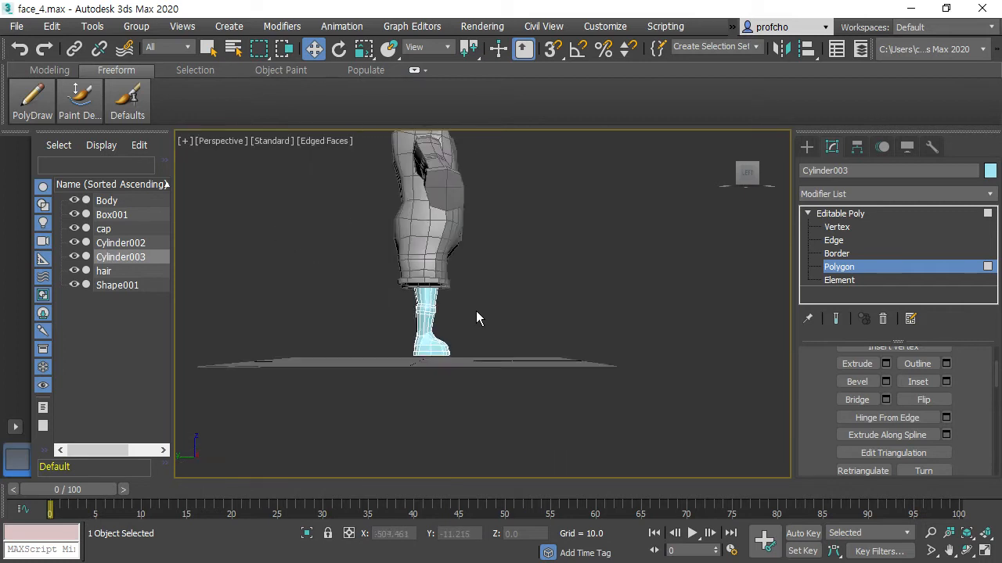
pyautogui.scroll(-3, 476, 317)
pyautogui.press('l')
pyautogui.press('z')
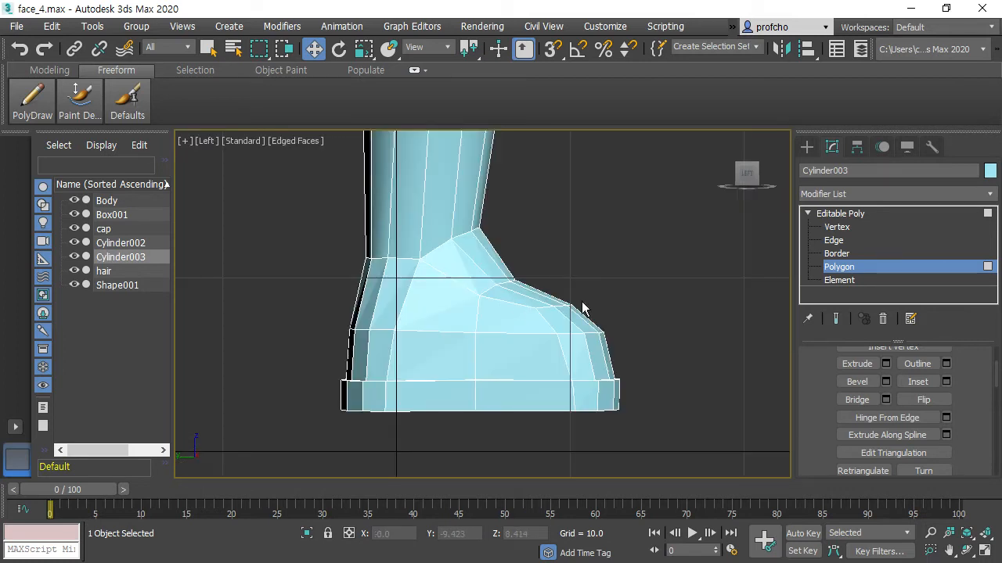
# Select all foot vertices below the ankle and scale them lengthwise to make the shoe longer.
pyautogui.scroll(5, 854, 353)
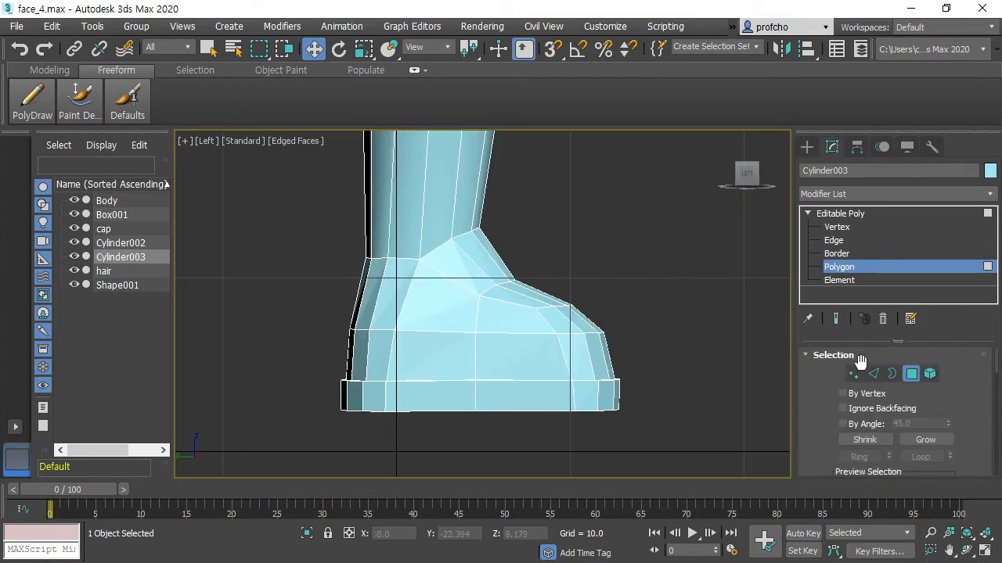
pyautogui.click(855, 374)
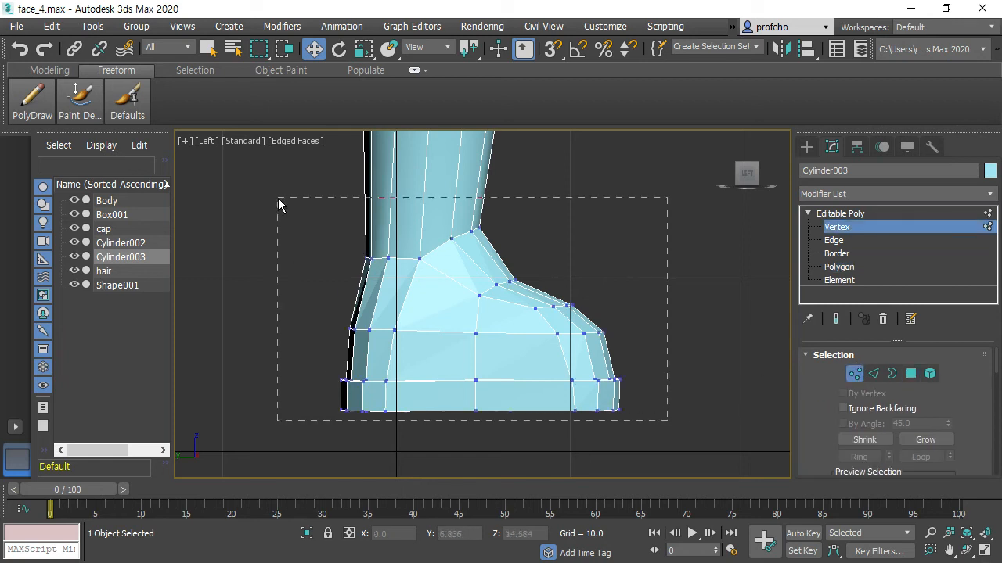
pyautogui.moveTo(280, 210); pyautogui.dragTo(281, 209)
pyautogui.click(298, 268)
pyautogui.moveTo(715, 466); pyautogui.dragTo(713, 462)
pyautogui.press('r')
pyautogui.moveTo(548, 369); pyautogui.dragTo(593, 369)
pyautogui.press('w')
pyautogui.click(675, 226)
# Shift the bottom row of sole vertices slightly sideways along X and clear the selection.
pyautogui.press('f')
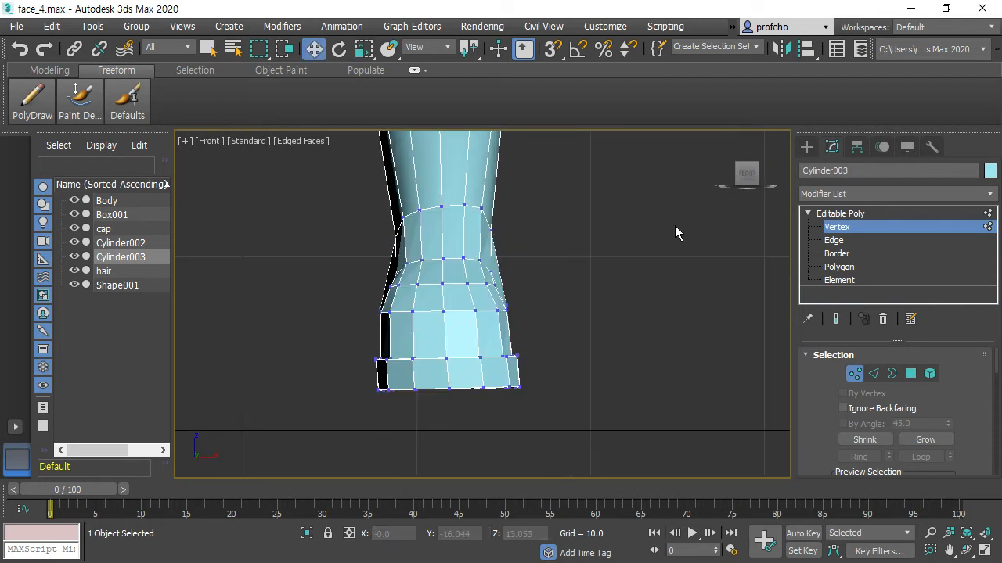
pyautogui.click(565, 259)
pyautogui.press('l')
pyautogui.moveTo(728, 446)
pyautogui.mouseDown()
pyautogui.moveTo(759, 456)
pyautogui.moveTo(717, 453)
pyautogui.mouseUp()
pyautogui.click(289, 272)
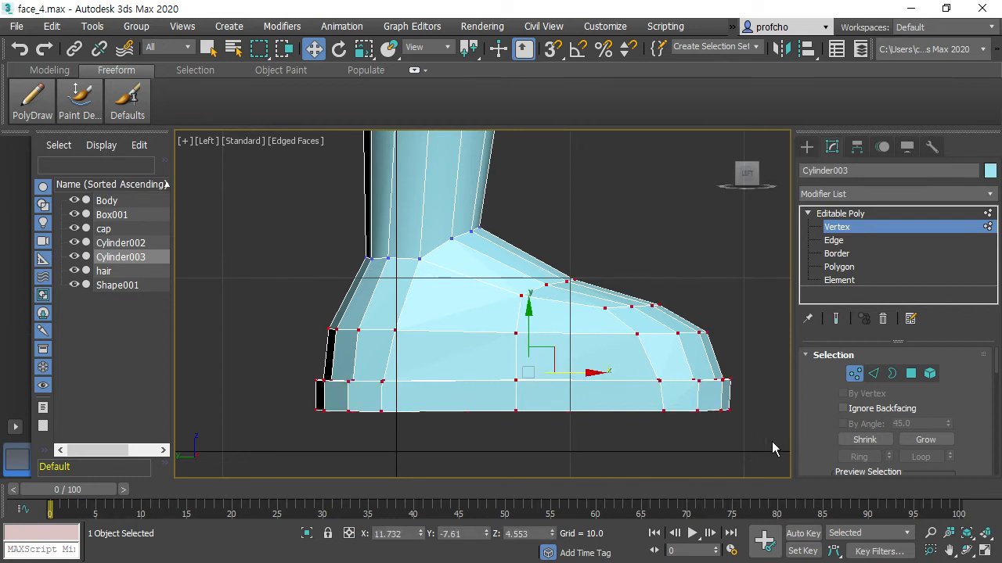
pyautogui.press('f')
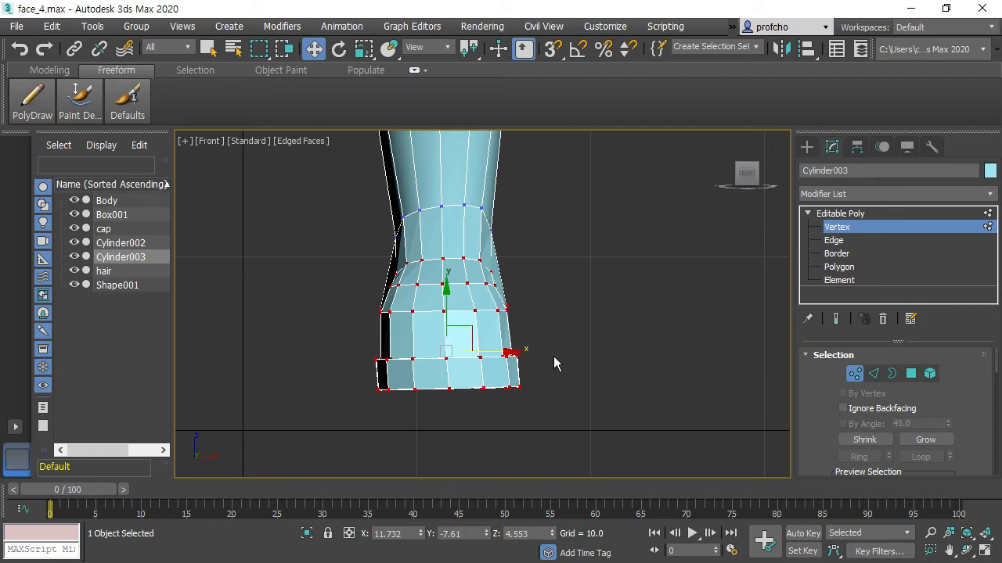
pyautogui.moveTo(565, 402); pyautogui.dragTo(349, 380)
pyautogui.moveTo(514, 389); pyautogui.dragTo(513, 389)
pyautogui.click(603, 424)
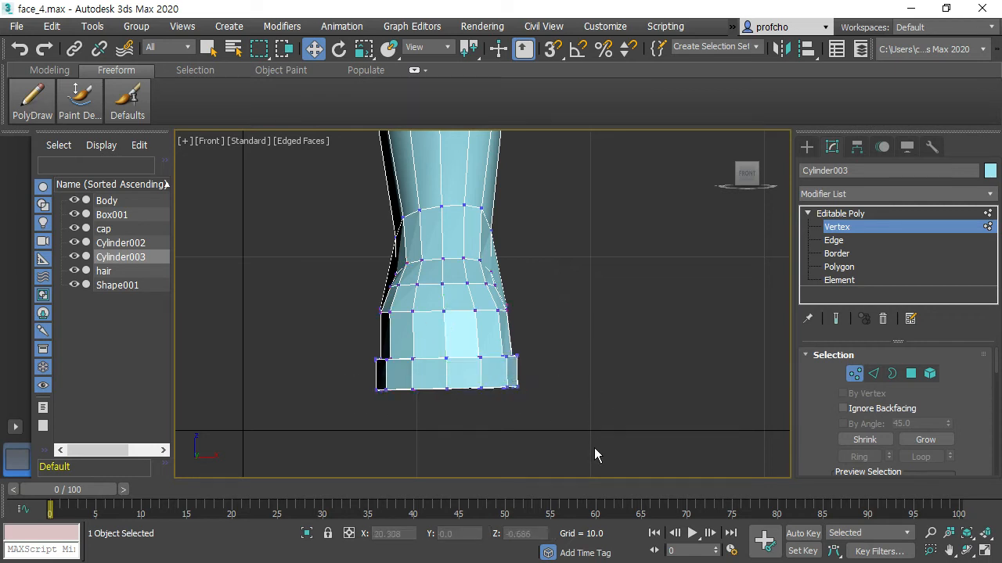
# Select all foot vertices below the ankle and scale them along X to make the shoe wider.
pyautogui.press('l')
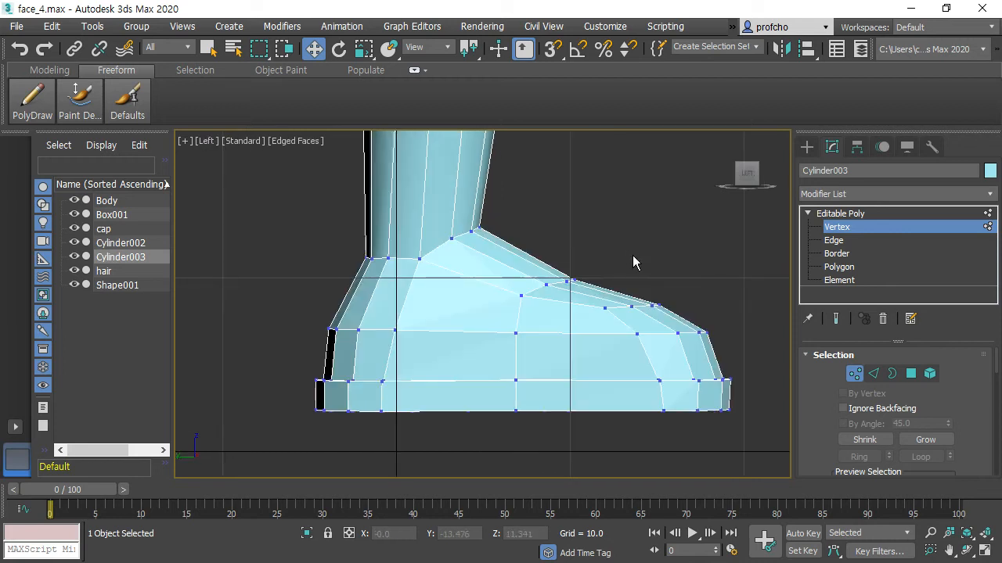
pyautogui.moveTo(303, 284); pyautogui.dragTo(720, 464)
pyautogui.click(327, 273)
pyautogui.moveTo(747, 432); pyautogui.dragTo(785, 431)
pyautogui.press('f')
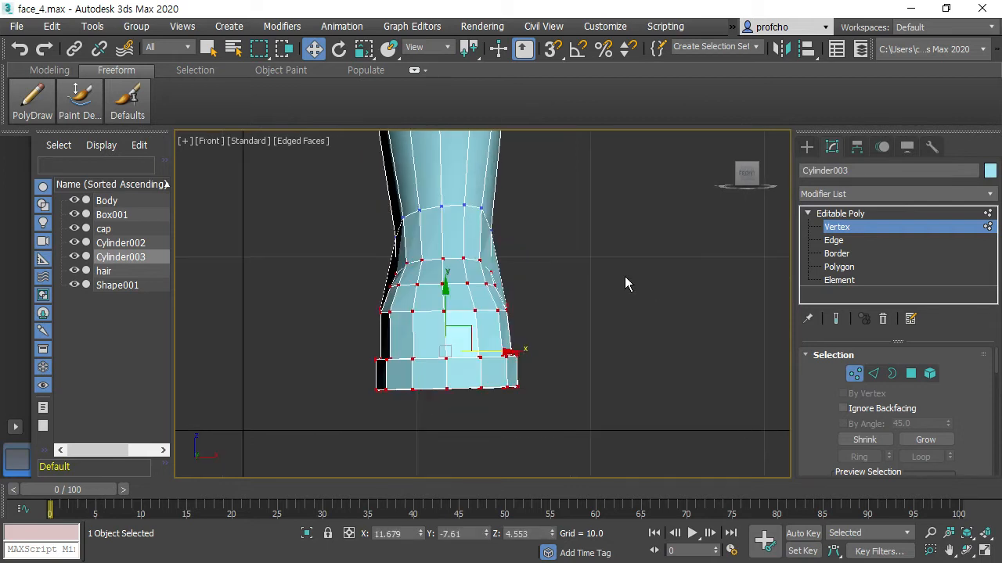
pyautogui.press('r')
pyautogui.moveTo(516, 350); pyautogui.dragTo(541, 350)
pyautogui.click(650, 317)
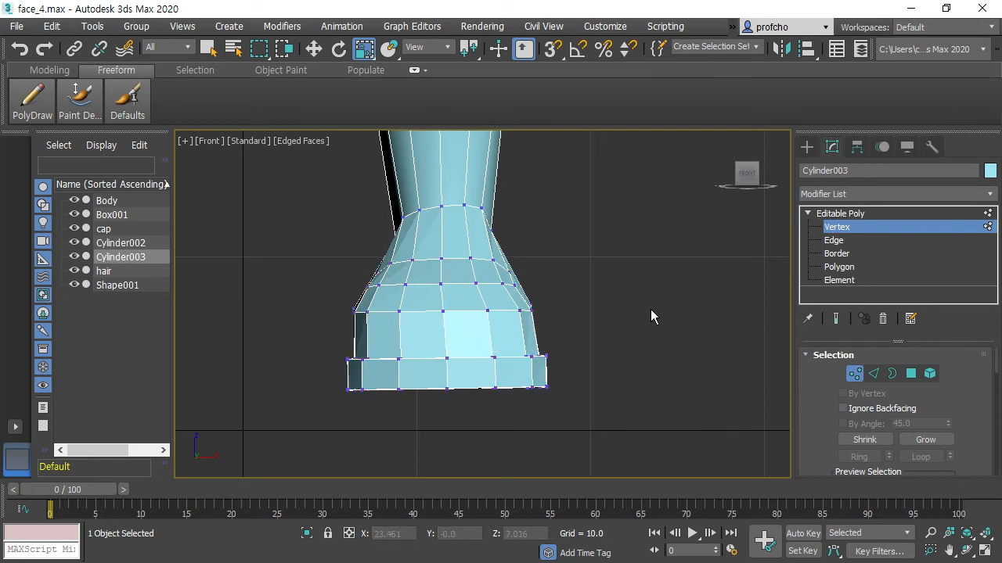
# Examine the enlarged shoe's proportions against the leg and trousers from different angles.
pyautogui.press('p')
pyautogui.scroll(3, 585, 279)
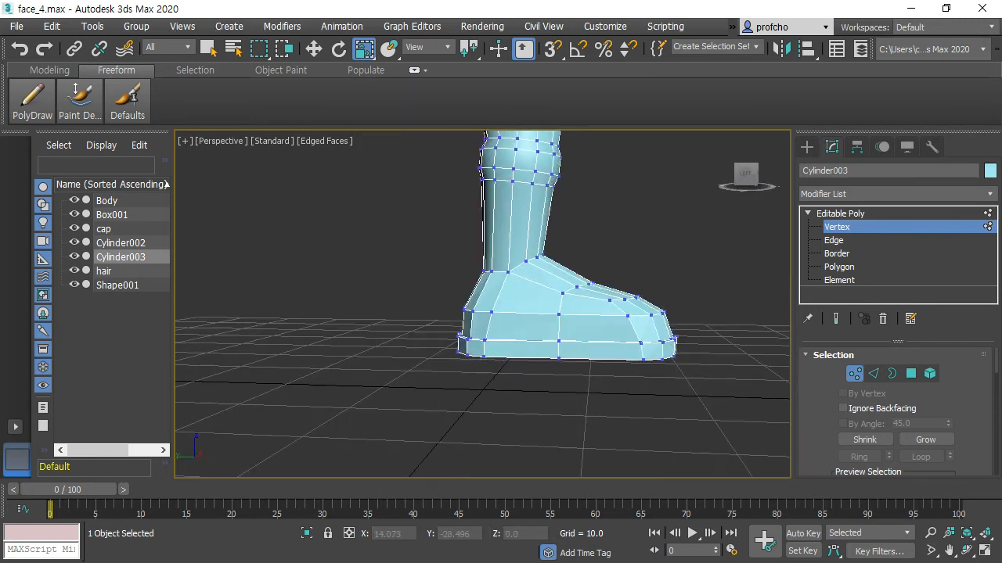
pyautogui.click(950, 553)
pyautogui.moveTo(610, 182); pyautogui.dragTo(506, 317)
pyautogui.scroll(-3, 516, 319)
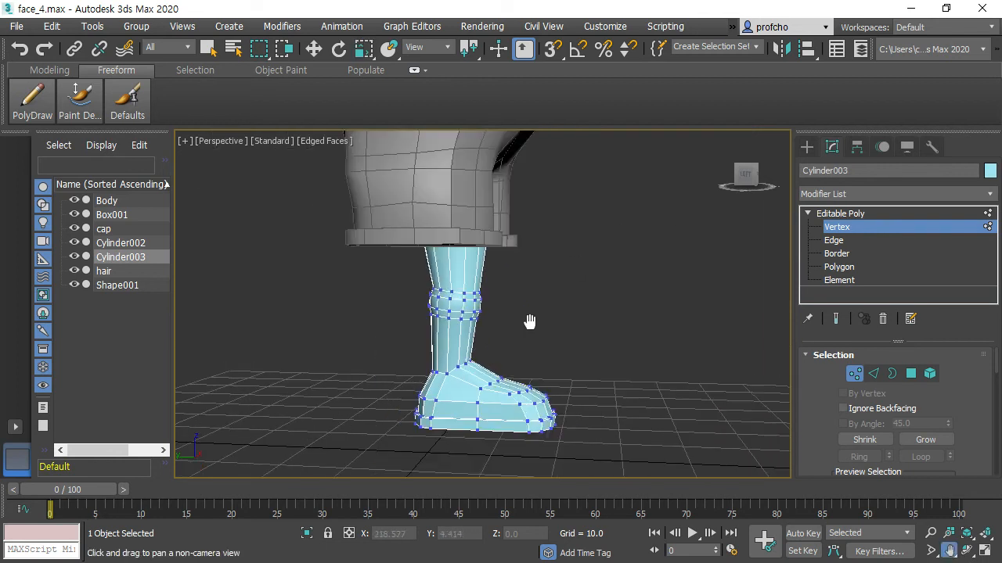
pyautogui.moveTo(448, 343); pyautogui.dragTo(447, 343)
pyautogui.click(968, 552)
pyautogui.moveTo(525, 302); pyautogui.dragTo(658, 335)
pyautogui.press('w')
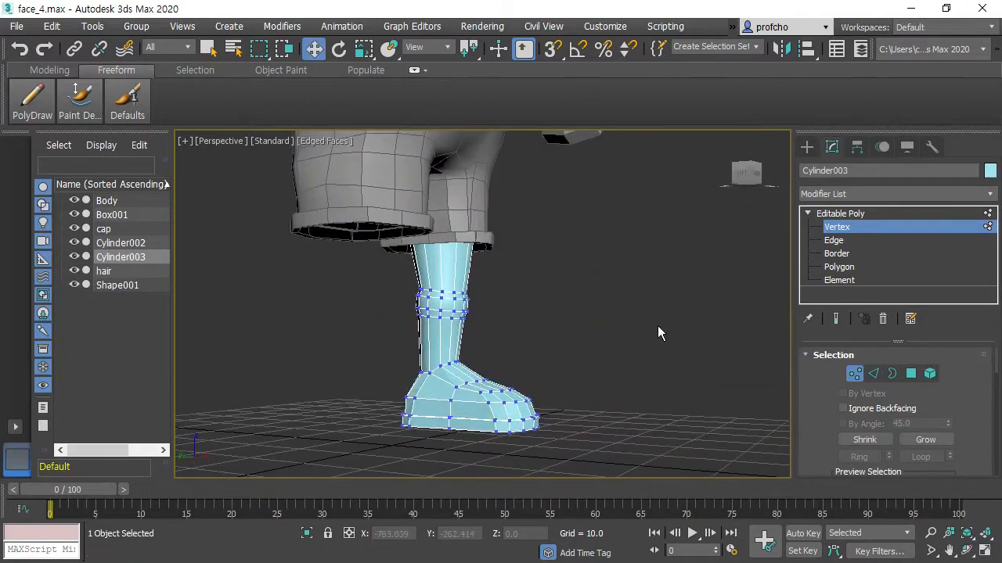
# Select the vertical shin edges between the knee and ankle and connect them with two edge loops.
pyautogui.scroll(5, 499, 333)
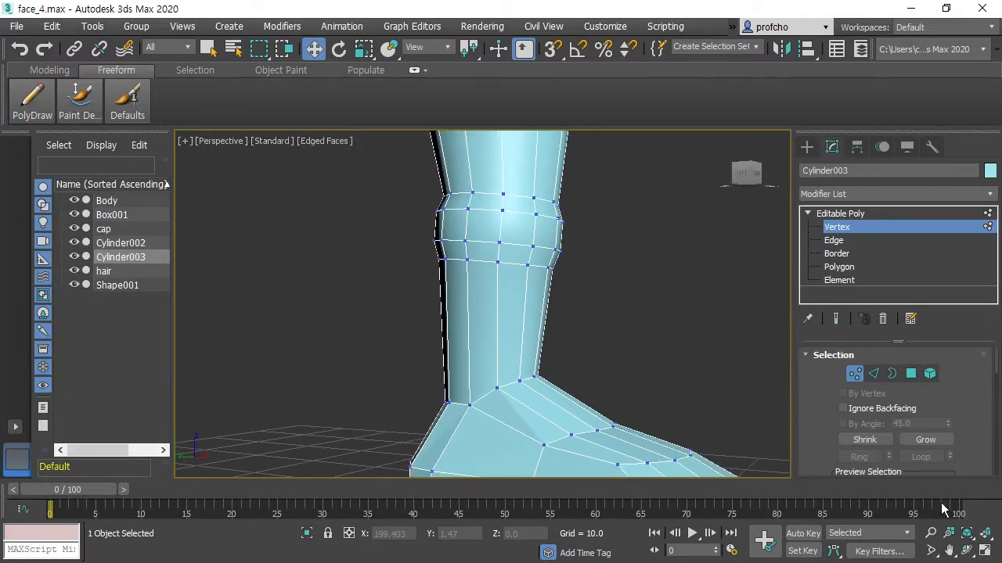
pyautogui.click(967, 551)
pyautogui.rightClick(624, 351)
pyautogui.moveTo(613, 347); pyautogui.dragTo(592, 281, button='middle')
pyautogui.click(874, 374)
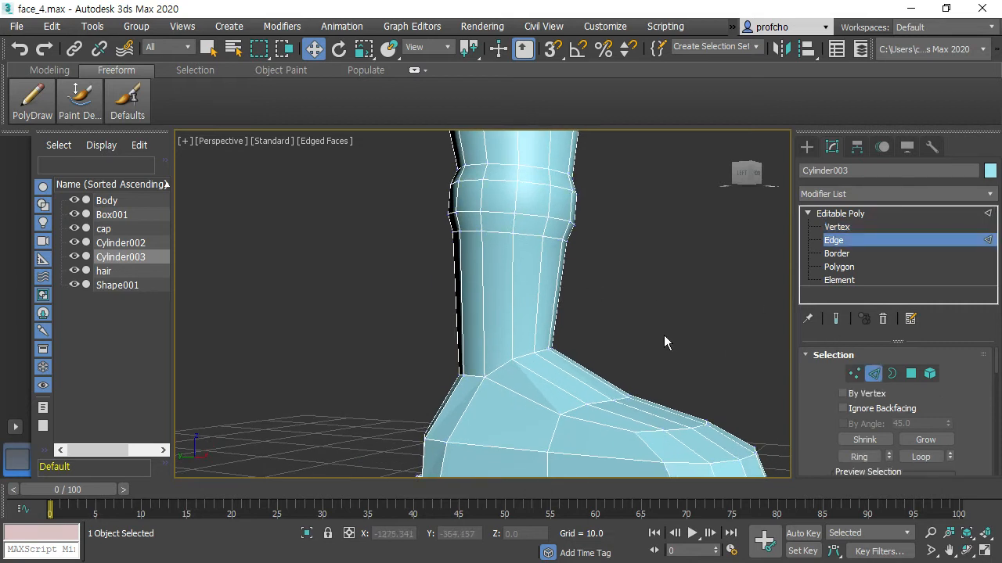
pyautogui.moveTo(644, 314); pyautogui.dragTo(646, 316)
pyautogui.moveTo(659, 318); pyautogui.dragTo(588, 266, button='middle')
pyautogui.scroll(-5, 977, 436)
pyautogui.click(920, 442)
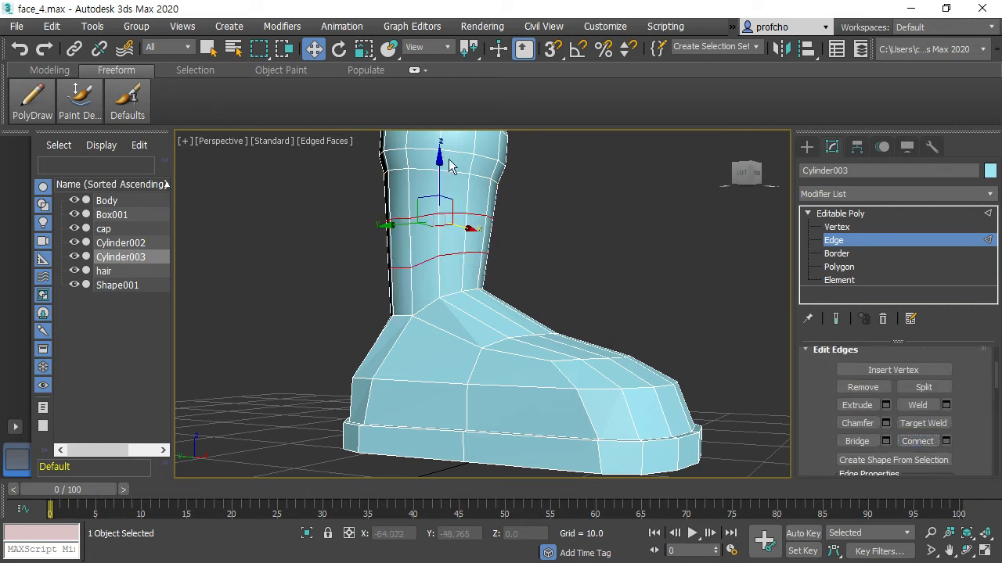
# Try scaling the two shin edge loops closer together vertically and lowering them, and undo the move.
pyautogui.press('r')
pyautogui.click(439, 284)
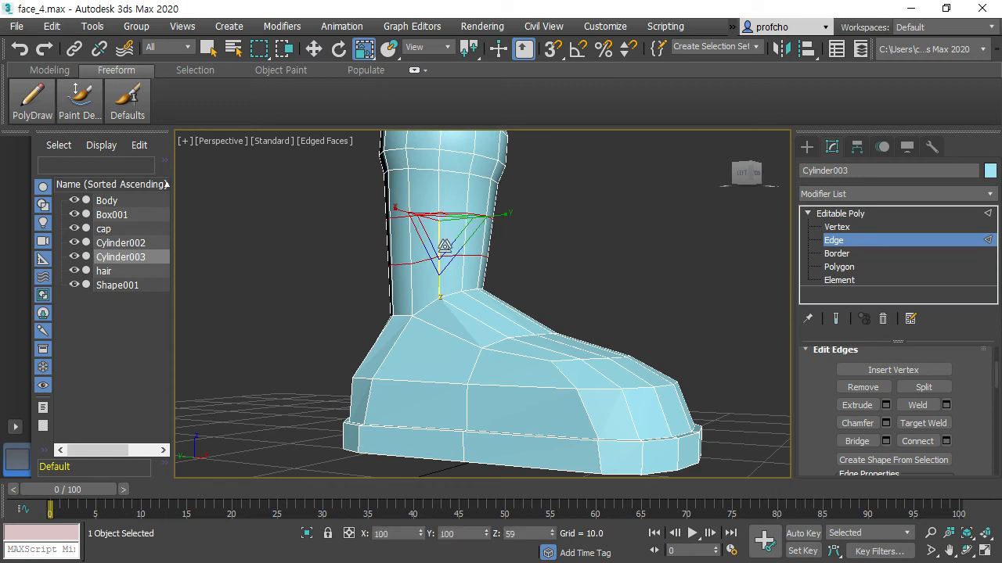
pyautogui.keyDown('alt'); pyautogui.moveTo(554, 207); pyautogui.dragTo(592, 223, button='middle'); pyautogui.keyUp('alt')
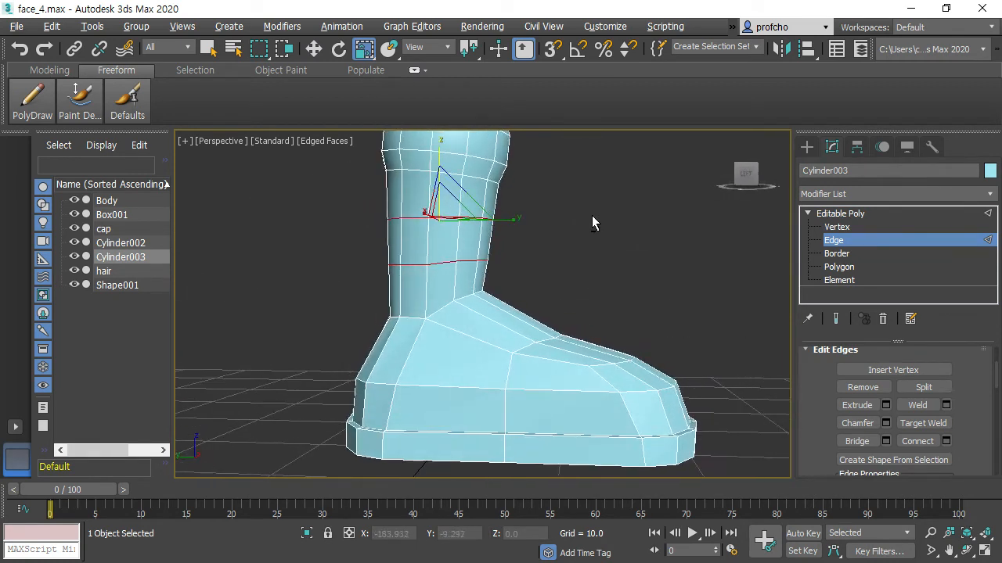
pyautogui.press('w')
pyautogui.moveTo(441, 166); pyautogui.dragTo(439, 181)
pyautogui.hotkey('ctrl', 'z')
pyautogui.scroll(5, 883, 366)
pyautogui.scroll(2, 883, 367)
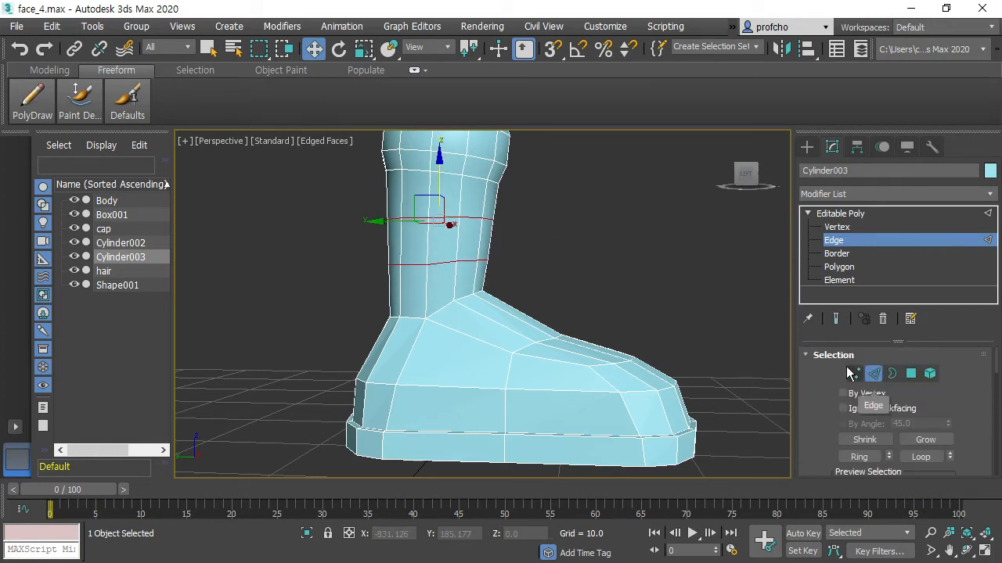
# Select the vertices of both shin loops, squeeze them together vertically and lower them to just above the ankle.
pyautogui.click(855, 373)
pyautogui.moveTo(576, 267); pyautogui.dragTo(576, 267)
pyautogui.press('r')
pyautogui.moveTo(436, 202); pyautogui.dragTo(434, 255)
pyautogui.press('w')
pyautogui.moveTo(439, 181); pyautogui.dragTo(438, 205)
pyautogui.moveTo(572, 258)
pyautogui.keyDown('alt'); pyautogui.mouseDown(button='middle')
pyautogui.moveTo(625, 258)
pyautogui.moveTo(575, 258)
pyautogui.mouseUp(button='middle'); pyautogui.keyUp('alt')
# Select the narrow polygon band above the ankle, extrude it outward by 0.405 and clear the selection.
pyautogui.press('4')
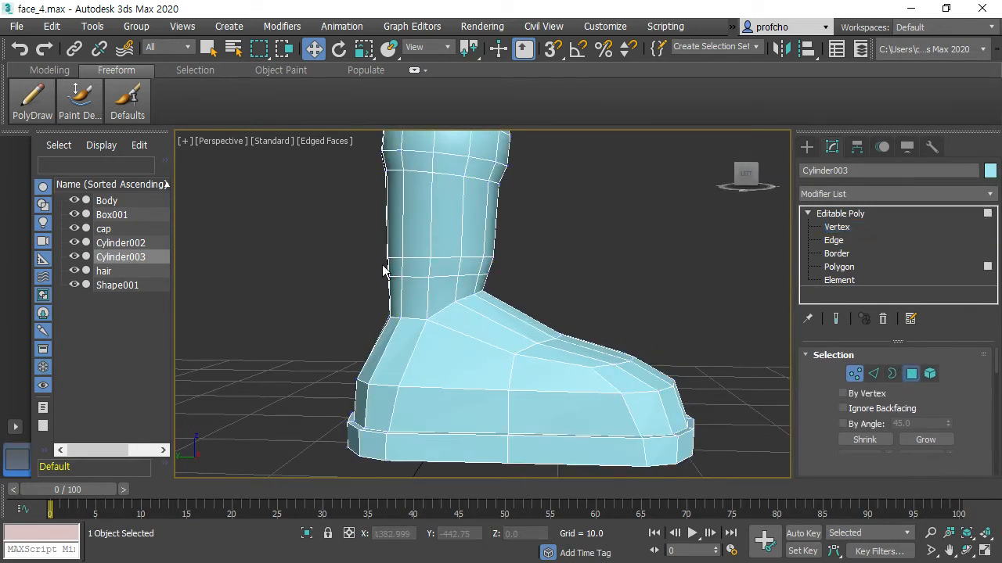
pyautogui.moveTo(459, 267); pyautogui.dragTo(335, 265)
pyautogui.scroll(-5, 933, 356)
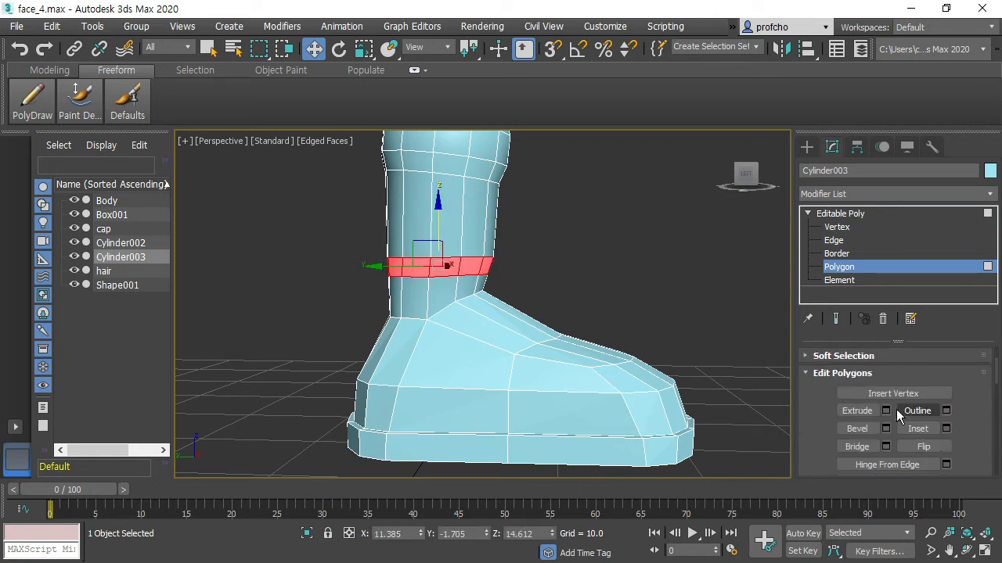
pyautogui.click(886, 413)
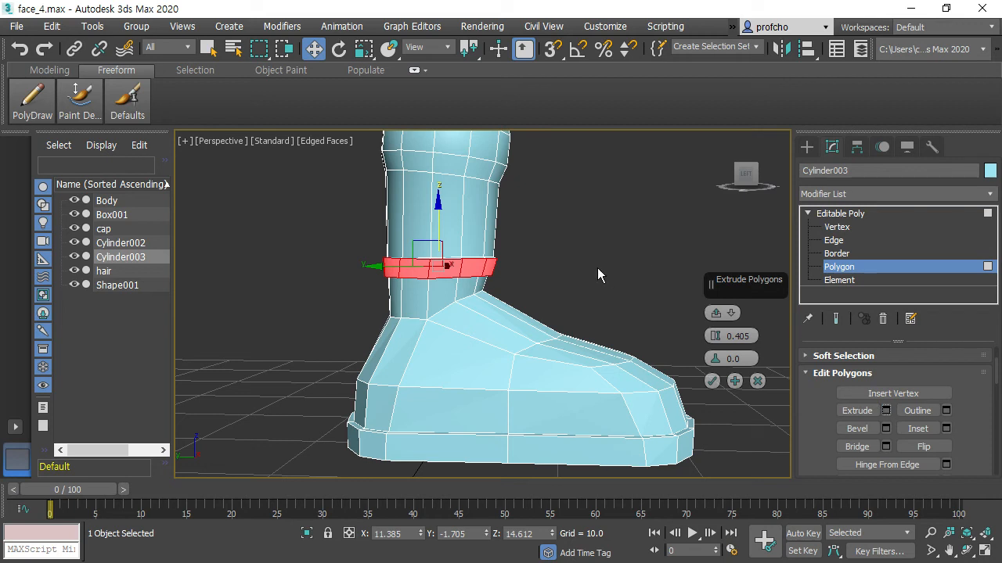
pyautogui.keyDown('alt'); pyautogui.moveTo(507, 223); pyautogui.dragTo(532, 272, button='middle'); pyautogui.keyUp('alt')
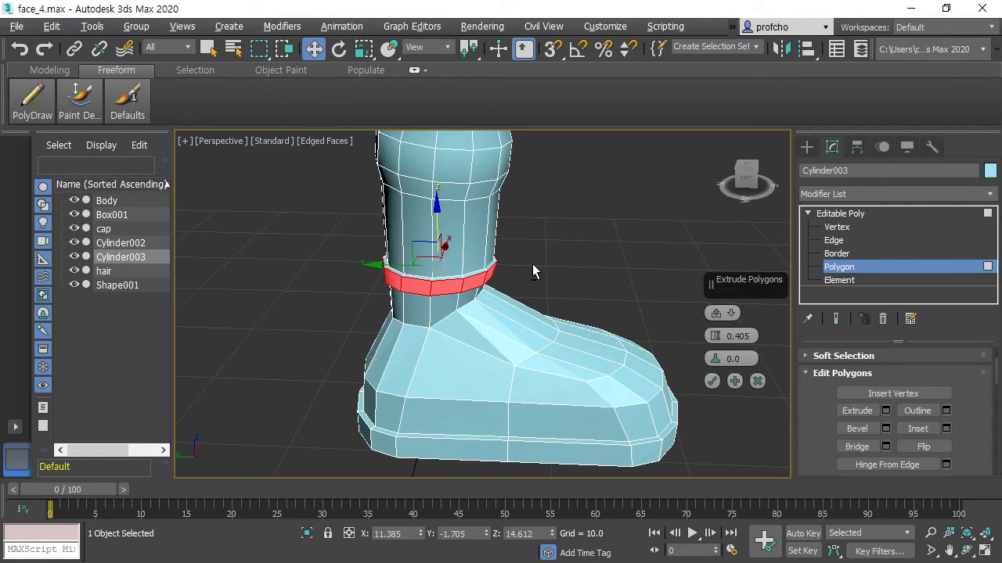
pyautogui.click(711, 381)
pyautogui.click(635, 271)
# Examine the shoe's sole and the raised ankle band from several sides.
pyautogui.scroll(-3, 656, 285)
pyautogui.keyDown('alt'); pyautogui.moveTo(657, 285); pyautogui.dragTo(607, 315, button='middle'); pyautogui.keyUp('alt')
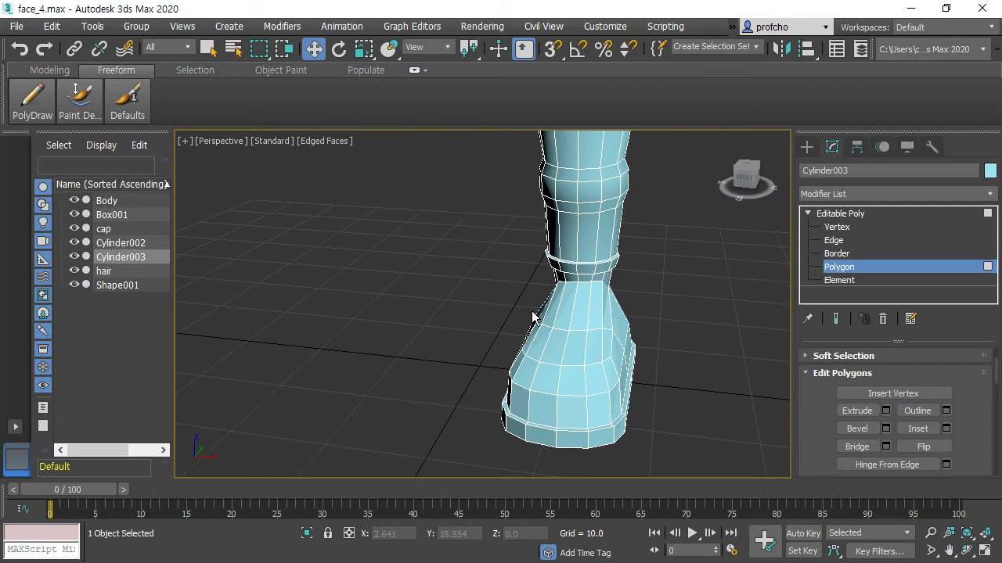
pyautogui.keyDown('alt'); pyautogui.moveTo(442, 262); pyautogui.dragTo(551, 252, button='middle'); pyautogui.keyUp('alt')
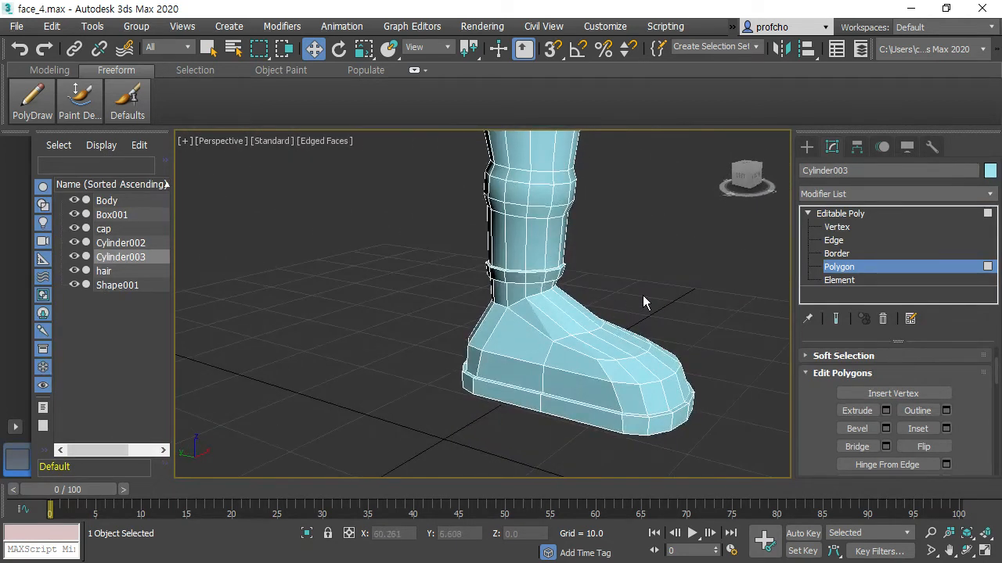
pyautogui.keyDown('alt'); pyautogui.moveTo(679, 282); pyautogui.dragTo(566, 239, button='middle'); pyautogui.keyUp('alt')
pyautogui.scroll(-4, 567, 239)
pyautogui.keyDown('alt'); pyautogui.moveTo(641, 257); pyautogui.dragTo(648, 216, button='middle'); pyautogui.keyUp('alt')
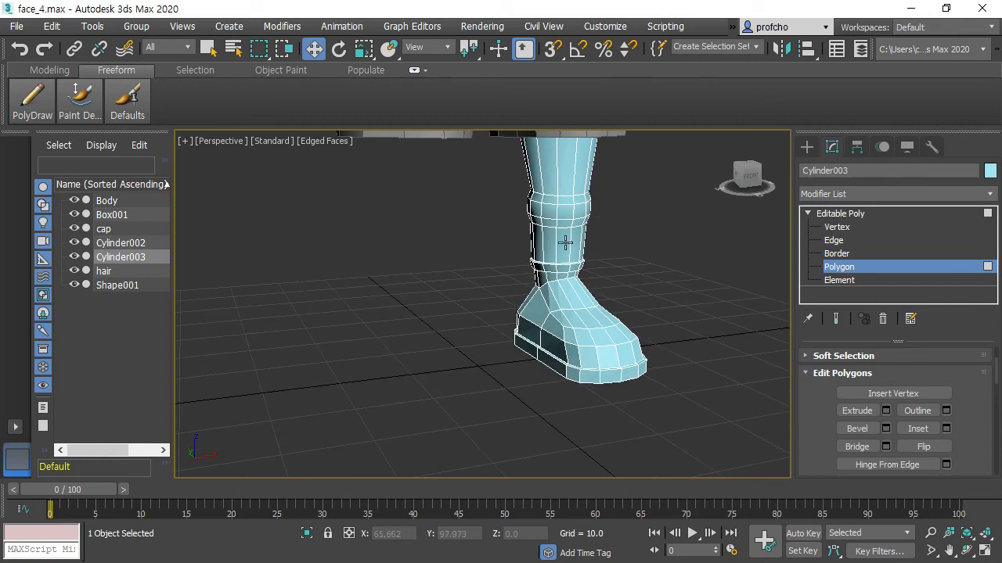
# Leave polygon editing, apply a TurboSmooth modifier to the leg and clear the selection.
pyautogui.click(849, 218)
pyautogui.click(988, 194)
pyautogui.press('t')
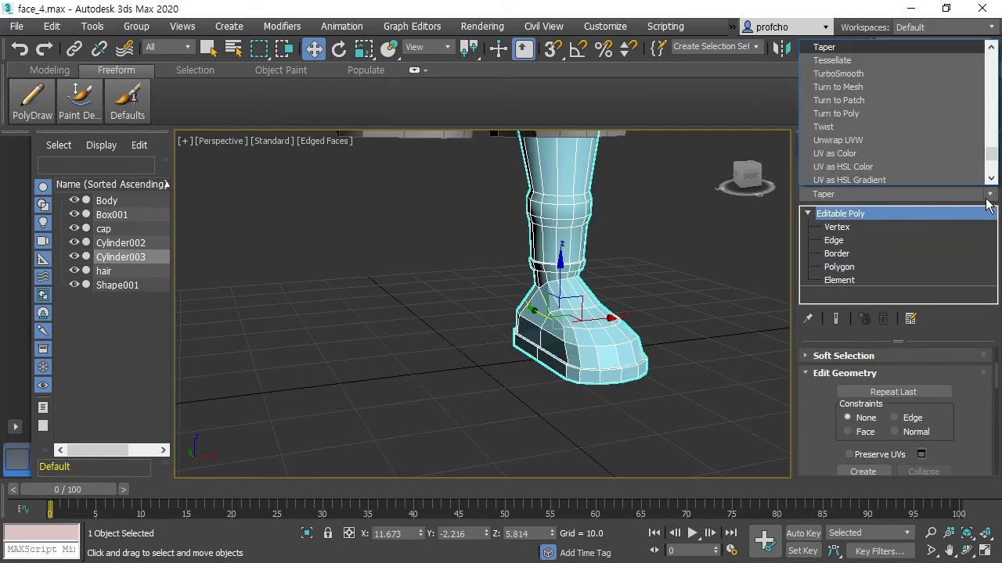
pyautogui.press('e')
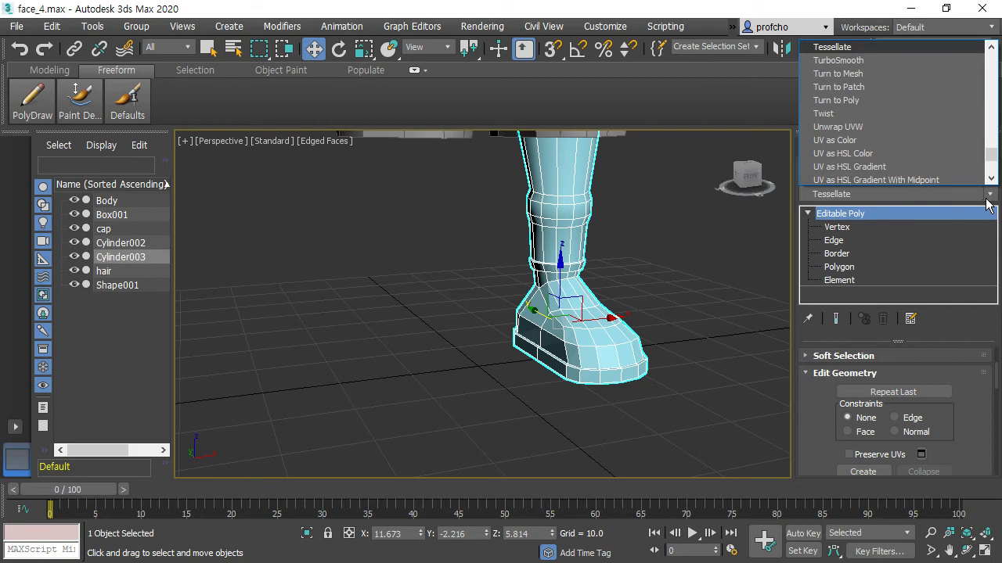
pyautogui.click(864, 61)
pyautogui.click(637, 288)
# Examine the smoothed ankle band, shoe and sole up close and from a distance.
pyautogui.keyDown('alt'); pyautogui.moveTo(637, 289); pyautogui.dragTo(644, 270, button='middle'); pyautogui.keyUp('alt')
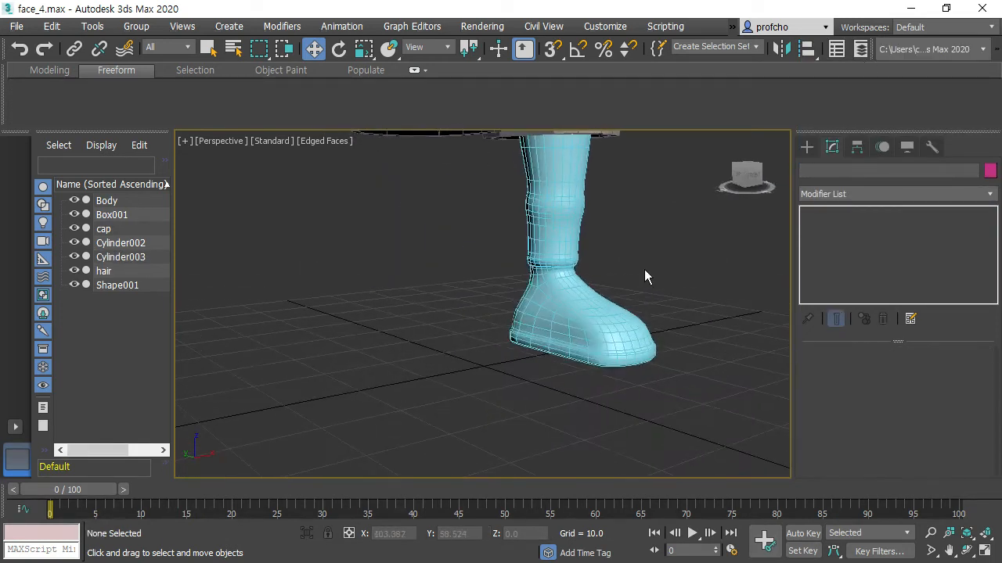
pyautogui.scroll(5, 603, 262)
pyautogui.click(591, 266)
pyautogui.scroll(-3, 618, 278)
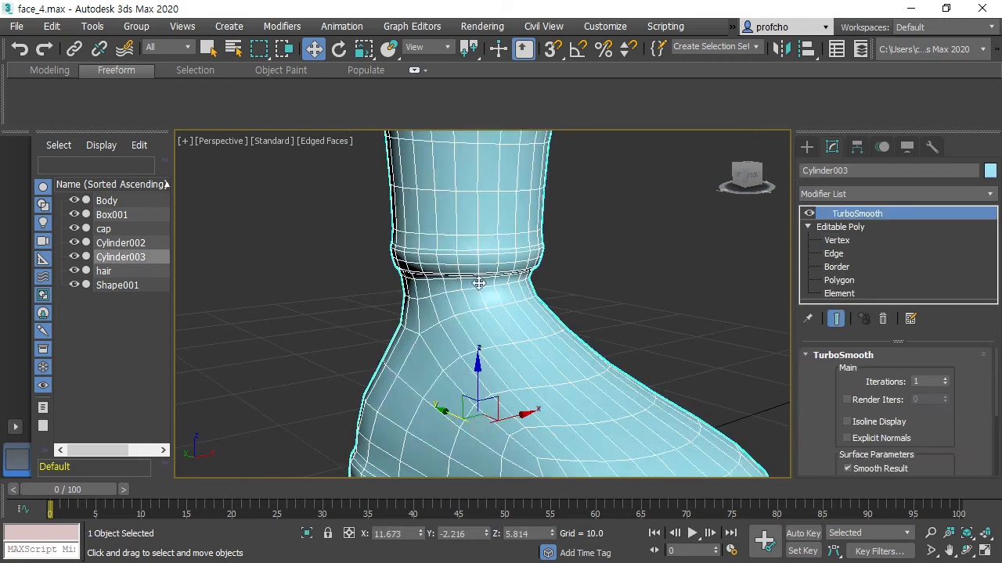
pyautogui.scroll(2, 641, 282)
pyautogui.click(655, 263)
pyautogui.scroll(2, 653, 255)
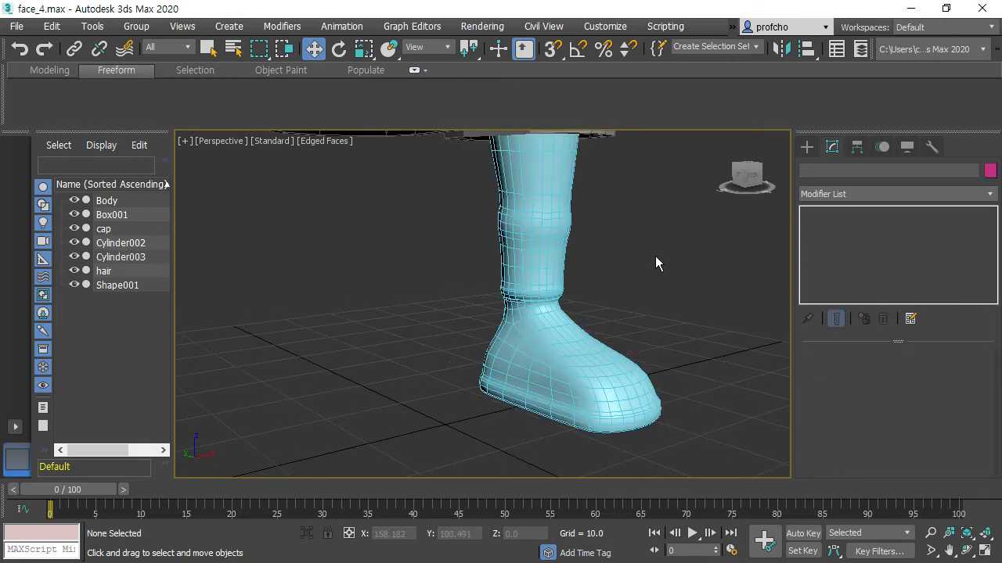
pyautogui.moveTo(658, 267)
pyautogui.keyDown('alt'); pyautogui.mouseDown(button='middle')
pyautogui.moveTo(429, 262)
pyautogui.moveTo(648, 256)
pyautogui.mouseUp(button='middle'); pyautogui.keyUp('alt')
# Undo the TurboSmooth modifier on the leg.
pyautogui.hotkey('ctrl', 'z')
pyautogui.hotkey('ctrl', 'z')
pyautogui.hotkey('ctrl', 'z')
pyautogui.hotkey('ctrl', 'z')
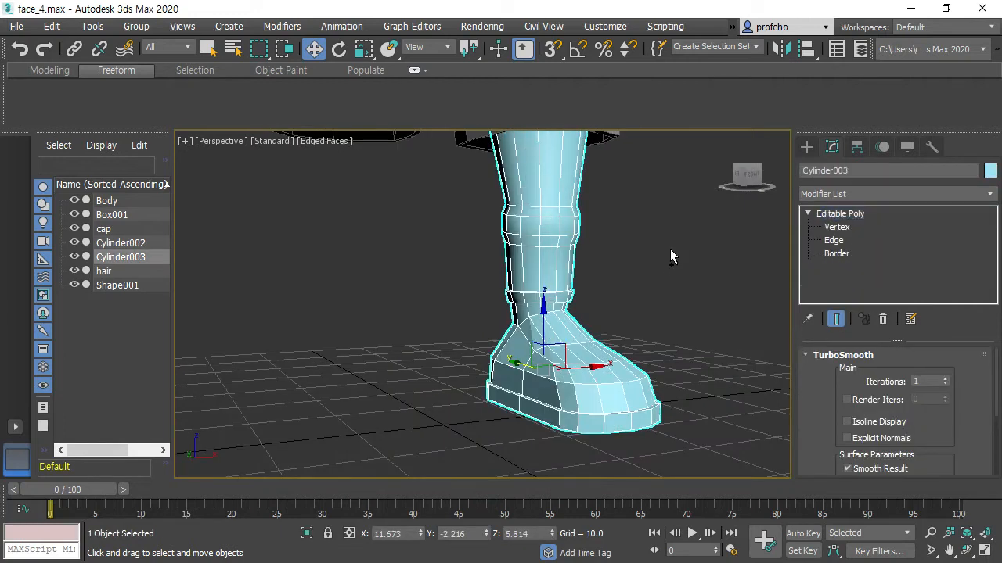
# Examine the low-poly leg and shoe from both sides, the rear and underneath the sole.
pyautogui.keyDown('alt'); pyautogui.moveTo(602, 277); pyautogui.dragTo(500, 278, button='middle'); pyautogui.keyUp('alt')
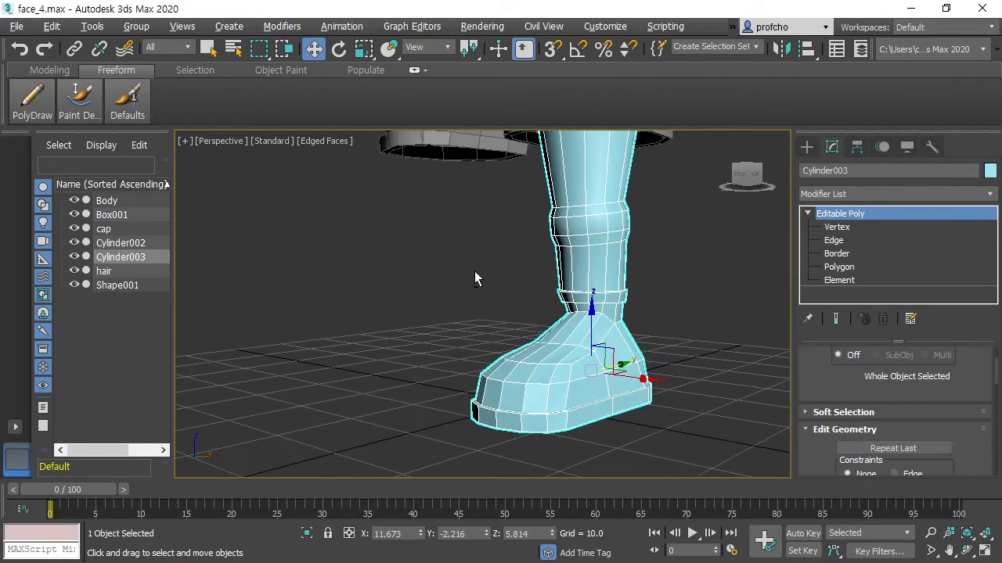
pyautogui.keyDown('alt'); pyautogui.moveTo(439, 274); pyautogui.dragTo(720, 303, button='middle'); pyautogui.keyUp('alt')
pyautogui.scroll(-6, 722, 290)
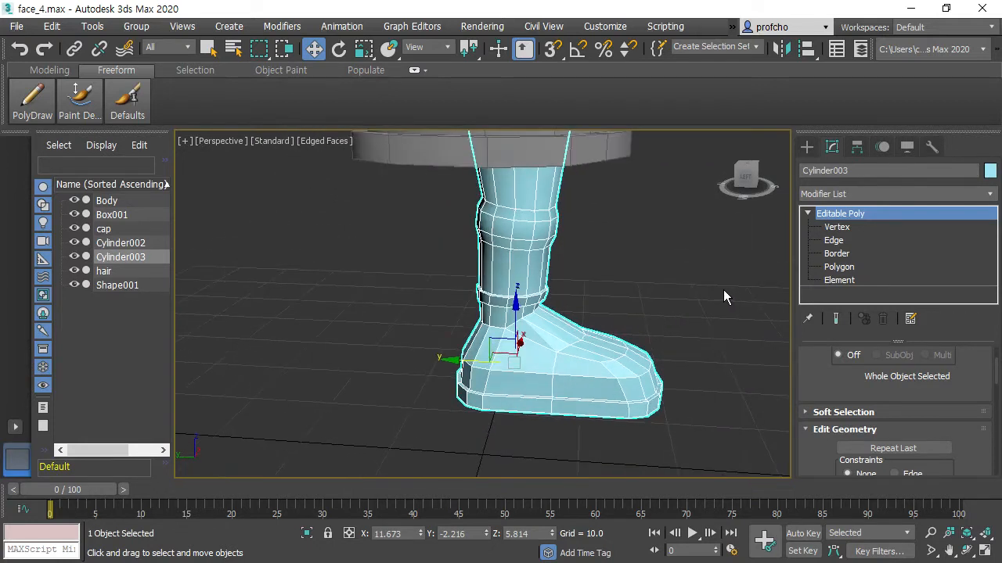
pyautogui.keyDown('alt'); pyautogui.moveTo(717, 285); pyautogui.dragTo(665, 287, button='middle'); pyautogui.keyUp('alt')
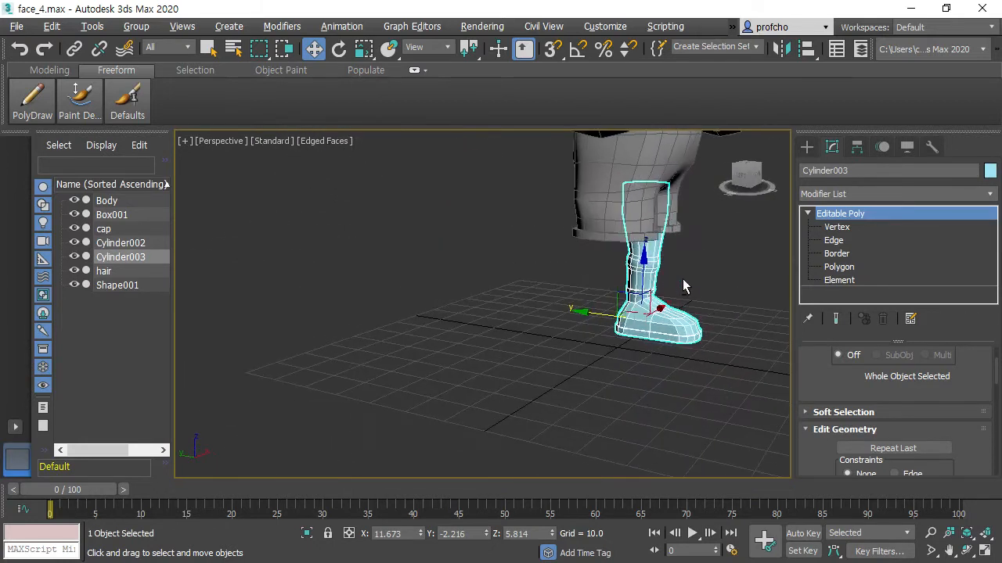
pyautogui.keyDown('alt'); pyautogui.moveTo(739, 343); pyautogui.dragTo(494, 269, button='middle'); pyautogui.keyUp('alt')
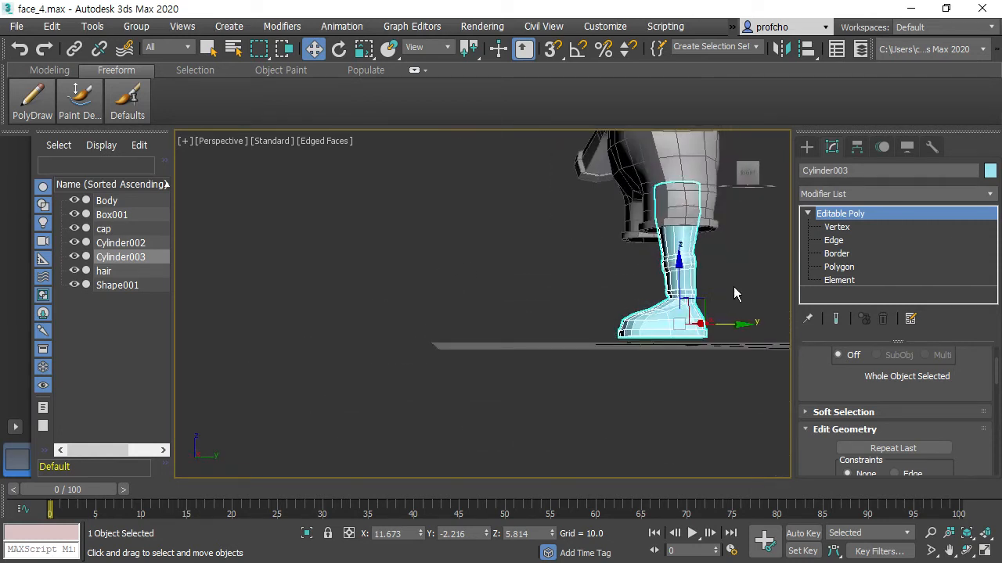
pyautogui.scroll(5, 738, 289)
pyautogui.keyDown('alt'); pyautogui.moveTo(708, 340); pyautogui.dragTo(683, 253, button='middle'); pyautogui.keyUp('alt')
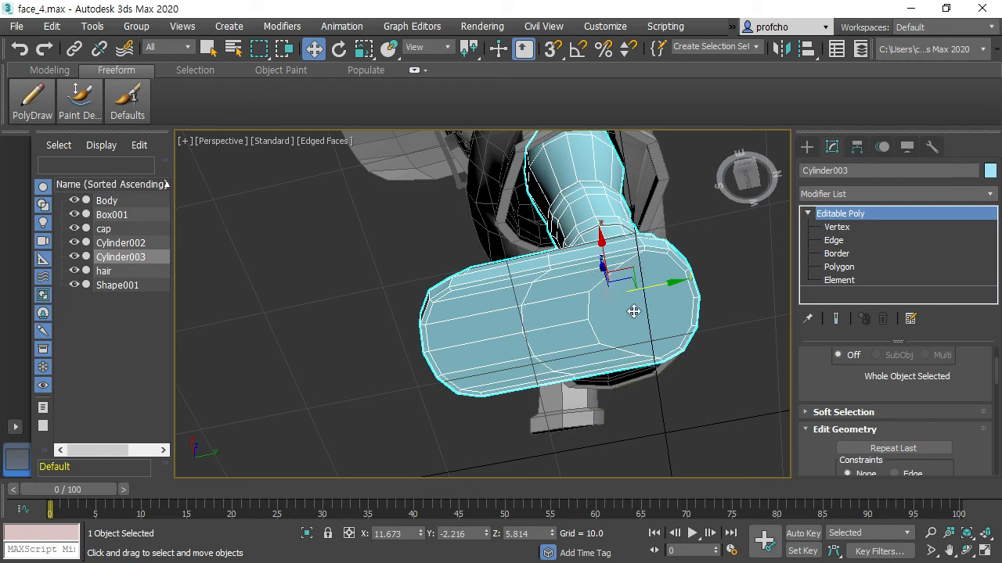
pyautogui.keyDown('alt'); pyautogui.moveTo(679, 218); pyautogui.dragTo(528, 276, button='middle'); pyautogui.keyUp('alt')
# Switch to the front view and apply a Symmetry modifier to the leg.
pyautogui.click(631, 262)
pyautogui.press('f')
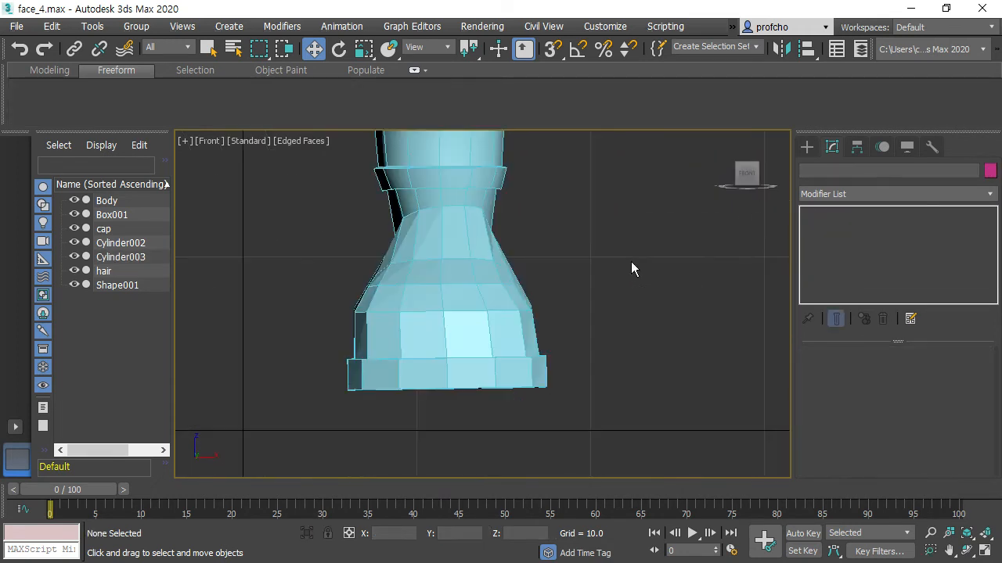
pyautogui.moveTo(568, 201); pyautogui.dragTo(680, 360, button='middle')
pyautogui.scroll(-4, 680, 353)
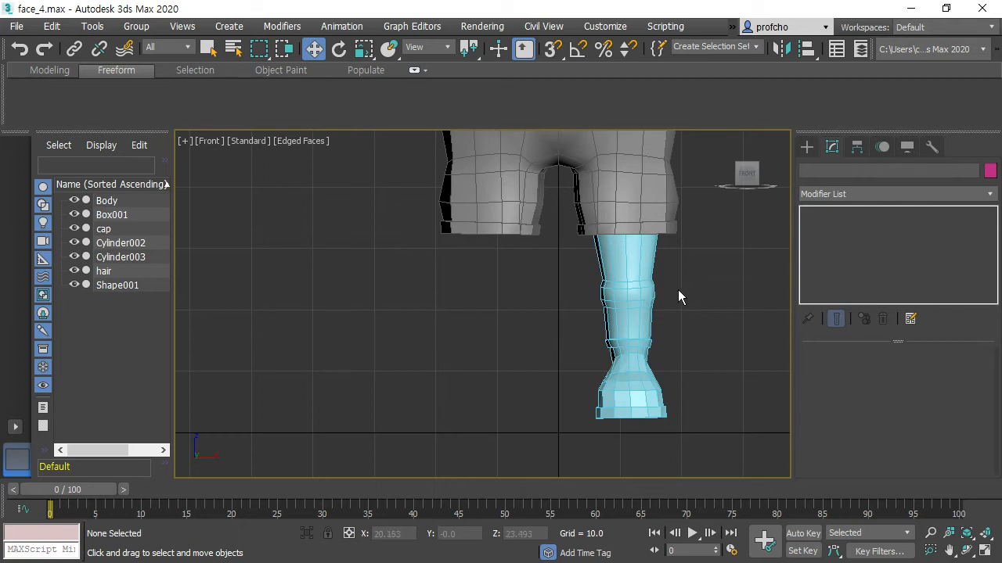
pyautogui.click(642, 306)
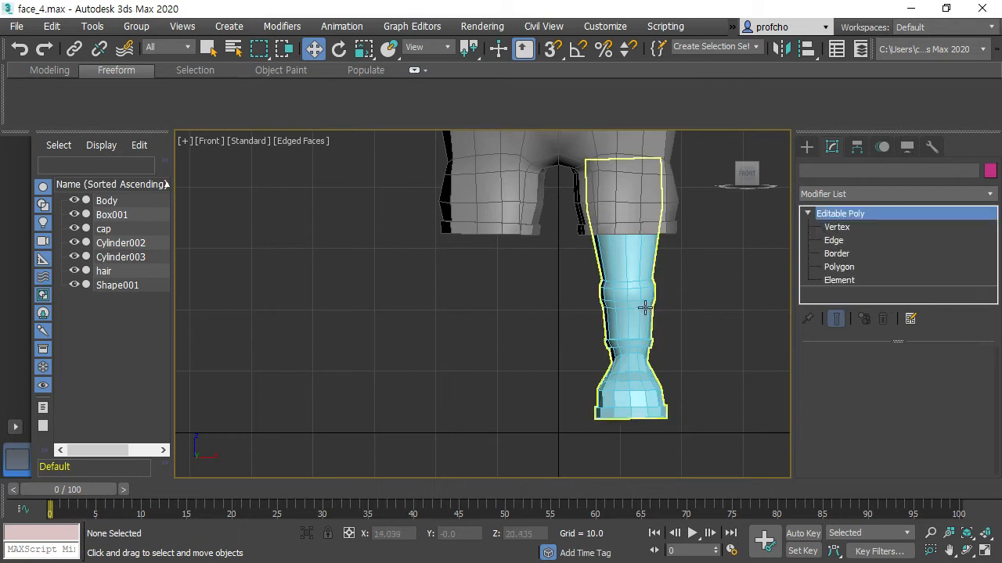
pyautogui.click(990, 193)
pyautogui.press('s')
pyautogui.press('s')
pyautogui.scroll(-3, 913, 154)
pyautogui.press('s')
pyautogui.press('s')
pyautogui.click(866, 141)
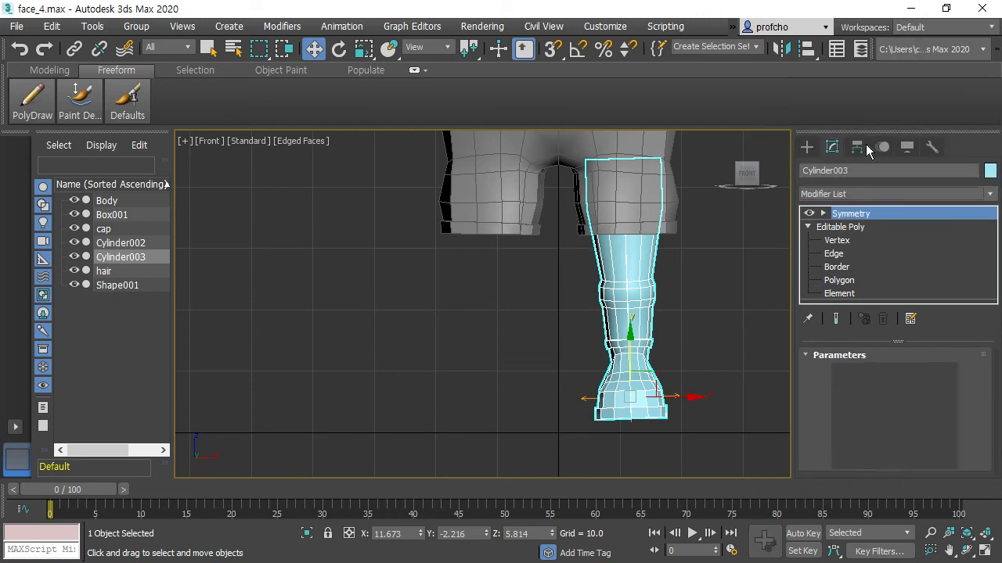
# Move the Symmetry modifier's mirror plane along X to the body's centre line to produce the second leg.
pyautogui.click(823, 213)
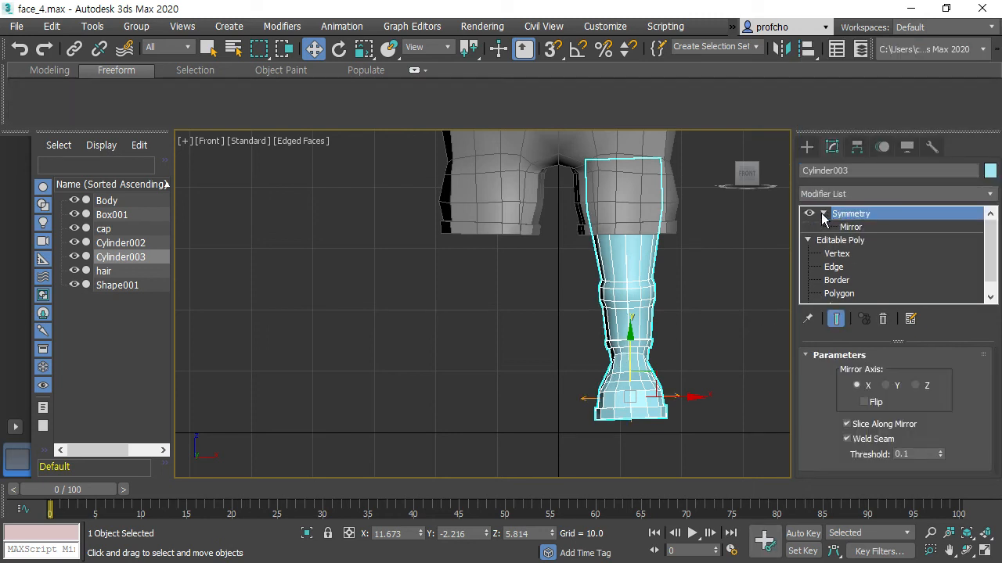
pyautogui.click(851, 226)
pyautogui.moveTo(694, 406); pyautogui.dragTo(605, 409)
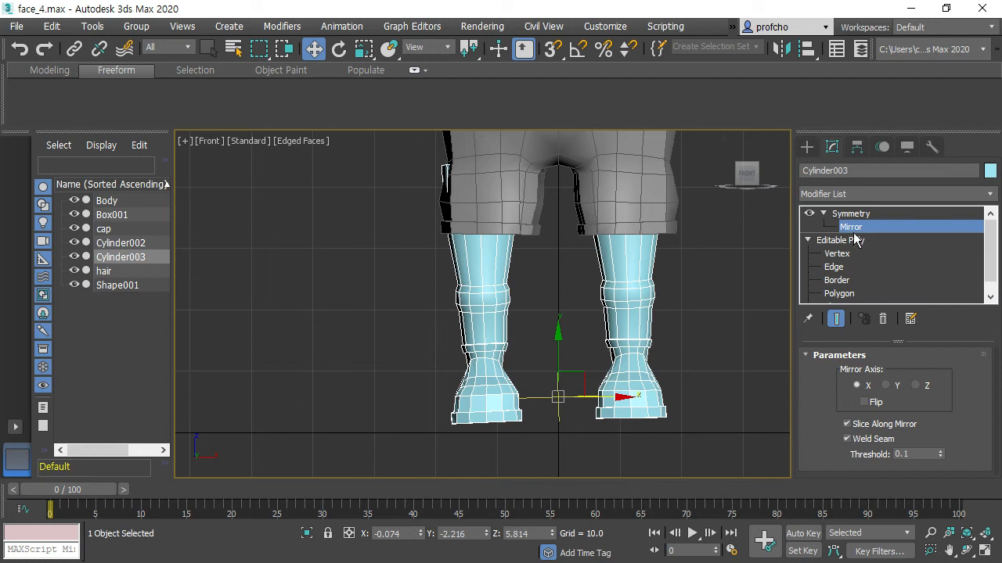
# Try the Y and Z mirror axes for the Symmetry modifier, then return to X.
pyautogui.click(886, 386)
pyautogui.click(917, 385)
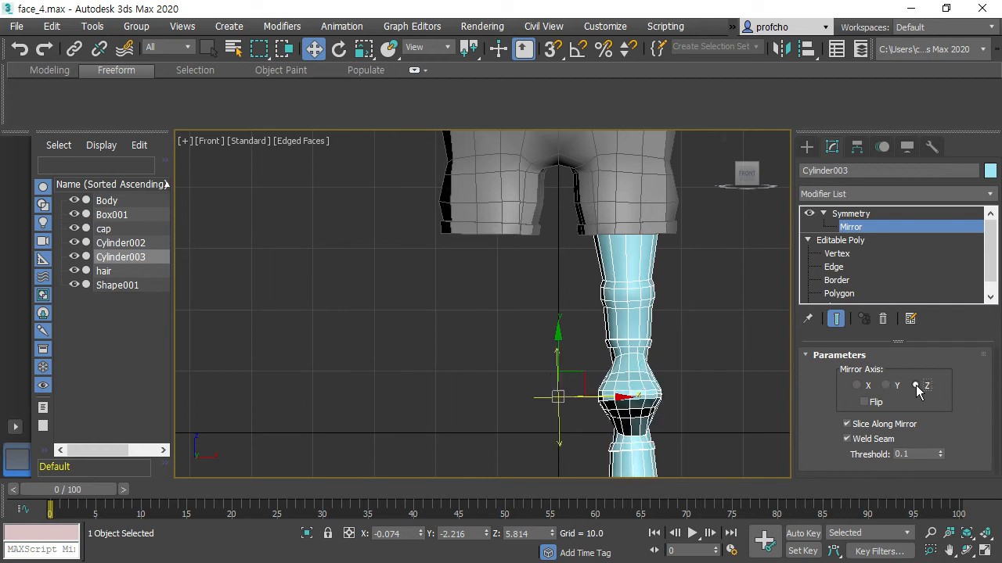
pyautogui.click(858, 386)
# Rotate the mirror plane by -1.72 degrees in the front view so both legs stand level.
pyautogui.press('e')
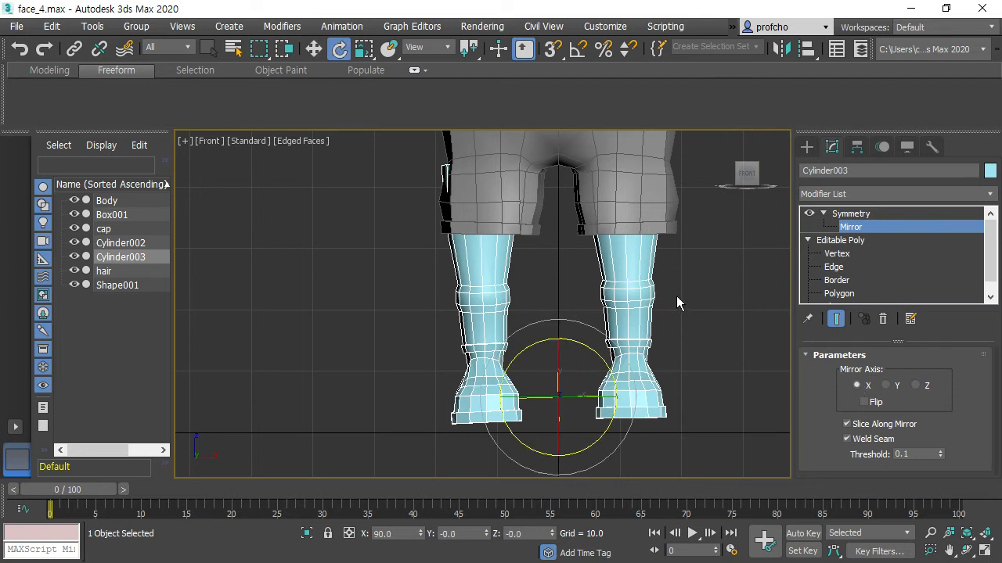
pyautogui.scroll(5, 587, 346)
pyautogui.moveTo(588, 351); pyautogui.dragTo(607, 141, button='middle')
pyautogui.scroll(-2, 579, 279)
pyautogui.scroll(-3, 550, 234)
pyautogui.scroll(4, 556, 286)
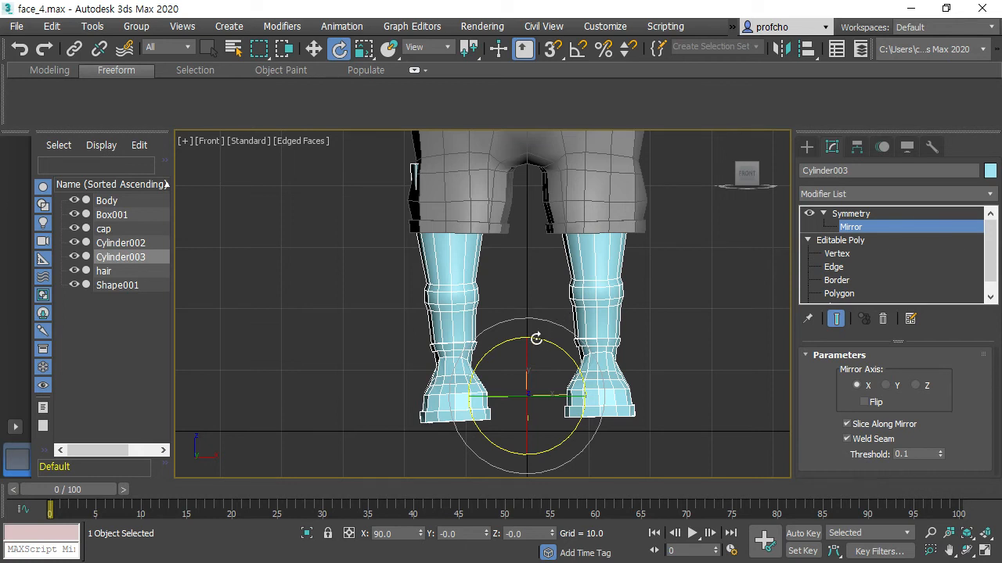
pyautogui.moveTo(537, 338)
pyautogui.mouseDown()
pyautogui.moveTo(559, 352)
pyautogui.moveTo(539, 341)
pyautogui.mouseUp()
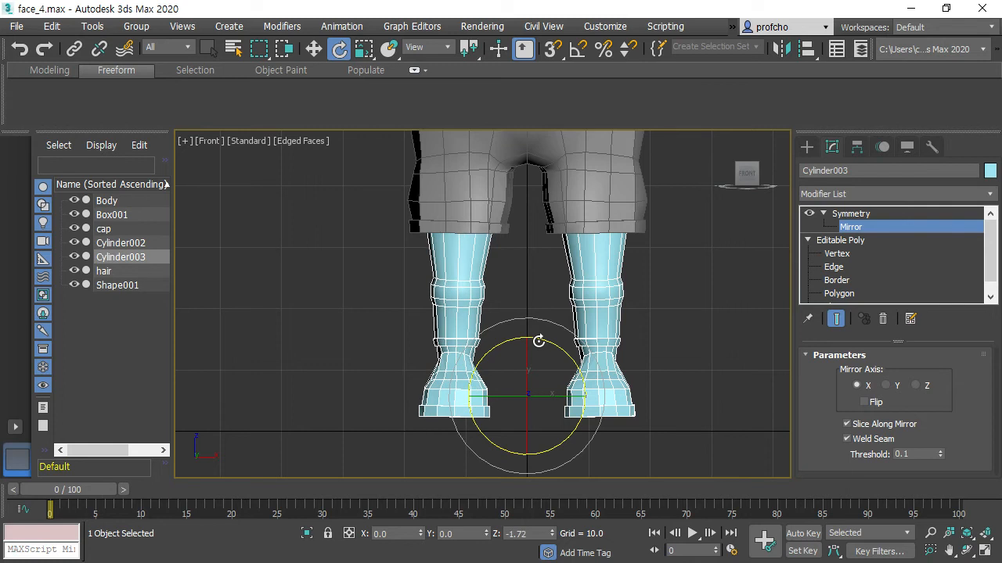
pyautogui.press('w')
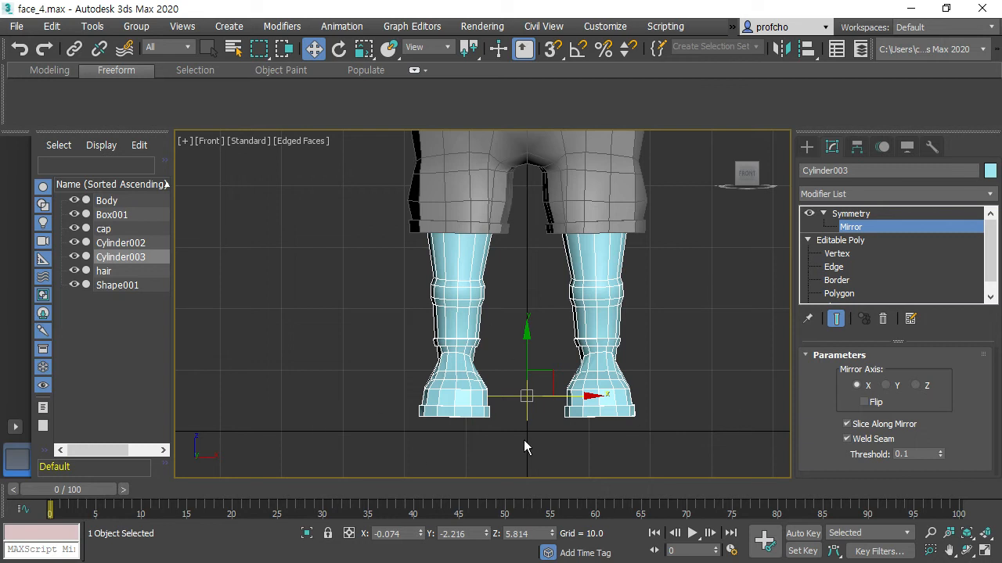
# Set the object colour of the legs to the palette's grey, matching the body.
pyautogui.scroll(3, 534, 392)
pyautogui.scroll(-7, 535, 352)
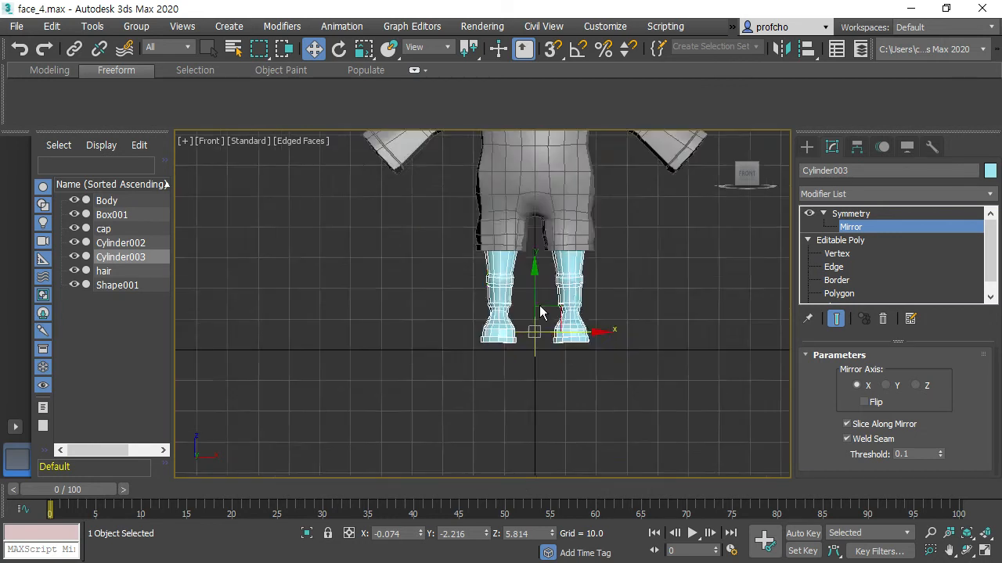
pyautogui.moveTo(626, 251); pyautogui.dragTo(676, 399, button='middle')
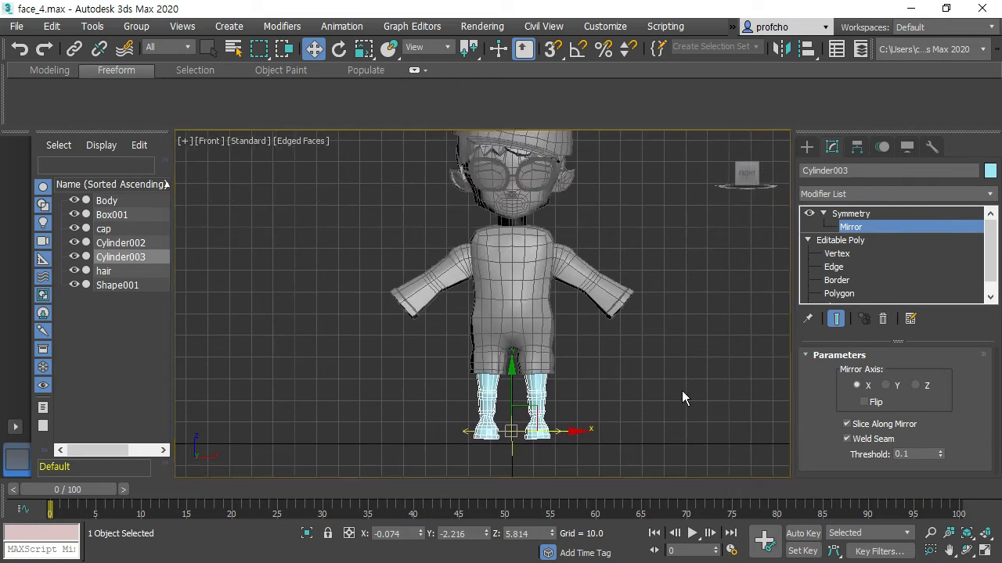
pyautogui.click(836, 318)
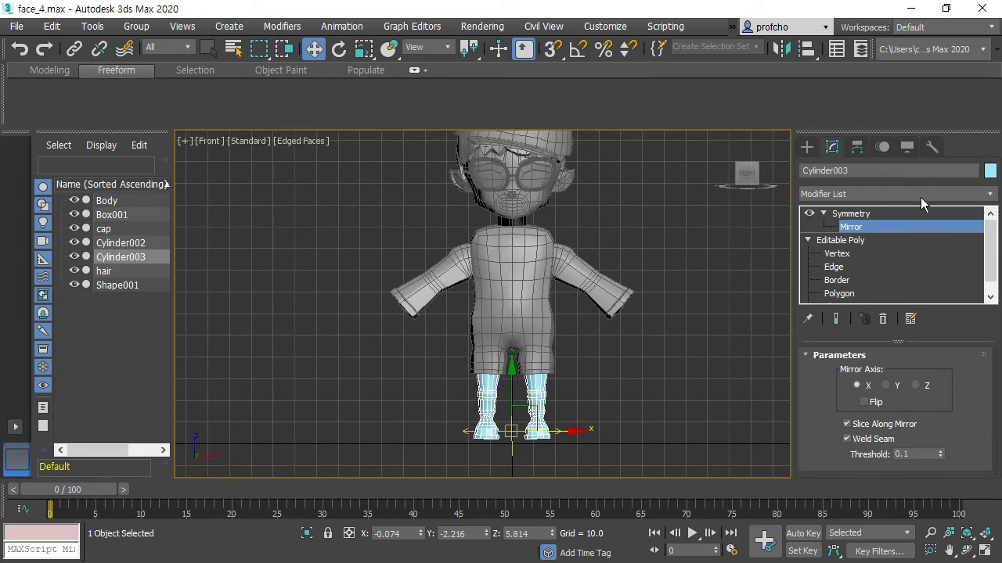
pyautogui.click(990, 170)
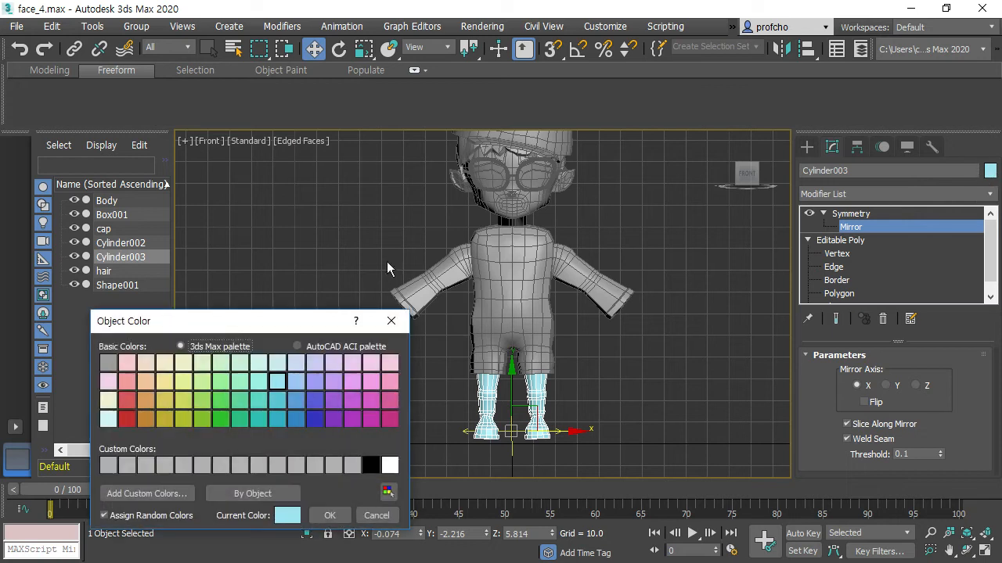
pyautogui.click(108, 365)
pyautogui.click(329, 515)
pyautogui.scroll(3, 668, 254)
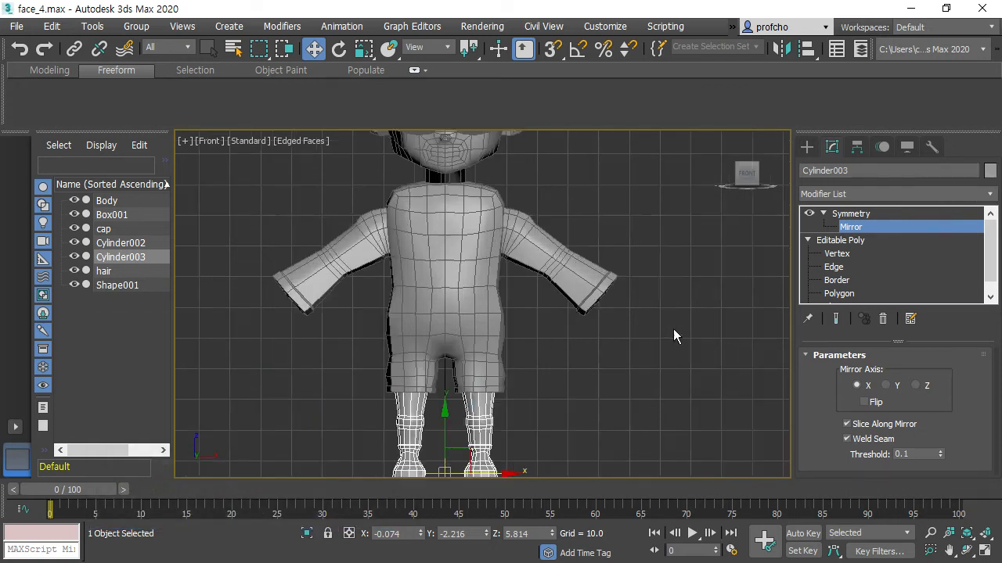
pyautogui.scroll(-3, 666, 278)
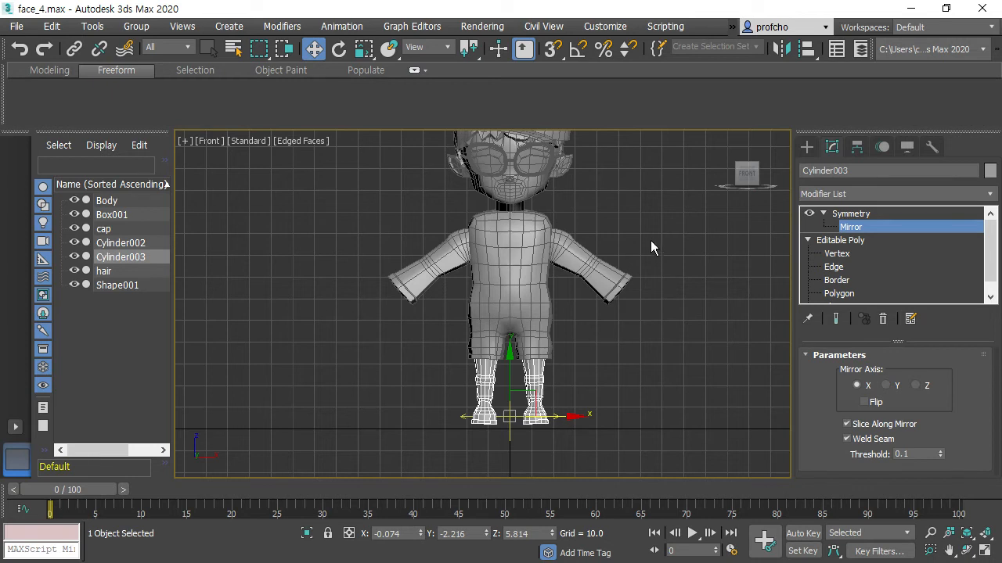
pyautogui.scroll(3, 653, 250)
pyautogui.scroll(-3, 597, 358)
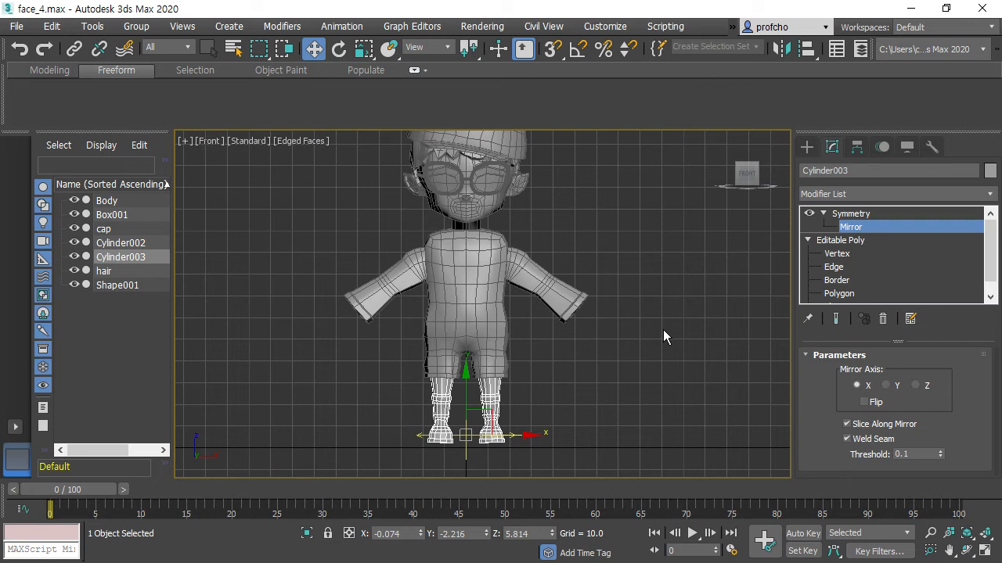
# Clear the leg selection and switch to an angled perspective view of the character.
pyautogui.moveTo(689, 345); pyautogui.dragTo(658, 342, button='middle')
pyautogui.click(807, 147)
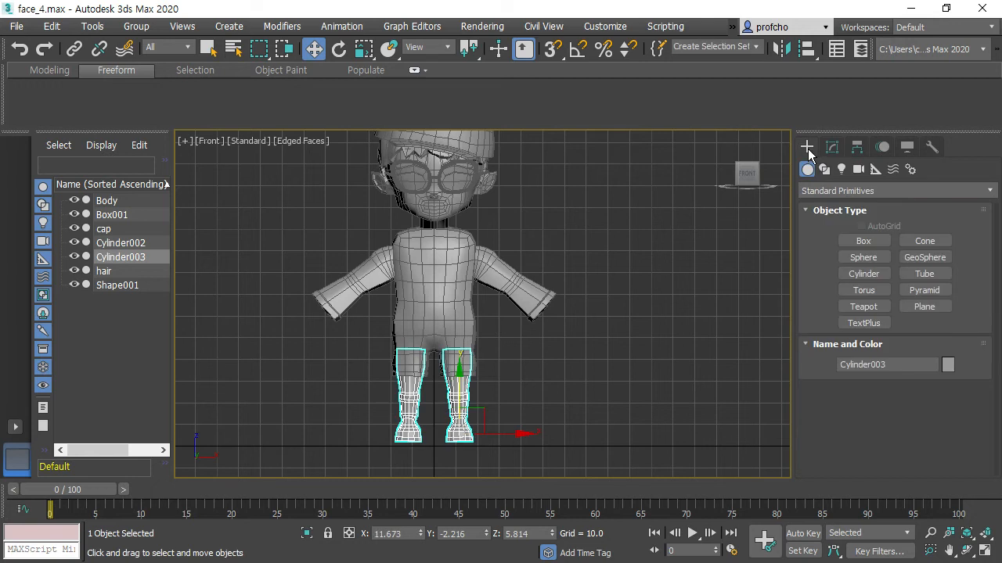
pyautogui.click(637, 338)
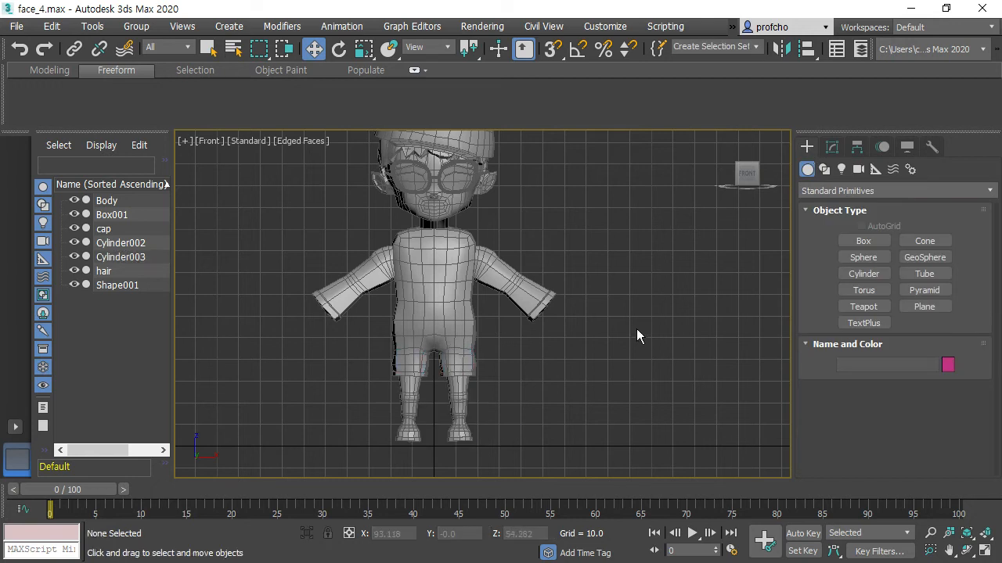
pyautogui.click(877, 241)
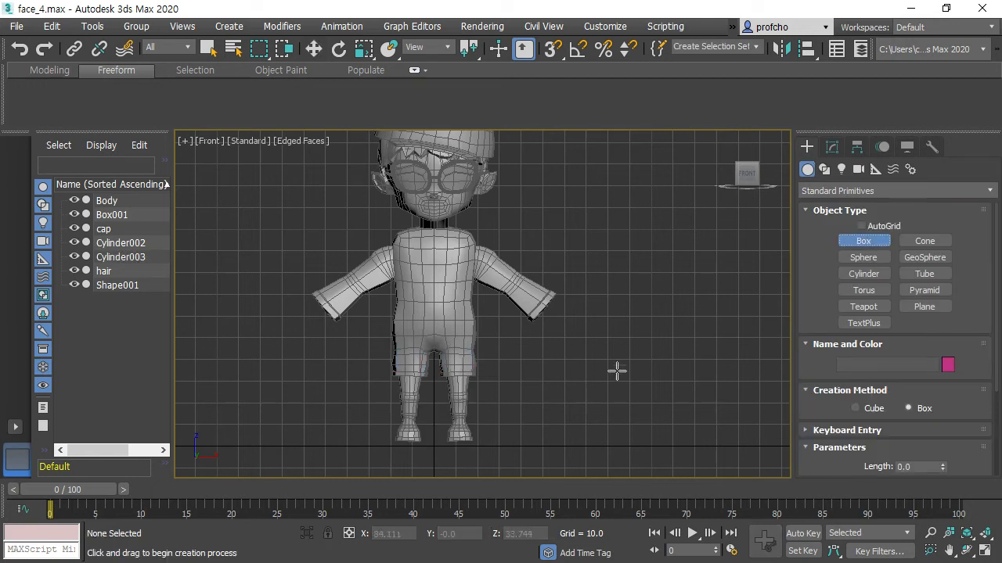
pyautogui.press('p')
pyautogui.keyDown('alt'); pyautogui.moveTo(644, 345); pyautogui.dragTo(629, 332, button='middle'); pyautogui.keyUp('alt')
pyautogui.moveTo(606, 364); pyautogui.dragTo(626, 424)
pyautogui.rightClick(643, 353)
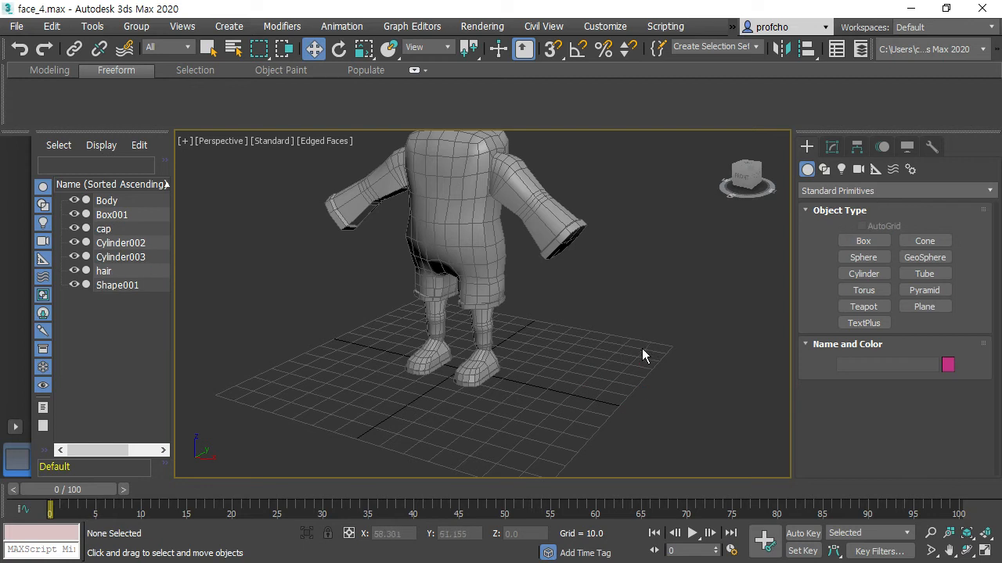
pyautogui.click(859, 241)
pyautogui.moveTo(625, 364); pyautogui.dragTo(655, 413)
pyautogui.click(658, 397)
pyautogui.rightClick(654, 393)
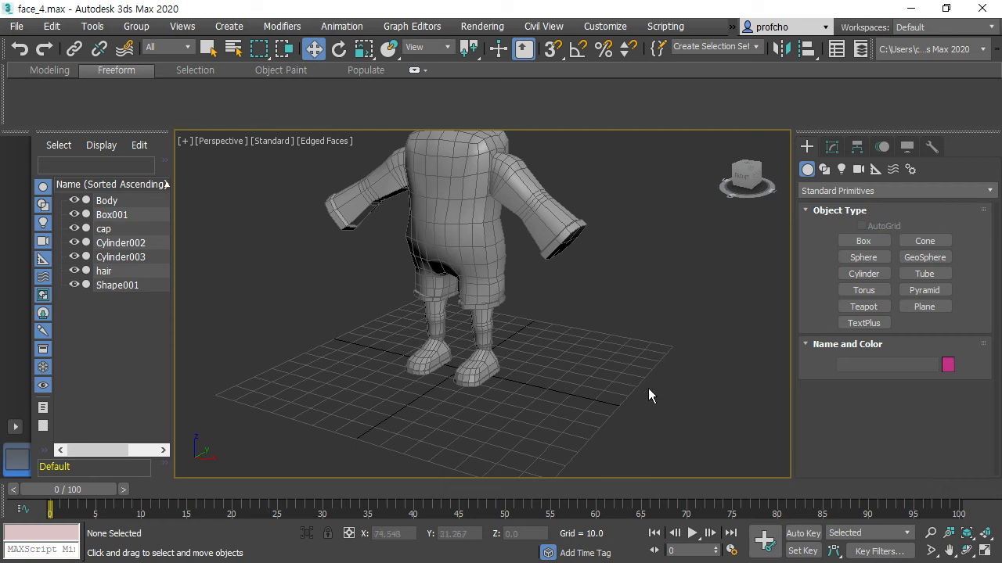
# Create a box on the ground beside the character's feet, about 45.6 long, 24.1 wide and 8.1 high.
pyautogui.click(863, 241)
pyautogui.moveTo(599, 365); pyautogui.dragTo(615, 417)
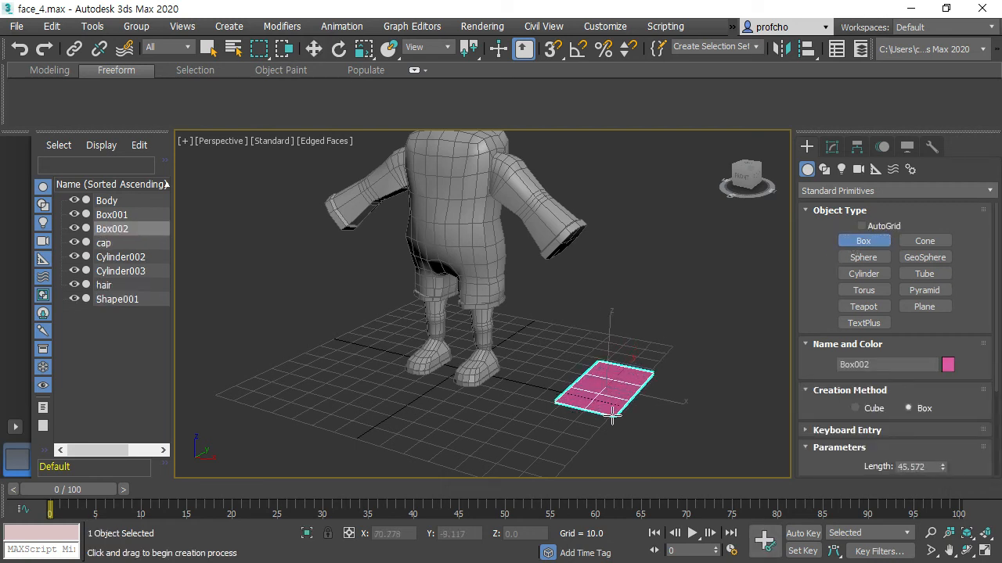
pyautogui.click(612, 398)
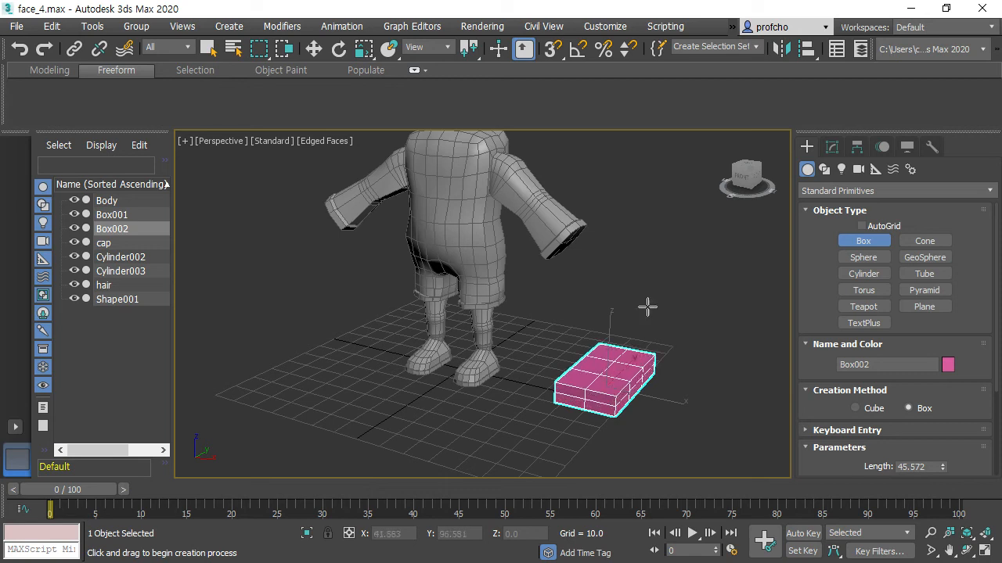
pyautogui.scroll(-5, 943, 364)
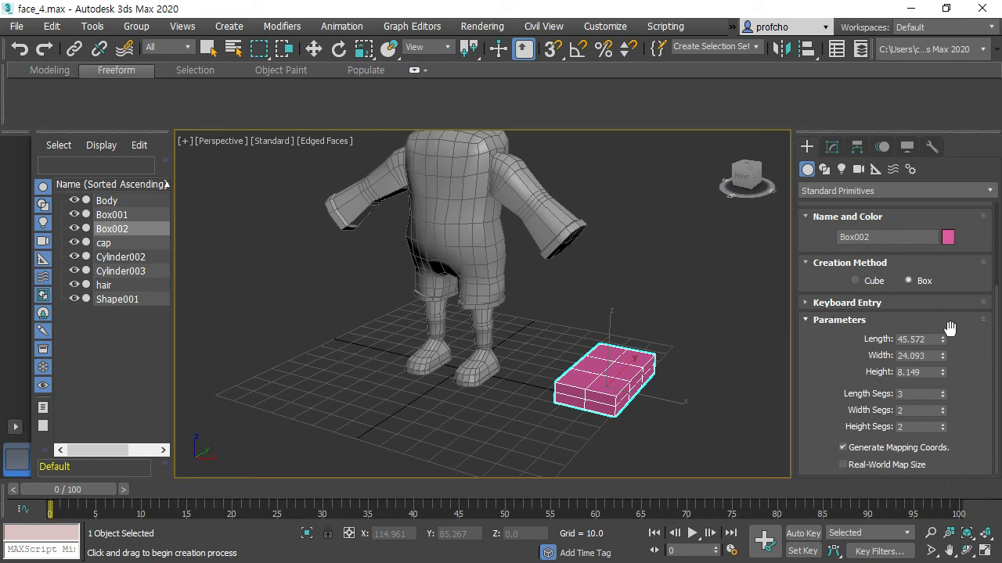
# Set the box's segments to 3 in length, 4 in width and 1 in height, and finish its creation.
pyautogui.click(910, 395)
pyautogui.write('1')
pyautogui.press('Tab')
pyautogui.write('1')
pyautogui.press('Tab')
pyautogui.write('1')
pyautogui.click(924, 410)
pyautogui.doubleClick(924, 410)
pyautogui.write('4')
pyautogui.click(923, 393)
pyautogui.click(943, 392)
pyautogui.click(943, 392)
pyautogui.rightClick(731, 376)
pyautogui.click(708, 368)
pyautogui.moveTo(674, 380); pyautogui.dragTo(663, 327, button='middle')
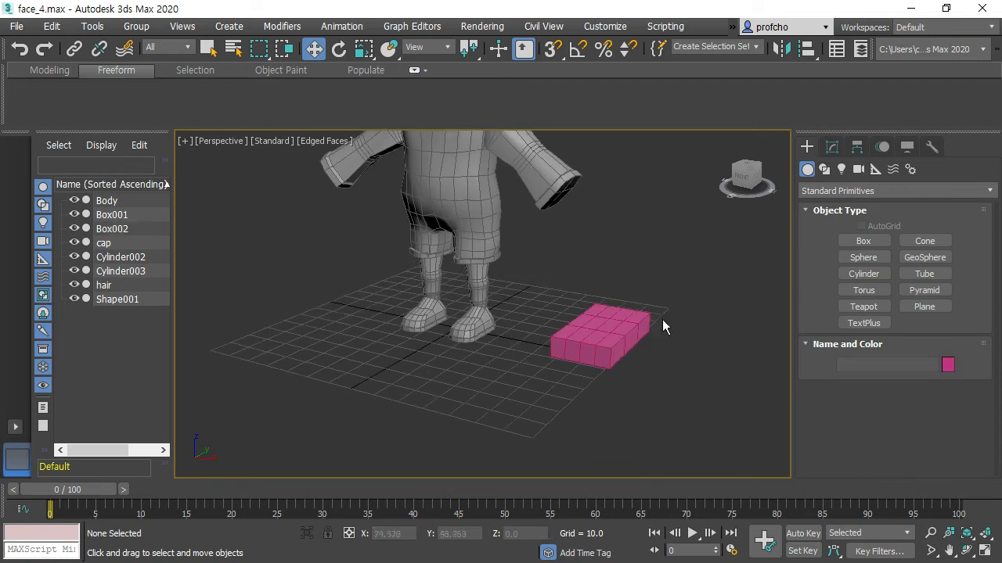
# Scale the box down along its length so its top is closer to square.
pyautogui.click(626, 346)
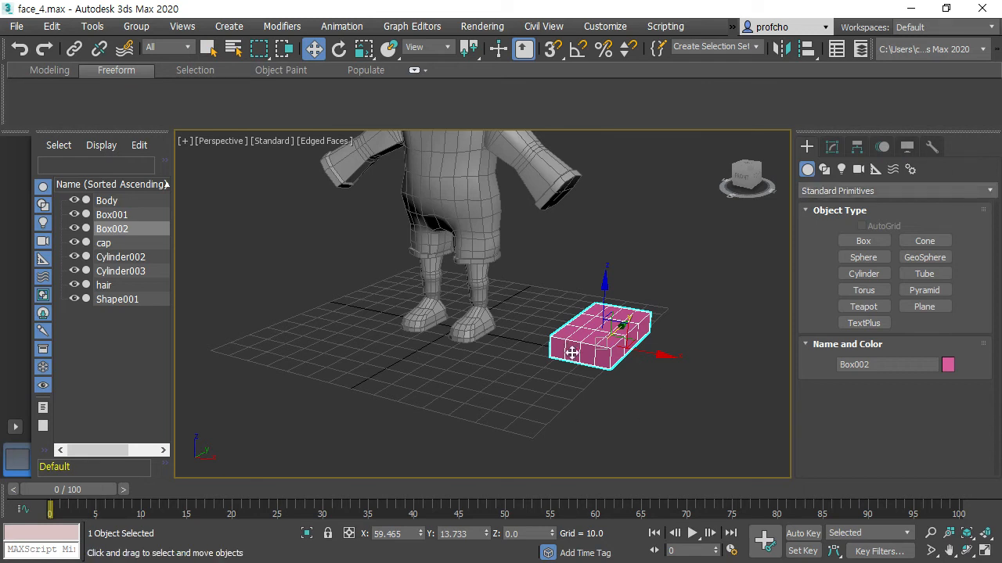
pyautogui.scroll(3, 575, 372)
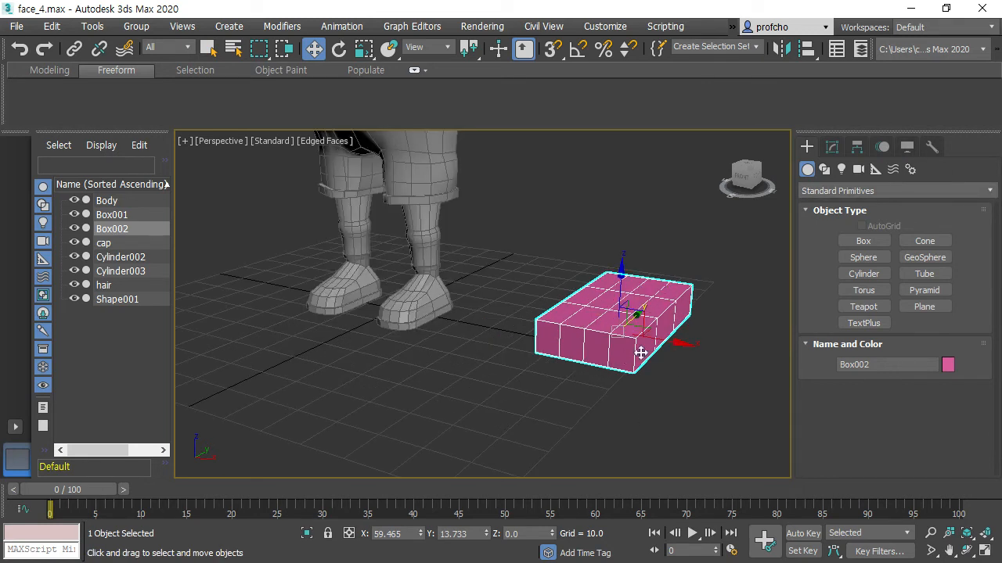
pyautogui.moveTo(706, 371); pyautogui.dragTo(635, 384, button='middle')
pyautogui.click(592, 294)
pyautogui.click(561, 324)
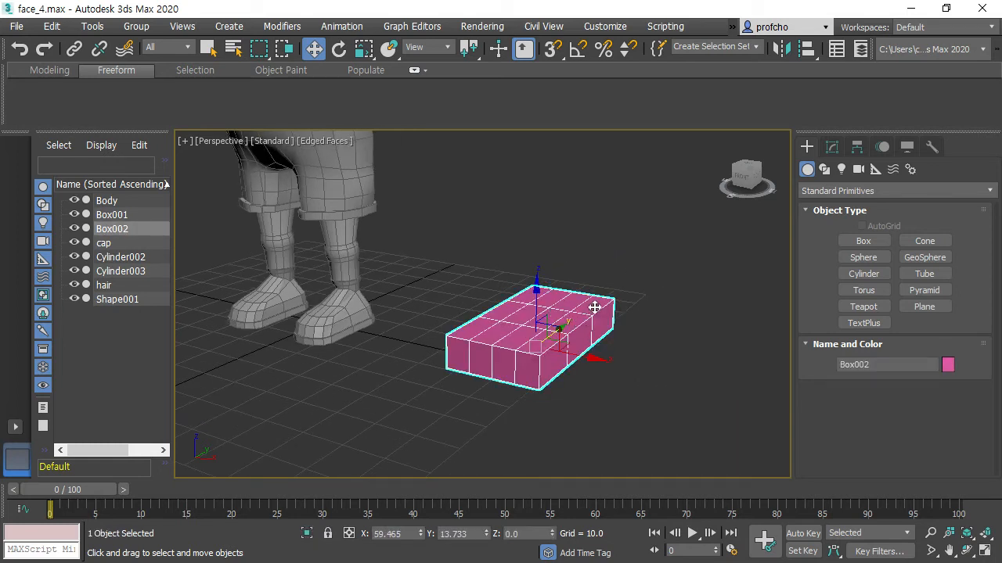
pyautogui.keyDown('alt'); pyautogui.moveTo(606, 305); pyautogui.dragTo(428, 293, button='middle'); pyautogui.keyUp('alt')
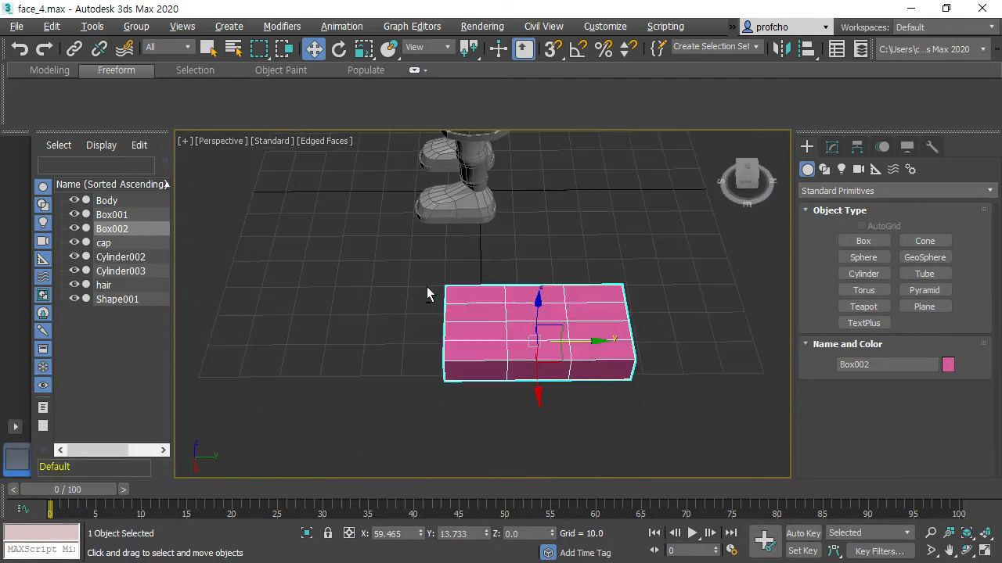
pyautogui.press('r')
pyautogui.moveTo(474, 341)
pyautogui.mouseDown()
pyautogui.moveTo(493, 340)
pyautogui.moveTo(449, 348)
pyautogui.moveTo(472, 345)
pyautogui.mouseUp()
pyautogui.keyDown('alt'); pyautogui.moveTo(418, 332); pyautogui.dragTo(614, 244, button='middle'); pyautogui.keyUp('alt')
pyautogui.keyDown('alt'); pyautogui.moveTo(626, 302); pyautogui.dragTo(587, 307, button='middle'); pyautogui.keyUp('alt')
pyautogui.scroll(2, 587, 308)
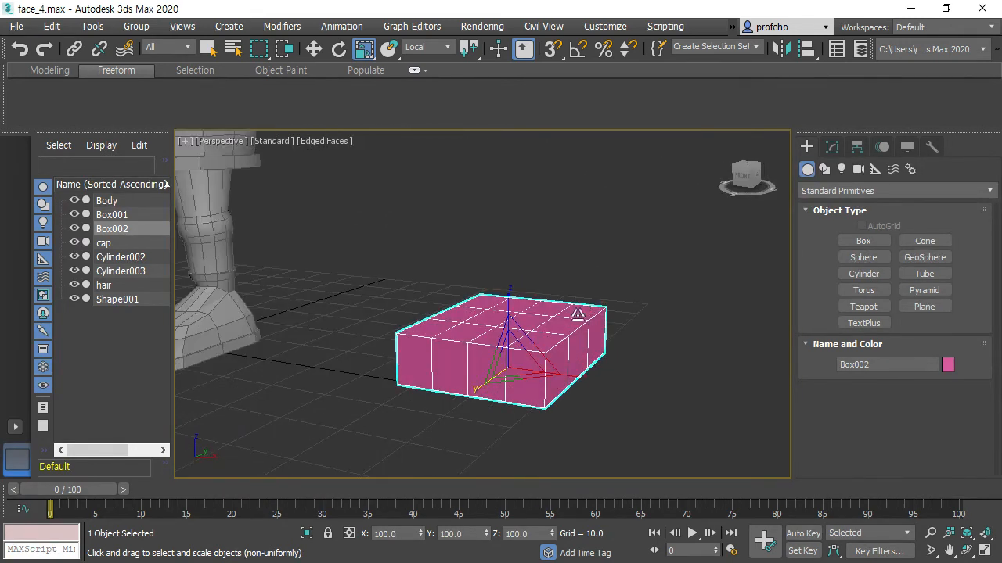
# Convert the box to an Editable Poly and activate polygon selection.
pyautogui.press('w')
pyautogui.click(596, 376)
pyautogui.click(548, 345)
pyautogui.keyDown('alt'); pyautogui.moveTo(559, 320); pyautogui.dragTo(565, 317, button='middle'); pyautogui.keyUp('alt')
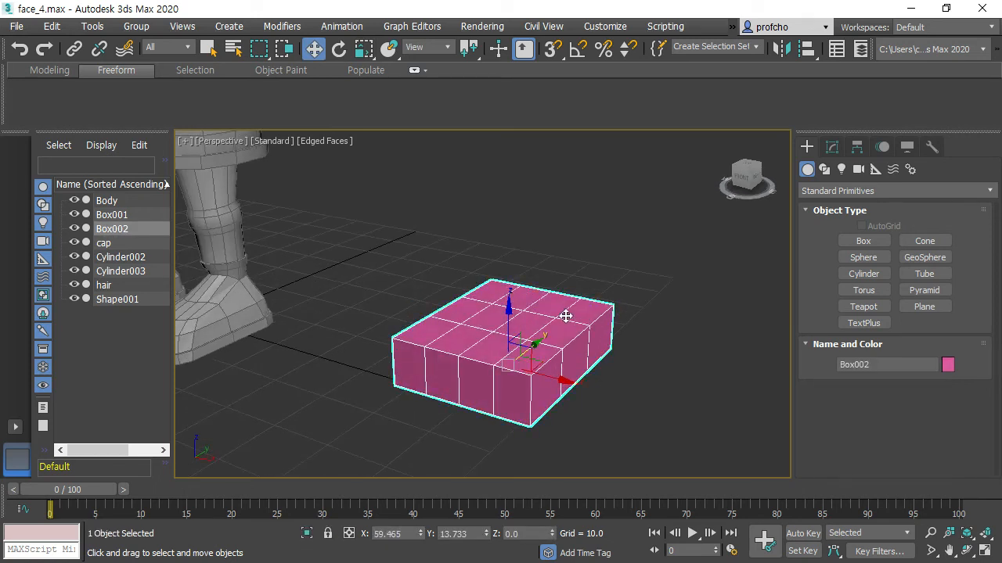
pyautogui.press('e')
pyautogui.keyDown('alt'); pyautogui.moveTo(623, 301); pyautogui.dragTo(630, 332, button='middle'); pyautogui.keyUp('alt')
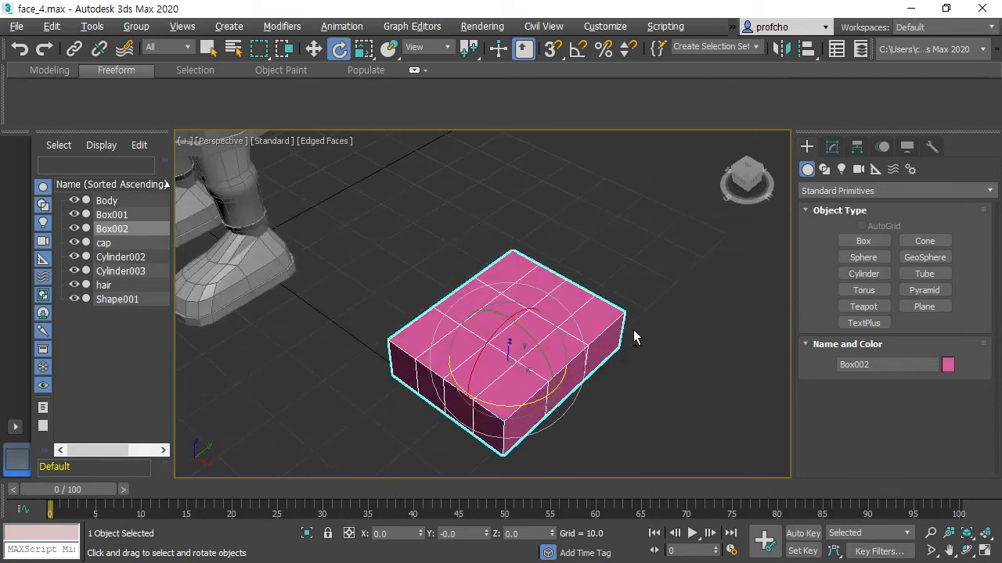
pyautogui.press('w')
pyautogui.click(626, 276)
pyautogui.click(529, 318)
pyautogui.rightClick(608, 313)
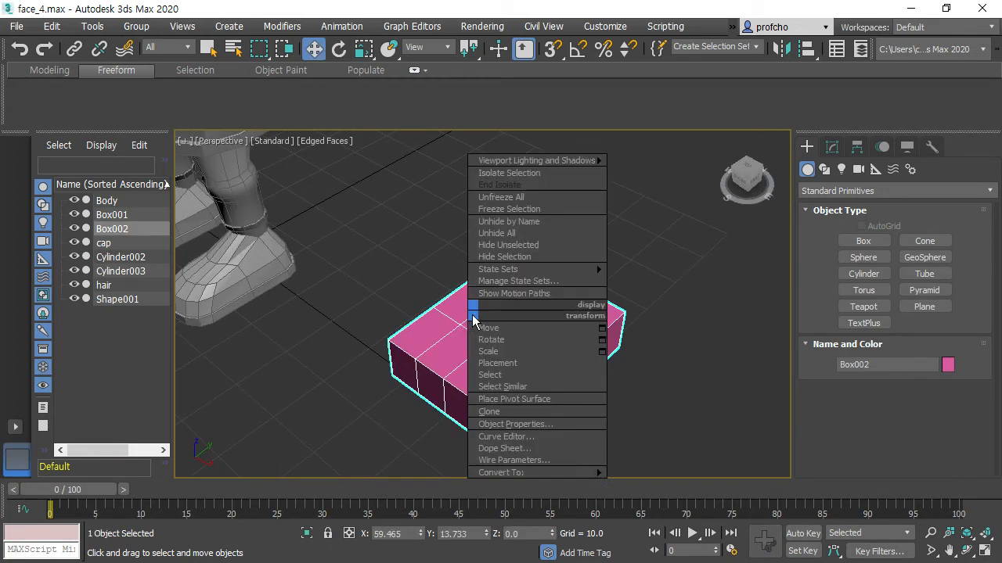
pyautogui.moveTo(579, 473)
pyautogui.click(663, 485)
pyautogui.click(911, 374)
# Raise the two middle polygons of the box's top face to a Z position of about 10.8.
pyautogui.click(505, 310)
pyautogui.click(527, 339)
pyautogui.keyDown('shift'); pyautogui.click(513, 315); pyautogui.keyUp('shift')
pyautogui.click(593, 264)
pyautogui.click(486, 319)
pyautogui.keyDown('ctrl'); pyautogui.click(520, 349); pyautogui.keyUp('ctrl')
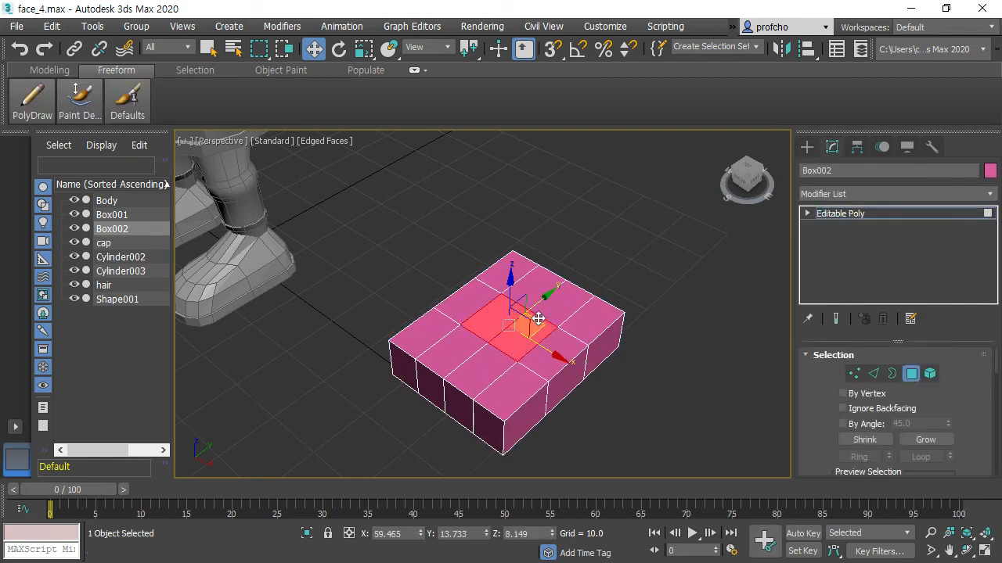
pyautogui.moveTo(512, 277); pyautogui.dragTo(510, 266)
pyautogui.keyDown('alt'); pyautogui.moveTo(601, 293); pyautogui.dragTo(639, 203, button='middle'); pyautogui.keyUp('alt')
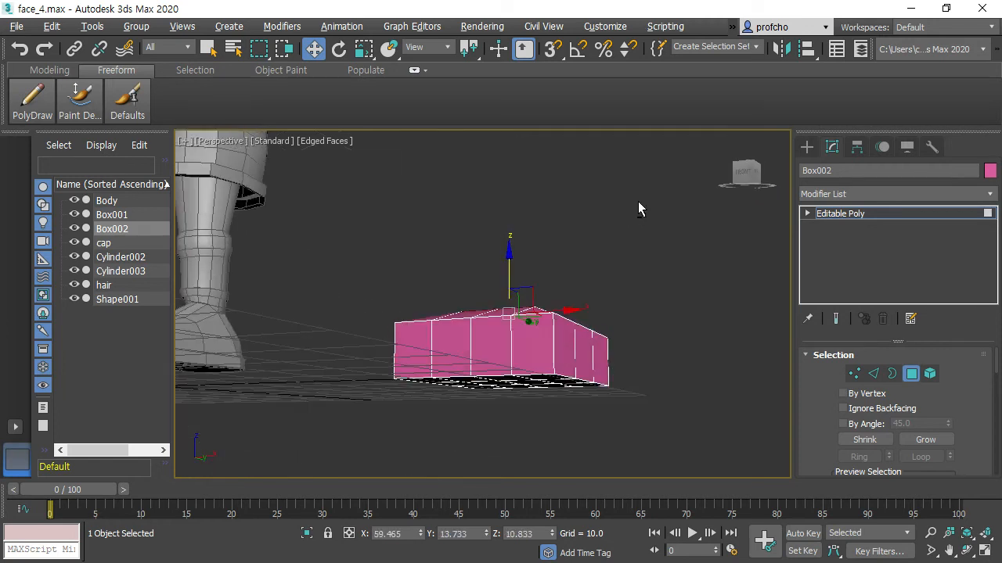
pyautogui.keyDown('alt'); pyautogui.moveTo(606, 255); pyautogui.dragTo(594, 315, button='middle'); pyautogui.keyUp('alt')
# Try a modifier on the whole box with its raised top, and undo it.
pyautogui.click(907, 374)
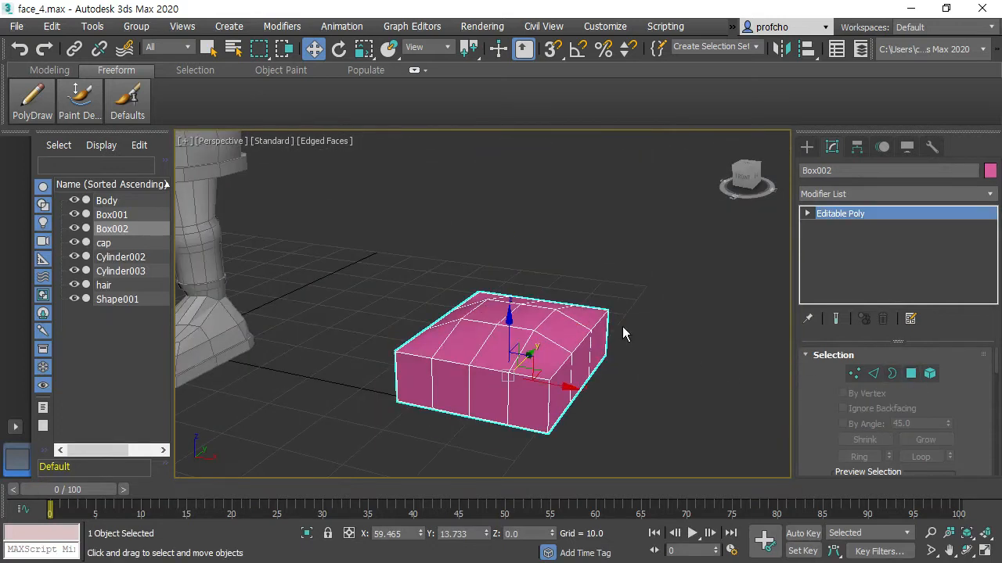
pyautogui.click(990, 195)
pyautogui.press('t')
pyautogui.press('t')
pyautogui.click(866, 76)
pyautogui.keyDown('alt'); pyautogui.moveTo(685, 269); pyautogui.dragTo(652, 285, button='middle'); pyautogui.keyUp('alt')
pyautogui.hotkey('ctrl', 'z')
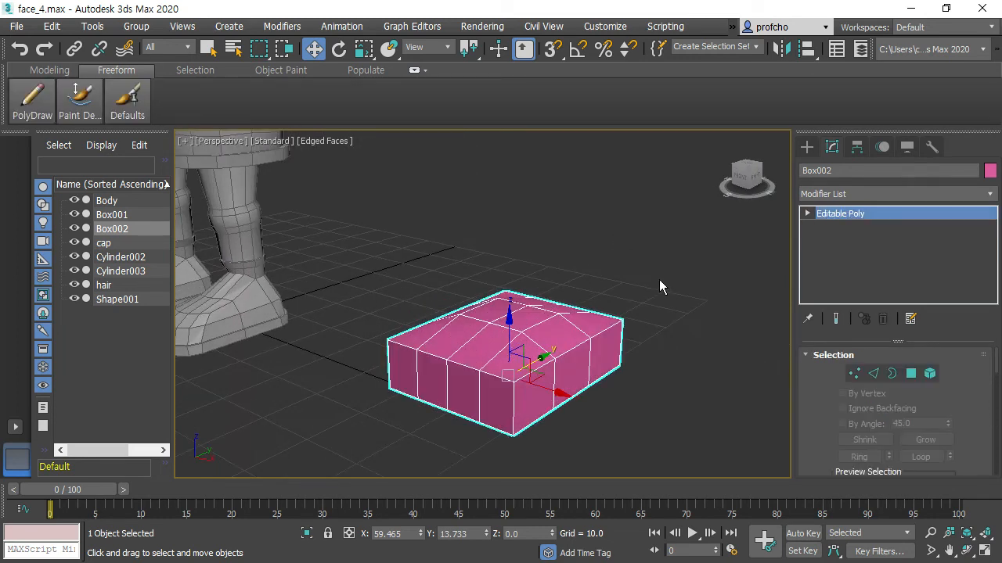
# Select the four side-by-side polygons on the box's front end for polygon editing.
pyautogui.click(910, 373)
pyautogui.click(534, 313)
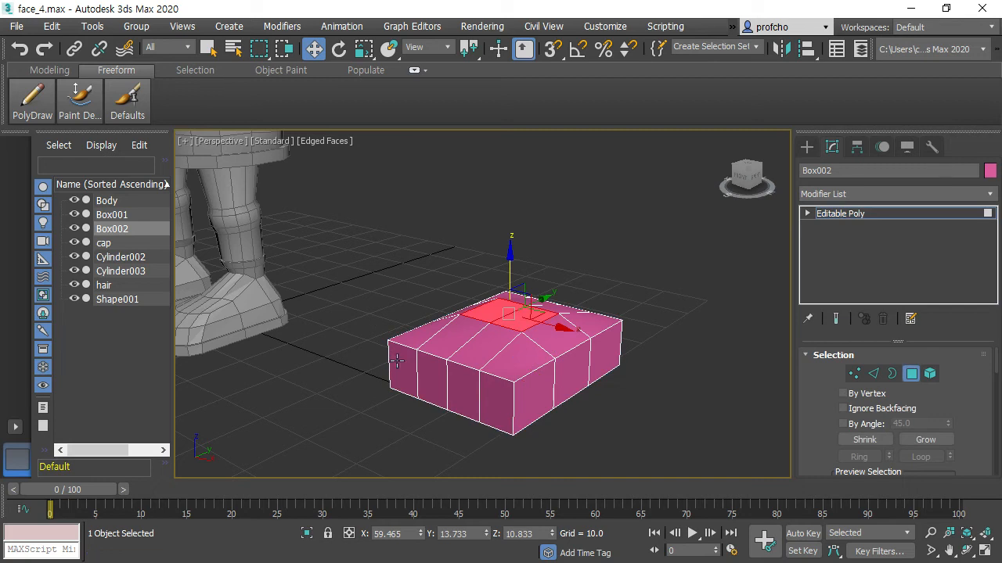
pyautogui.click(403, 364)
pyautogui.keyDown('ctrl'); pyautogui.click(439, 393); pyautogui.keyUp('ctrl')
pyautogui.keyDown('ctrl'); pyautogui.click(466, 403); pyautogui.keyUp('ctrl')
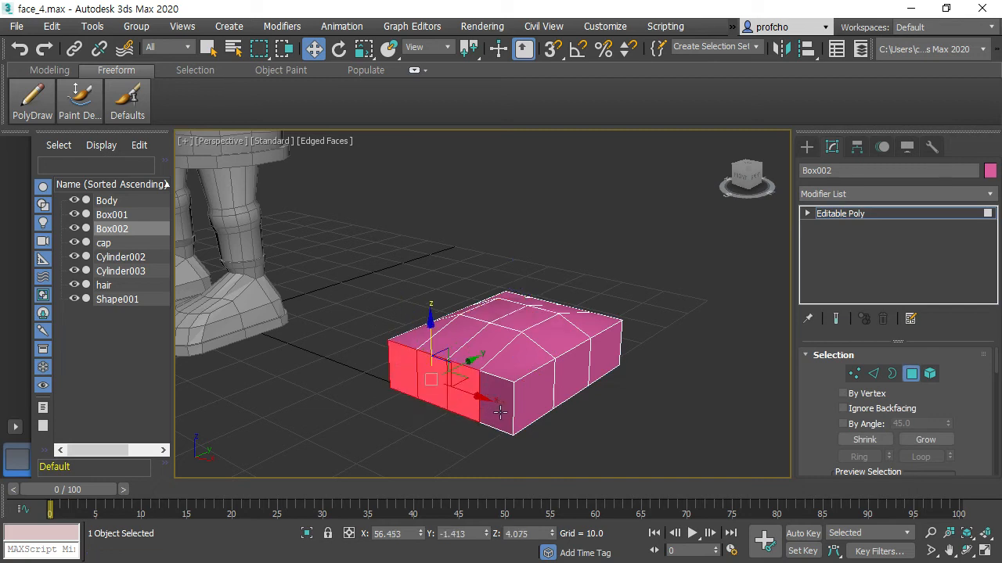
pyautogui.keyDown('ctrl'); pyautogui.click(501, 414); pyautogui.keyUp('ctrl')
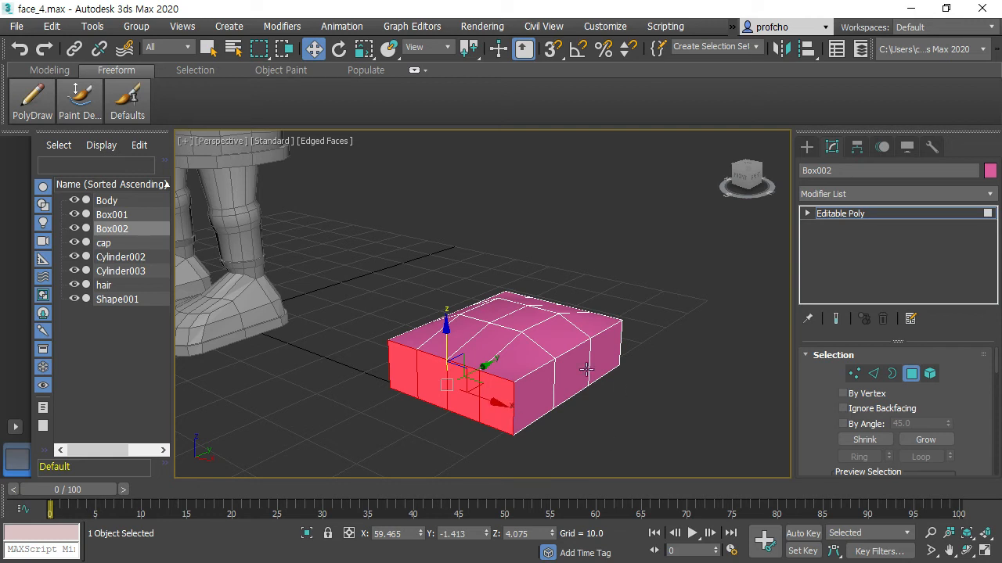
pyautogui.scroll(-5, 939, 443)
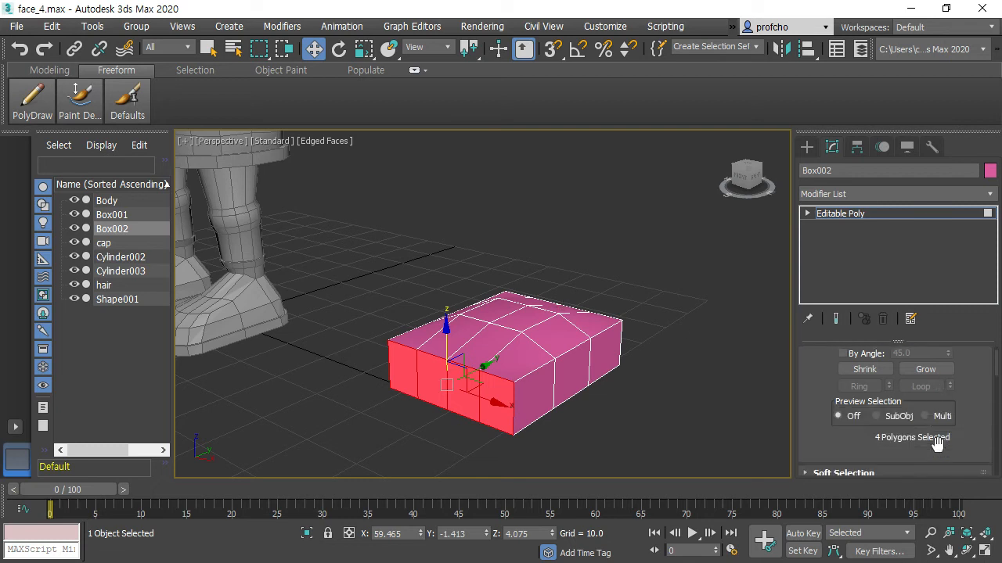
pyautogui.scroll(-3, 922, 439)
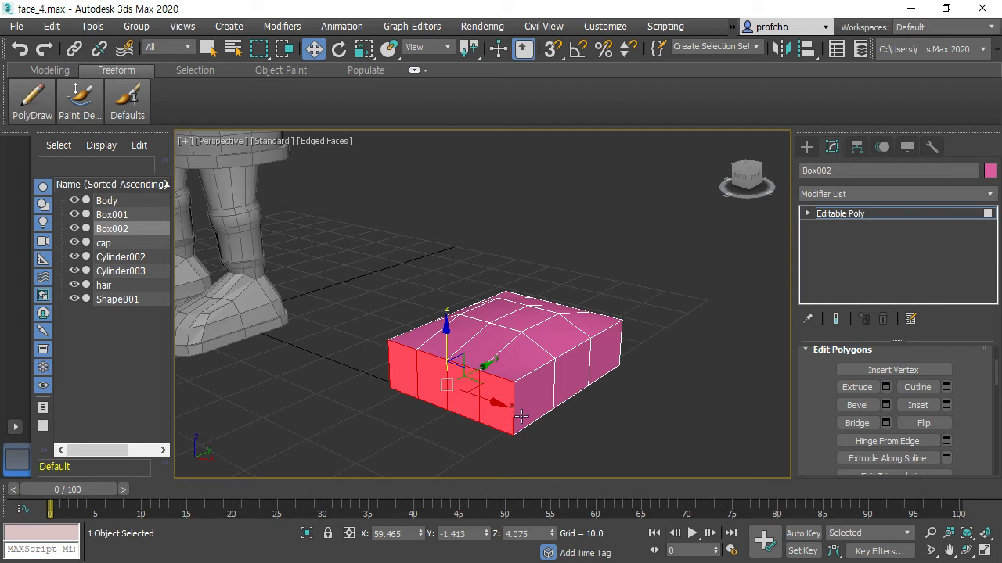
# Try extruding the four front polygons with a height of about 2.6, and cancel the extrusion.
pyautogui.click(887, 387)
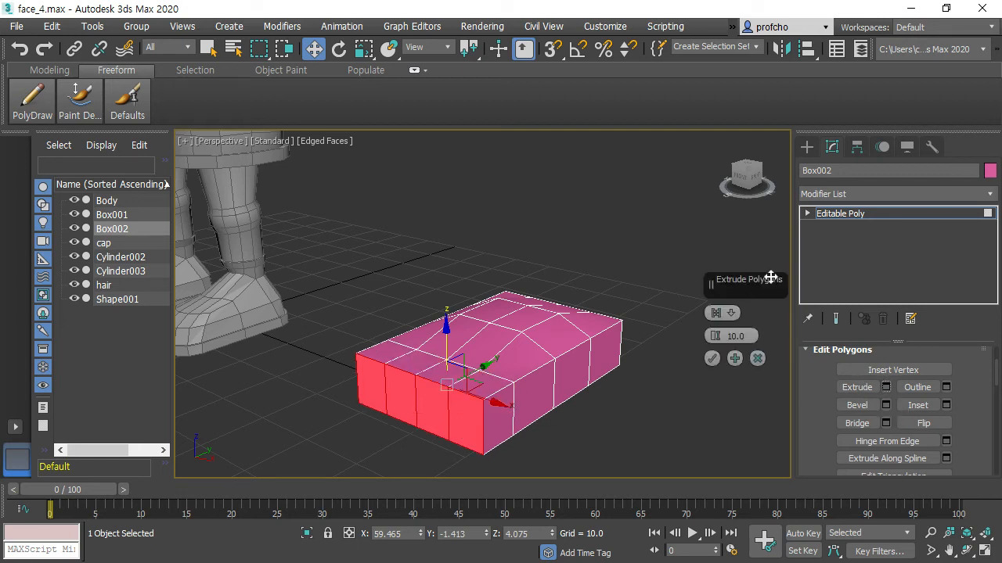
pyautogui.moveTo(715, 340); pyautogui.dragTo(716, 352)
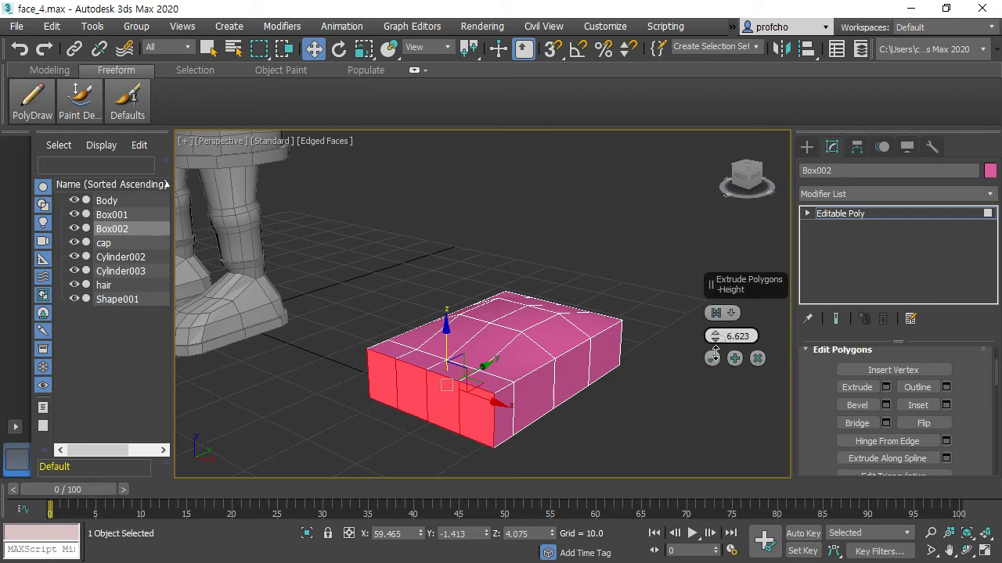
pyautogui.moveTo(734, 313)
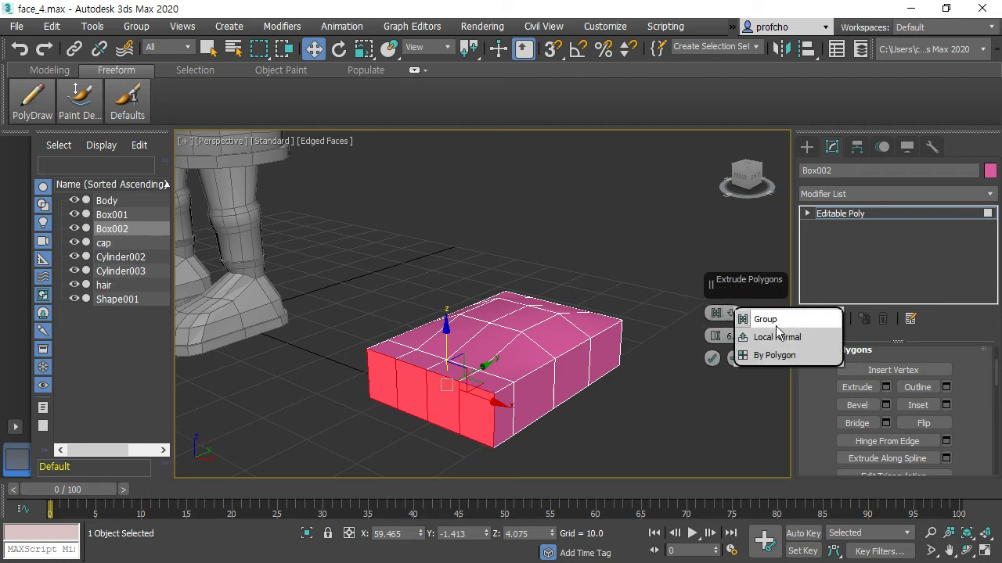
pyautogui.click(769, 357)
pyautogui.click(742, 328)
pyautogui.moveTo(714, 335)
pyautogui.mouseDown()
pyautogui.moveTo(714, 322)
pyautogui.moveTo(710, 347)
pyautogui.mouseUp()
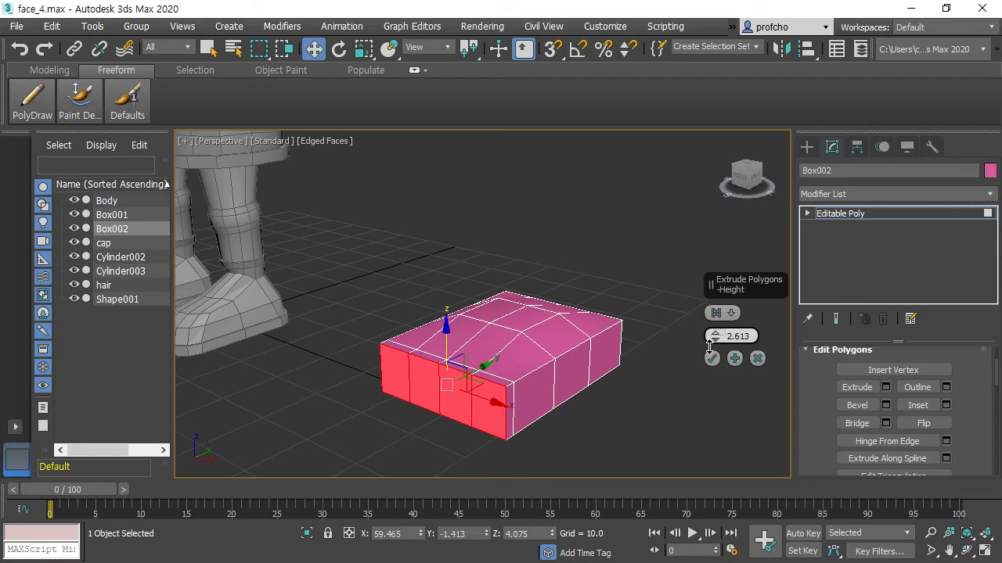
pyautogui.click(756, 357)
# Bevel the four front polygons By Polygon with a height of 4.934 and an outline of -0.789.
pyautogui.click(886, 402)
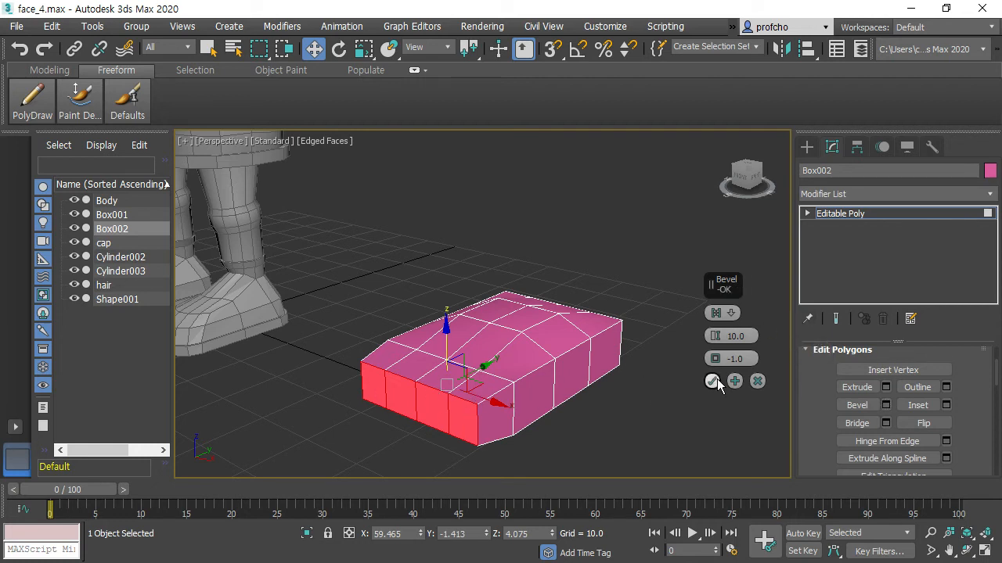
pyautogui.moveTo(715, 335); pyautogui.dragTo(715, 359)
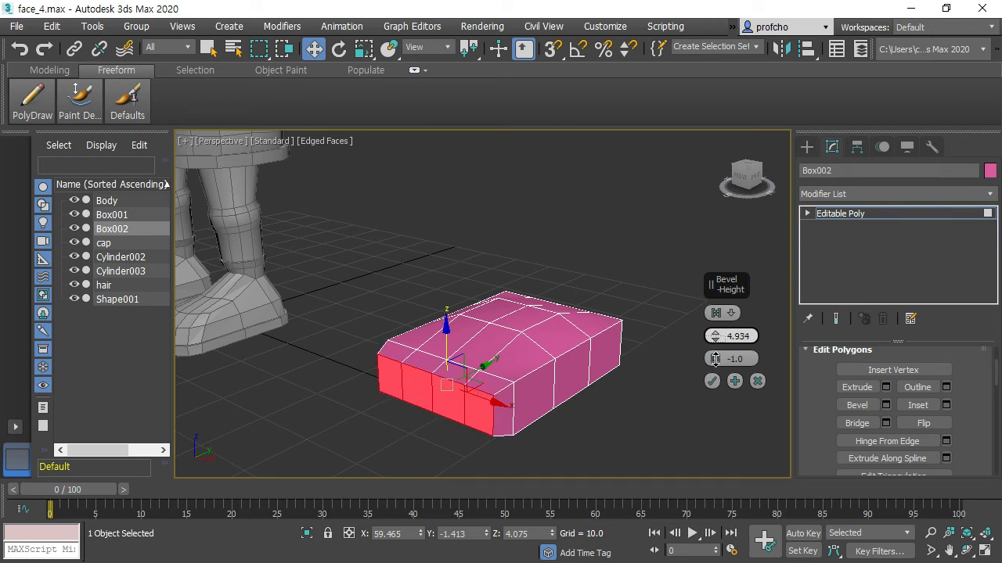
pyautogui.click(731, 314)
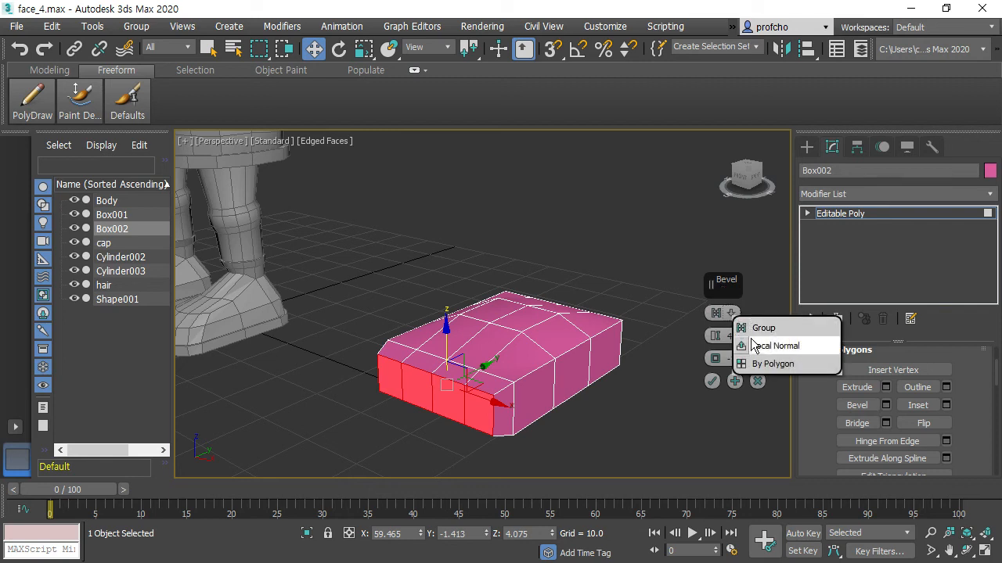
pyautogui.click(752, 345)
pyautogui.click(724, 314)
pyautogui.click(762, 364)
pyautogui.scroll(3, 416, 426)
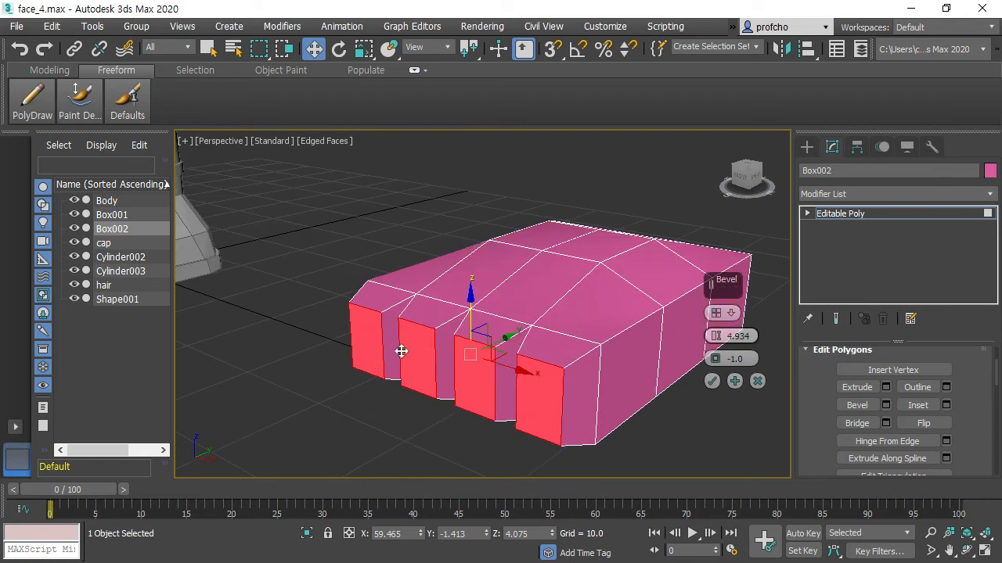
pyautogui.scroll(-3, 660, 420)
pyautogui.moveTo(664, 413); pyautogui.dragTo(645, 390, button='middle')
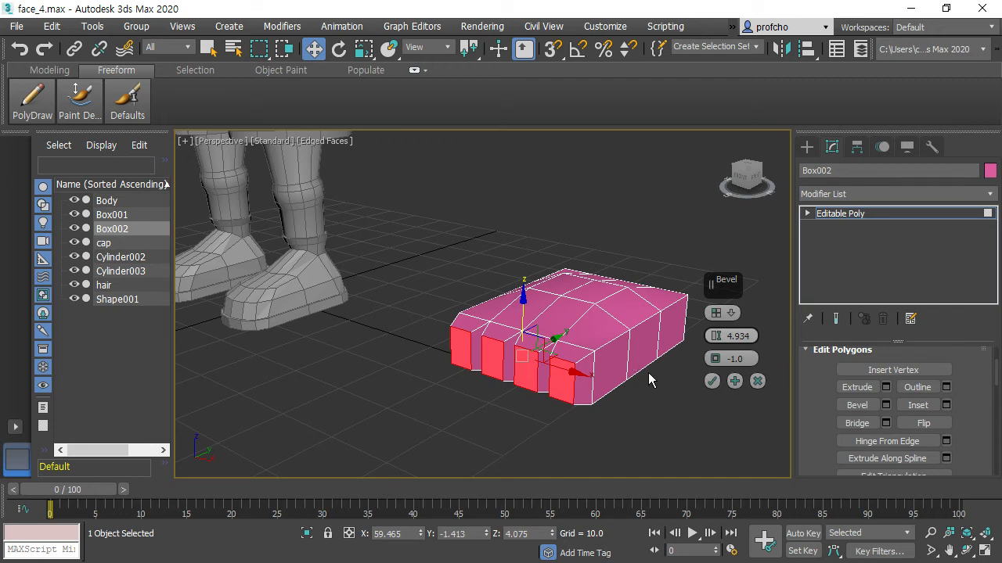
pyautogui.moveTo(715, 361)
pyautogui.mouseDown()
pyautogui.moveTo(714, 337)
pyautogui.moveTo(717, 360)
pyautogui.mouseUp()
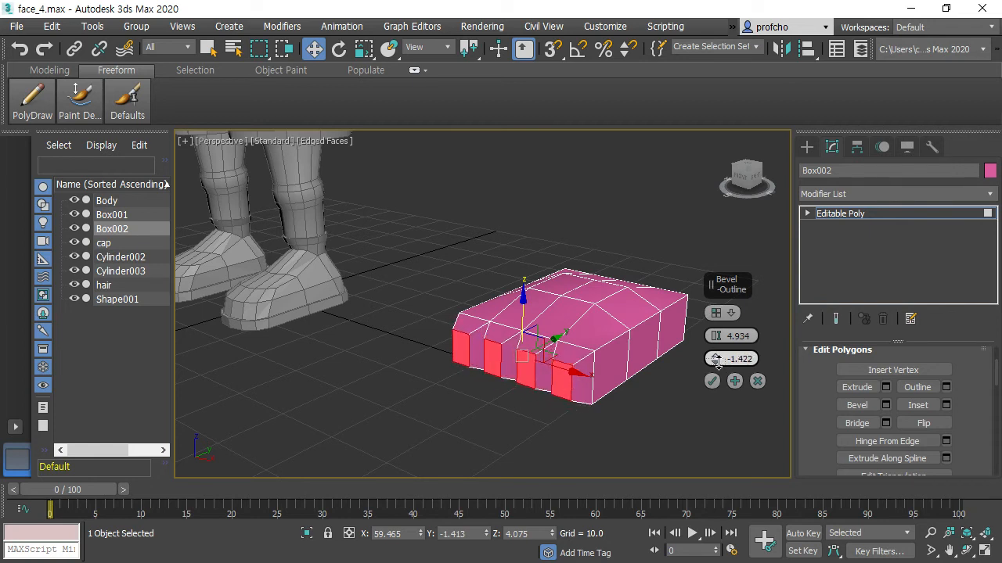
pyautogui.moveTo(717, 361); pyautogui.dragTo(717, 361)
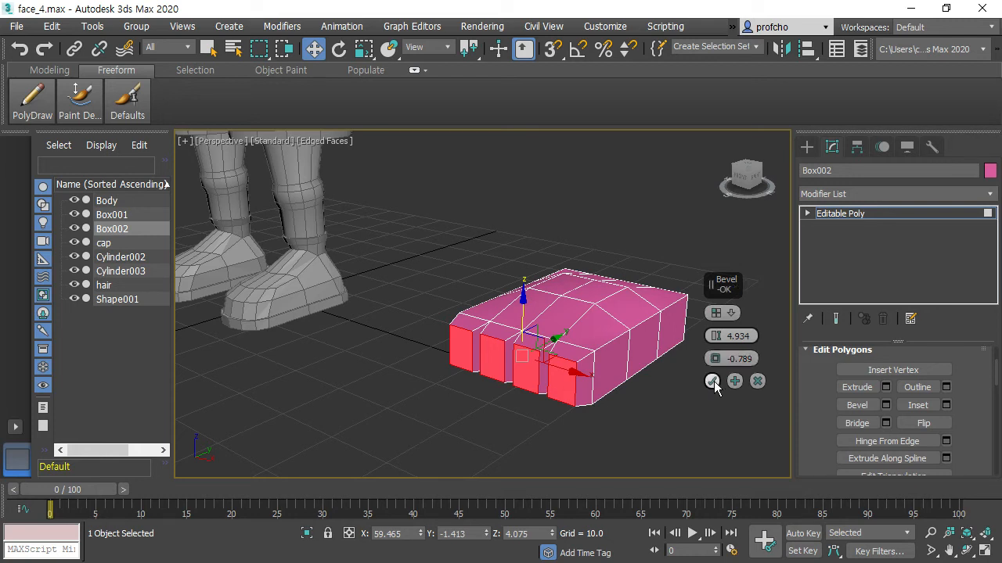
pyautogui.click(712, 381)
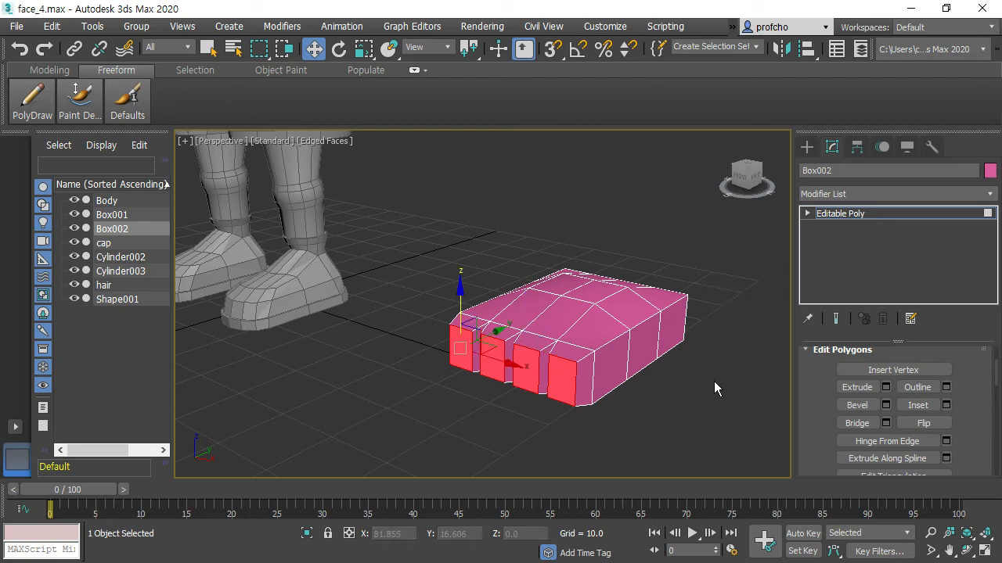
# Scale the four beveled polygons down slightly in height and extrude them by 19.92 as finger shapes.
pyautogui.press('r')
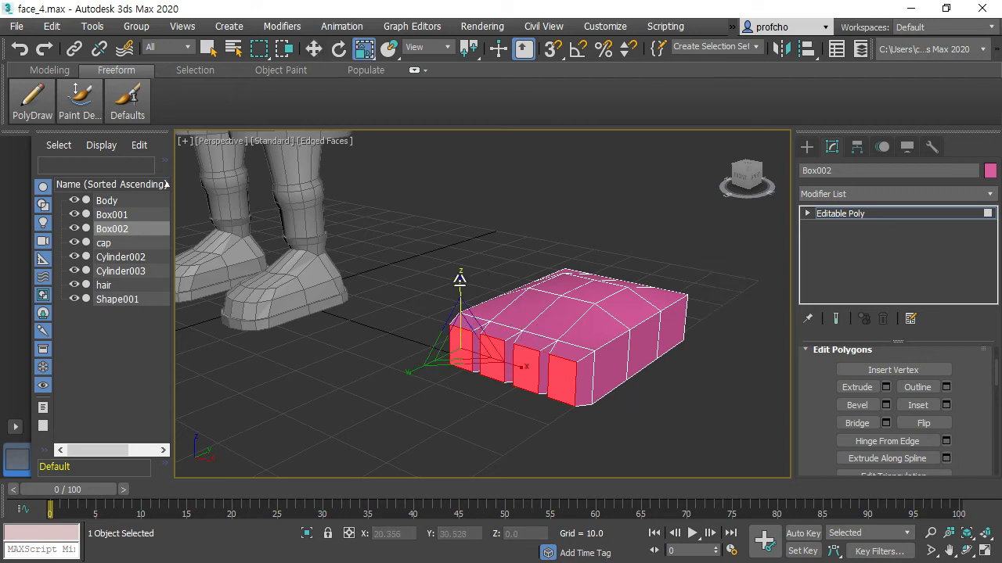
pyautogui.moveTo(459, 282); pyautogui.dragTo(460, 292)
pyautogui.click(886, 387)
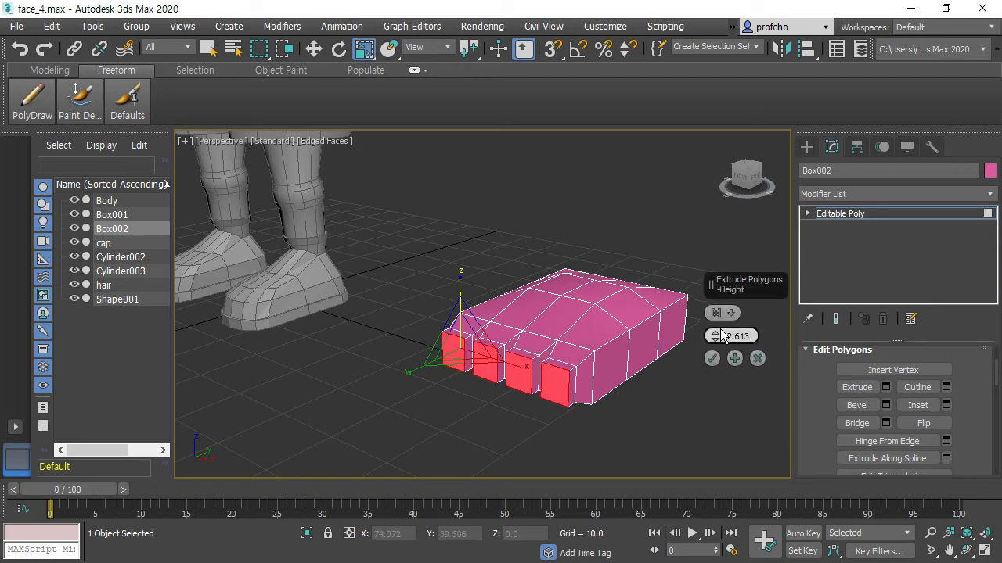
pyautogui.moveTo(715, 335); pyautogui.dragTo(720, 294)
pyautogui.keyDown('alt'); pyautogui.moveTo(481, 217); pyautogui.dragTo(477, 257, button='middle'); pyautogui.keyUp('alt')
pyautogui.scroll(-2, 499, 254)
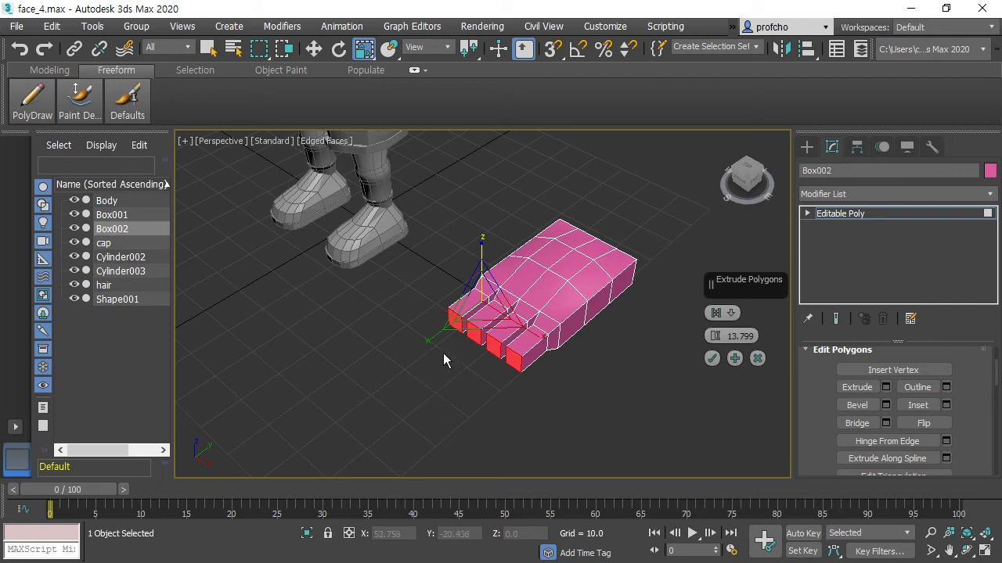
pyautogui.moveTo(715, 336); pyautogui.dragTo(716, 311)
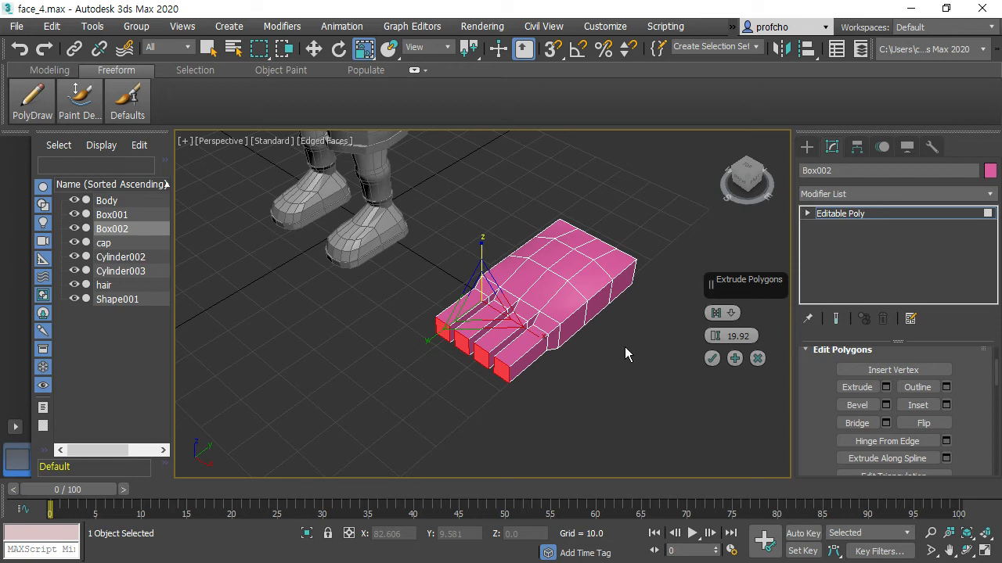
# Undo the finger extrusion on the hand and return to polygon editing with the four finger faces selected.
pyautogui.moveTo(451, 352); pyautogui.dragTo(462, 345)
pyautogui.press('w')
pyautogui.moveTo(540, 281); pyautogui.dragTo(547, 278)
pyautogui.hotkey('ctrl', 'z')
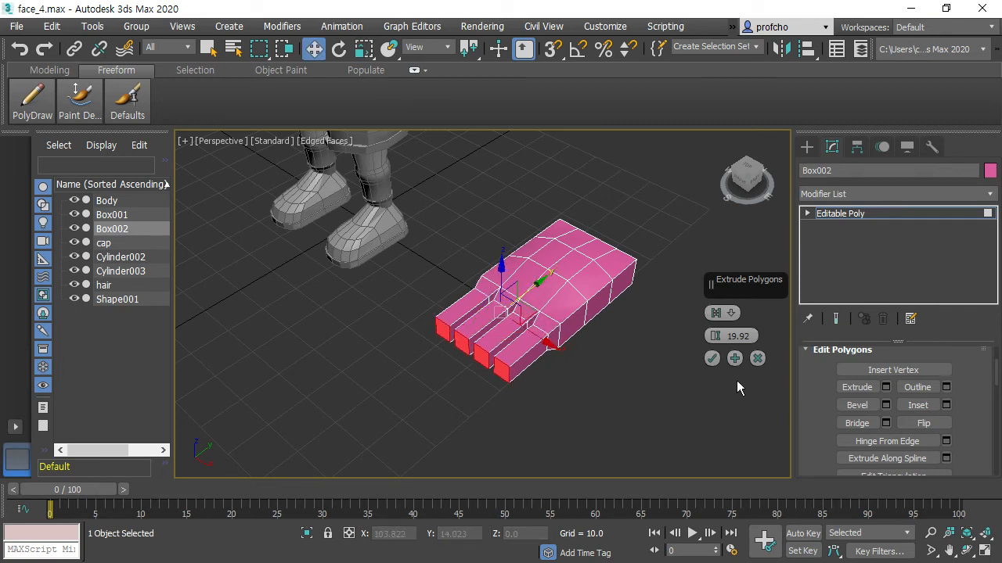
pyautogui.scroll(5, 959, 371)
pyautogui.click(854, 373)
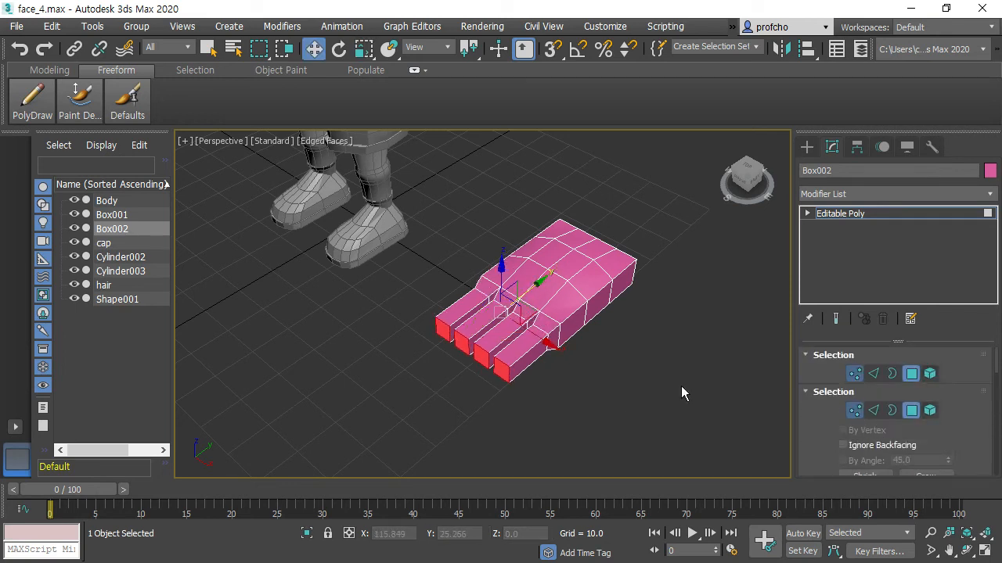
pyautogui.click(911, 373)
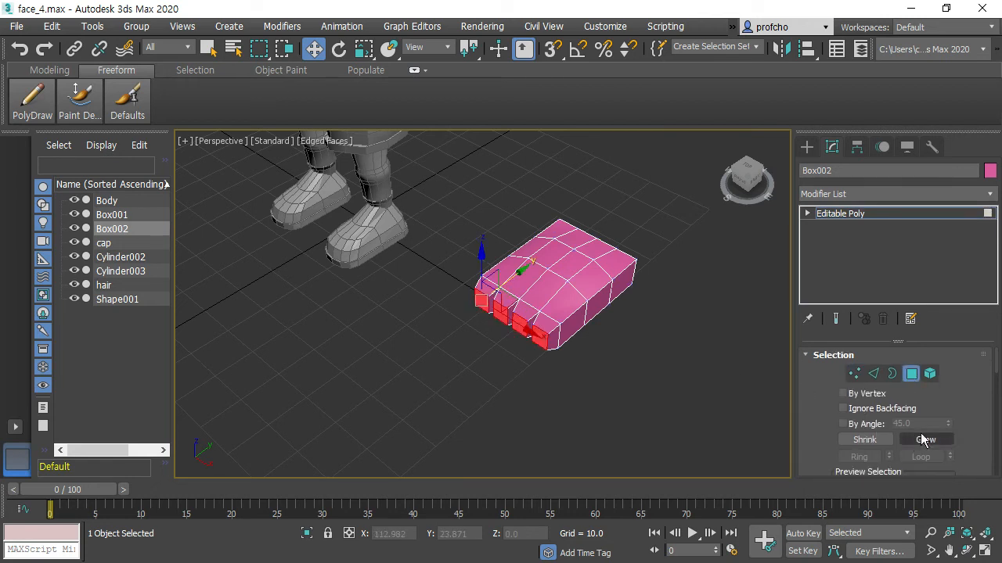
# Extrude the four finger faces by a height of 17.176 as the first finger segments.
pyautogui.scroll(-5, 900, 429)
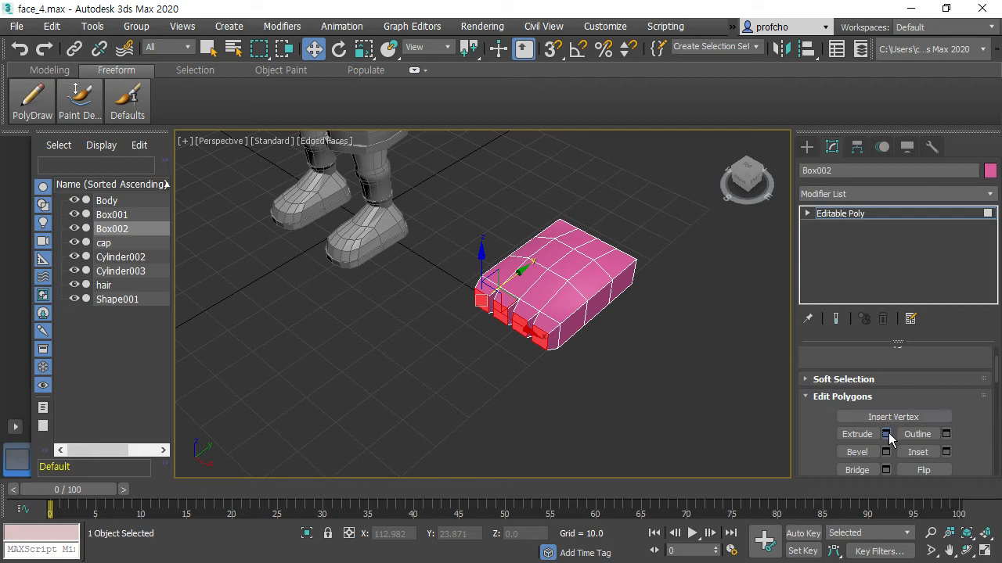
pyautogui.click(886, 434)
pyautogui.moveTo(714, 337)
pyautogui.mouseDown()
pyautogui.moveTo(717, 359)
pyautogui.moveTo(719, 348)
pyautogui.mouseUp()
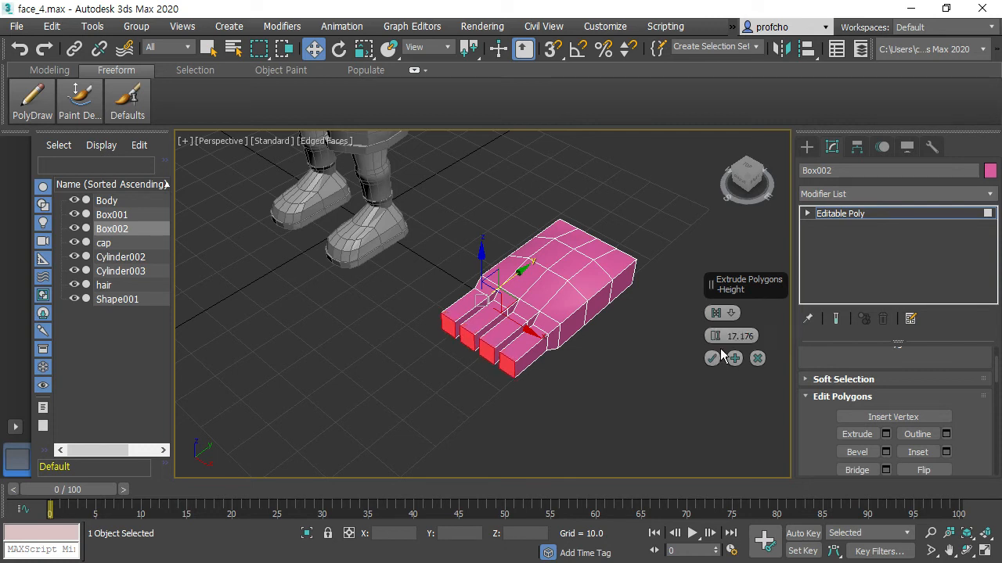
pyautogui.click(734, 358)
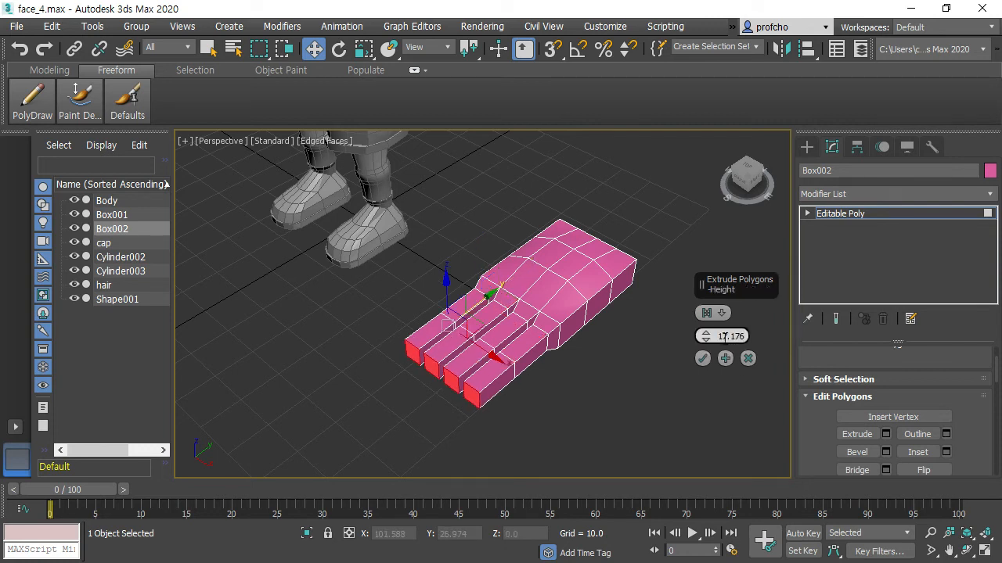
# Extrude the four fingers with two short joint segments of 2.613 each, followed by a longer fingertip segment.
pyautogui.moveTo(706, 344); pyautogui.dragTo(703, 395)
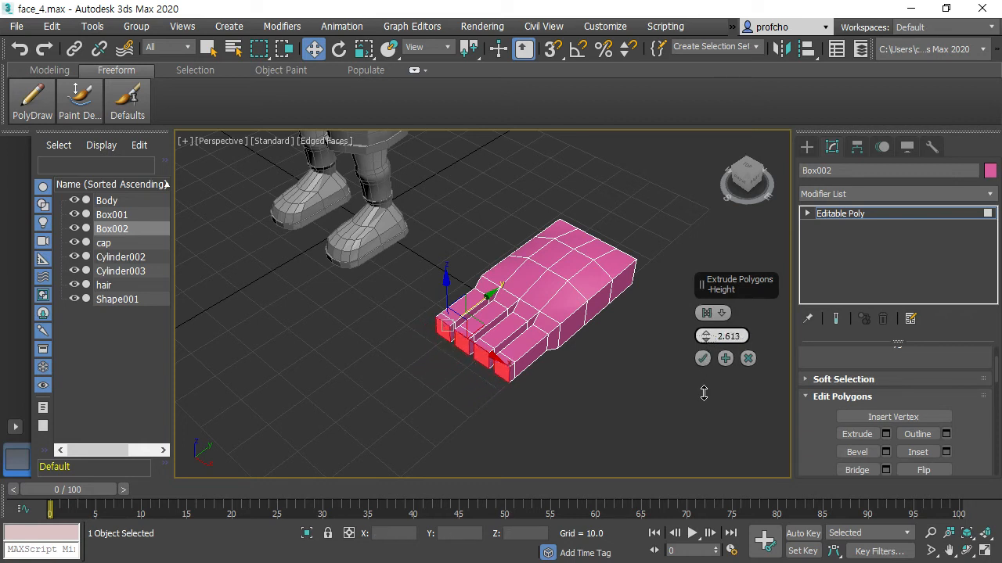
pyautogui.click(730, 359)
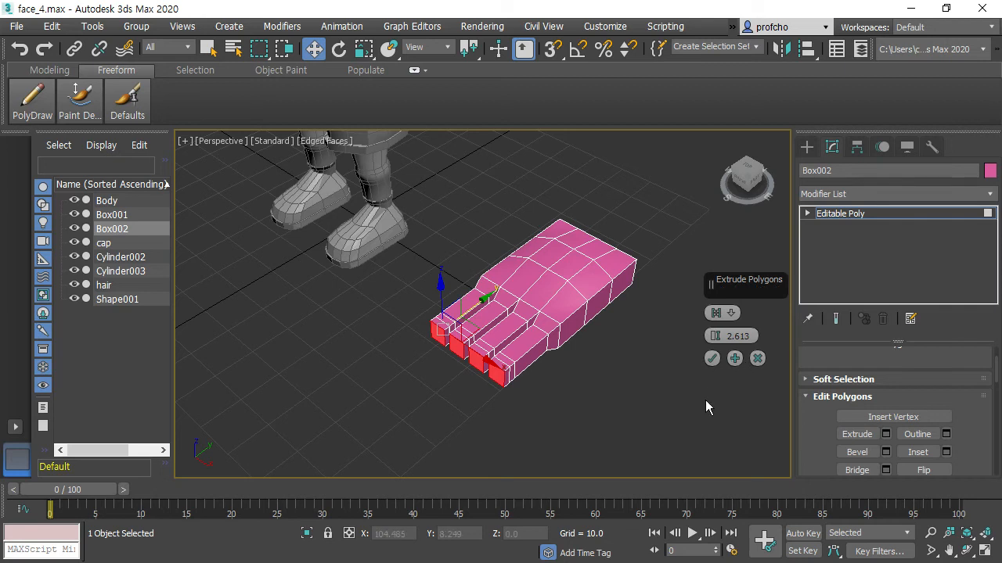
pyautogui.click(727, 358)
pyautogui.moveTo(709, 337); pyautogui.dragTo(714, 296)
pyautogui.click(712, 358)
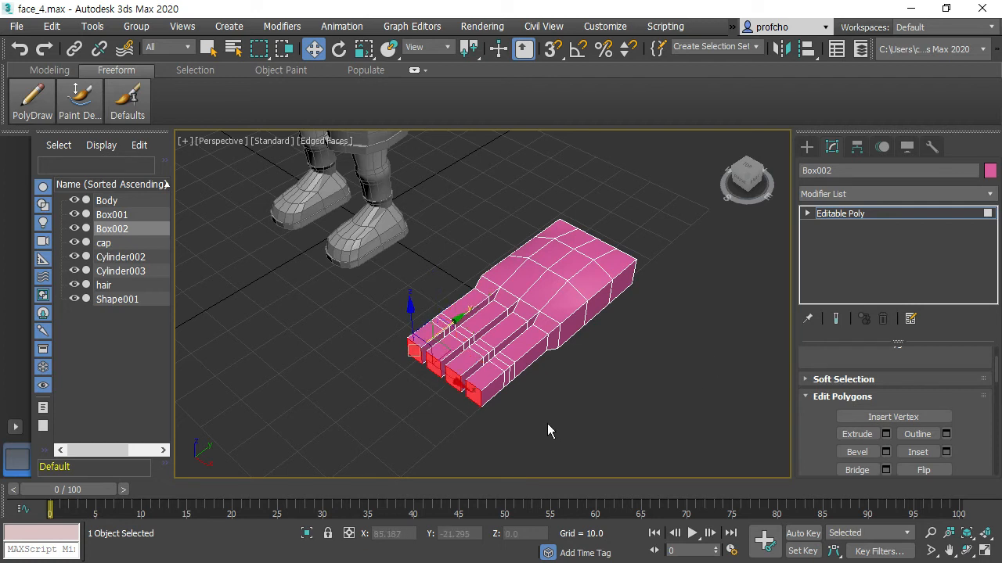
# Scale down the end faces of the four fingers to taper the fingertips.
pyautogui.press('r')
pyautogui.moveTo(400, 361); pyautogui.dragTo(451, 362)
pyautogui.scroll(5, 400, 375)
pyautogui.scroll(-3, 510, 341)
pyautogui.moveTo(510, 341); pyautogui.dragTo(478, 350)
# Extrude the middle face on the palm's side by a height of 11.056 to begin the thumb.
pyautogui.click(754, 400)
pyautogui.keyDown('alt'); pyautogui.moveTo(754, 400); pyautogui.dragTo(602, 334, button='middle'); pyautogui.keyUp('alt')
pyautogui.scroll(-3, 614, 405)
pyautogui.click(601, 332)
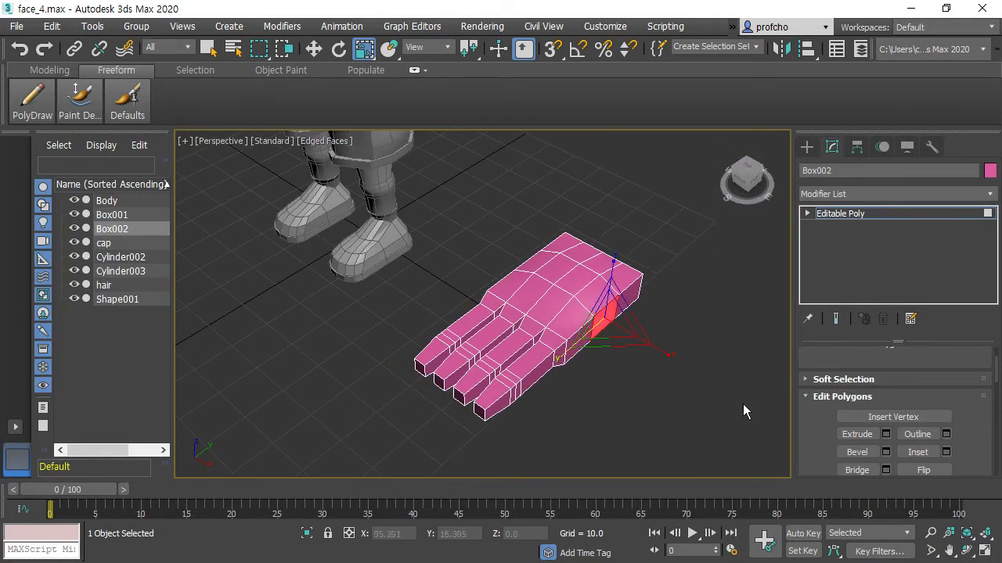
pyautogui.click(886, 433)
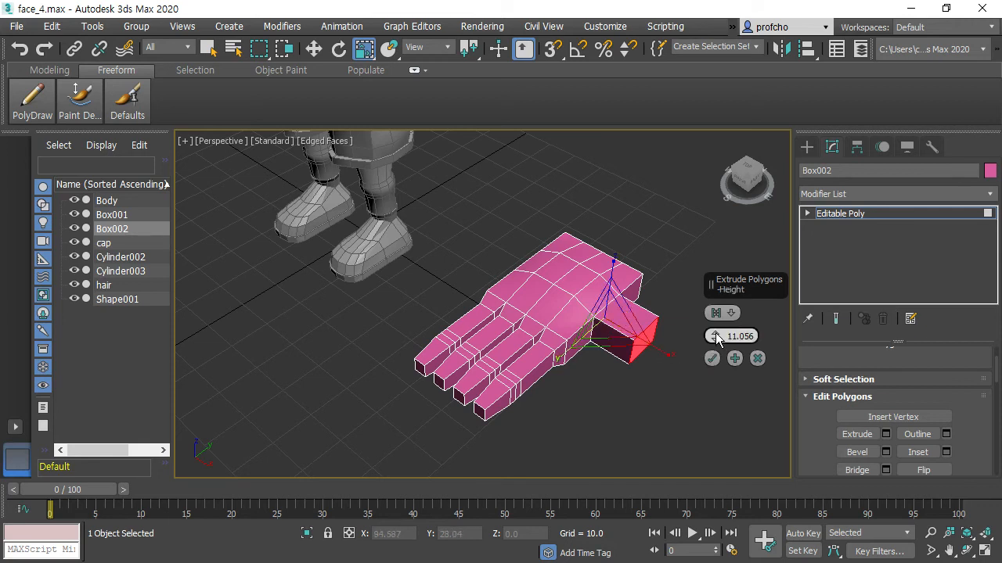
pyautogui.click(734, 358)
# Extrude the thumb with two short joint segments of 1.769 each and an end segment of 8.101.
pyautogui.moveTo(661, 227); pyautogui.dragTo(620, 226, button='middle')
pyautogui.moveTo(705, 339); pyautogui.dragTo(701, 376)
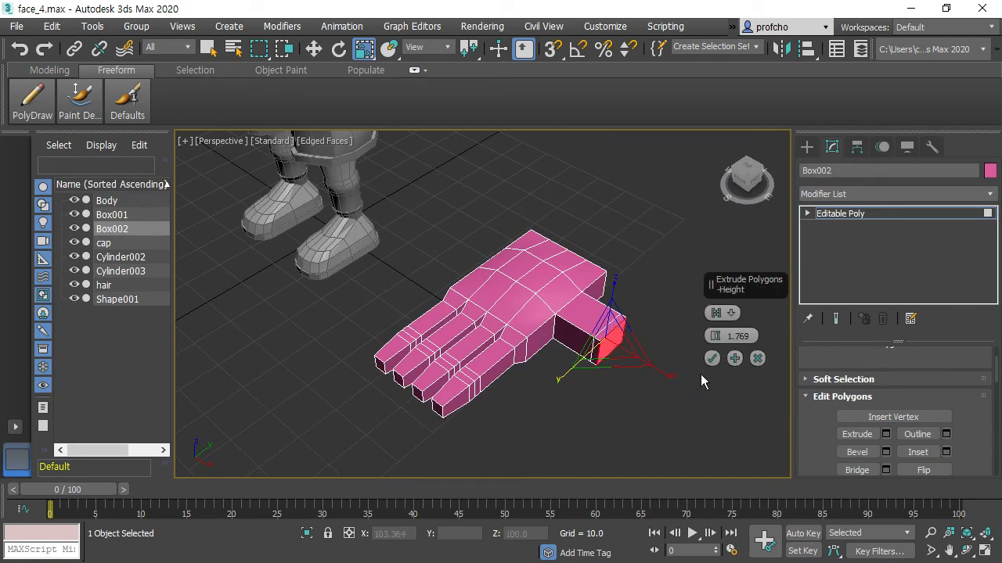
pyautogui.click(732, 358)
pyautogui.click(735, 358)
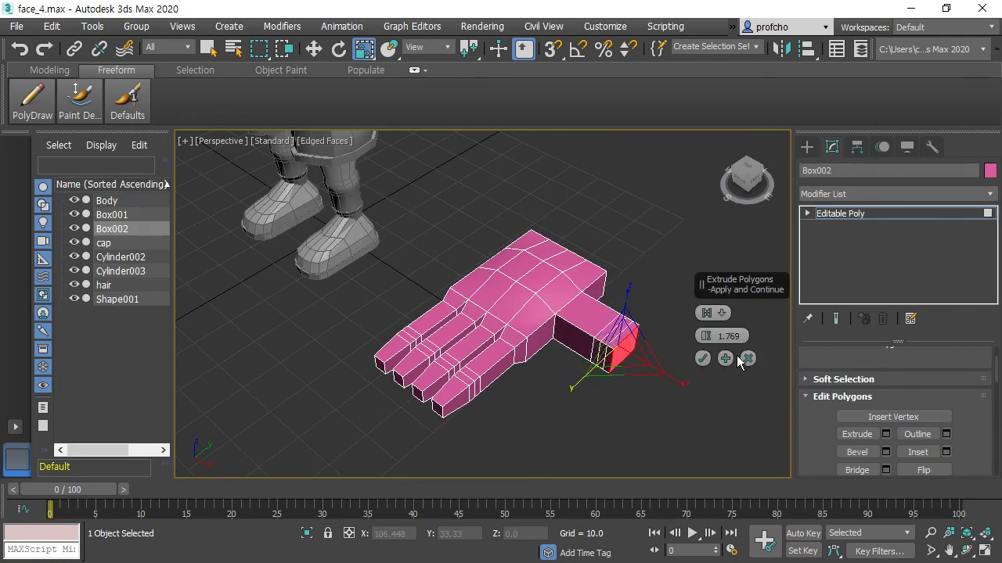
pyautogui.click(739, 360)
pyautogui.moveTo(719, 335); pyautogui.dragTo(714, 312)
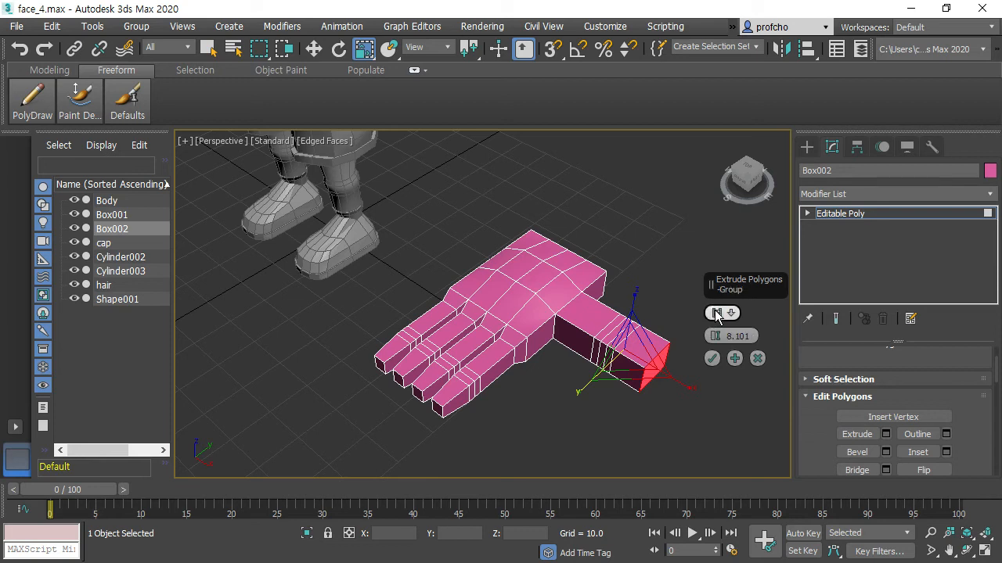
pyautogui.click(705, 360)
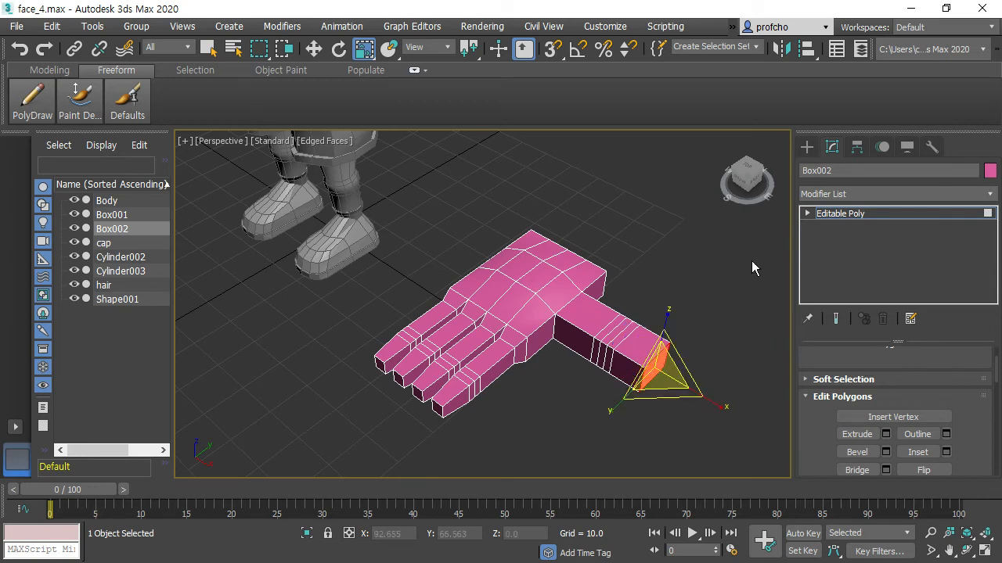
# In the top view, move the whole hand away from the character's arm to about X 83.2, Y 4.3.
pyautogui.click(738, 287)
pyautogui.press('t')
pyautogui.moveTo(613, 241); pyautogui.dragTo(450, 183, button='middle')
pyautogui.press('w')
pyautogui.click(524, 248)
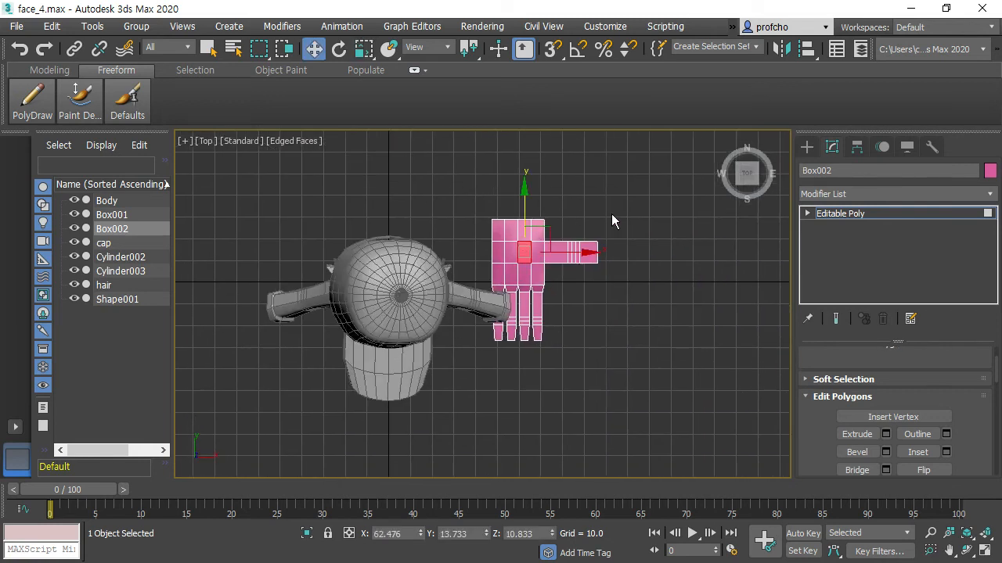
pyautogui.click(841, 213)
pyautogui.moveTo(544, 228); pyautogui.dragTo(595, 247)
pyautogui.scroll(2, 623, 211)
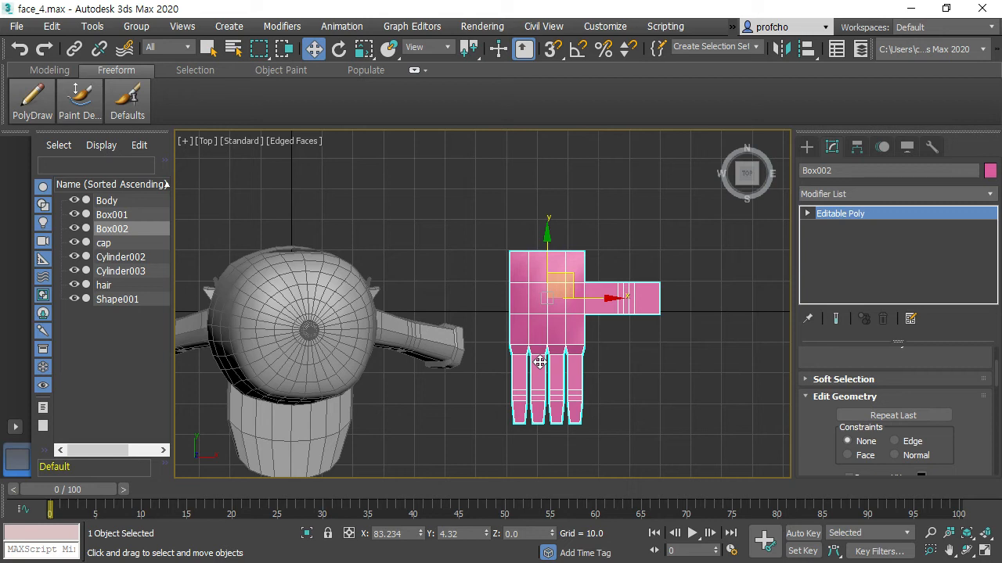
# Select the thumb's vertices beyond its base segment and rotate them so the thumb angles toward the fingertips.
pyautogui.scroll(4, 859, 377)
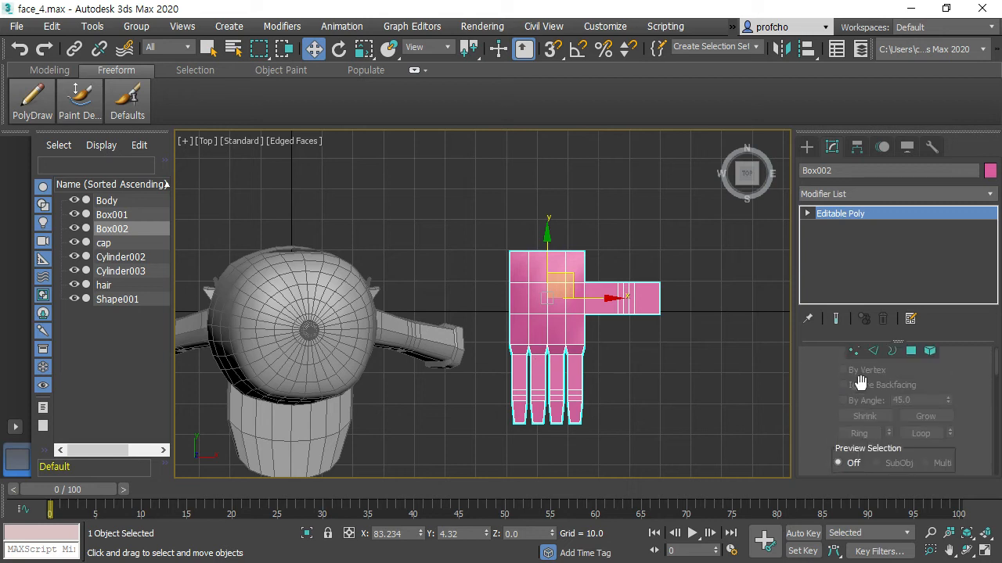
pyautogui.click(854, 373)
pyautogui.moveTo(603, 270); pyautogui.dragTo(645, 322)
pyautogui.press('e')
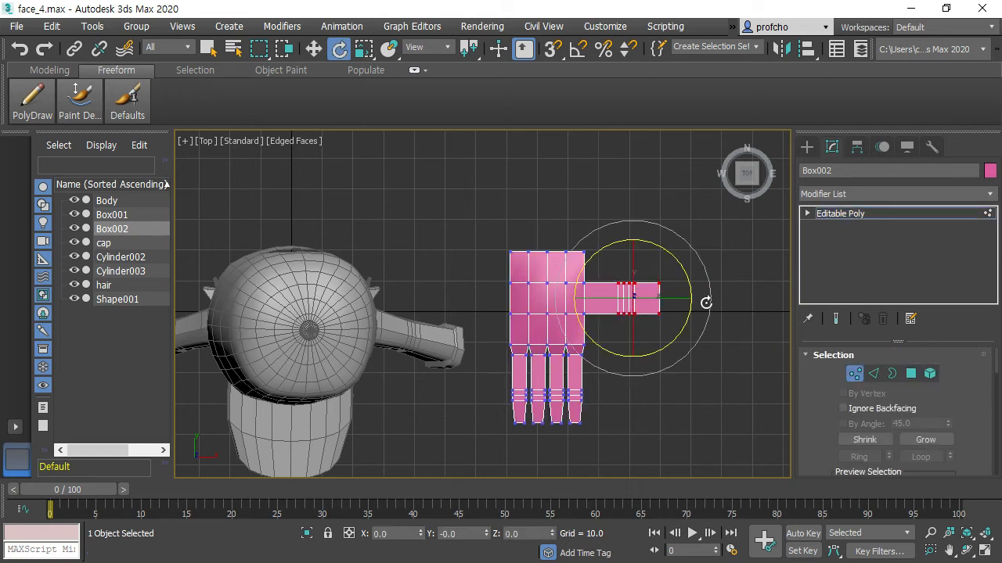
pyautogui.moveTo(666, 253); pyautogui.dragTo(653, 329)
pyautogui.press('w')
pyautogui.press('r')
pyautogui.press('e')
pyautogui.moveTo(650, 282)
pyautogui.mouseDown()
pyautogui.moveTo(669, 288)
pyautogui.moveTo(631, 290)
pyautogui.moveTo(650, 268)
pyautogui.mouseUp()
pyautogui.press('w')
pyautogui.press('e')
pyautogui.scroll(5, 635, 291)
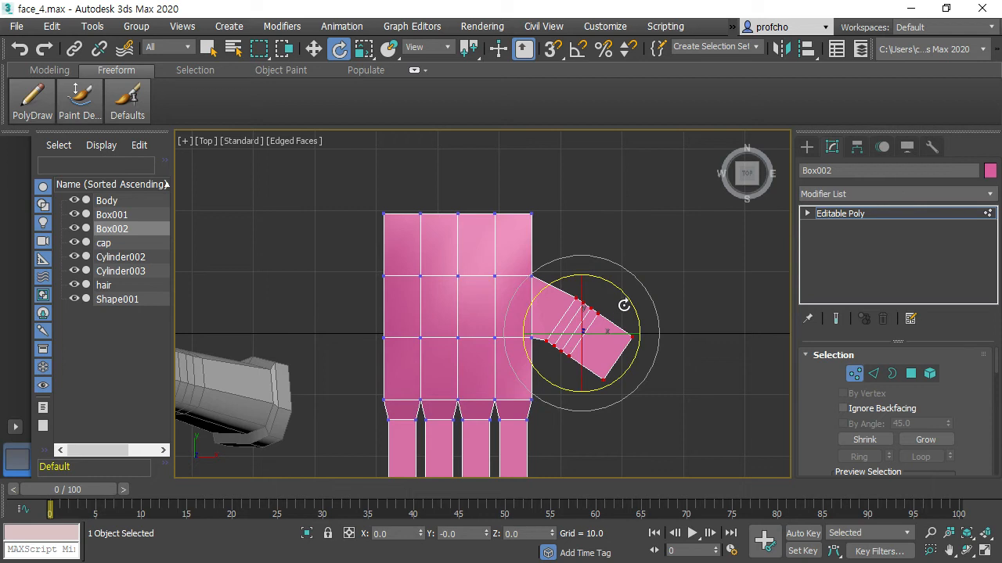
# Reposition the selected outer thumb vertices farther from the palm and refine their angle.
pyautogui.press('w')
pyautogui.moveTo(607, 314); pyautogui.dragTo(639, 331)
pyautogui.press('e')
pyautogui.press('w')
# Select the vertices of the thumb's end segment, then rotate and shift them to bend the thumb at its joint.
pyautogui.click(680, 397)
pyautogui.moveTo(654, 420); pyautogui.dragTo(574, 379)
pyautogui.moveTo(677, 394); pyautogui.dragTo(629, 347)
pyautogui.moveTo(686, 417); pyautogui.dragTo(618, 353)
pyautogui.press('e')
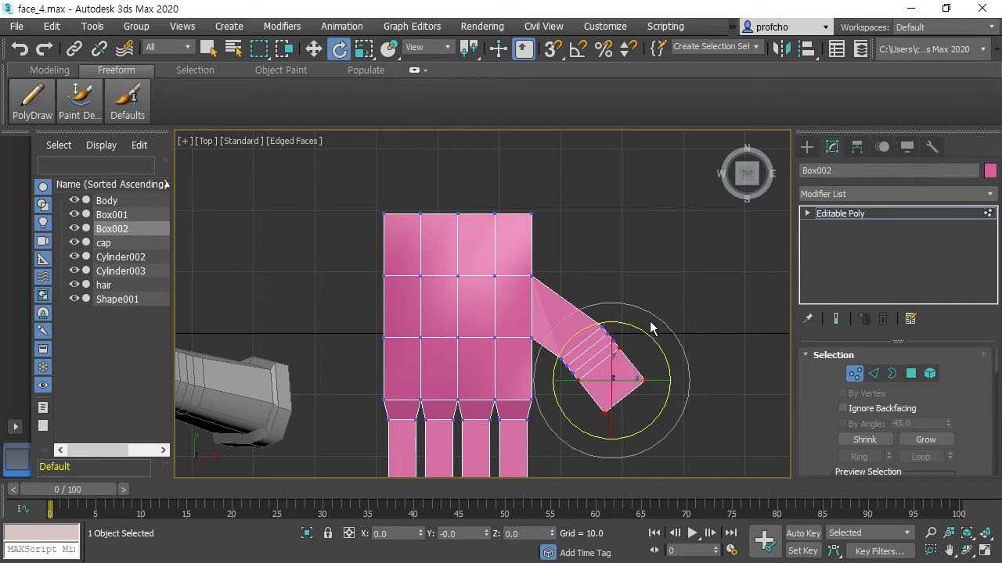
pyautogui.press('w')
pyautogui.moveTo(633, 359); pyautogui.dragTo(639, 361)
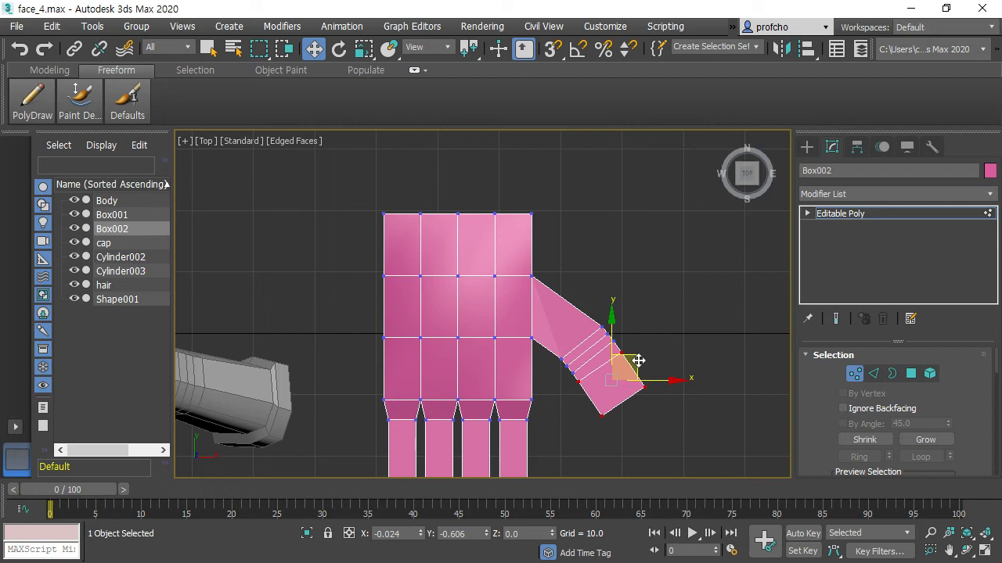
pyautogui.press('e')
pyautogui.press('w')
# Select the vertices at the thumb's tip and scale them to 70 percent to taper it.
pyautogui.click(643, 421)
pyautogui.moveTo(643, 420); pyautogui.dragTo(651, 400)
pyautogui.moveTo(671, 282)
pyautogui.mouseDown(button='middle')
pyautogui.moveTo(684, 206)
pyautogui.moveTo(678, 282)
pyautogui.mouseUp(button='middle')
pyautogui.press('r')
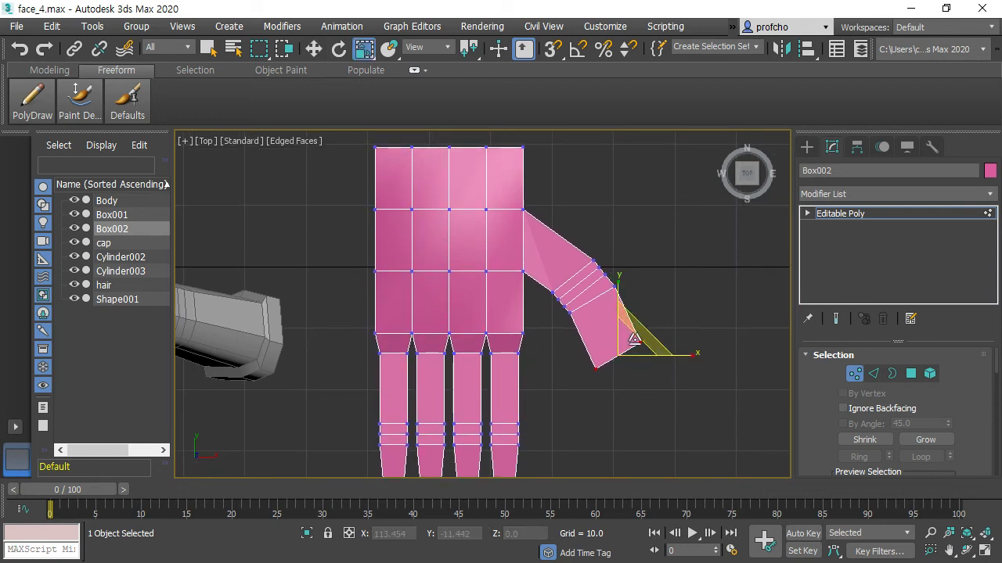
pyautogui.moveTo(643, 345); pyautogui.dragTo(613, 364)
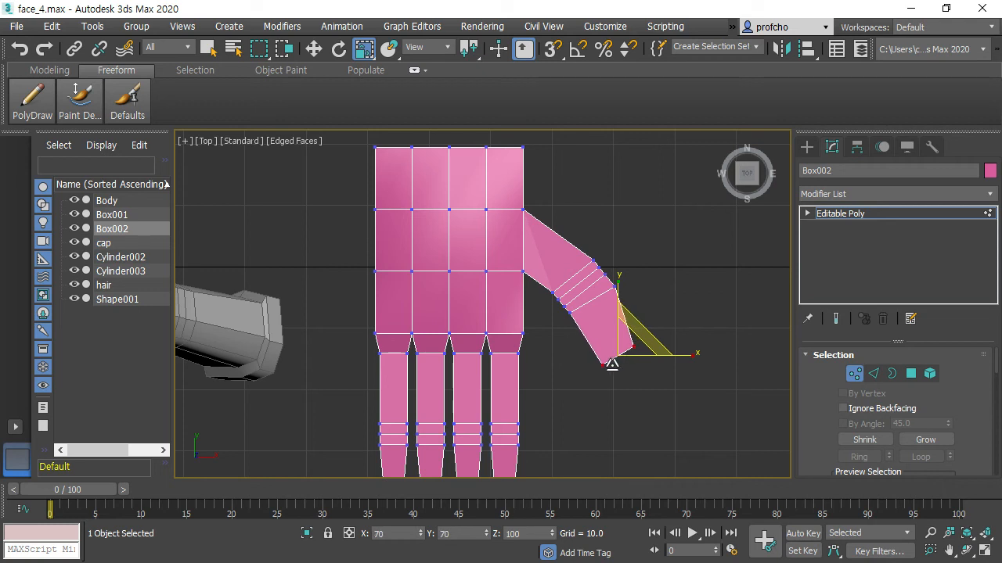
pyautogui.click(652, 299)
pyautogui.moveTo(660, 313); pyautogui.dragTo(642, 340)
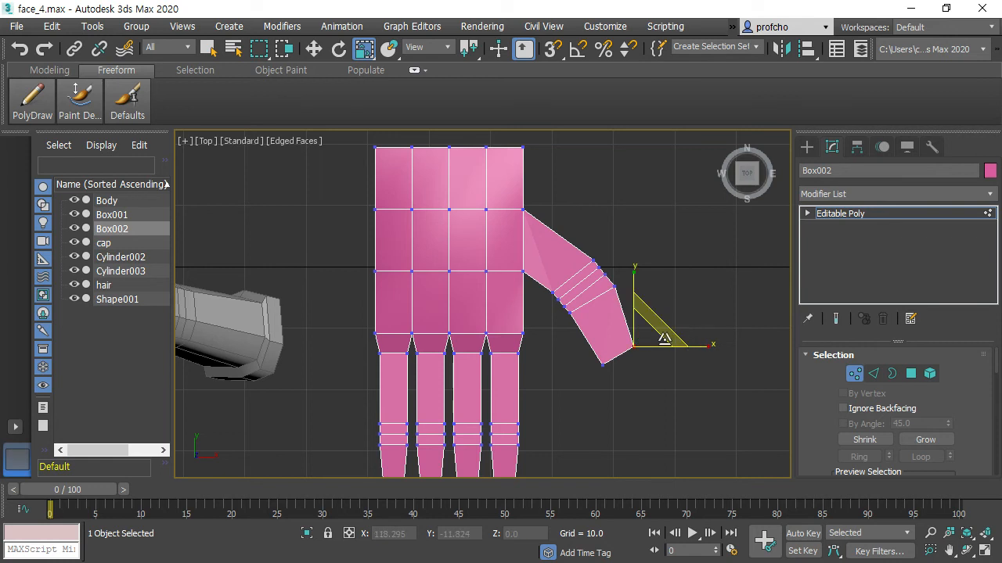
# Select all the thumb's outer vertices and rotate them to tilt the thumb out of the palm's plane.
pyautogui.click(654, 403)
pyautogui.moveTo(546, 209); pyautogui.dragTo(656, 392)
pyautogui.press('e')
pyautogui.moveTo(609, 301)
pyautogui.mouseDown()
pyautogui.moveTo(632, 299)
pyautogui.moveTo(609, 285)
pyautogui.mouseUp()
pyautogui.press('w')
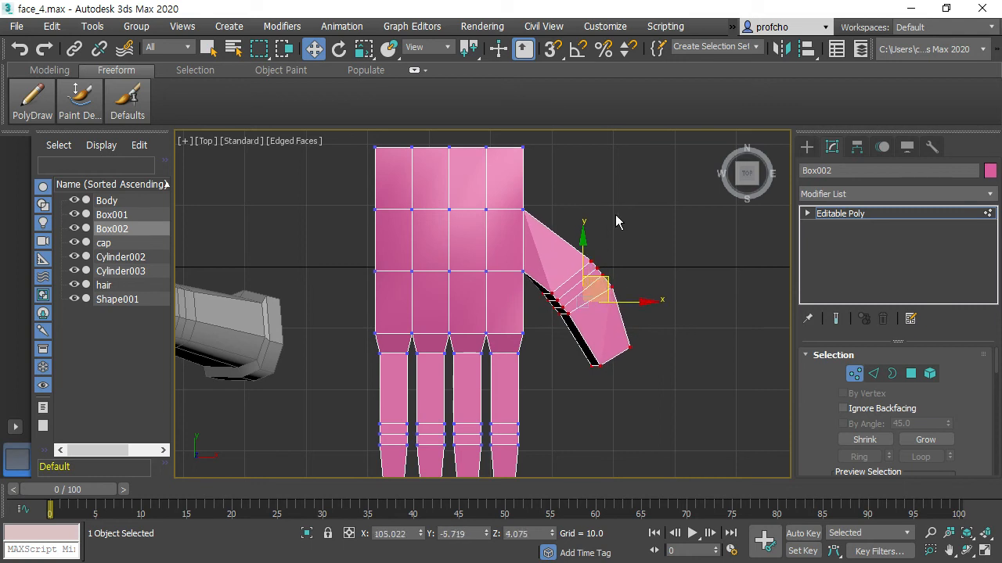
pyautogui.click(615, 216)
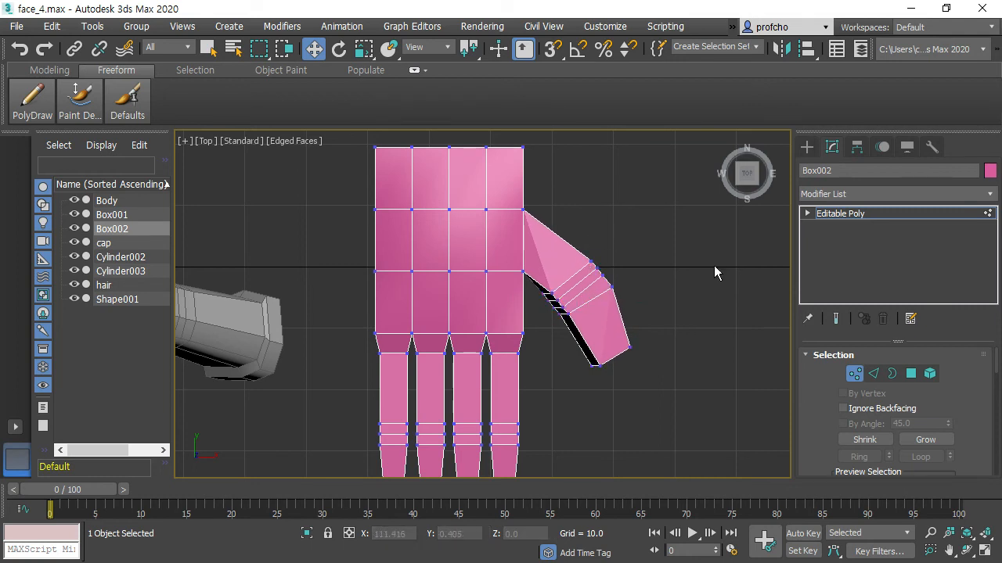
# Select the edge loop where the thumb's base segment meets the joint, then rotate and move it toward the palm.
pyautogui.click(875, 374)
pyautogui.click(574, 280)
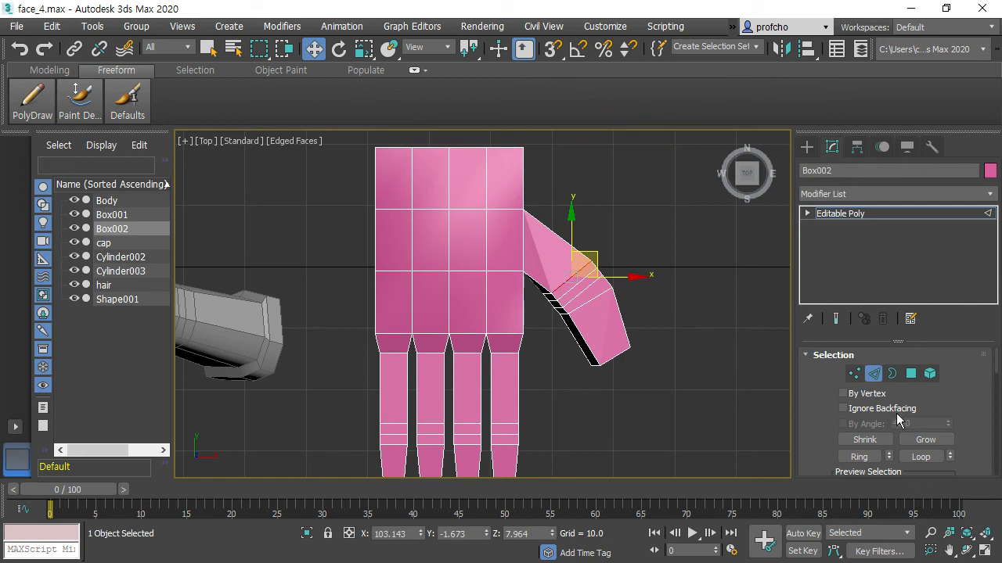
pyautogui.click(931, 459)
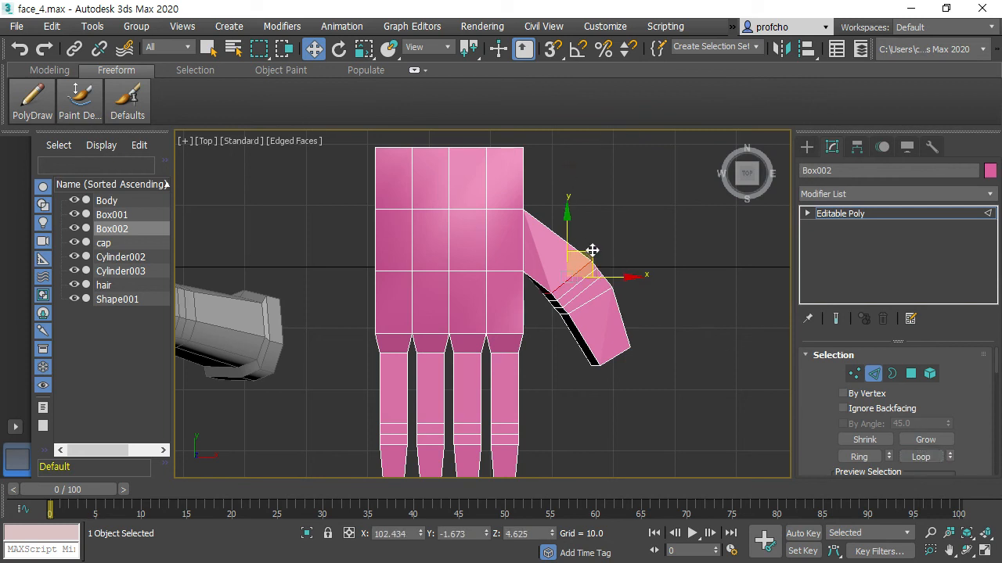
pyautogui.press('e')
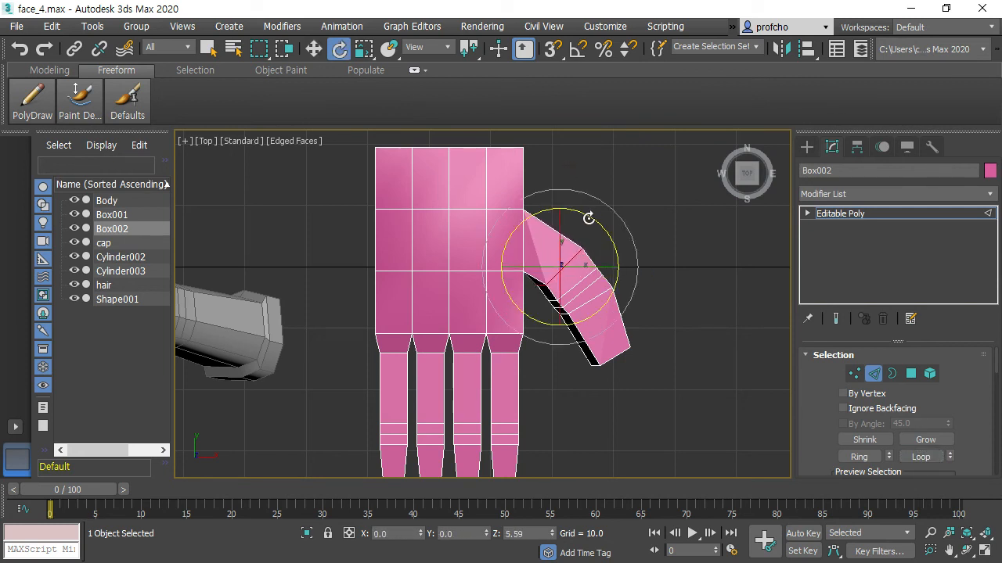
pyautogui.press('w')
pyautogui.moveTo(585, 237); pyautogui.dragTo(585, 236)
# Leave sub-object editing and deselect the hand.
pyautogui.press('1')
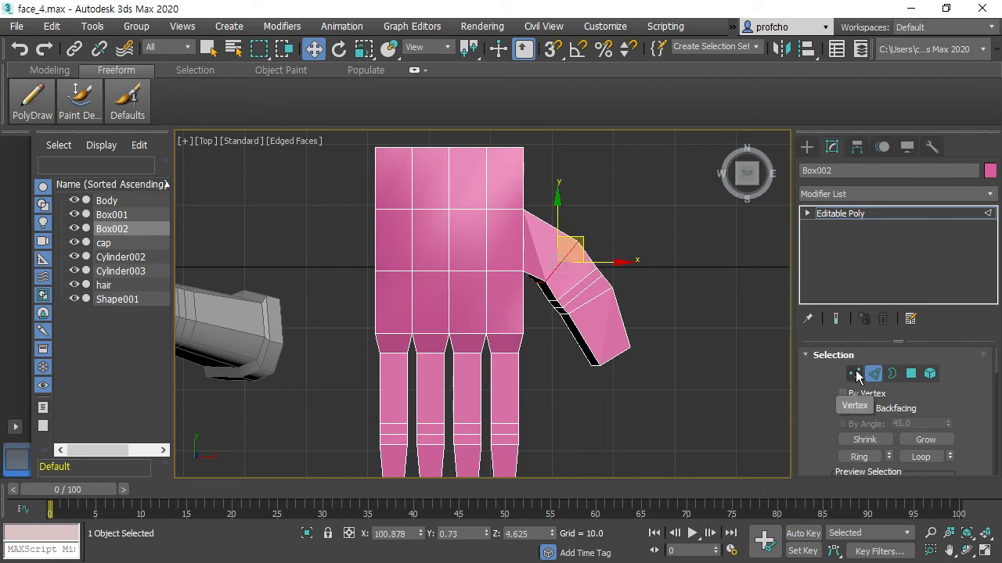
pyautogui.moveTo(568, 317); pyautogui.dragTo(569, 315)
pyautogui.click(548, 311)
pyautogui.moveTo(582, 281); pyautogui.dragTo(583, 281)
pyautogui.click(717, 238)
pyautogui.click(852, 377)
pyautogui.click(642, 383)
pyautogui.scroll(-2, 644, 386)
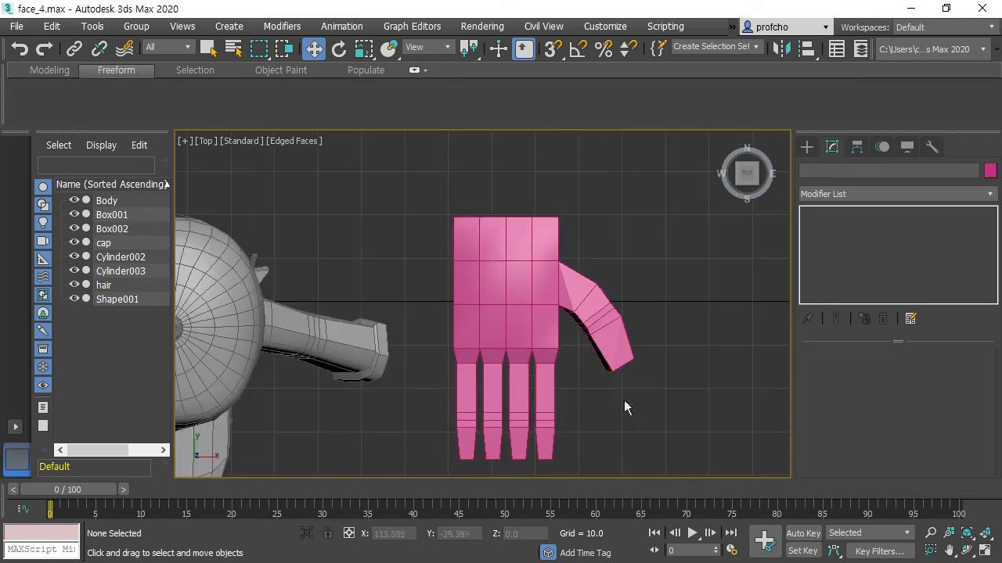
# Select the row of vertices along the hand's wrist edge and scale it narrower.
pyautogui.click(518, 250)
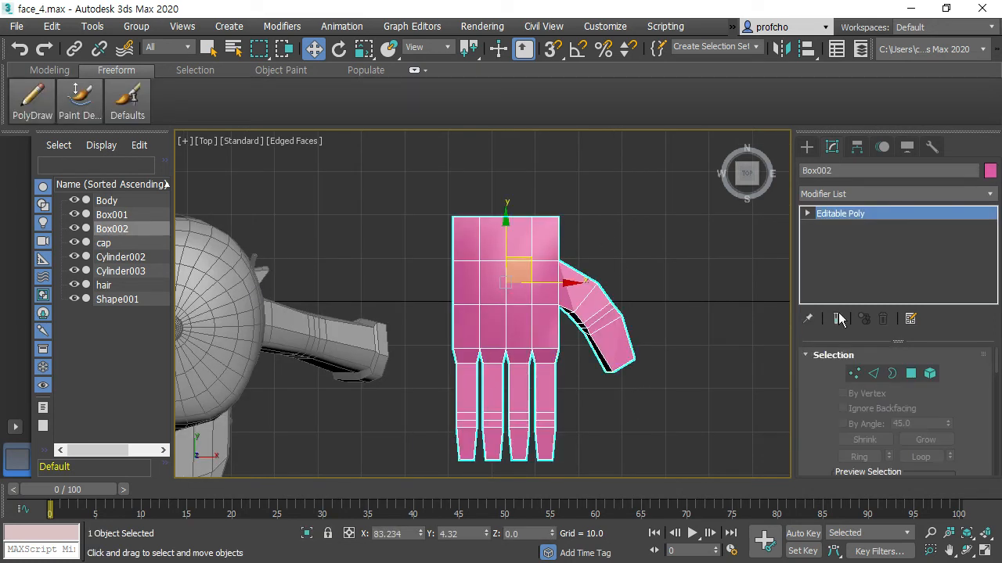
pyautogui.click(855, 374)
pyautogui.moveTo(605, 235); pyautogui.dragTo(603, 234)
pyautogui.press('r')
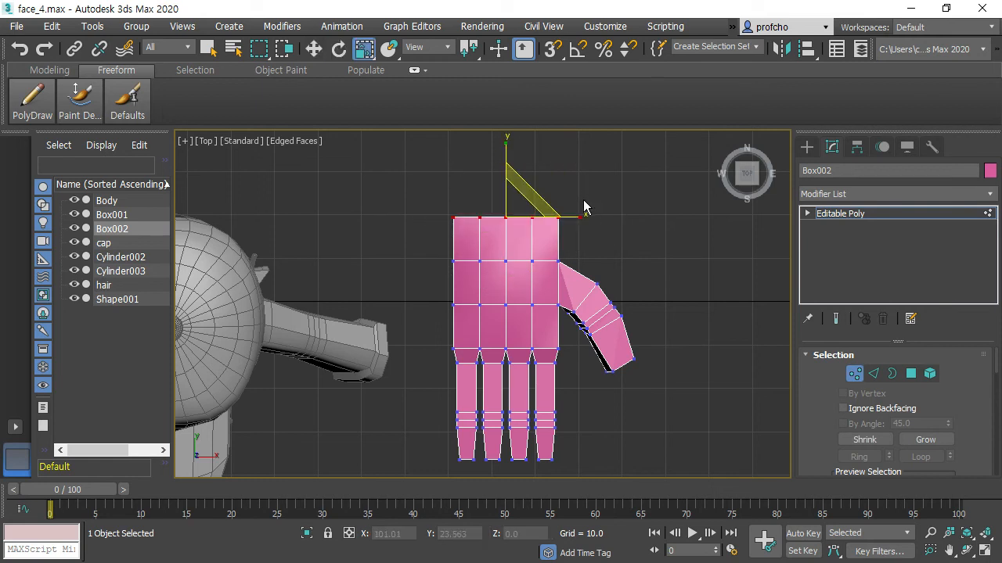
pyautogui.moveTo(551, 211)
pyautogui.mouseDown()
pyautogui.moveTo(576, 214)
pyautogui.moveTo(567, 214)
pyautogui.mouseUp()
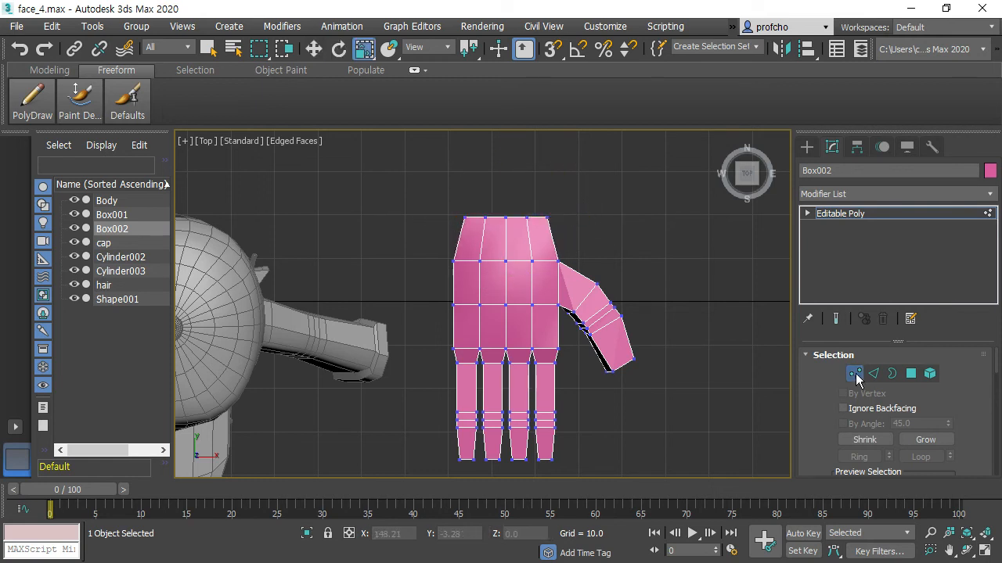
# Leave vertex editing, select the whole hand and scale it shorter along its wrist-to-fingertip length.
pyautogui.click(855, 374)
pyautogui.click(707, 320)
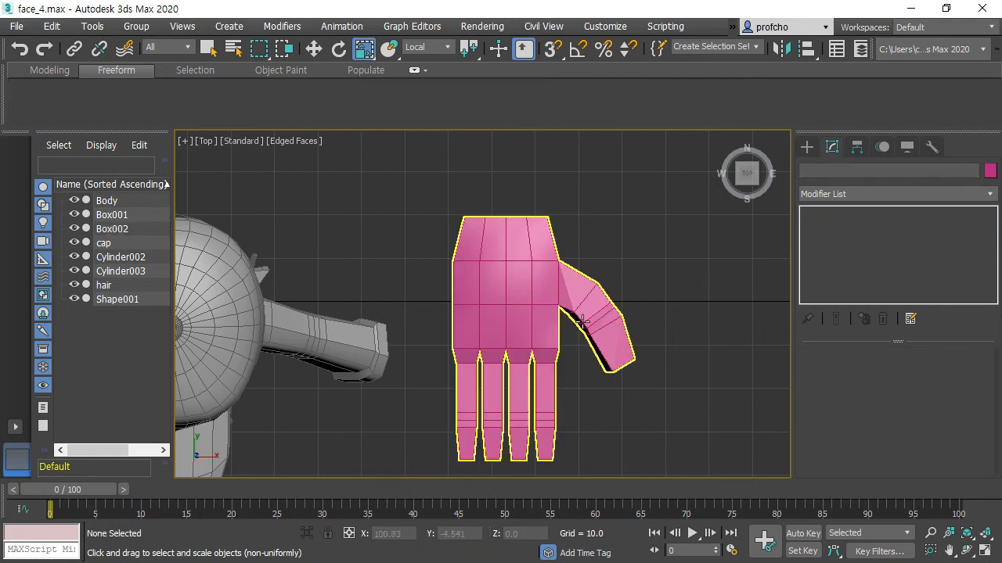
pyautogui.click(530, 286)
pyautogui.press('w')
pyautogui.press('r')
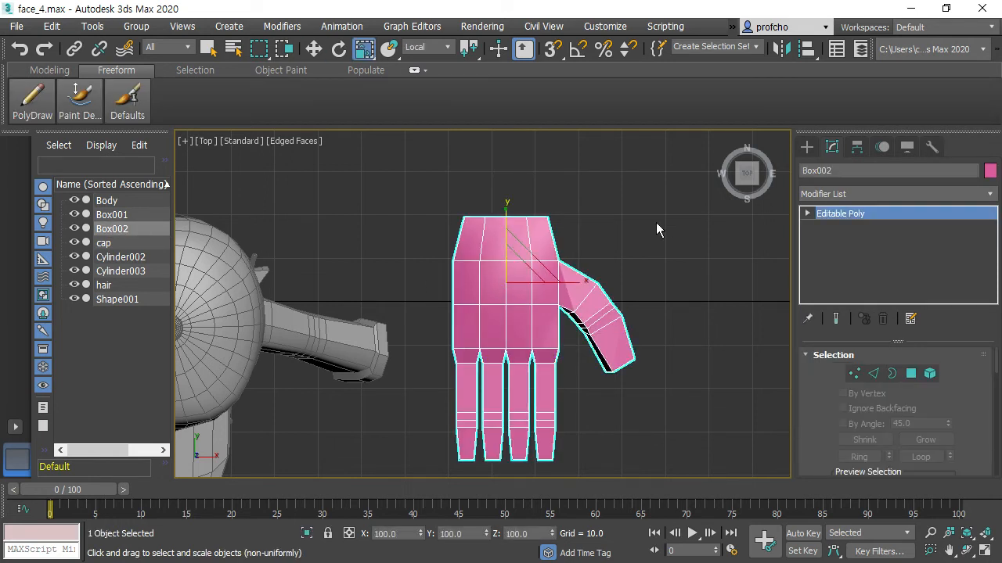
pyautogui.moveTo(506, 213); pyautogui.dragTo(519, 229)
# Select the joint and tip vertices of all four fingers and move them toward the palm to shorten the fingers.
pyautogui.click(854, 373)
pyautogui.moveTo(614, 434); pyautogui.dragTo(452, 380)
pyautogui.press('w')
pyautogui.moveTo(509, 350); pyautogui.dragTo(507, 330)
pyautogui.click(507, 330)
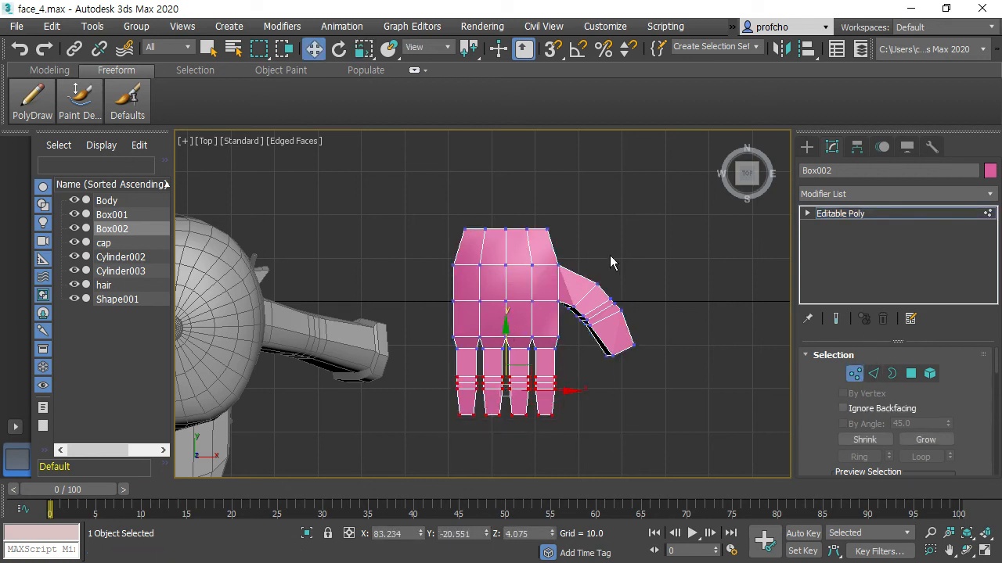
# Select the thumb's outer vertices, move them closer to the palm and clear the selection.
pyautogui.moveTo(639, 345); pyautogui.dragTo(678, 378)
pyautogui.press('r')
pyautogui.moveTo(610, 301)
pyautogui.mouseDown()
pyautogui.moveTo(611, 320)
pyautogui.moveTo(613, 292)
pyautogui.mouseUp()
pyautogui.press('w')
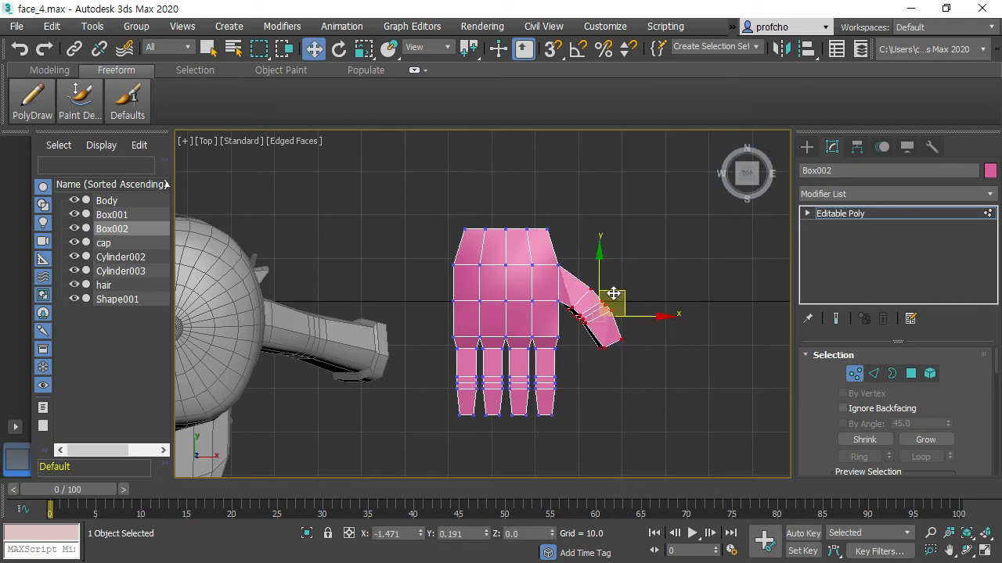
pyautogui.click(665, 259)
# Switch to the perspective view of the hand's wrist end and leave vertex editing with the hand selected.
pyautogui.press('p')
pyautogui.keyDown('alt'); pyautogui.moveTo(687, 349); pyautogui.dragTo(611, 331, button='middle'); pyautogui.keyUp('alt')
pyautogui.keyDown('alt'); pyautogui.moveTo(694, 328); pyautogui.dragTo(577, 289, button='middle'); pyautogui.keyUp('alt')
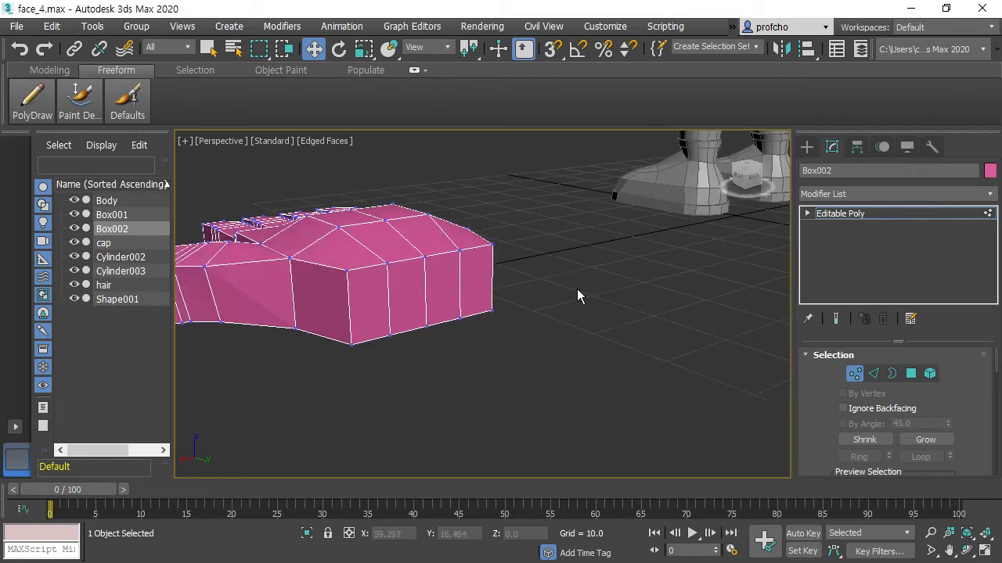
pyautogui.click(855, 373)
pyautogui.click(477, 376)
pyautogui.click(411, 292)
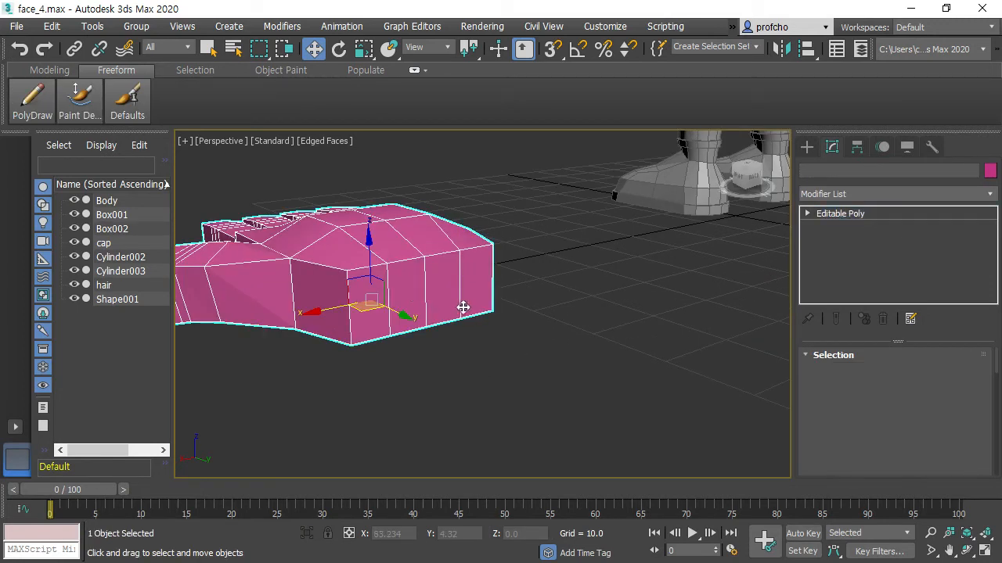
pyautogui.click(855, 373)
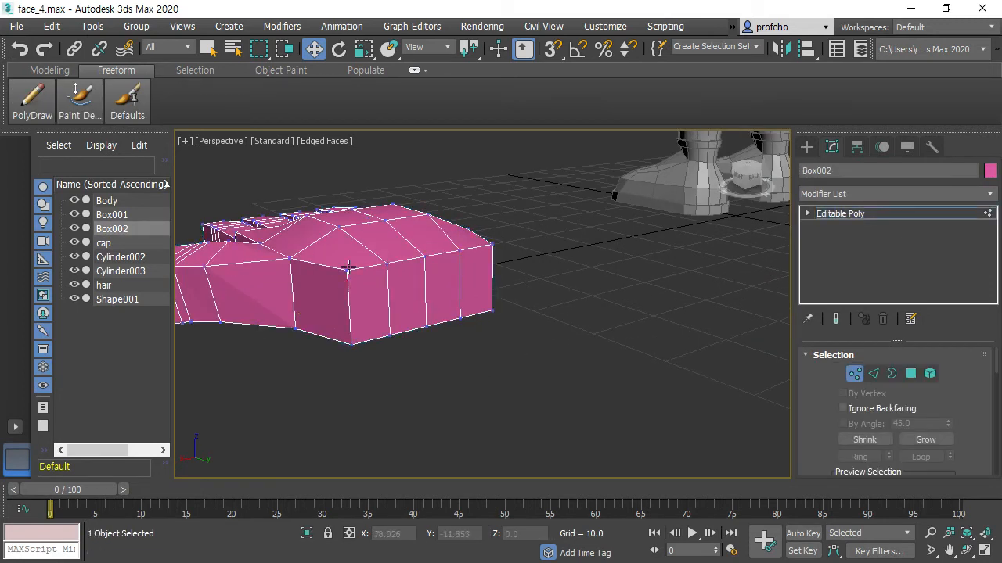
pyautogui.click(346, 270)
pyautogui.click(855, 373)
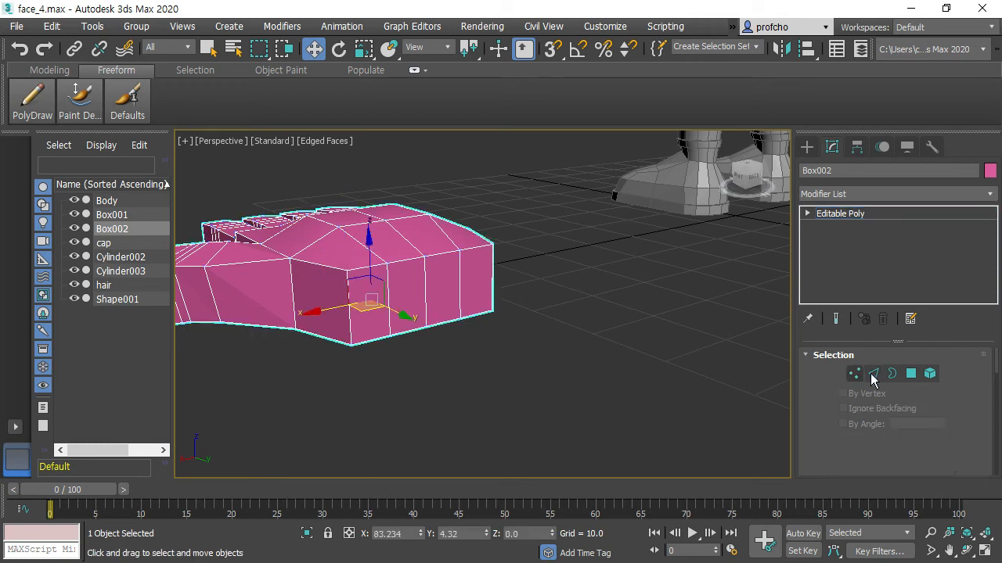
# Apply a Relax modifier to the hand and check its softened shape from the fingers and the wrist.
pyautogui.keyDown('alt'); pyautogui.moveTo(441, 318); pyautogui.dragTo(507, 377, button='middle'); pyautogui.keyUp('alt')
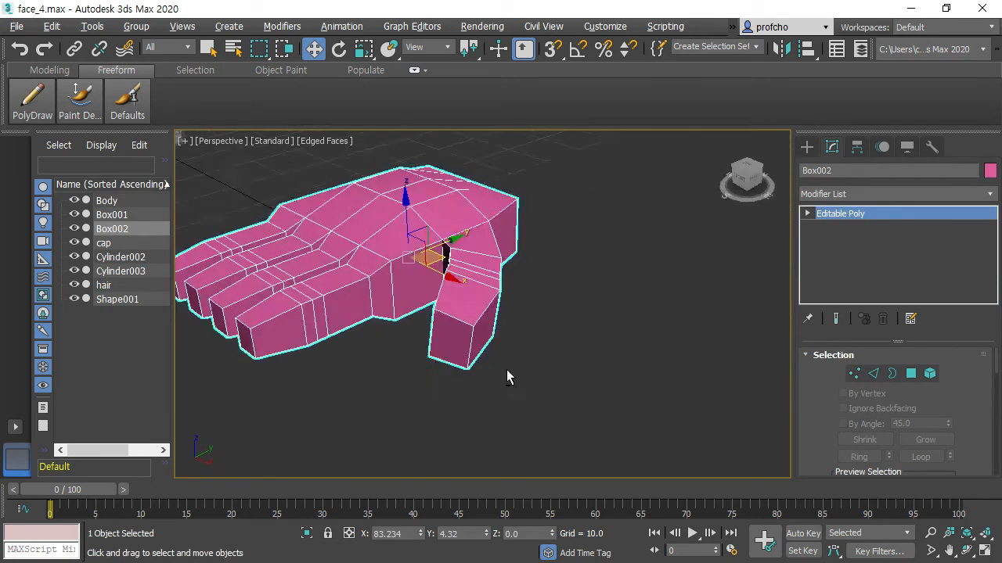
pyautogui.scroll(2, 506, 376)
pyautogui.click(991, 194)
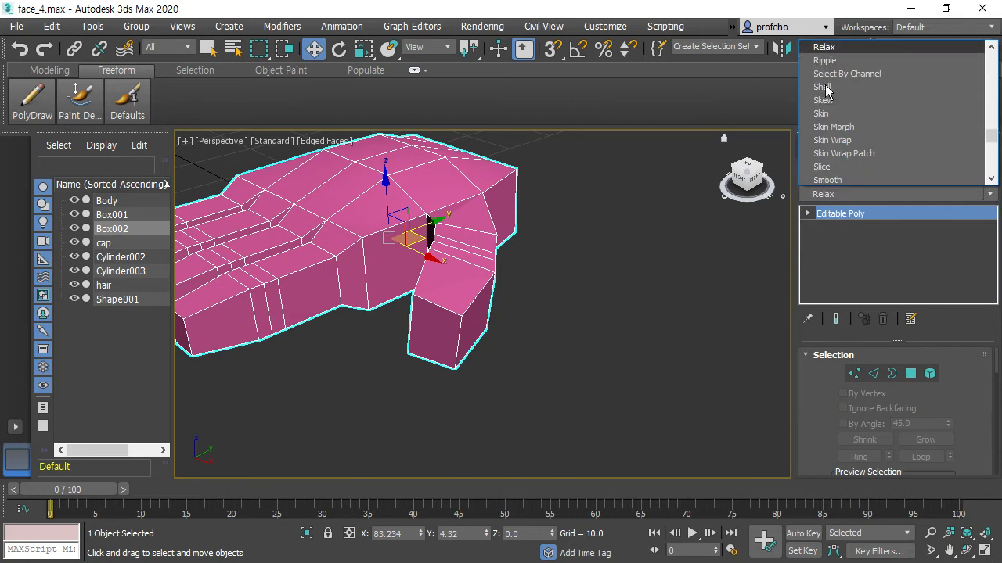
pyautogui.click(824, 47)
pyautogui.moveTo(579, 193); pyautogui.dragTo(719, 248, button='middle')
pyautogui.scroll(-2, 719, 249)
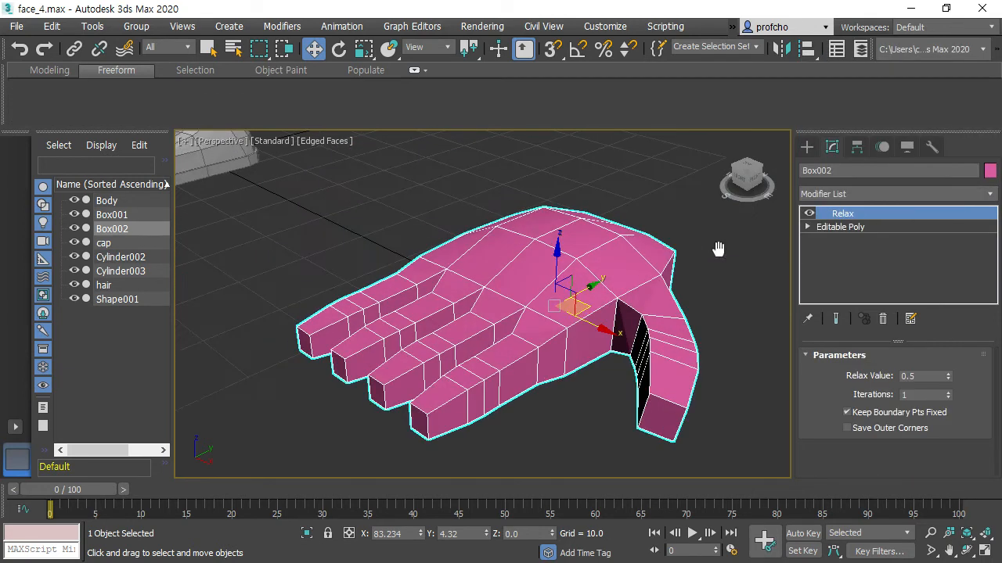
pyautogui.keyDown('alt'); pyautogui.moveTo(720, 289); pyautogui.dragTo(498, 215, button='middle'); pyautogui.keyUp('alt')
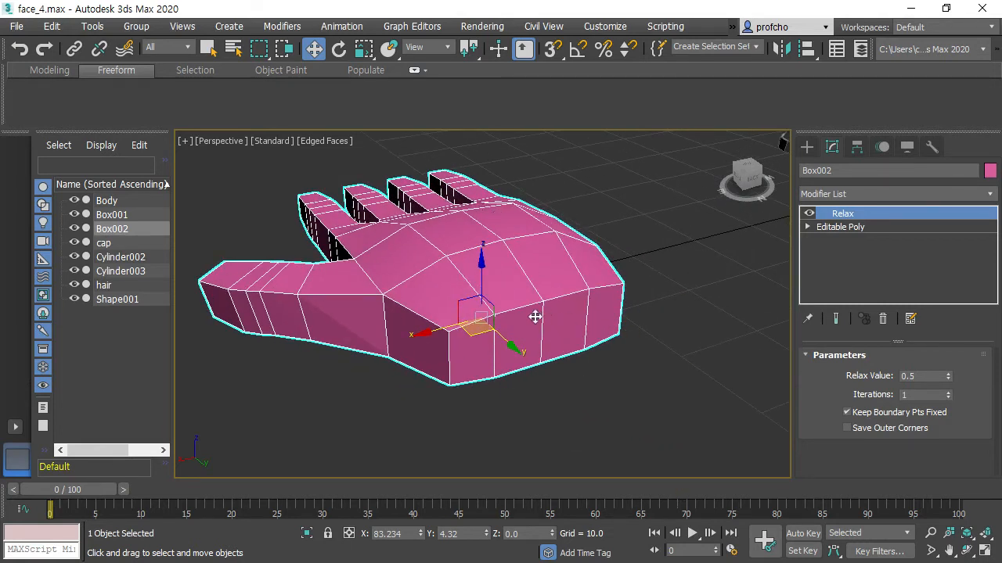
# In the base Editable Poly, select the four corner vertices of the wrist's end face and scale them inward to about 81%.
pyautogui.click(840, 226)
pyautogui.click(854, 374)
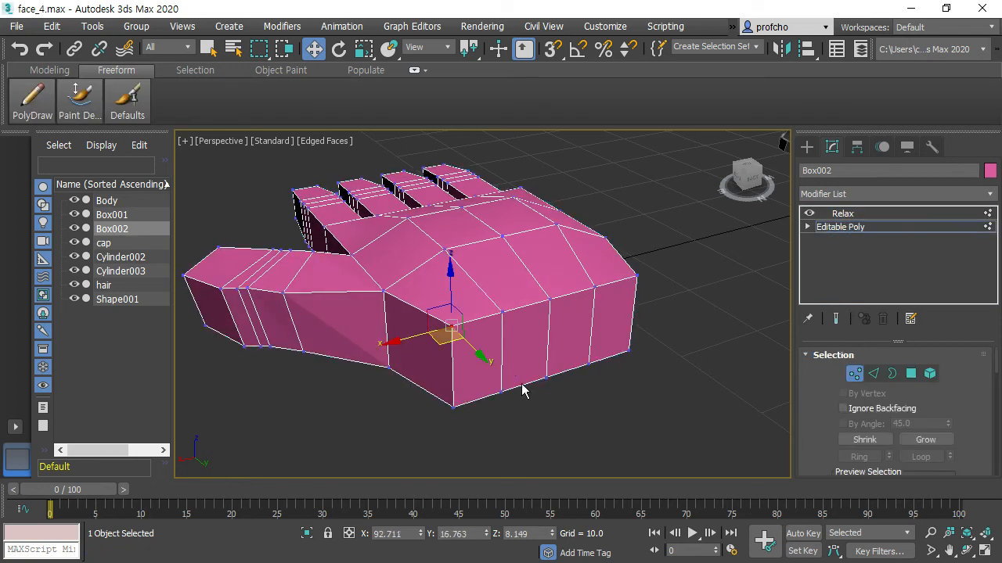
pyautogui.click(578, 443)
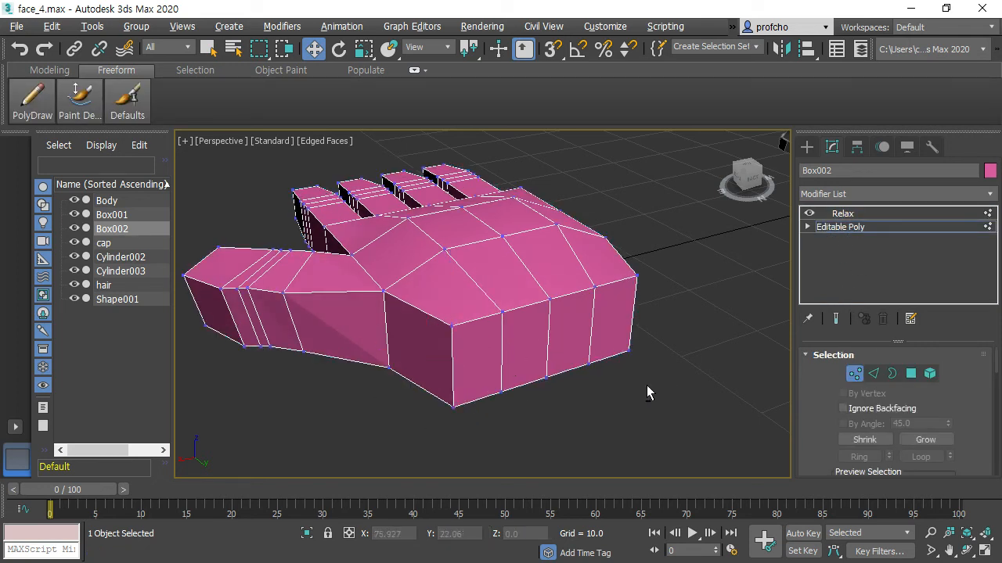
pyautogui.keyDown('alt'); pyautogui.moveTo(652, 399); pyautogui.dragTo(594, 376, button='middle'); pyautogui.keyUp('alt')
pyautogui.click(577, 386)
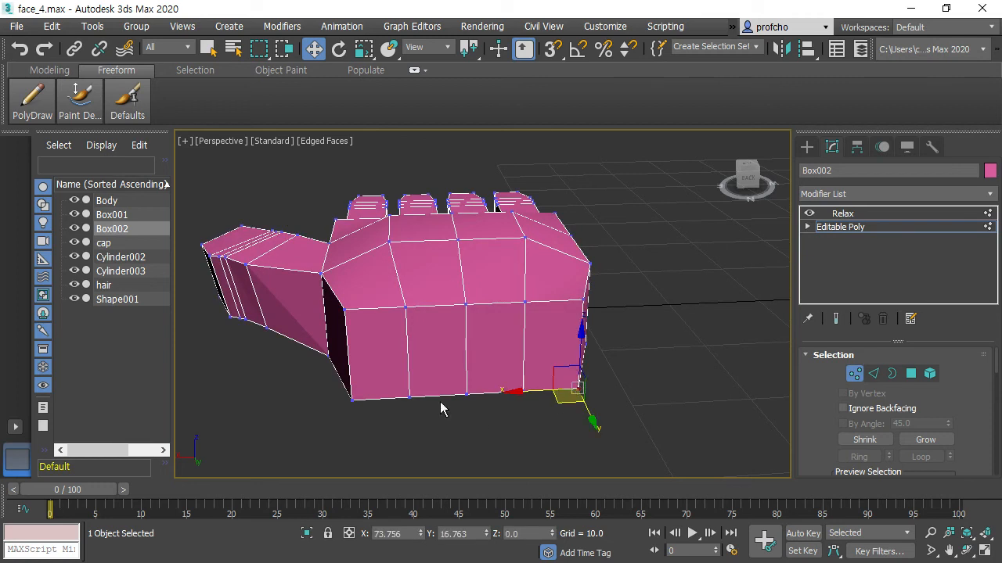
pyautogui.keyDown('ctrl'); pyautogui.click(354, 399); pyautogui.keyUp('ctrl')
pyautogui.keyDown('ctrl'); pyautogui.click(345, 310); pyautogui.keyUp('ctrl')
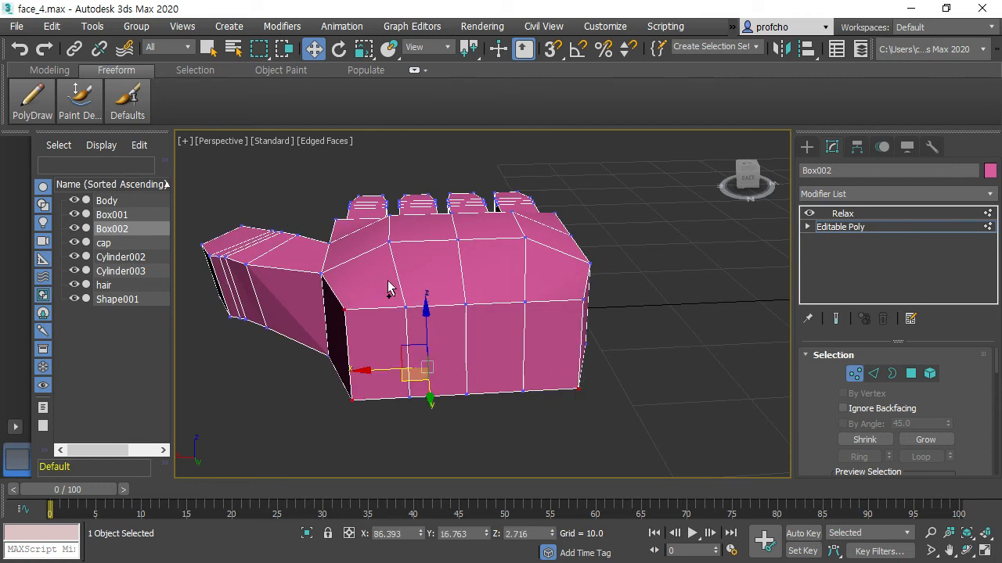
pyautogui.keyDown('ctrl'); pyautogui.click(584, 300); pyautogui.keyUp('ctrl')
pyautogui.press('e')
pyautogui.press('r')
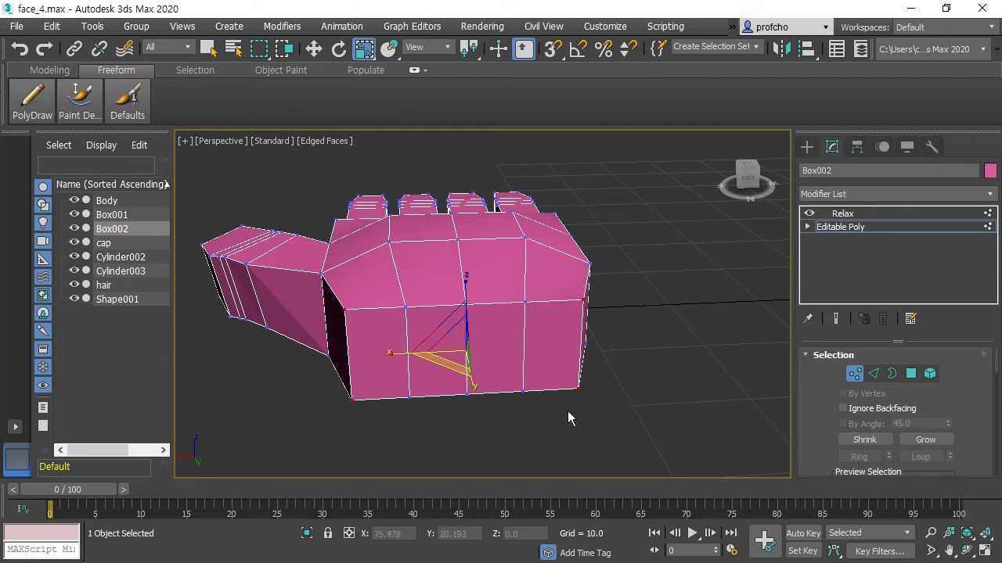
pyautogui.moveTo(478, 355); pyautogui.dragTo(438, 364)
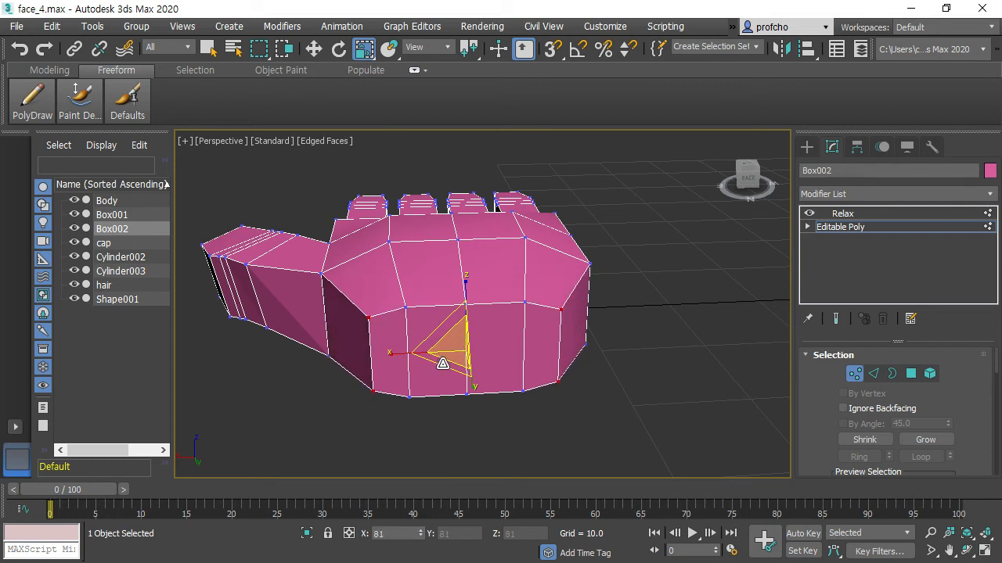
pyautogui.keyDown('alt'); pyautogui.moveTo(632, 275); pyautogui.dragTo(626, 235, button='middle'); pyautogui.keyUp('alt')
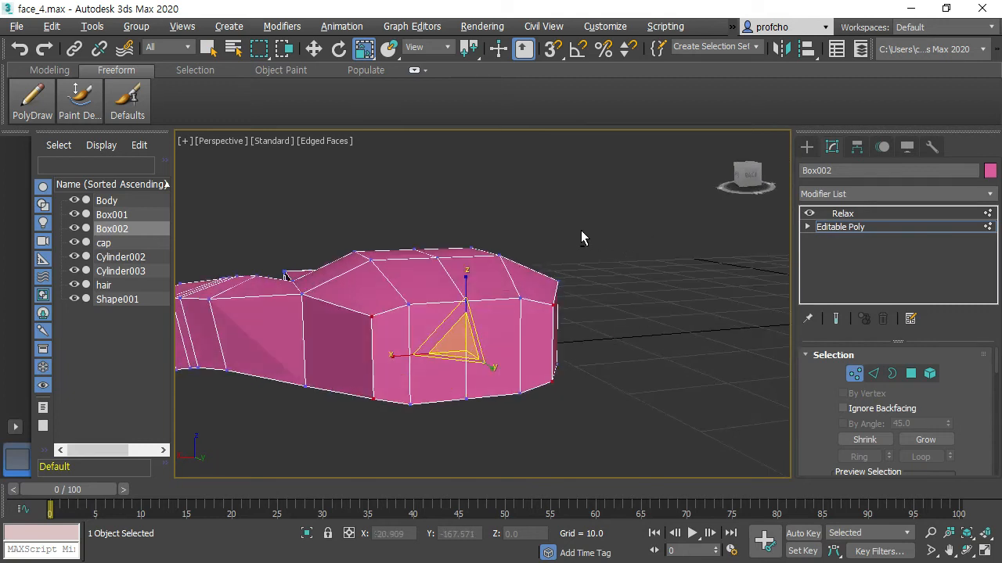
pyautogui.scroll(-3, 586, 255)
pyautogui.scroll(3, 585, 268)
pyautogui.click(641, 273)
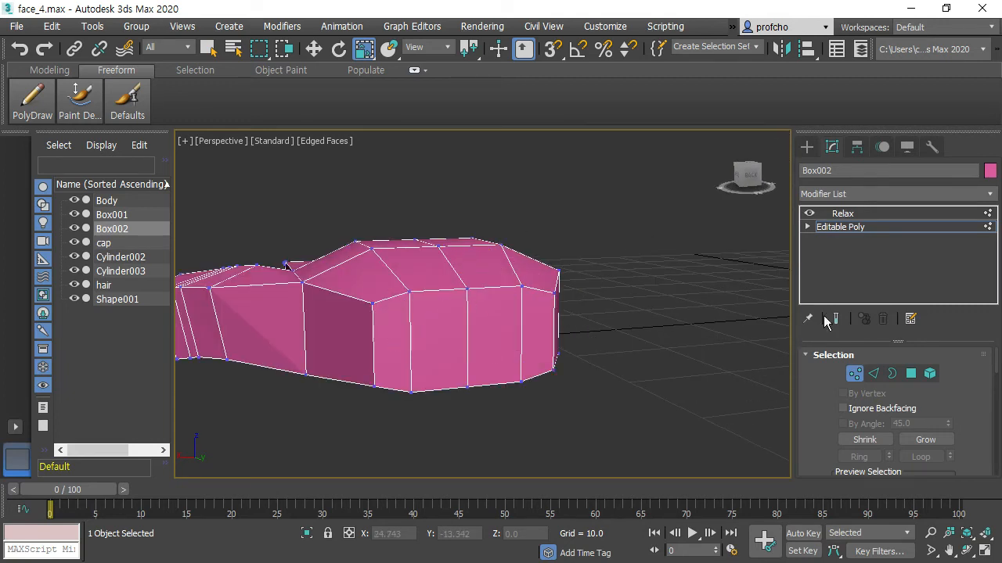
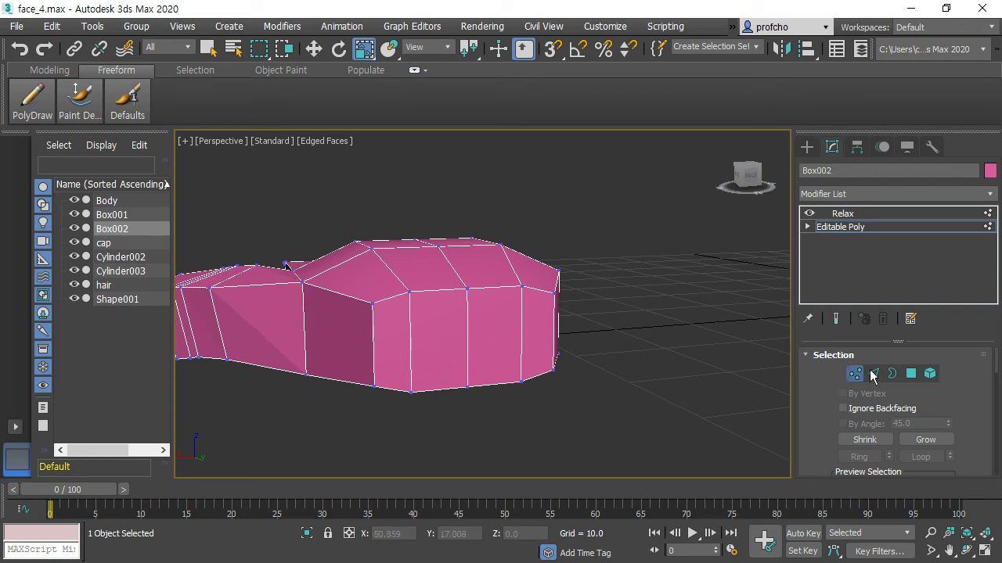
pyautogui.click(911, 374)
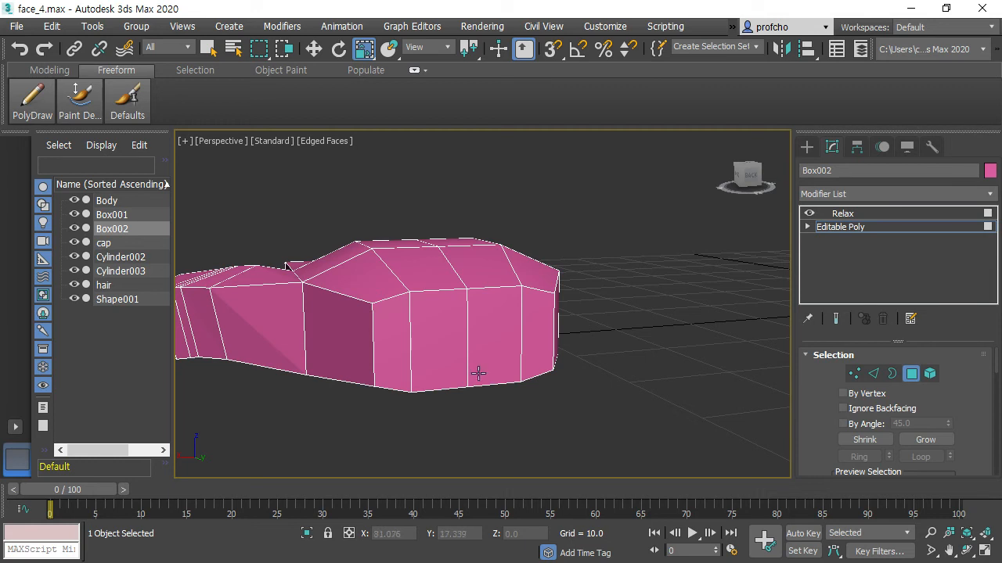
pyautogui.click(465, 352)
pyautogui.click(476, 349)
pyautogui.keyDown('shift'); pyautogui.click(453, 354); pyautogui.keyUp('shift')
pyautogui.click(621, 351)
pyautogui.click(461, 353)
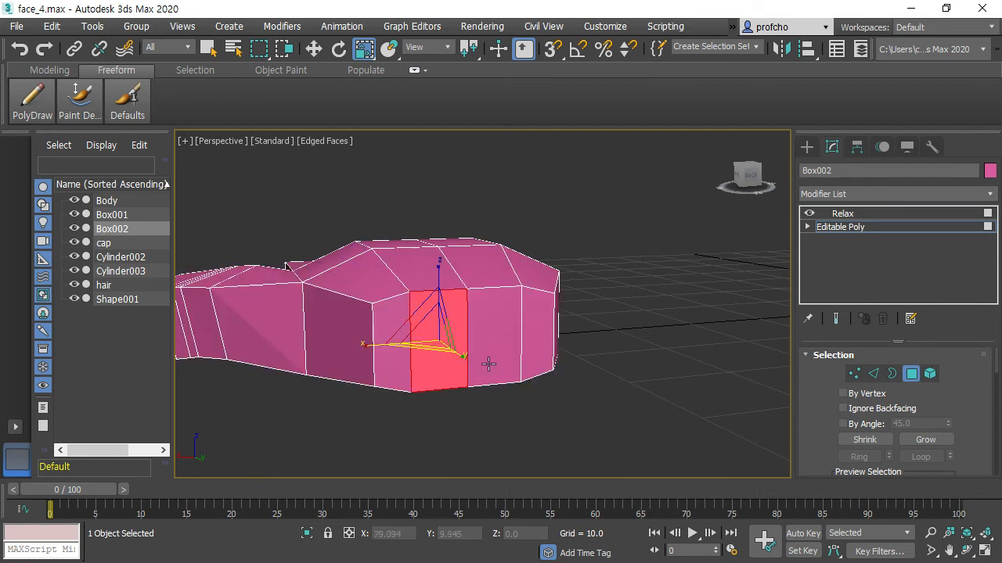
pyautogui.keyDown('ctrl'); pyautogui.click(477, 359); pyautogui.keyUp('ctrl')
pyautogui.keyDown('alt'); pyautogui.moveTo(576, 324); pyautogui.dragTo(567, 305, button='middle'); pyautogui.keyUp('alt')
pyautogui.click(915, 374)
pyautogui.click(553, 408)
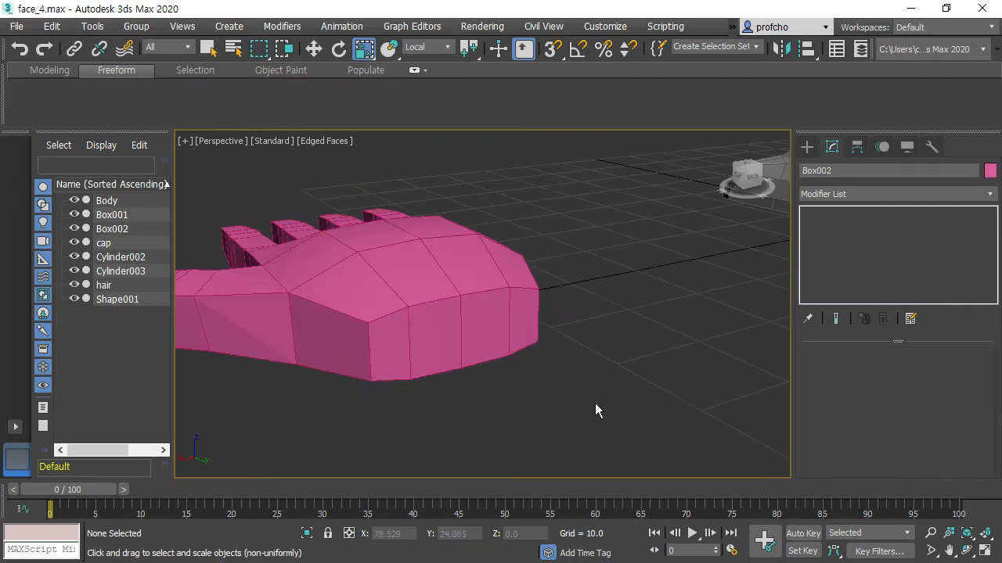
pyautogui.click(476, 331)
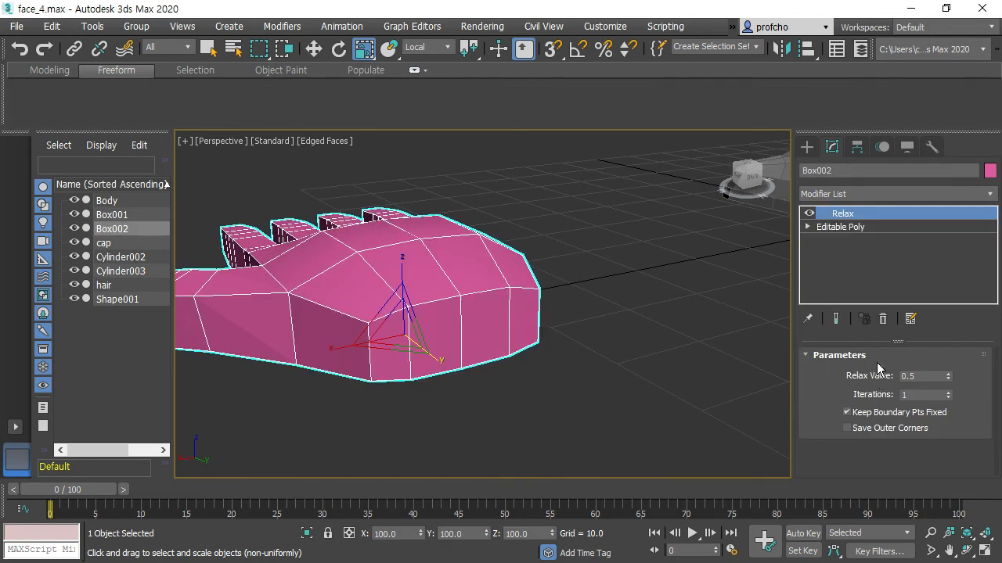
# Collapse the hand's modifier stack, including Relax, into a single Editable Poly.
pyautogui.click(857, 226)
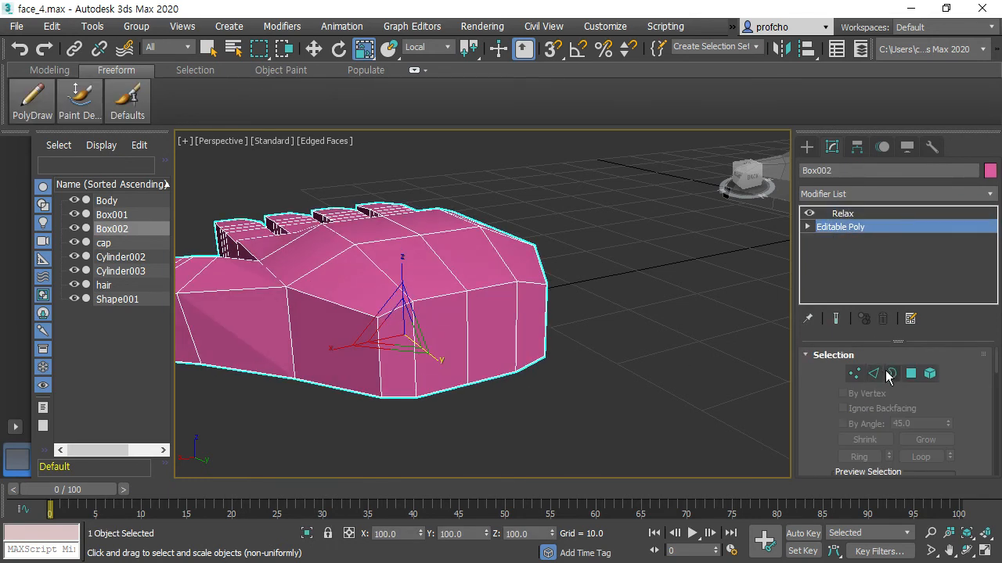
pyautogui.click(870, 375)
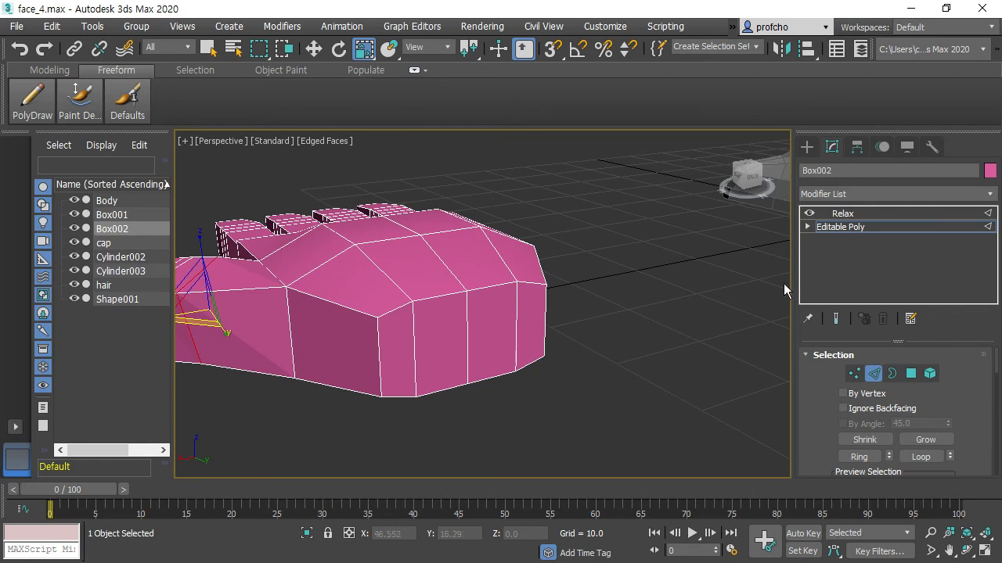
pyautogui.click(846, 215)
pyautogui.rightClick(846, 216)
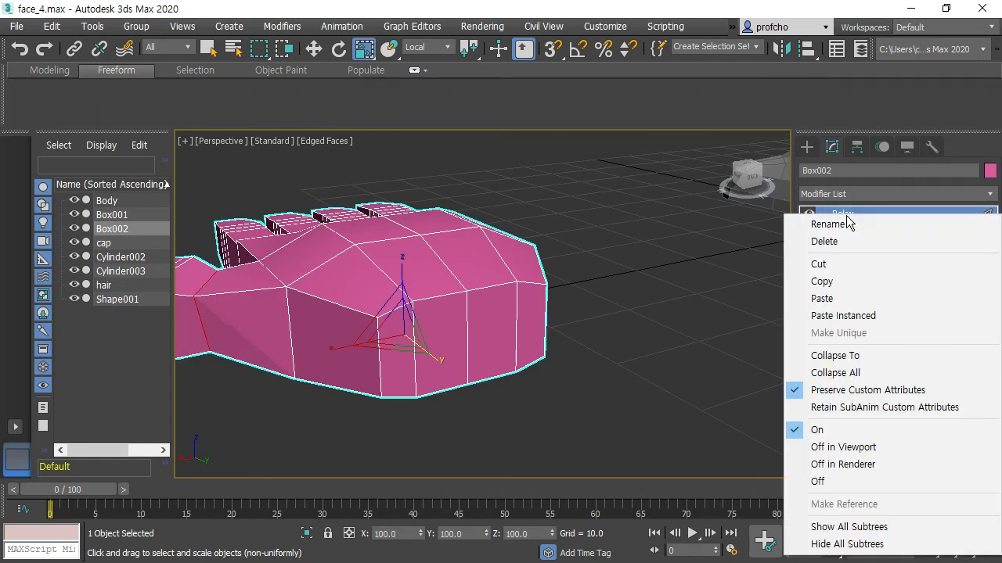
pyautogui.click(835, 373)
pyautogui.click(575, 337)
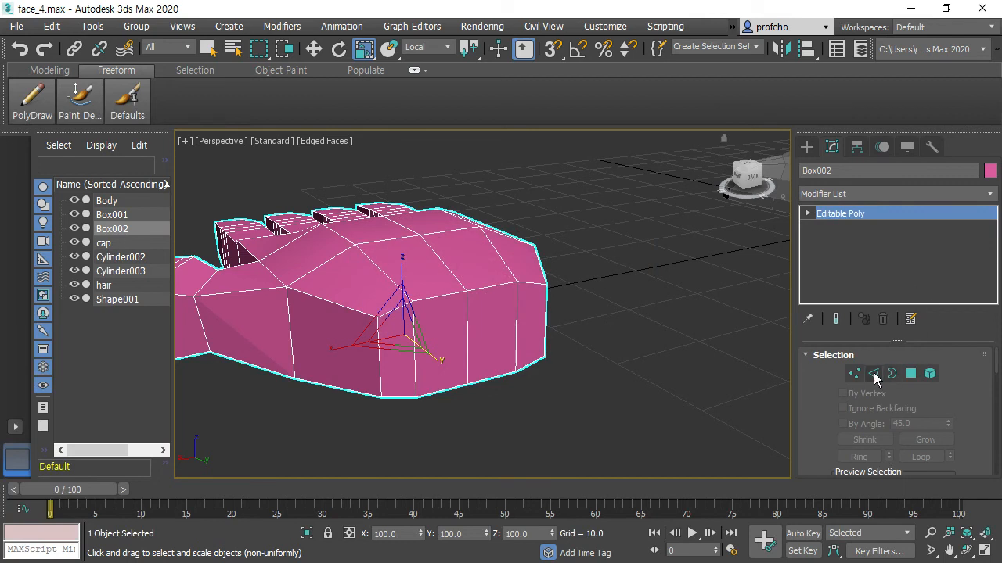
# Select the ring of vertical edges around the hand's sides from a wrist edge and connect them with a new edge loop.
pyautogui.click(873, 372)
pyautogui.click(467, 322)
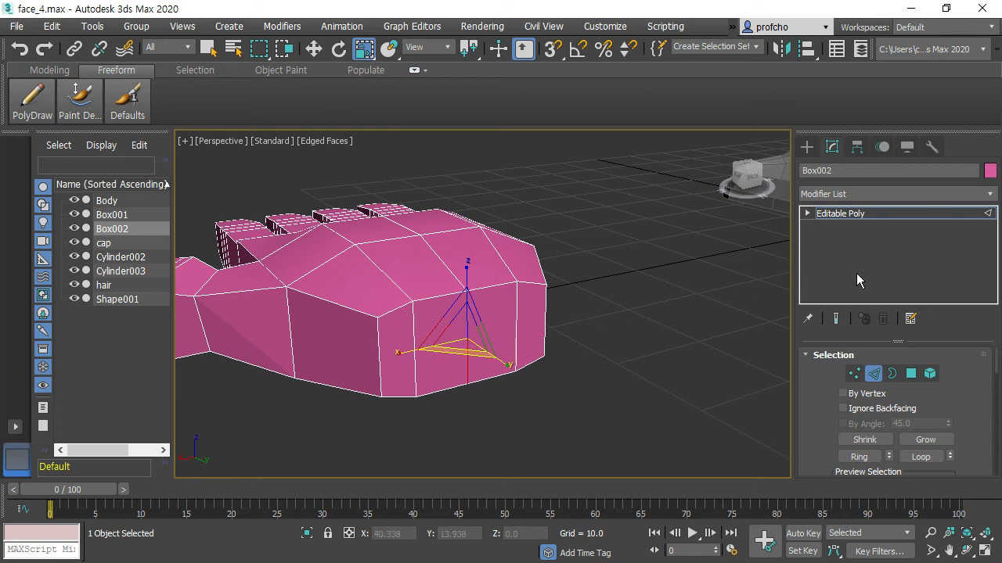
pyautogui.click(868, 458)
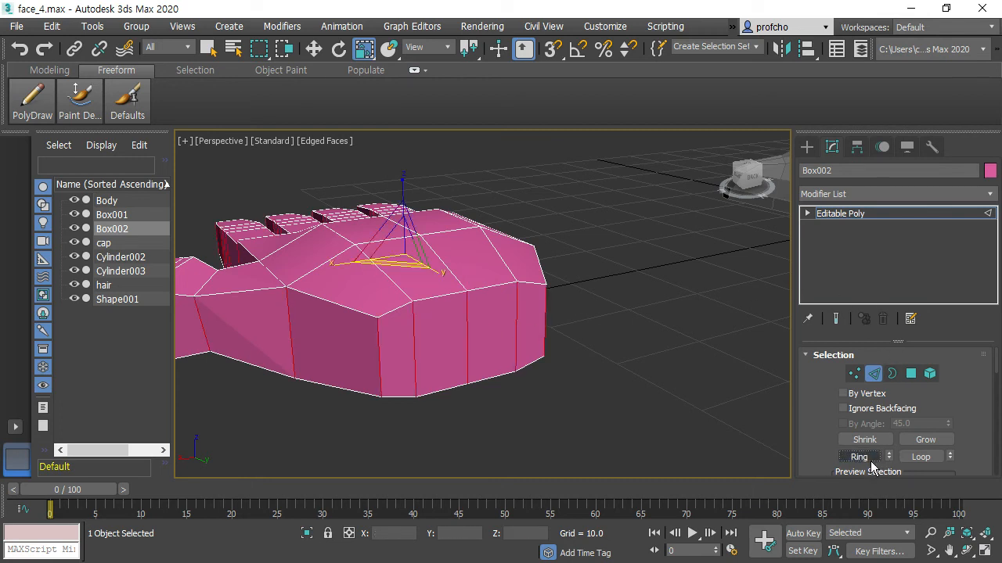
pyautogui.scroll(-5, 952, 406)
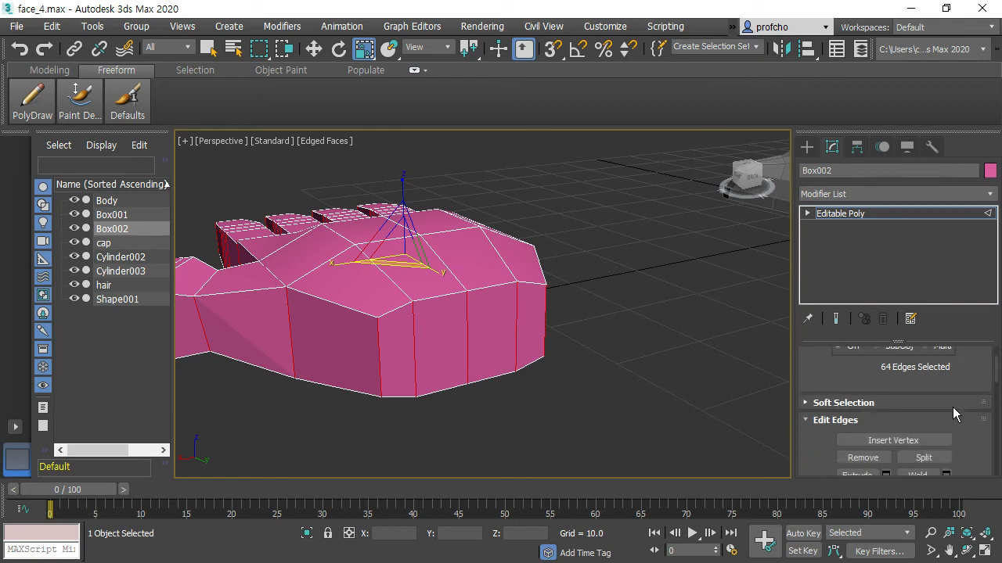
pyautogui.scroll(-2, 959, 426)
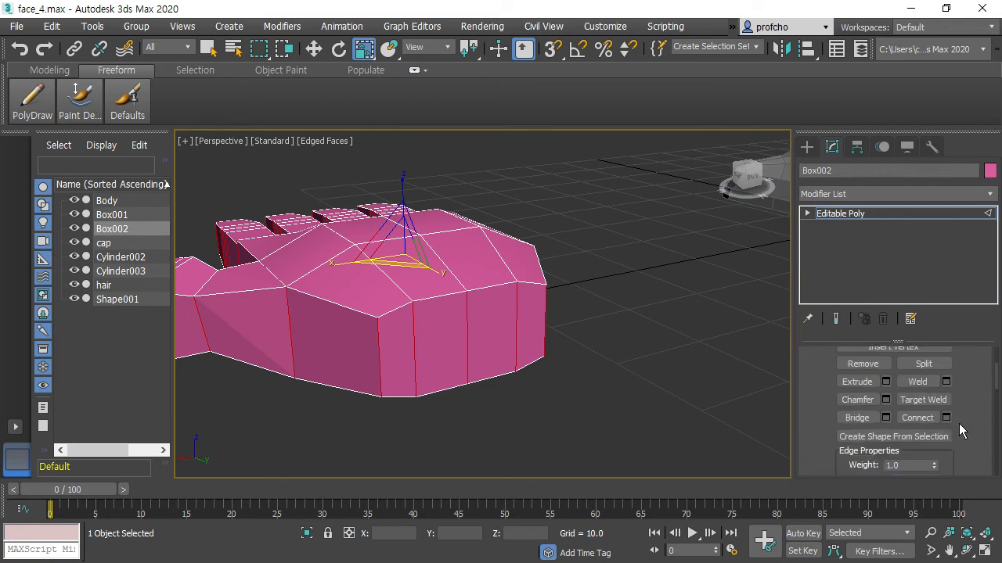
pyautogui.click(917, 418)
pyautogui.click(523, 407)
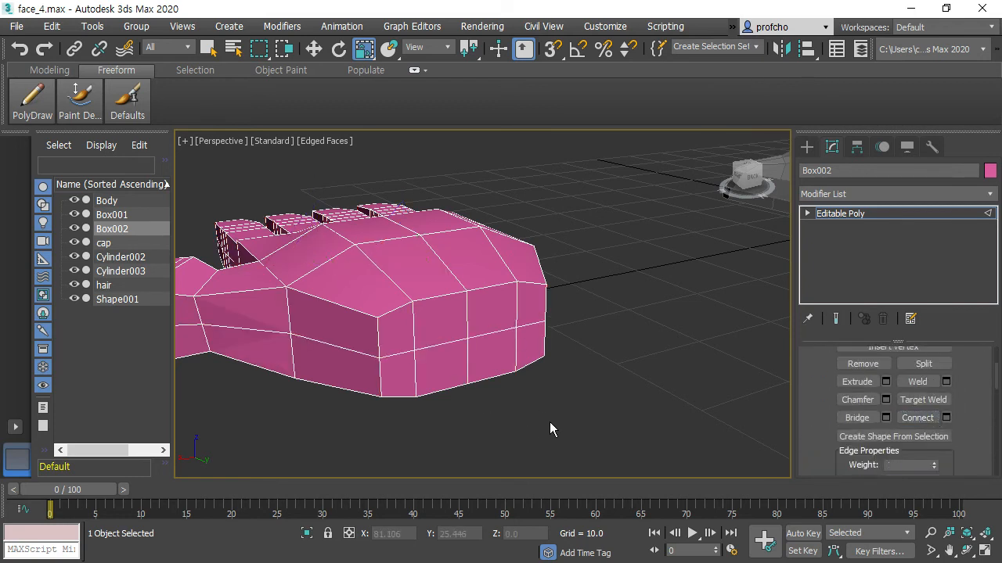
pyautogui.scroll(5, 917, 391)
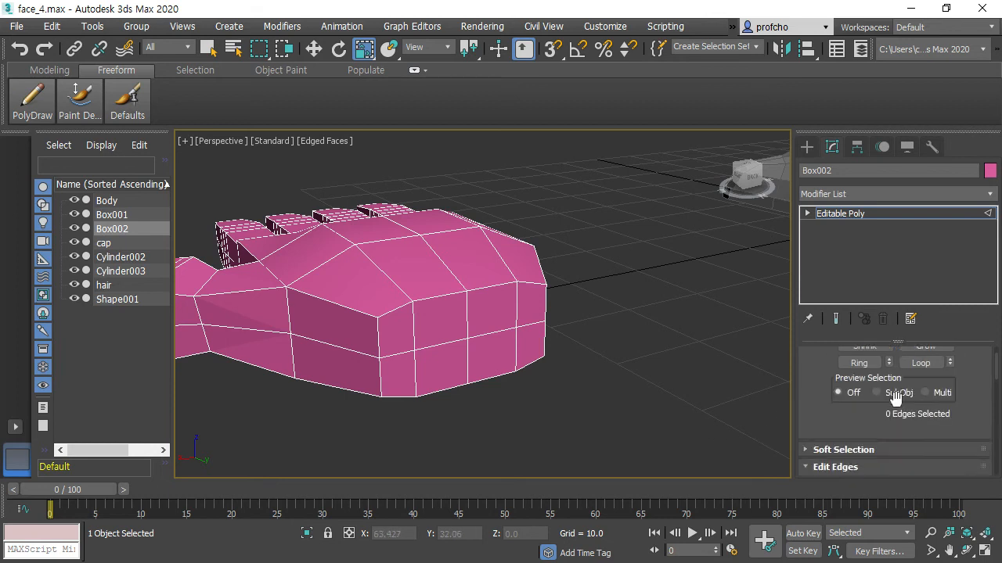
# Select the four central polygons of the wrist's end face and extrude them 5.568.
pyautogui.click(911, 374)
pyautogui.click(442, 321)
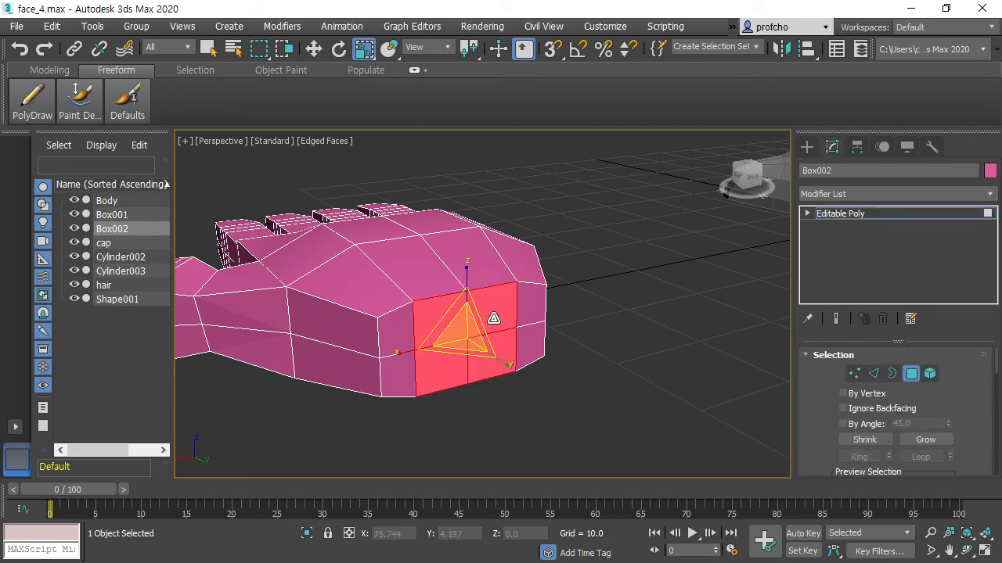
pyautogui.keyDown('ctrl'); pyautogui.click(450, 368); pyautogui.keyUp('ctrl')
pyautogui.keyDown('ctrl'); pyautogui.click(493, 362); pyautogui.keyUp('ctrl')
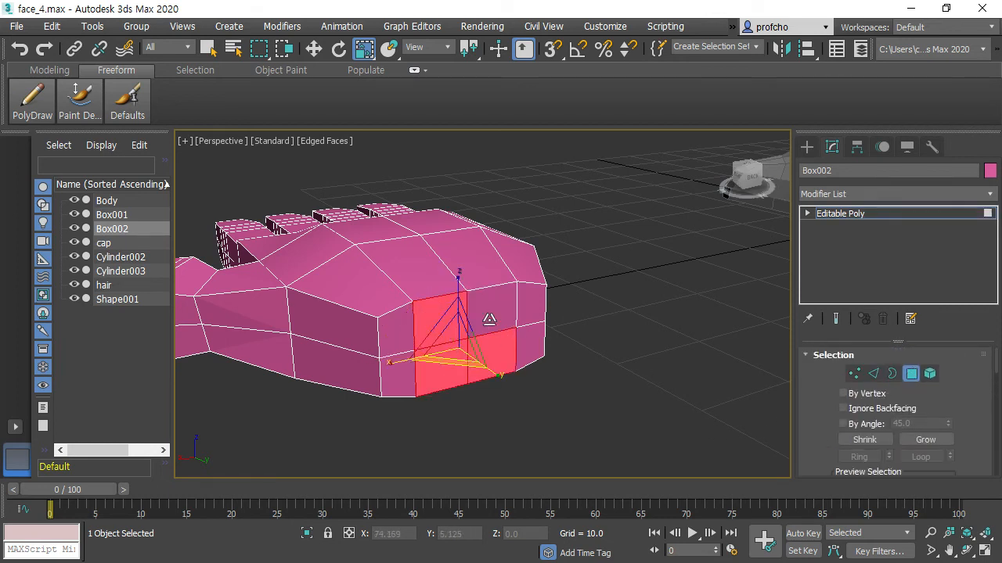
pyautogui.keyDown('ctrl'); pyautogui.click(492, 309); pyautogui.keyUp('ctrl')
pyautogui.scroll(-3, 914, 417)
pyautogui.scroll(-5, 915, 419)
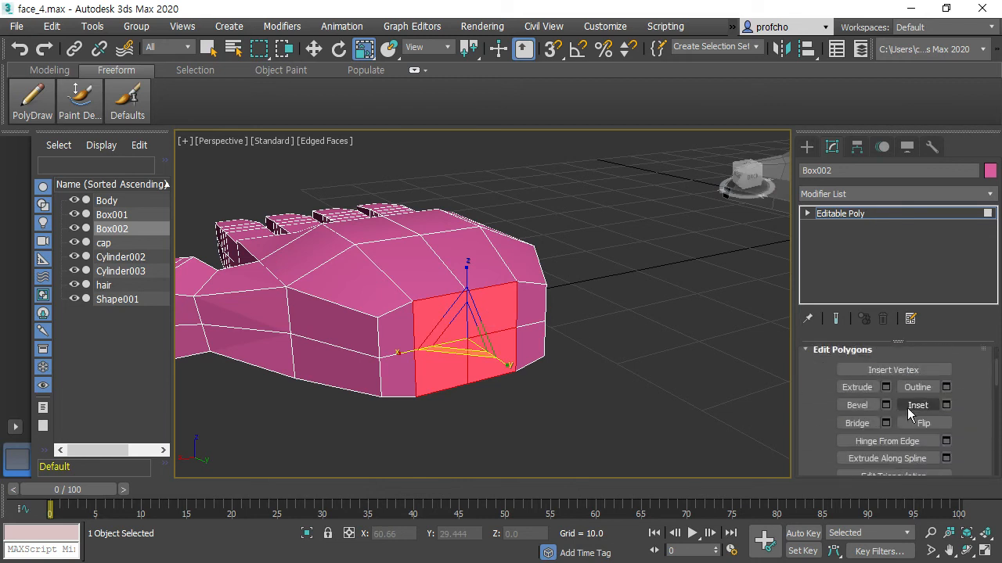
pyautogui.click(885, 388)
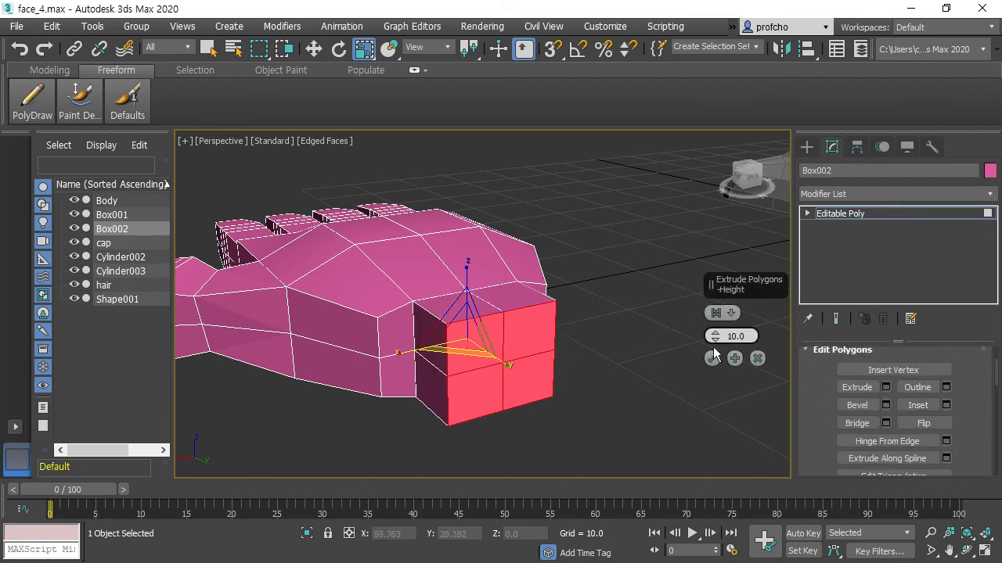
pyautogui.moveTo(715, 341); pyautogui.dragTo(715, 361)
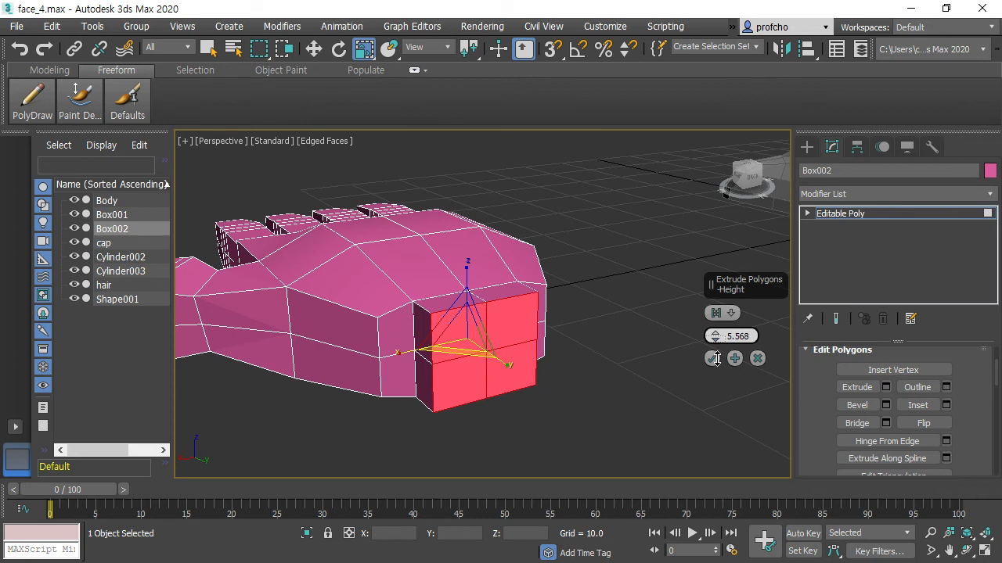
pyautogui.click(735, 358)
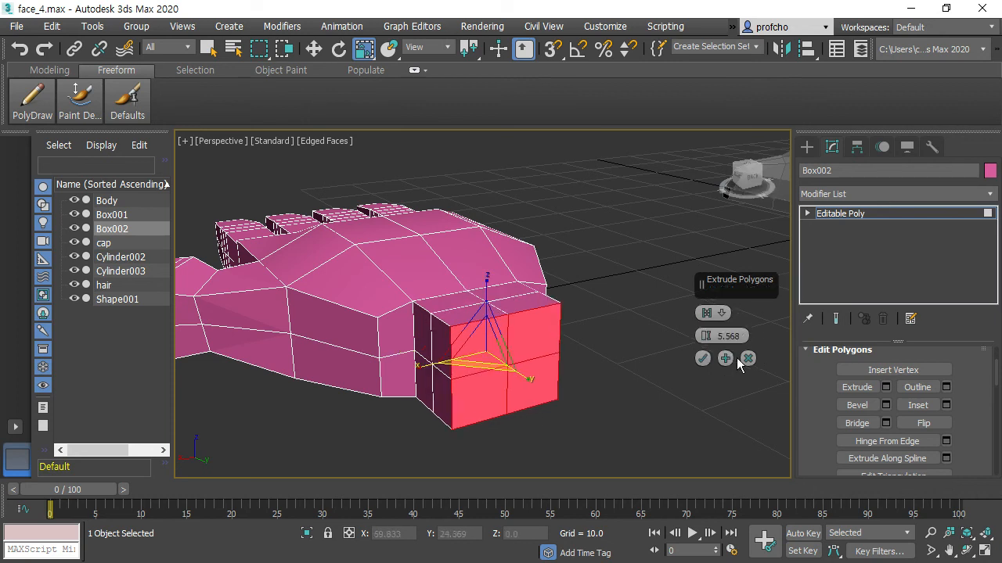
pyautogui.press('w')
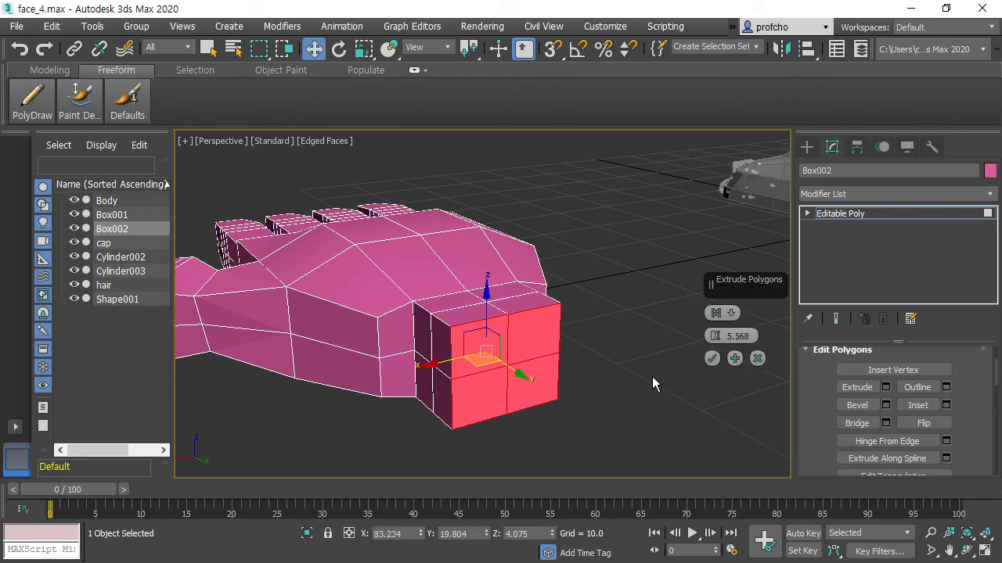
pyautogui.click(656, 379)
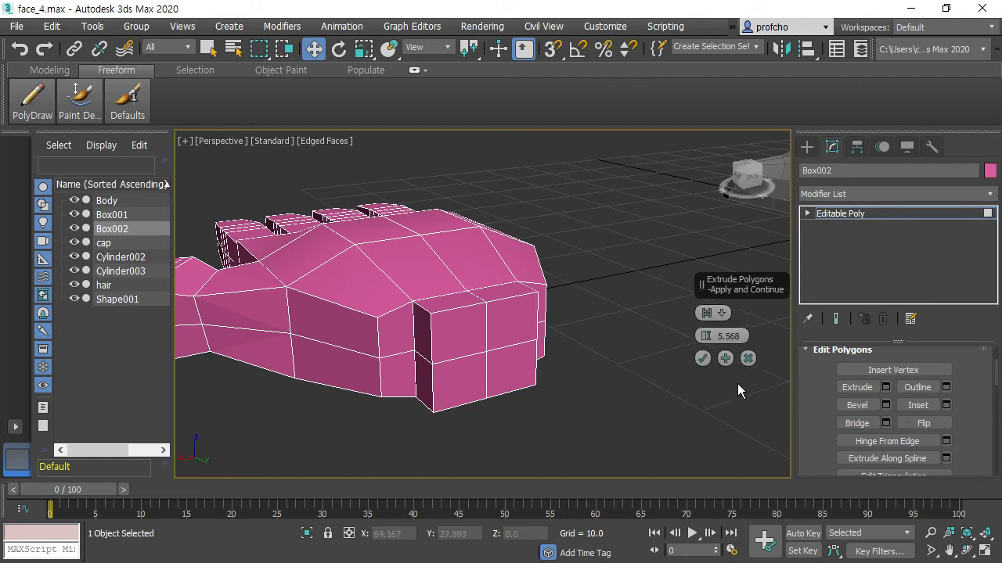
pyautogui.click(711, 359)
pyautogui.click(460, 320)
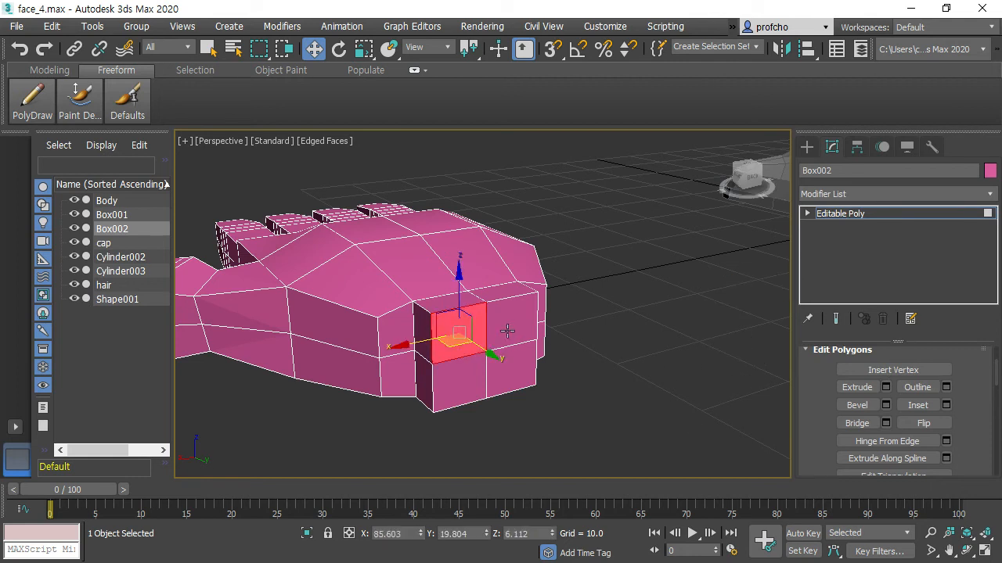
pyautogui.keyDown('ctrl'); pyautogui.click(505, 331); pyautogui.keyUp('ctrl')
pyautogui.keyDown('ctrl'); pyautogui.click(506, 369); pyautogui.keyUp('ctrl')
pyautogui.keyDown('ctrl'); pyautogui.click(467, 395); pyautogui.keyUp('ctrl')
pyautogui.scroll(3, 629, 345)
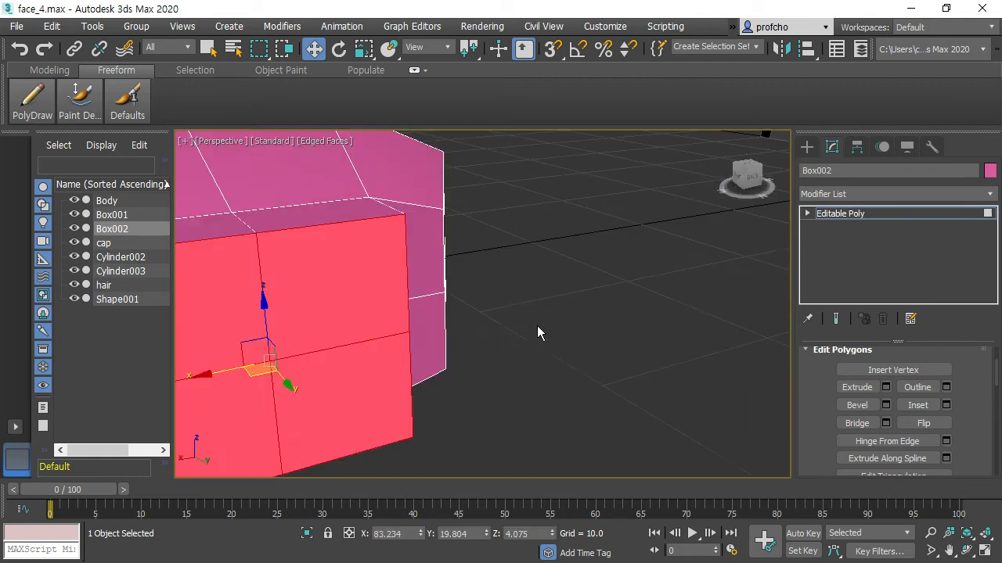
pyautogui.scroll(-4, 601, 341)
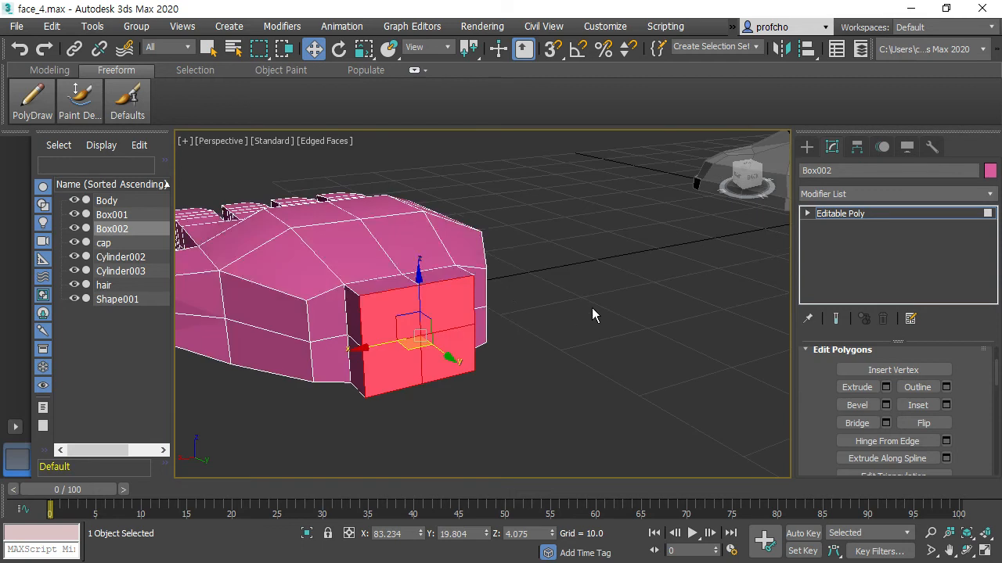
pyautogui.click(751, 333)
# Select the four corner vertices of the extruded wrist's end face and scale them inward to round its outline.
pyautogui.scroll(3, 887, 389)
pyautogui.scroll(1, 887, 389)
pyautogui.press('1')
pyautogui.click(364, 305)
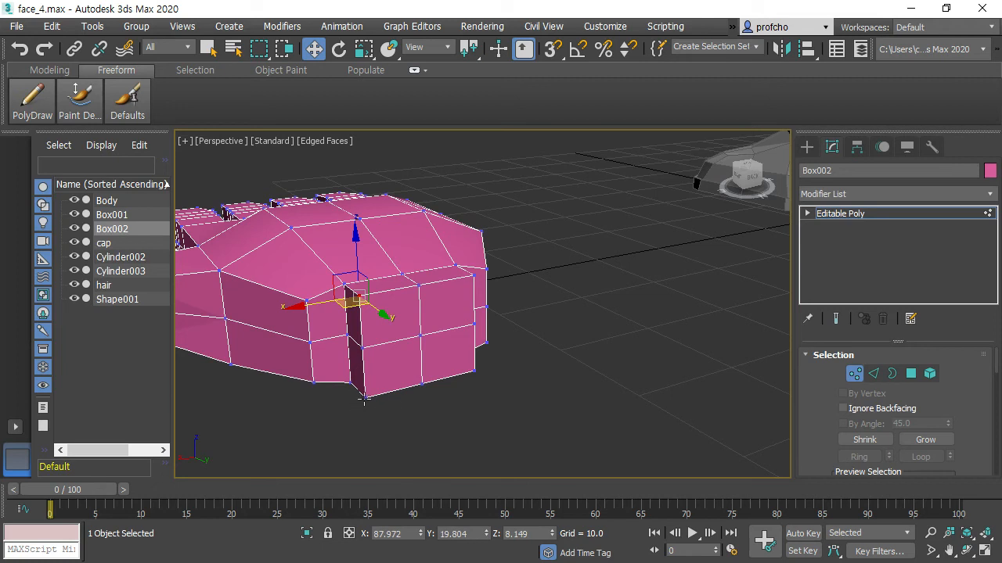
pyautogui.click(364, 398)
pyautogui.keyDown('ctrl'); pyautogui.click(474, 372); pyautogui.keyUp('ctrl')
pyautogui.keyDown('ctrl'); pyautogui.click(475, 275); pyautogui.keyUp('ctrl')
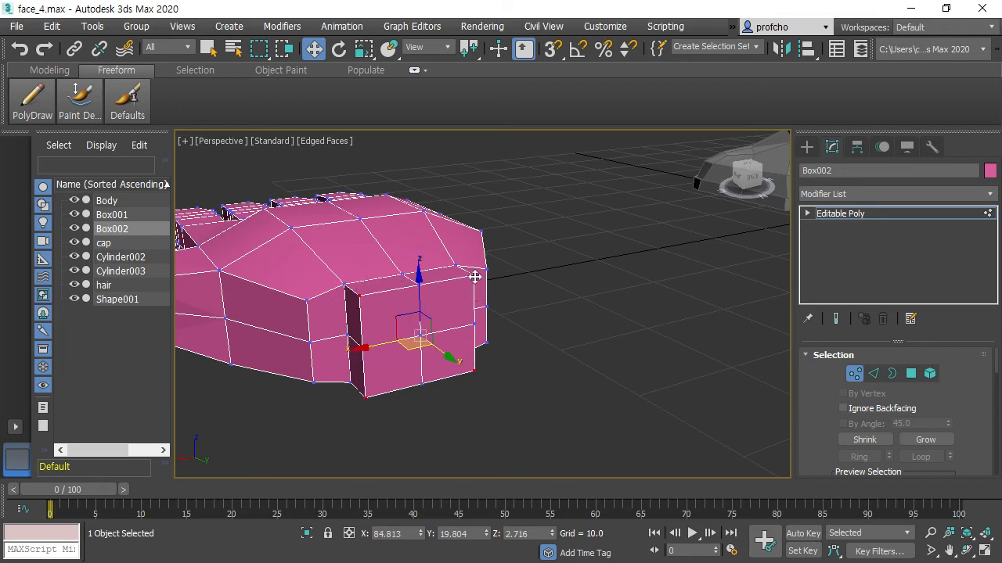
pyautogui.press('r')
pyautogui.moveTo(408, 329); pyautogui.dragTo(401, 349)
pyautogui.keyDown('alt'); pyautogui.moveTo(543, 315); pyautogui.dragTo(489, 295, button='middle'); pyautogui.keyUp('alt')
pyautogui.keyDown('alt'); pyautogui.moveTo(325, 308); pyautogui.dragTo(557, 305, button='middle'); pyautogui.keyUp('alt')
# Select the four polygons of the rounded wrist end and extrude them 26.041 to form the forearm.
pyautogui.click(909, 375)
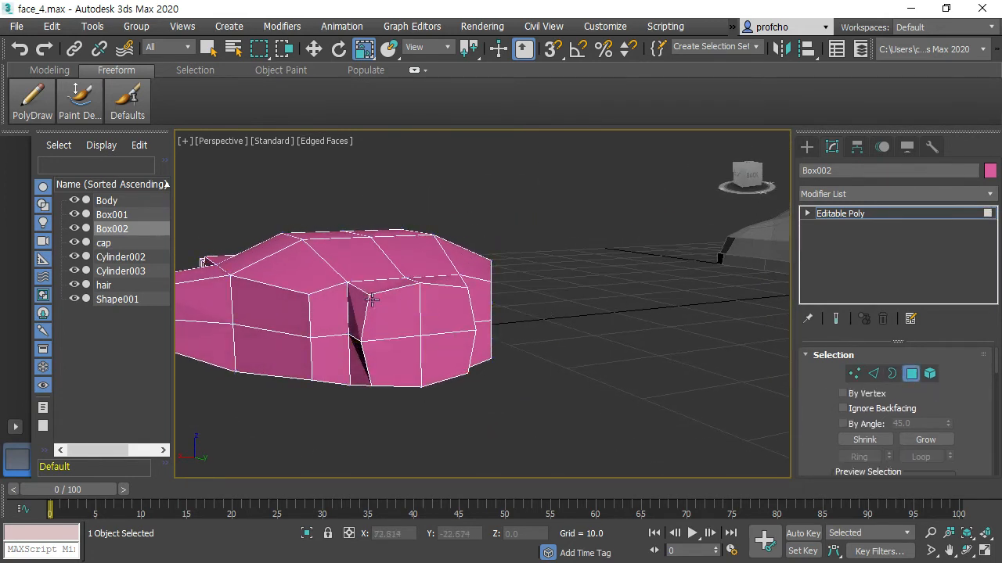
pyautogui.click(395, 313)
pyautogui.keyDown('ctrl'); pyautogui.click(454, 313); pyautogui.keyUp('ctrl')
pyautogui.keyDown('ctrl'); pyautogui.click(438, 368); pyautogui.keyUp('ctrl')
pyautogui.keyDown('ctrl'); pyautogui.click(406, 370); pyautogui.keyUp('ctrl')
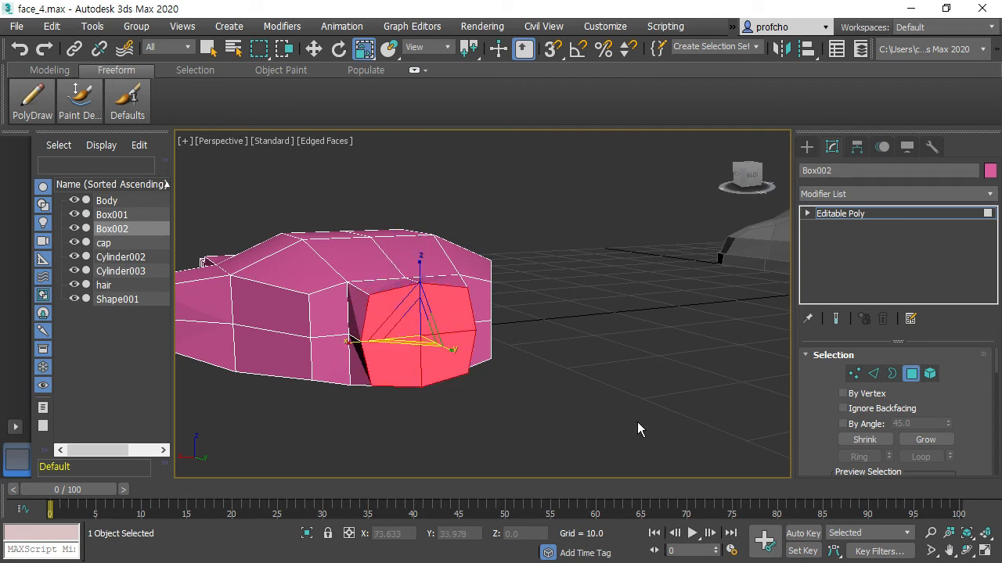
pyautogui.scroll(-5, 861, 407)
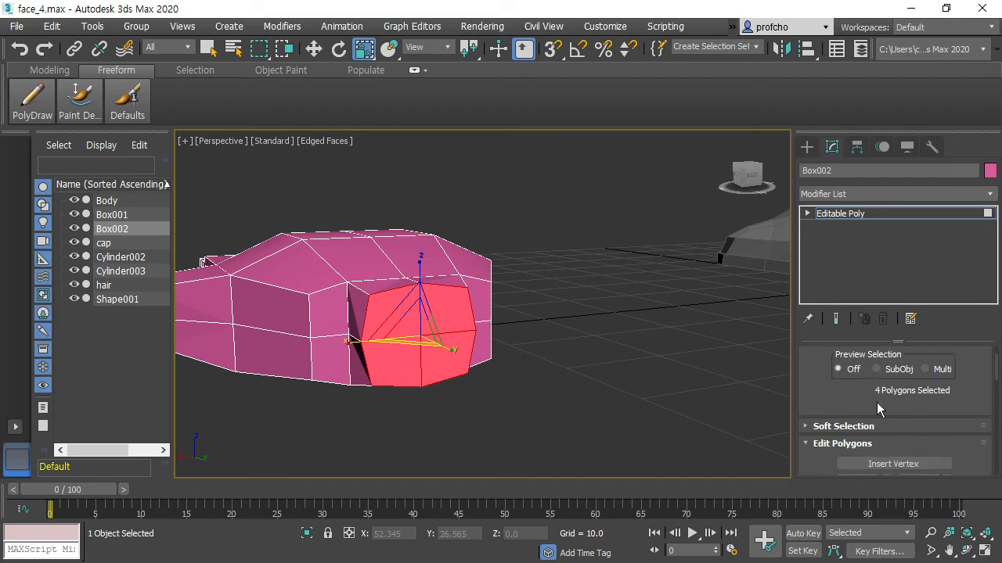
pyautogui.scroll(-3, 892, 410)
pyautogui.click(885, 410)
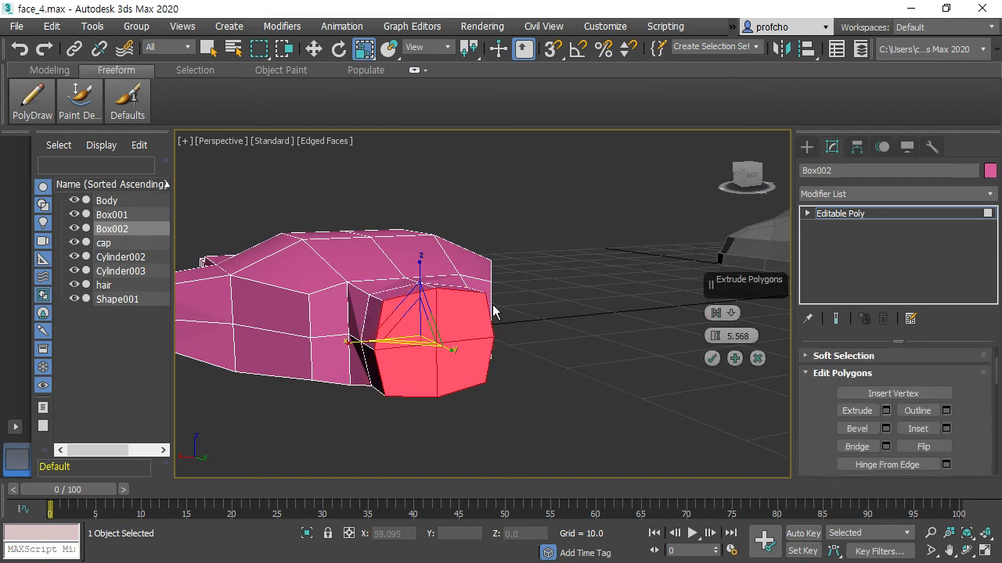
pyautogui.moveTo(714, 334); pyautogui.dragTo(703, 369)
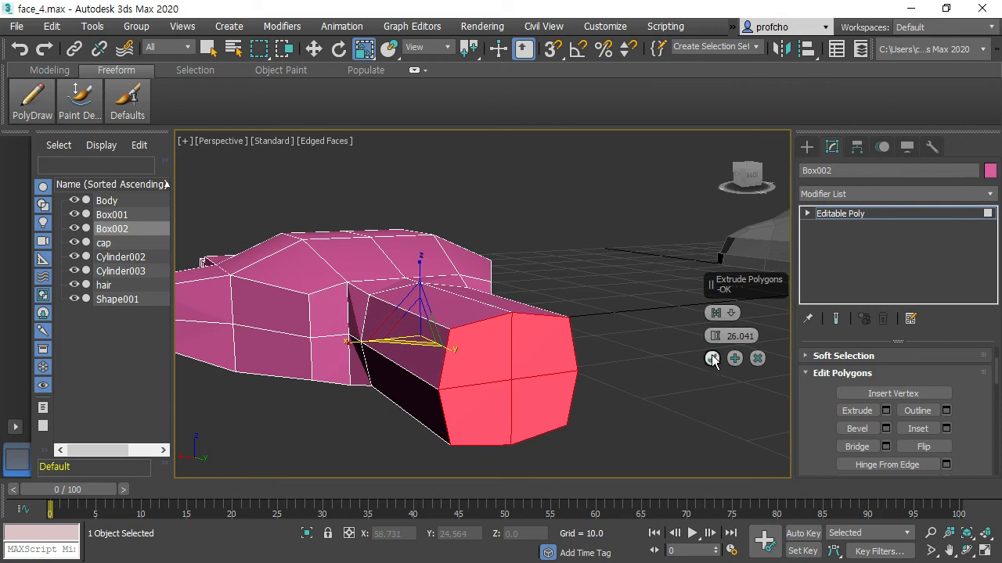
pyautogui.click(712, 358)
# Examine the whole hand and its extended wrist from several angles.
pyautogui.click(479, 217)
pyautogui.scroll(5, 479, 217)
pyautogui.keyDown('alt'); pyautogui.moveTo(479, 217); pyautogui.dragTo(610, 324, button='middle'); pyautogui.keyUp('alt')
pyautogui.scroll(-6, 449, 295)
pyautogui.keyDown('alt'); pyautogui.moveTo(581, 364); pyautogui.dragTo(547, 298, button='middle'); pyautogui.keyUp('alt')
pyautogui.click(529, 304)
pyautogui.click(650, 335)
pyautogui.scroll(3, 899, 401)
pyautogui.scroll(1, 898, 402)
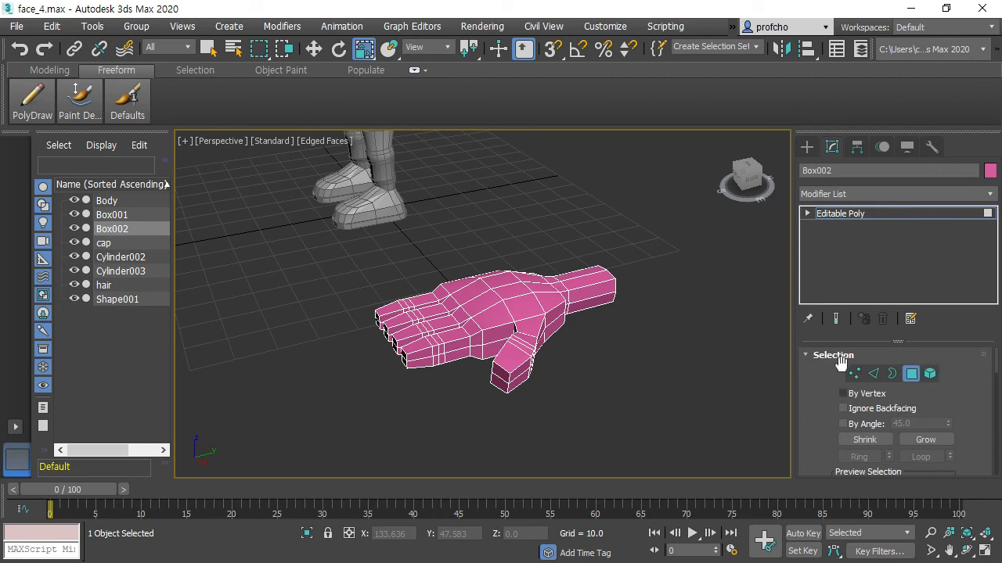
# Leave polygon editing, apply a Relax modifier to the hand and set its Relax Value to 1.0.
pyautogui.rightClick(584, 283)
pyautogui.click(767, 324)
pyautogui.click(988, 195)
pyautogui.press('r')
pyautogui.press('Return')
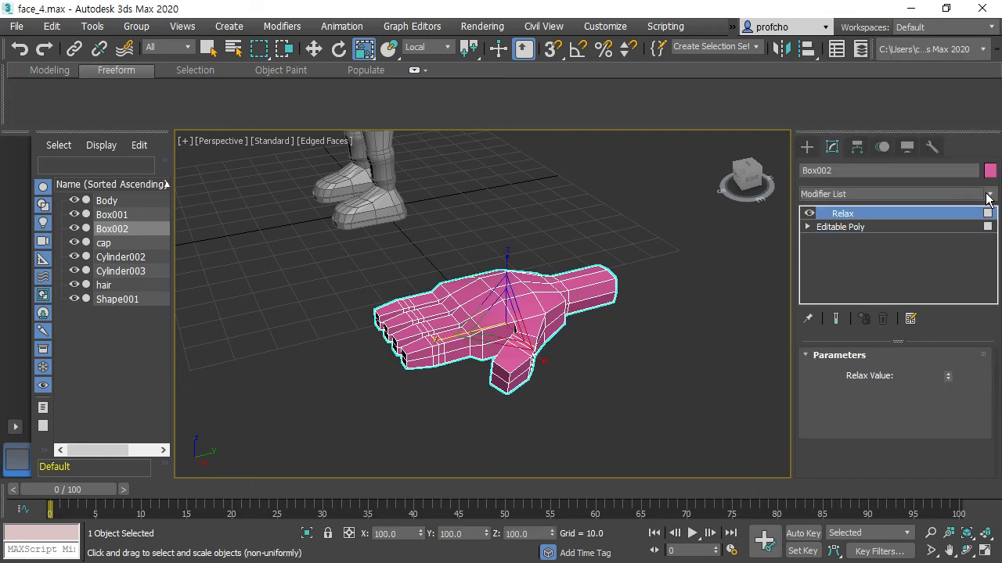
pyautogui.moveTo(948, 379); pyautogui.dragTo(946, 352)
pyautogui.moveTo(934, 424); pyautogui.dragTo(934, 430)
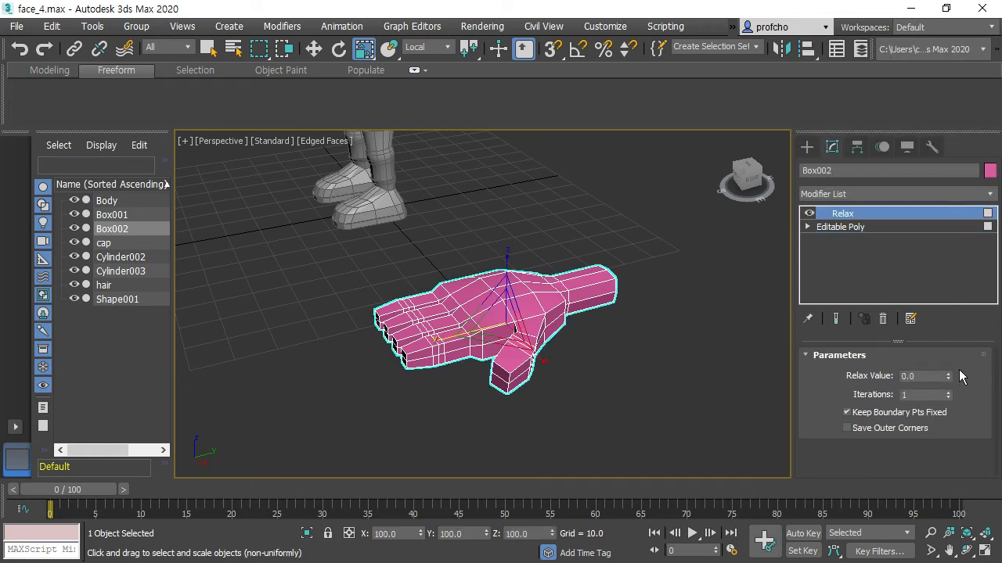
pyautogui.moveTo(950, 379); pyautogui.dragTo(948, 259)
pyautogui.click(675, 396)
pyautogui.moveTo(591, 346)
pyautogui.keyDown('alt'); pyautogui.mouseDown(button='middle')
pyautogui.moveTo(698, 379)
pyautogui.moveTo(600, 355)
pyautogui.mouseUp(button='middle'); pyautogui.keyUp('alt')
# Add a TurboSmooth modifier above Relax on the hand and check the smoothed shape.
pyautogui.click(574, 312)
pyautogui.click(991, 194)
pyautogui.scroll(-1, 963, 170)
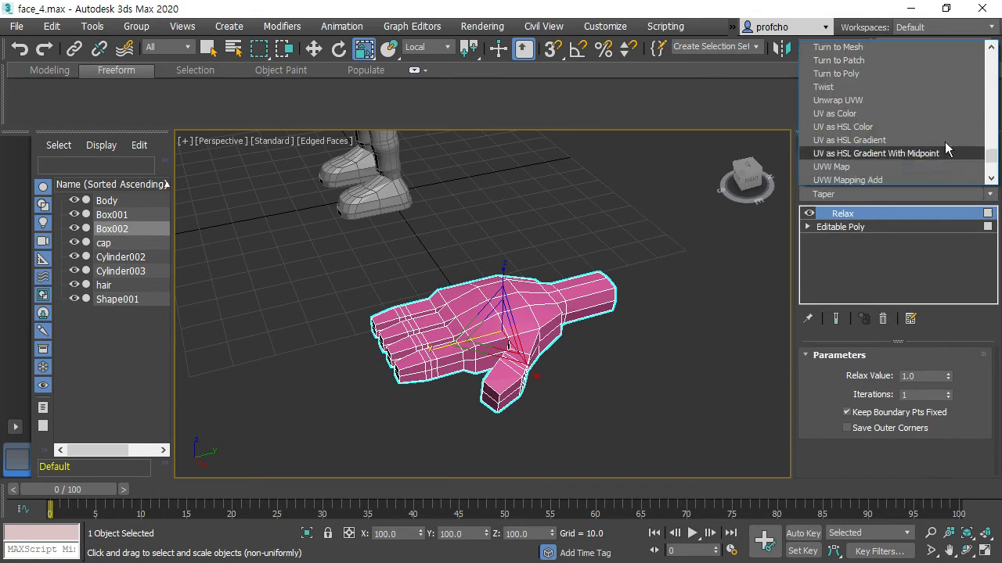
pyautogui.scroll(1, 889, 99)
pyautogui.click(876, 74)
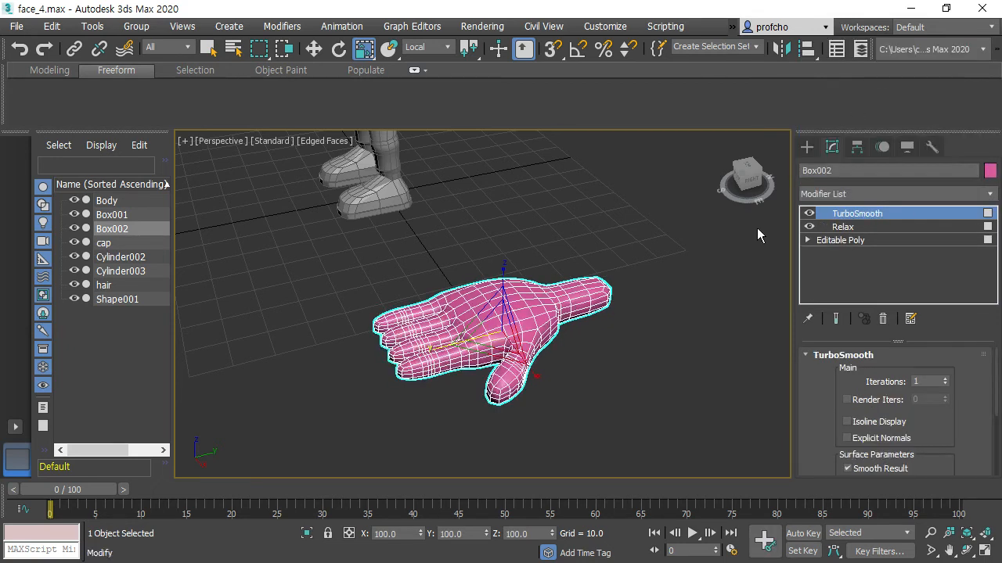
pyautogui.click(666, 329)
pyautogui.keyDown('alt'); pyautogui.moveTo(666, 329); pyautogui.dragTo(619, 360, button='middle'); pyautogui.keyUp('alt')
pyautogui.click(549, 297)
pyautogui.click(684, 340)
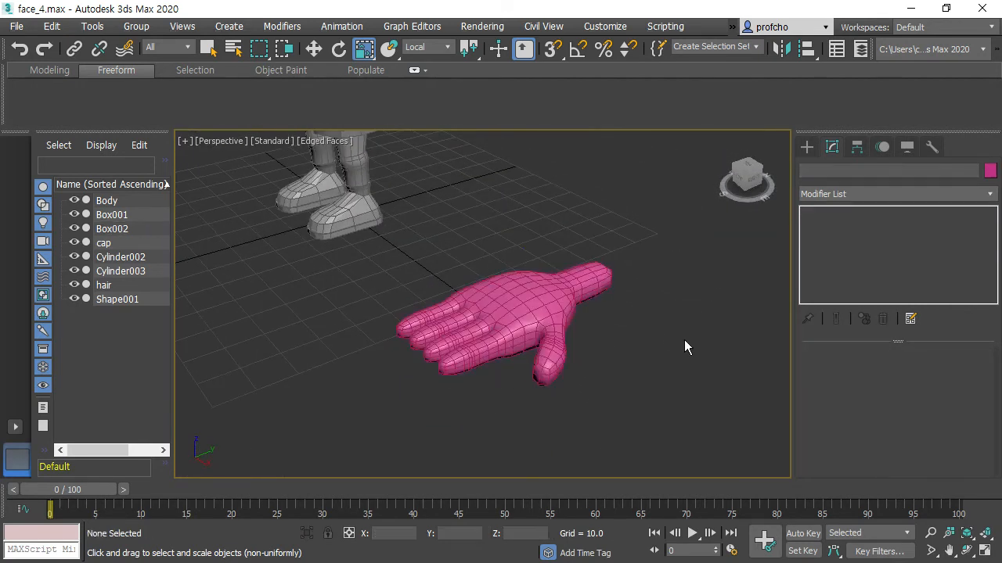
# In the front view, rotate the hand so its fingers point down and its palm turns sideways.
pyautogui.press('f')
pyautogui.click(624, 438)
pyautogui.press('e')
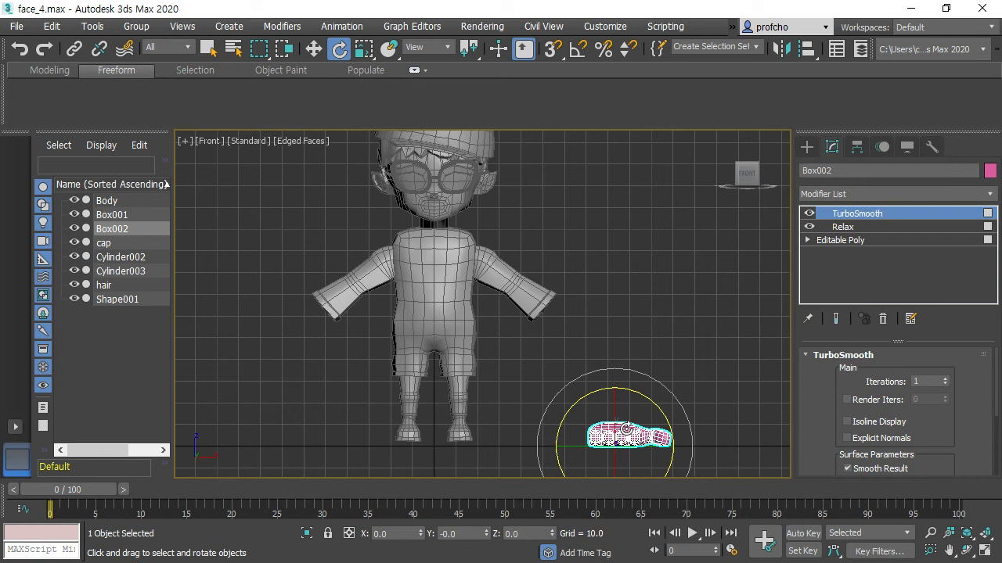
pyautogui.moveTo(626, 430); pyautogui.dragTo(625, 514)
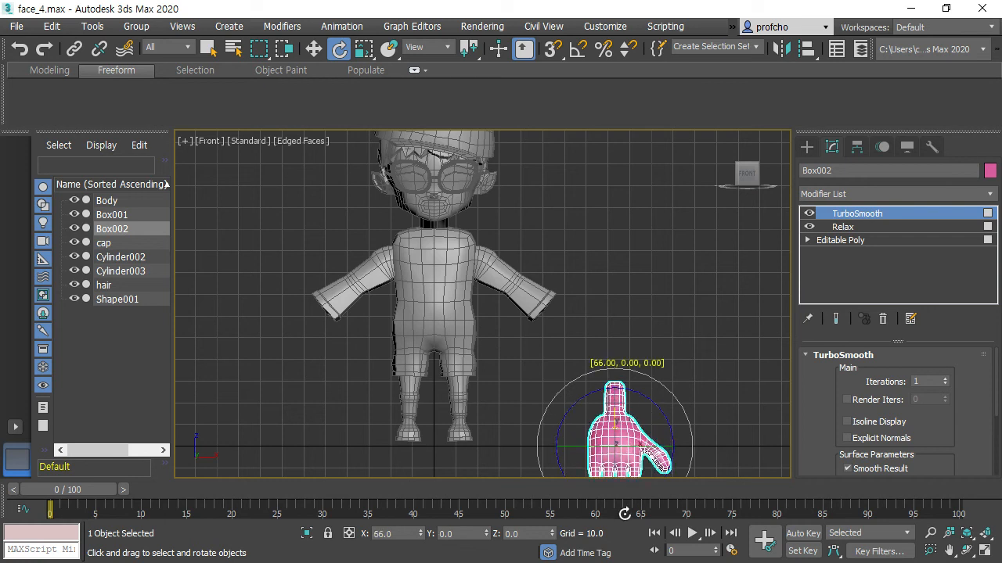
pyautogui.moveTo(588, 445); pyautogui.dragTo(501, 443)
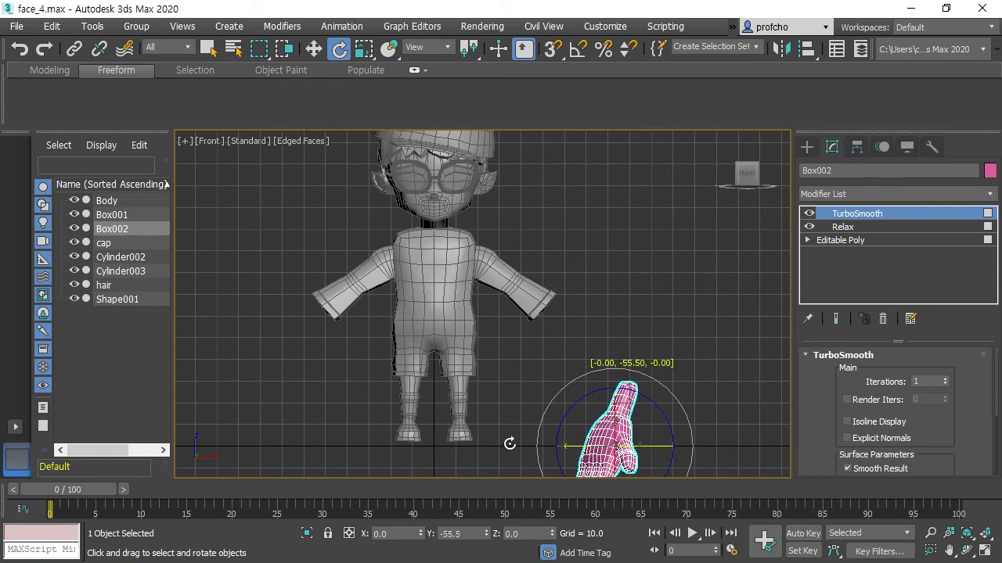
pyautogui.moveTo(589, 446); pyautogui.dragTo(509, 433)
pyautogui.moveTo(615, 450); pyautogui.dragTo(504, 432)
# Move the hand across the front view to the sleeve end of the character's right arm.
pyautogui.press('w')
pyautogui.moveTo(634, 425); pyautogui.dragTo(344, 306)
pyautogui.press('e')
pyautogui.moveTo(300, 238); pyautogui.dragTo(534, 259, button='middle')
pyautogui.press('r')
pyautogui.click(530, 240)
# In the left view, tilt the hand to follow the arm's slope and scale it down to suit the sleeve opening.
pyautogui.press('l')
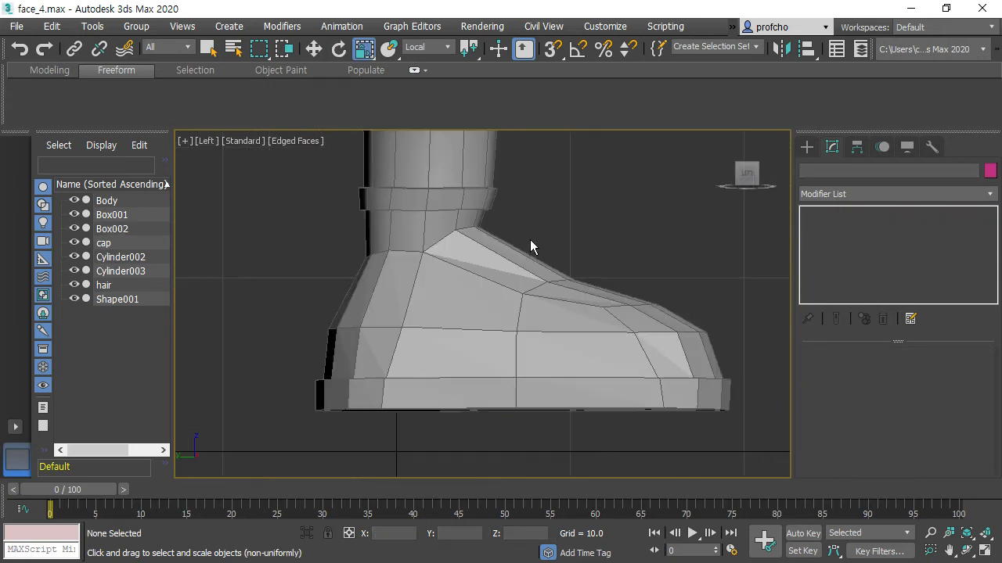
pyautogui.scroll(-6, 586, 291)
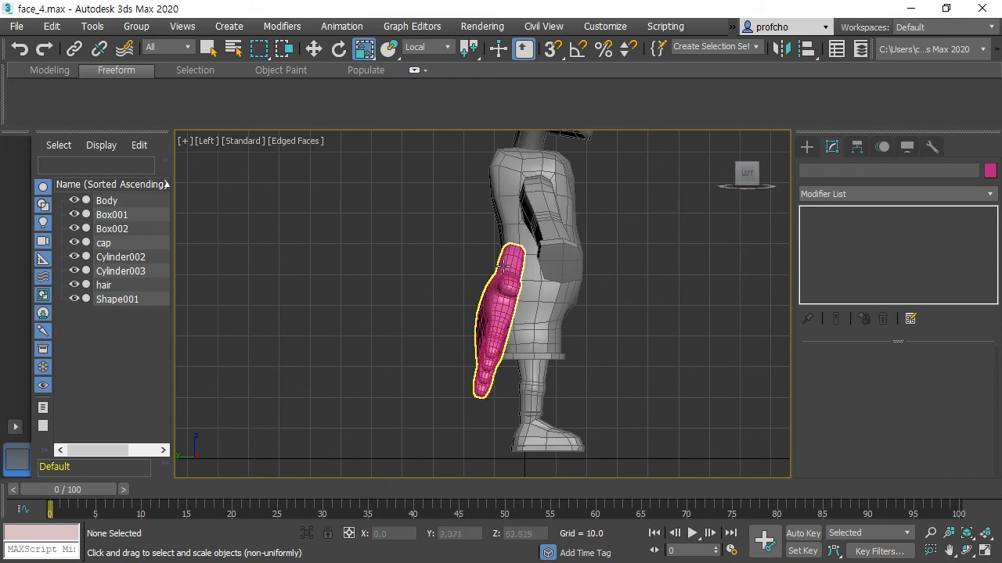
pyautogui.press('w')
pyautogui.click(532, 330)
pyautogui.press('e')
pyautogui.moveTo(570, 315); pyautogui.dragTo(616, 315)
pyautogui.moveTo(534, 266); pyautogui.dragTo(536, 396)
pyautogui.press('w')
pyautogui.press('r')
# Move the hand up and slightly back in the left view so its wrist meets the sleeve opening.
pyautogui.press('w')
pyautogui.moveTo(583, 259); pyautogui.dragTo(584, 225)
pyautogui.moveTo(646, 292); pyautogui.dragTo(632, 291)
pyautogui.press('r')
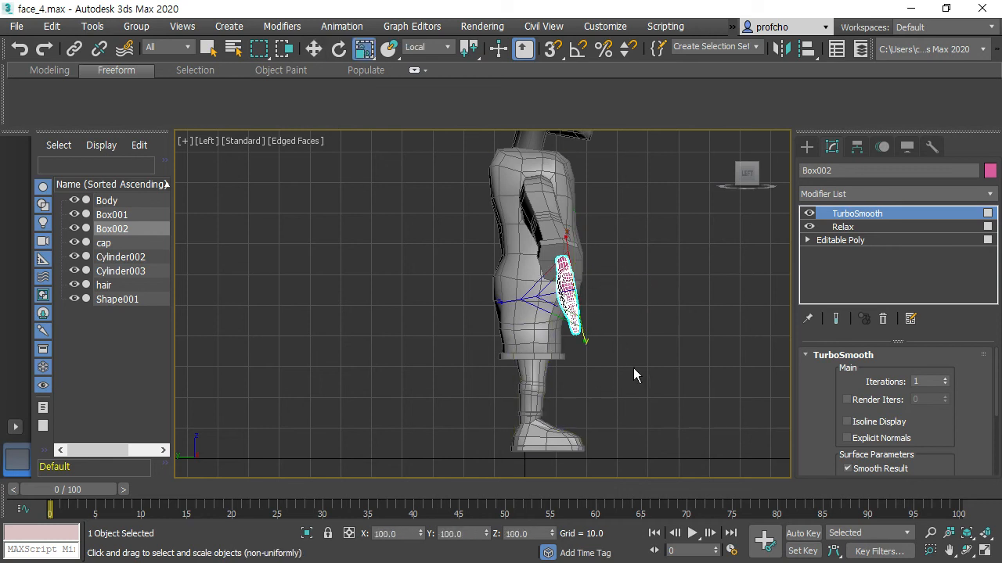
# Examine the hand's size, angle and fit in the sleeve opening from several perspective angles.
pyautogui.press('p')
pyautogui.keyDown('alt'); pyautogui.moveTo(640, 418); pyautogui.dragTo(634, 202, button='middle'); pyautogui.keyUp('alt')
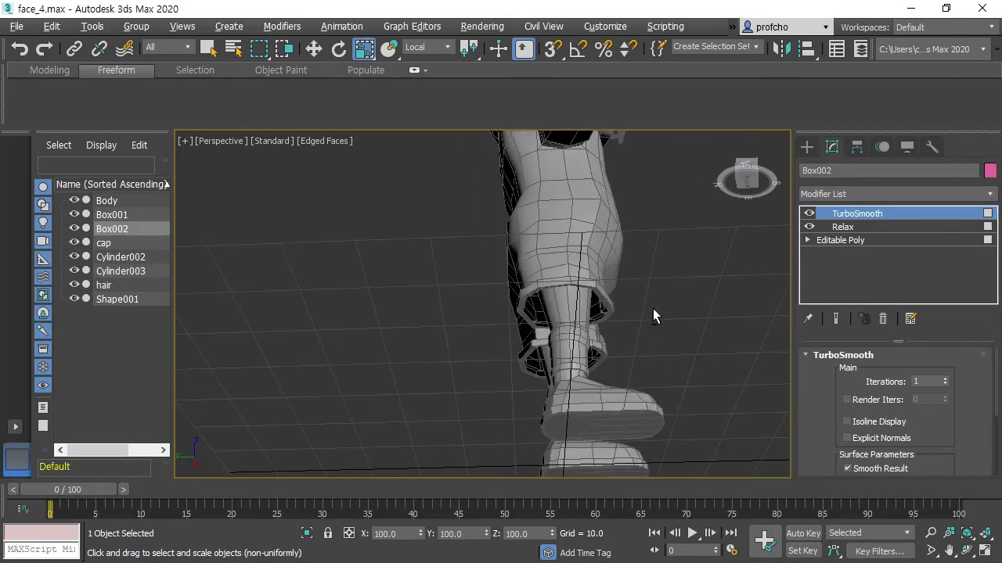
pyautogui.keyDown('alt'); pyautogui.moveTo(625, 343); pyautogui.dragTo(611, 379, button='middle'); pyautogui.keyUp('alt')
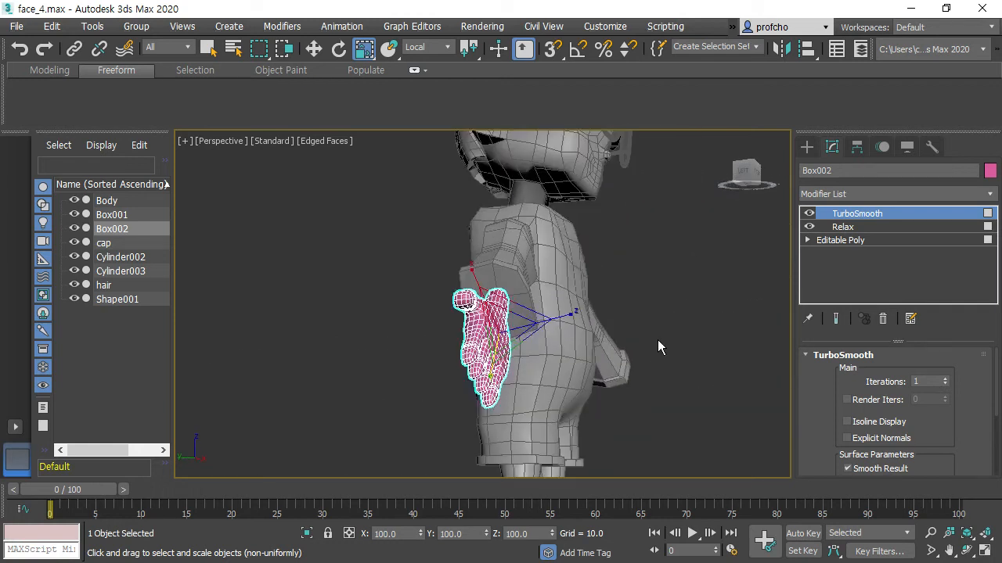
pyautogui.keyDown('alt'); pyautogui.moveTo(491, 300); pyautogui.dragTo(450, 301, button='middle'); pyautogui.keyUp('alt')
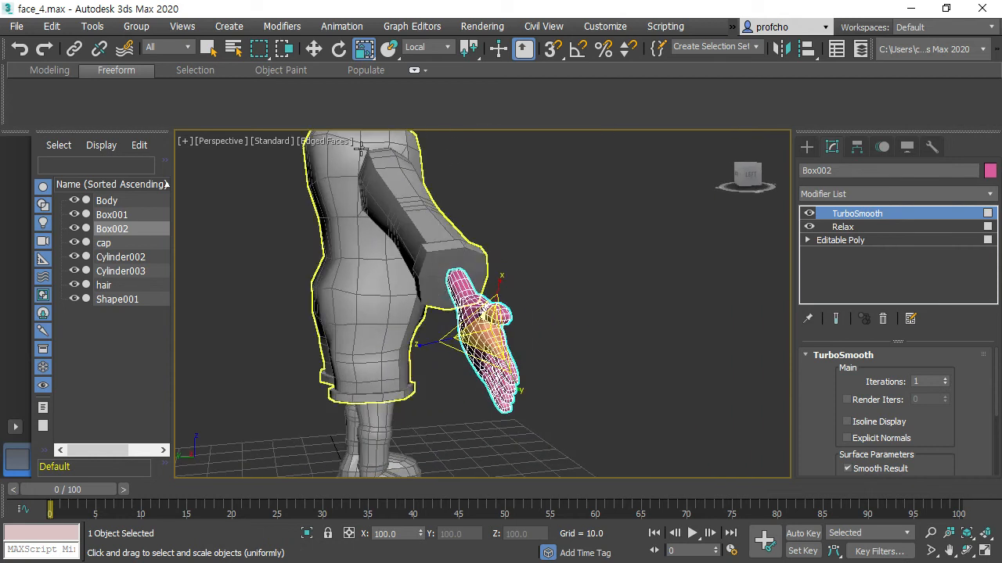
pyautogui.click(523, 291)
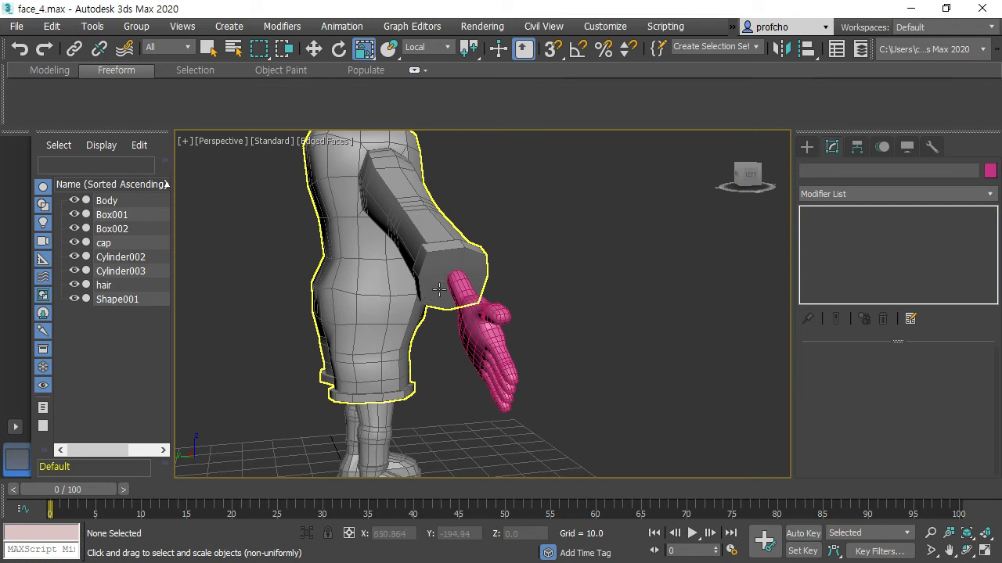
pyautogui.click(493, 333)
pyautogui.keyDown('alt'); pyautogui.moveTo(528, 317); pyautogui.dragTo(593, 282, button='middle'); pyautogui.keyUp('alt')
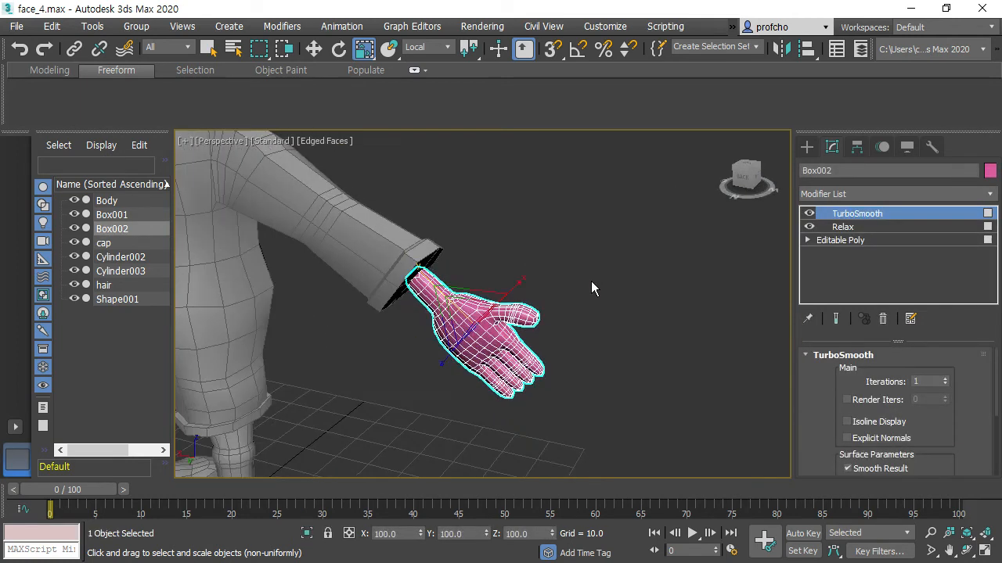
# Move the hand toward the arm and slightly up in the perspective view so its wrist sits inside the sleeve opening.
pyautogui.press('w')
pyautogui.moveTo(417, 316); pyautogui.dragTo(405, 301)
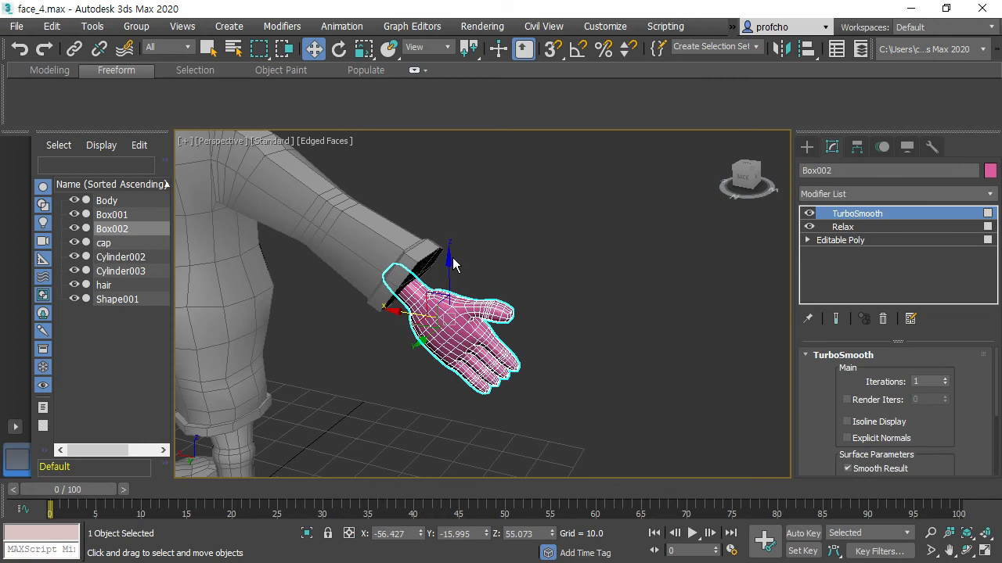
pyautogui.click(450, 249)
pyautogui.click(458, 301)
pyautogui.moveTo(452, 263); pyautogui.dragTo(453, 248)
pyautogui.click(635, 316)
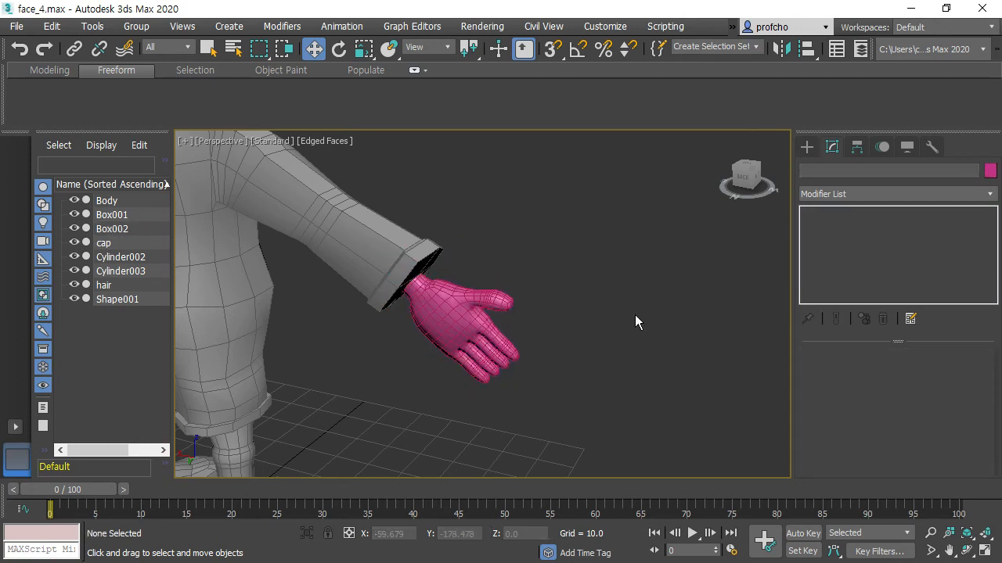
# In the front view, scale the hand down and move its wrist into the sleeve of the character's right arm.
pyautogui.press('f')
pyautogui.moveTo(569, 340); pyautogui.dragTo(485, 361, button='middle')
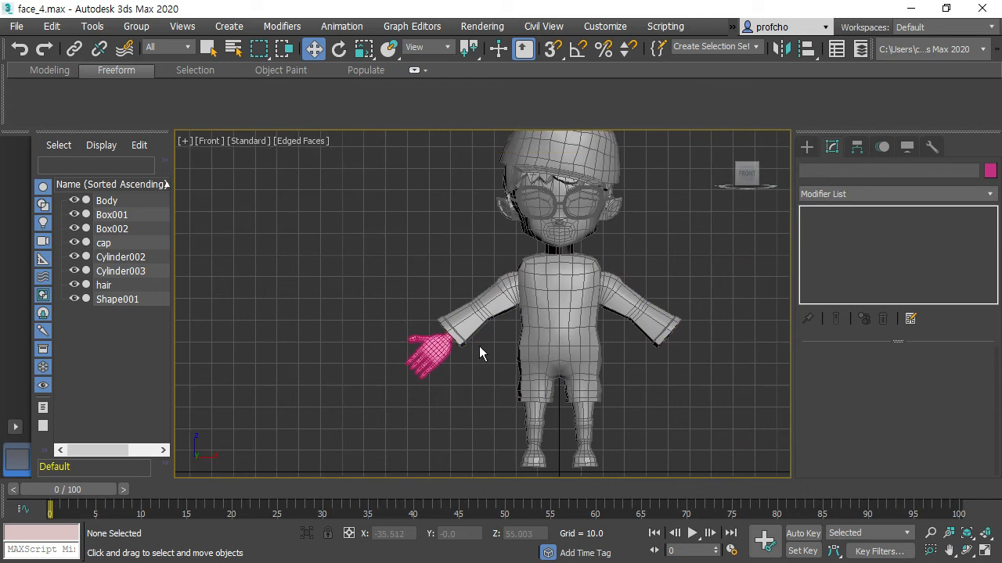
pyautogui.click(426, 352)
pyautogui.moveTo(451, 330); pyautogui.dragTo(417, 396)
pyautogui.press('r')
pyautogui.press('w')
pyautogui.moveTo(457, 322); pyautogui.dragTo(466, 321)
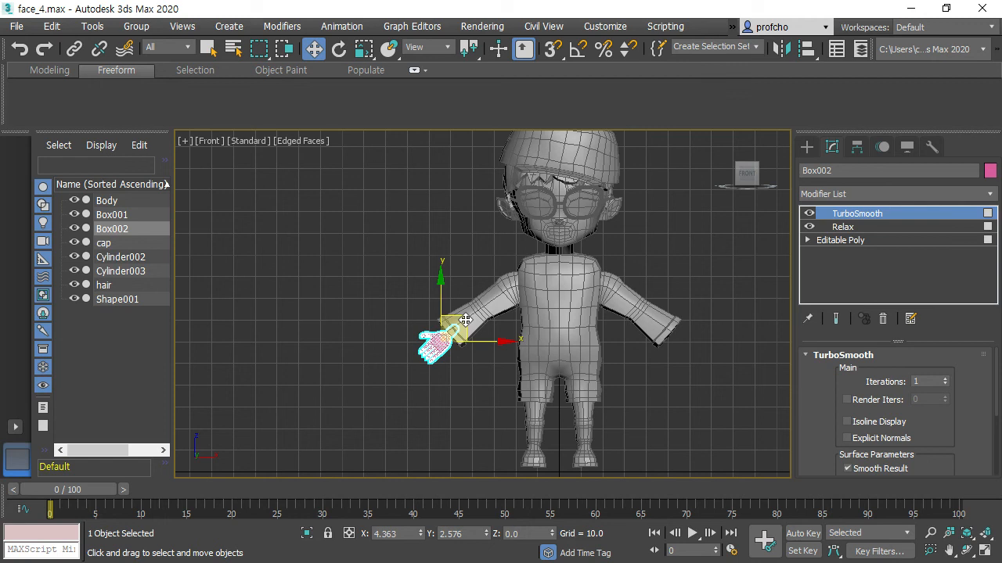
pyautogui.click(473, 234)
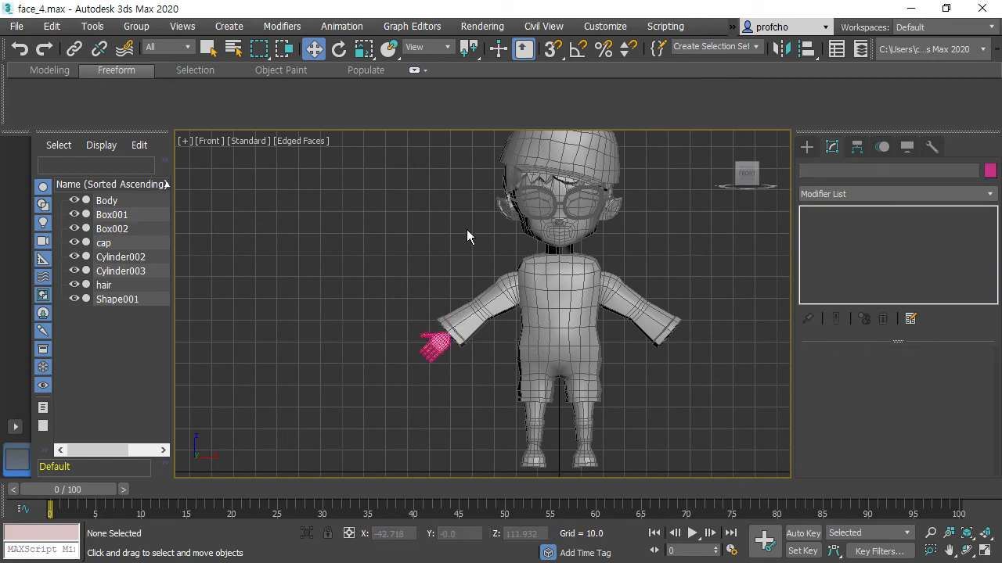
# Scale the hand up along its local X axis to widen the palm.
pyautogui.click(430, 346)
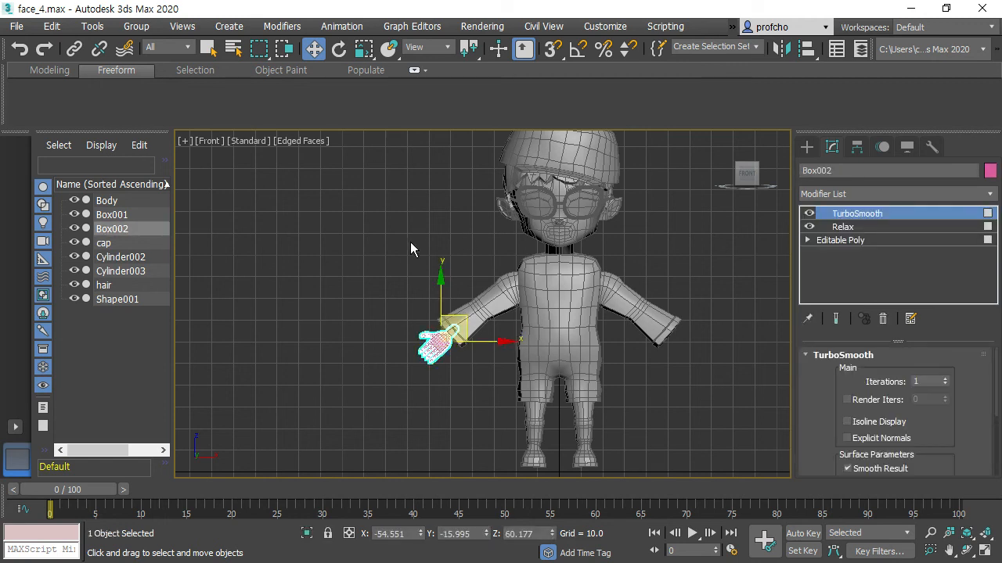
pyautogui.scroll(4, 413, 245)
pyautogui.scroll(-4, 468, 290)
pyautogui.press('r')
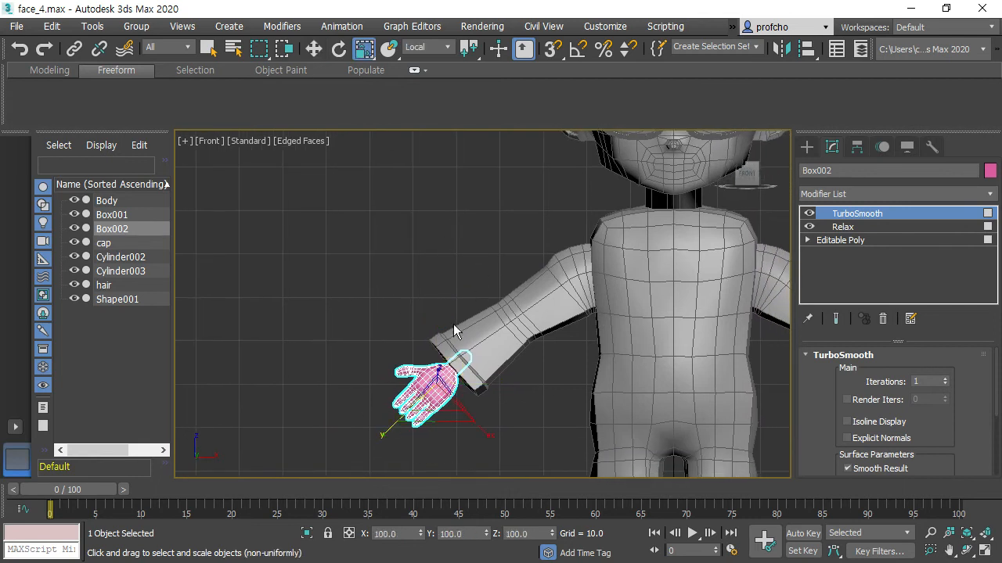
pyautogui.moveTo(487, 431); pyautogui.dragTo(507, 452)
pyautogui.click(575, 371)
pyautogui.moveTo(575, 371); pyautogui.dragTo(435, 344, button='middle')
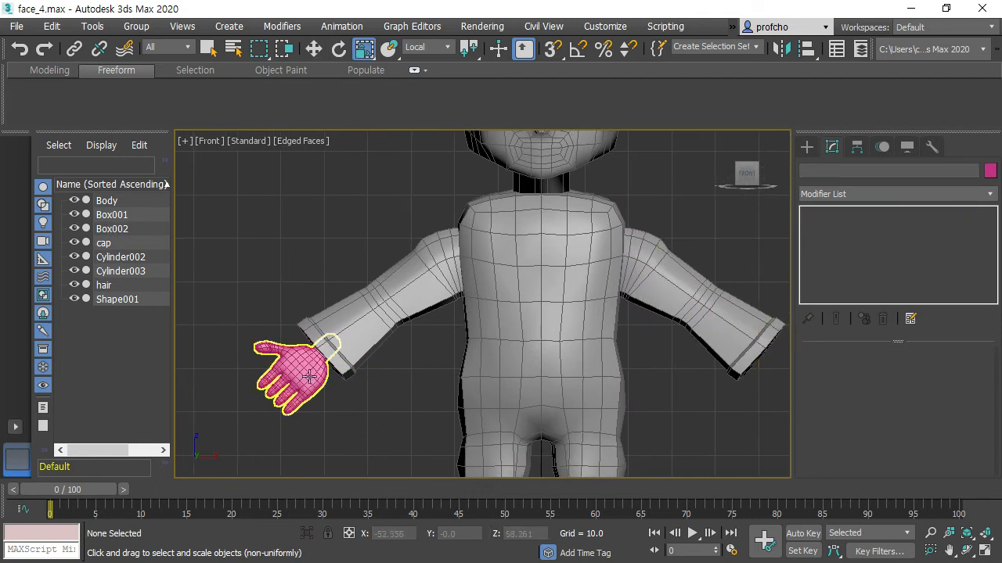
# Move the hand slightly outward and down along the arm's slope so less of the wrist sits inside the sleeve.
pyautogui.click(329, 378)
pyautogui.press('w')
pyautogui.moveTo(330, 345); pyautogui.dragTo(321, 354)
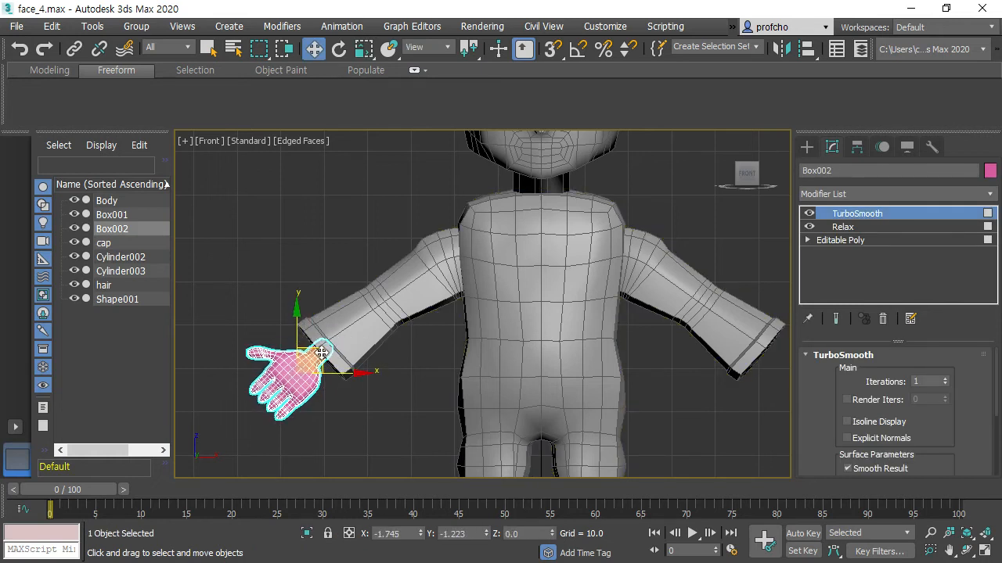
pyautogui.click(411, 363)
pyautogui.scroll(-3, 426, 363)
pyautogui.scroll(-3, 425, 355)
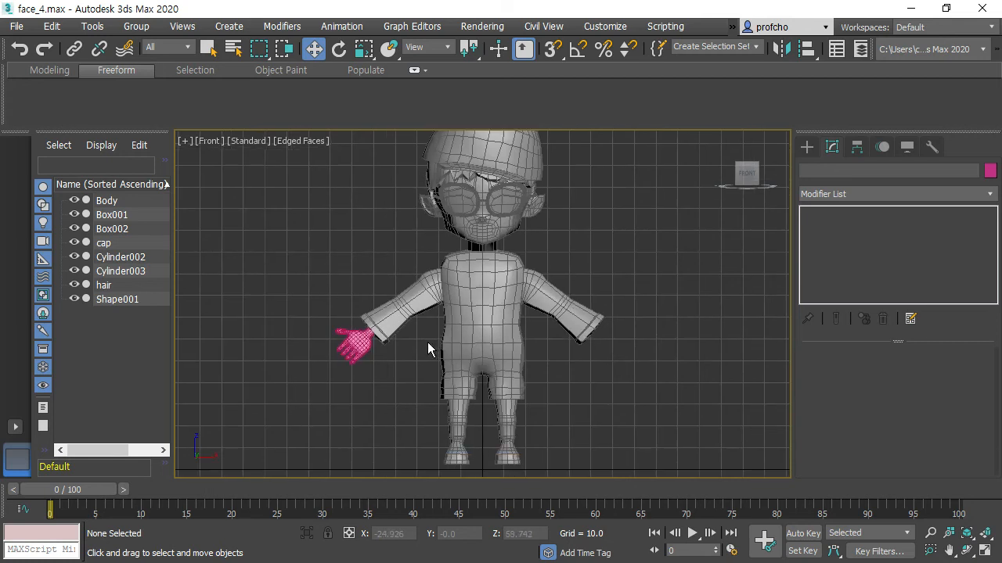
# Collapse all modifiers in the hand's stack into the mesh.
pyautogui.click(348, 339)
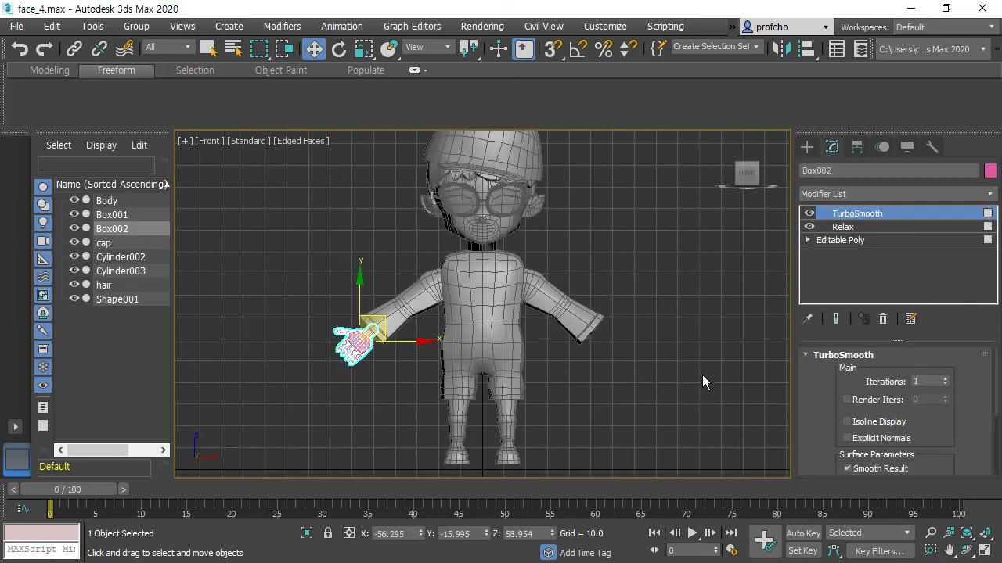
pyautogui.rightClick(879, 213)
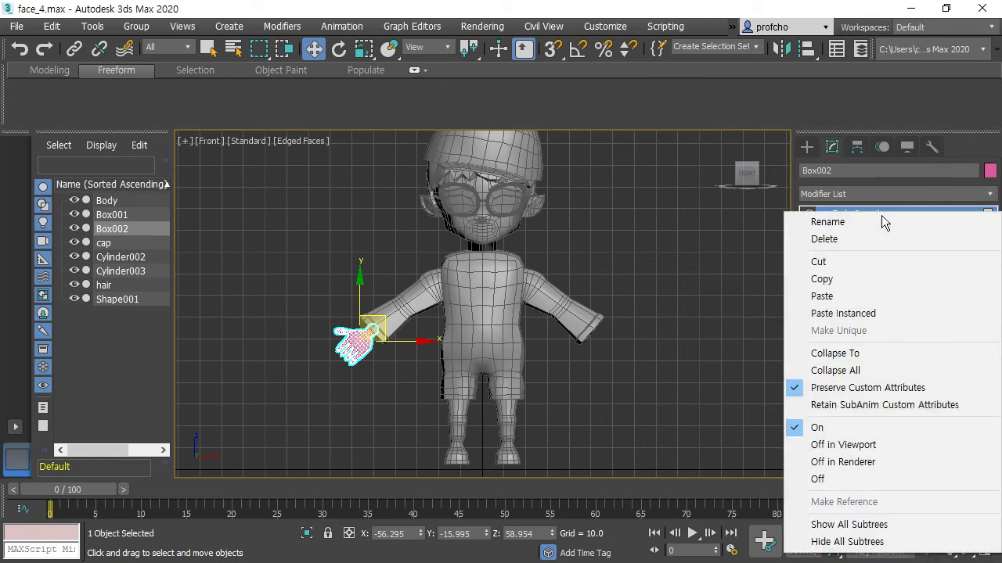
pyautogui.click(860, 372)
pyautogui.click(574, 337)
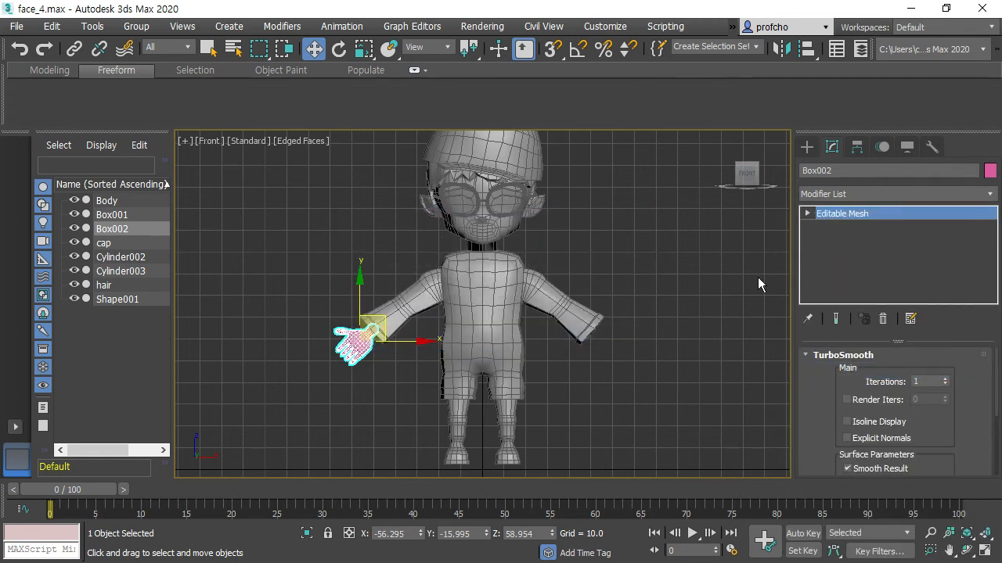
# Change the hand's object color to the gray swatch in the 3ds Max palette.
pyautogui.click(990, 171)
pyautogui.click(109, 362)
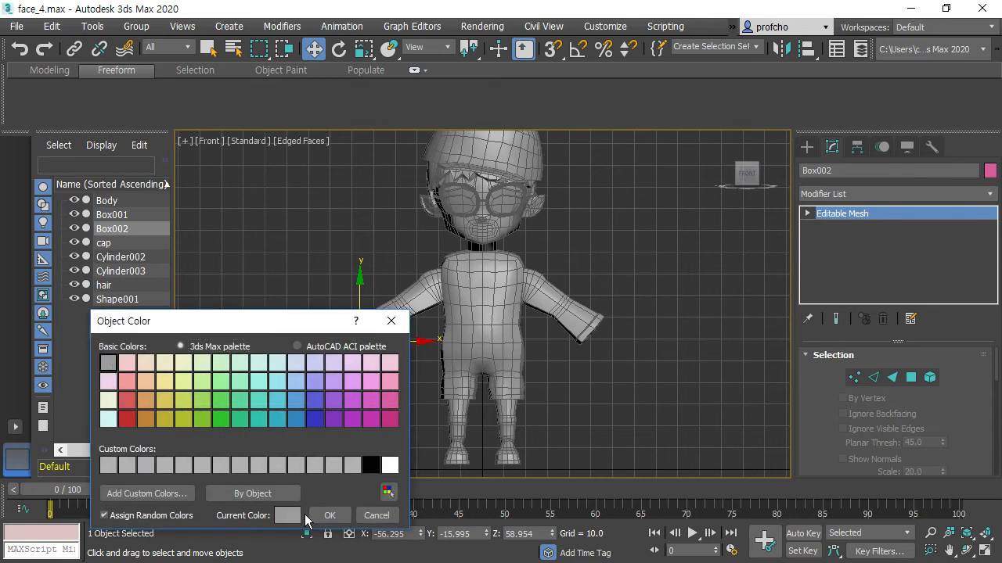
pyautogui.click(330, 515)
pyautogui.click(645, 265)
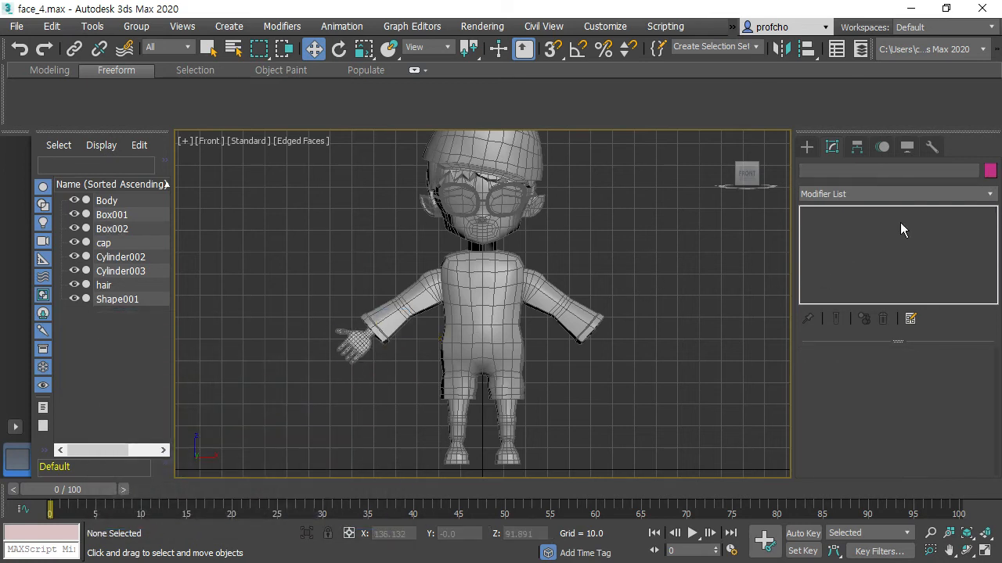
# Add a Symmetry modifier to the hand.
pyautogui.click(990, 194)
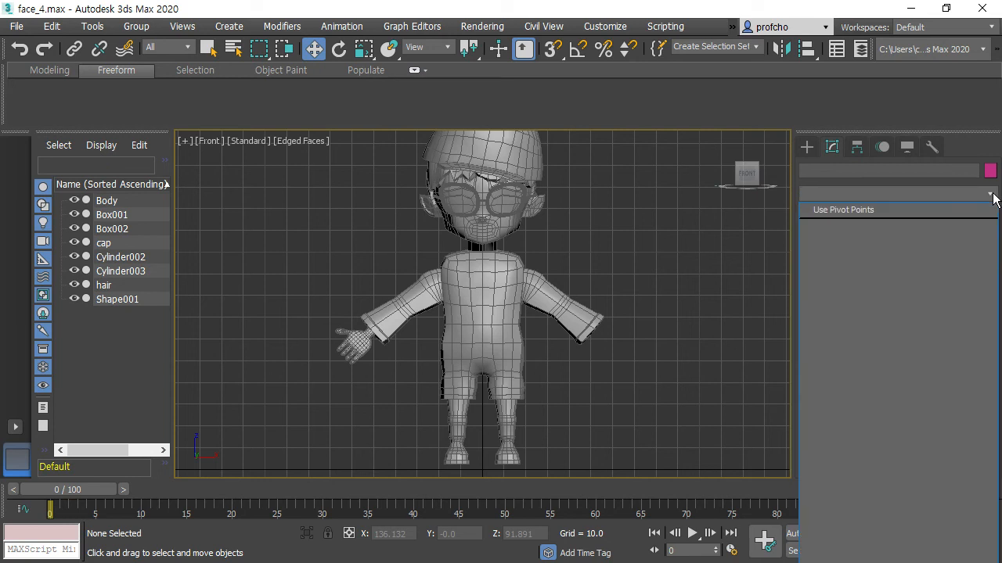
pyautogui.click(991, 196)
pyautogui.click(371, 352)
pyautogui.click(992, 196)
pyautogui.press('s')
pyautogui.press('s')
pyautogui.press('s')
pyautogui.press('s')
pyautogui.press('s')
pyautogui.press('s')
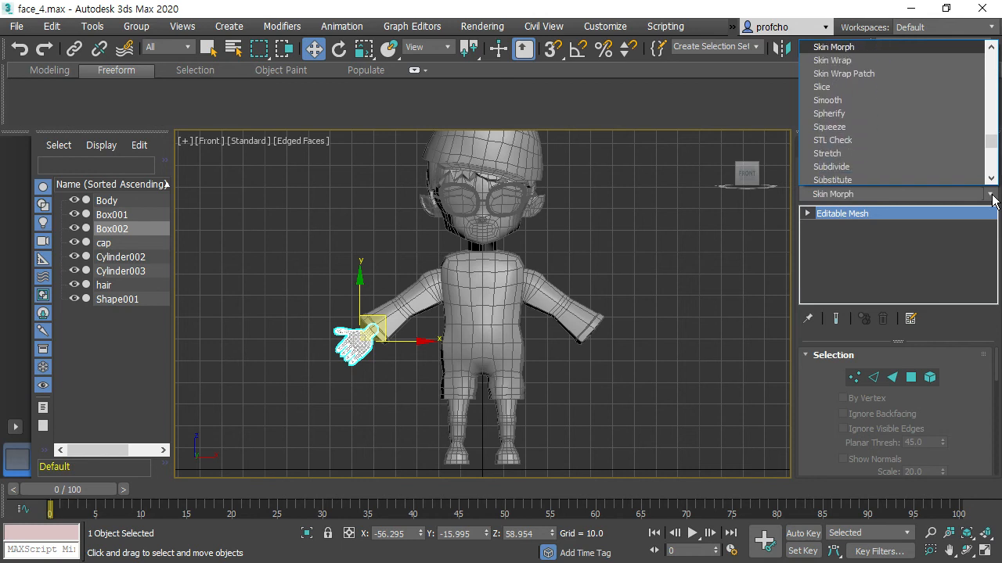
pyautogui.press('t')
pyautogui.scroll(1, 858, 83)
pyautogui.click(858, 77)
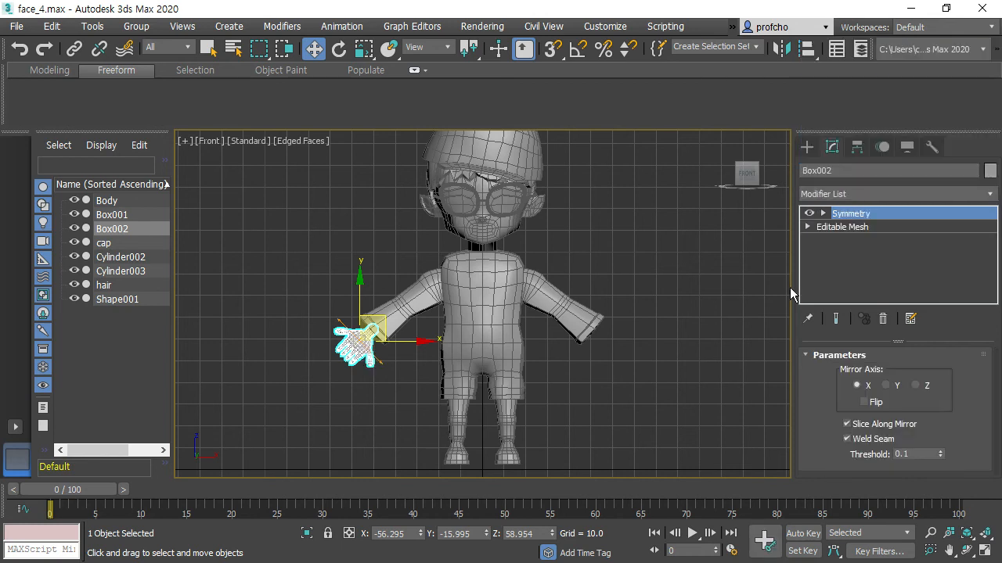
# Try the Z and X mirror axes and the World coordinate system, and move the Symmetry mirror plane toward the body.
pyautogui.click(924, 387)
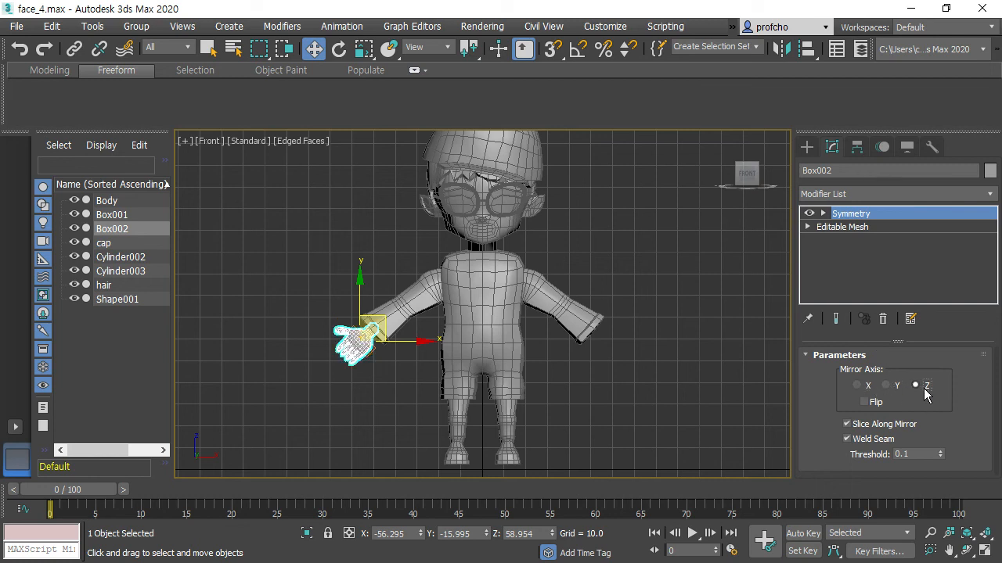
pyautogui.click(858, 385)
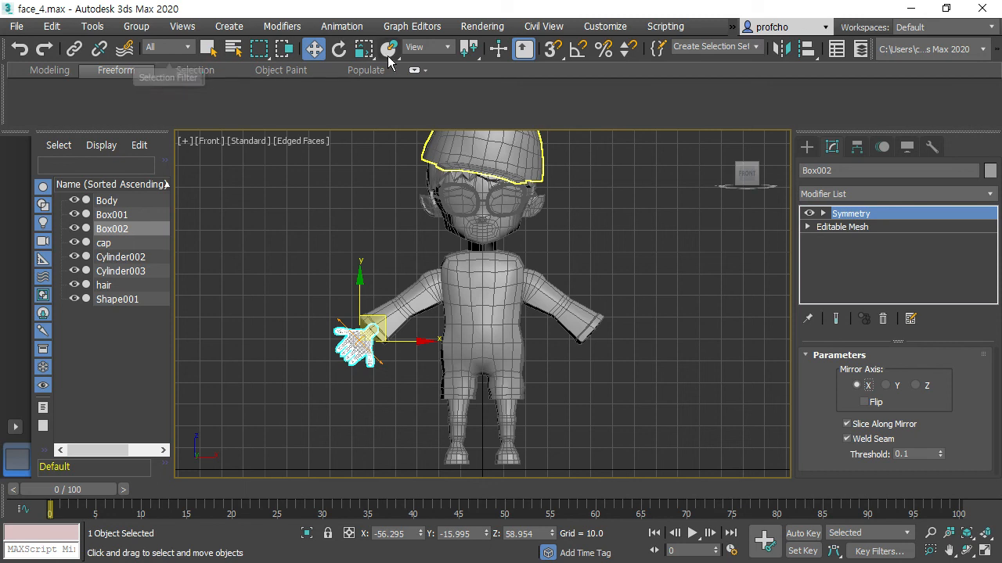
pyautogui.click(447, 48)
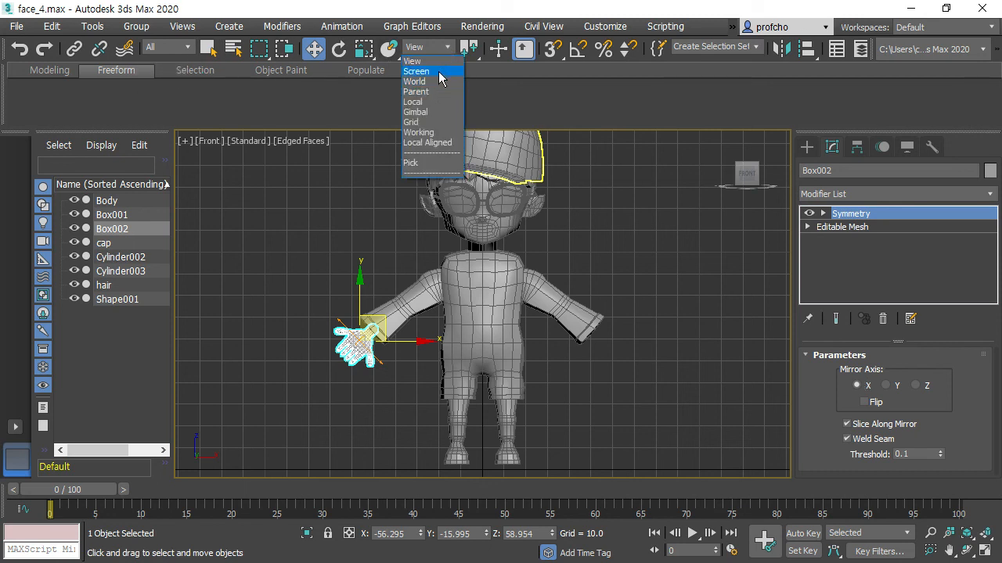
pyautogui.click(437, 82)
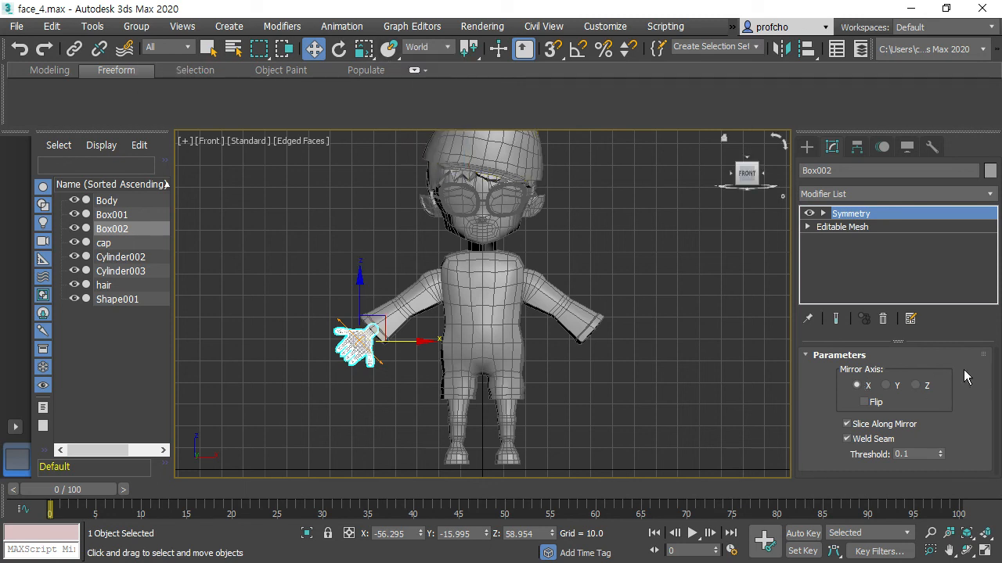
pyautogui.click(857, 228)
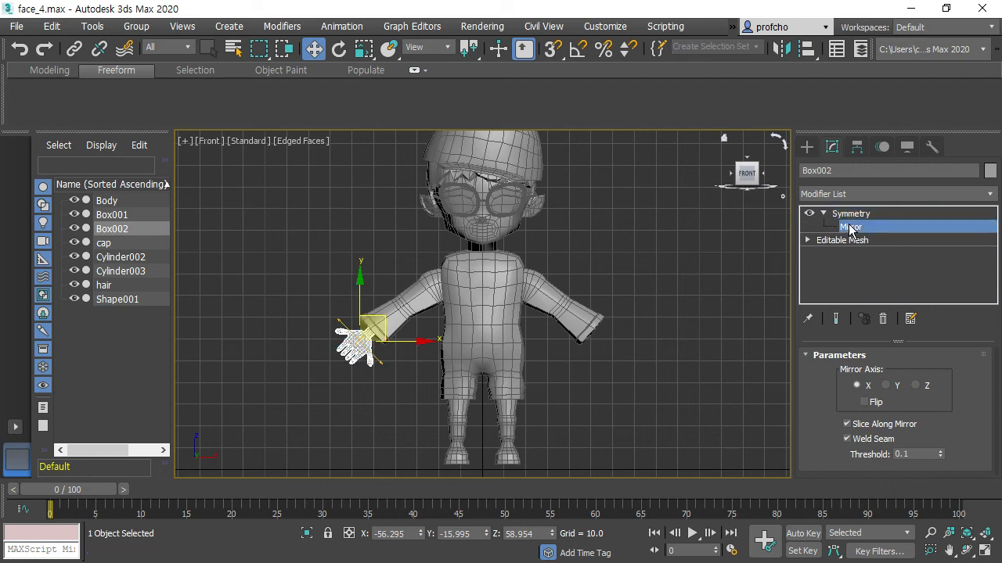
pyautogui.moveTo(386, 321); pyautogui.dragTo(440, 316)
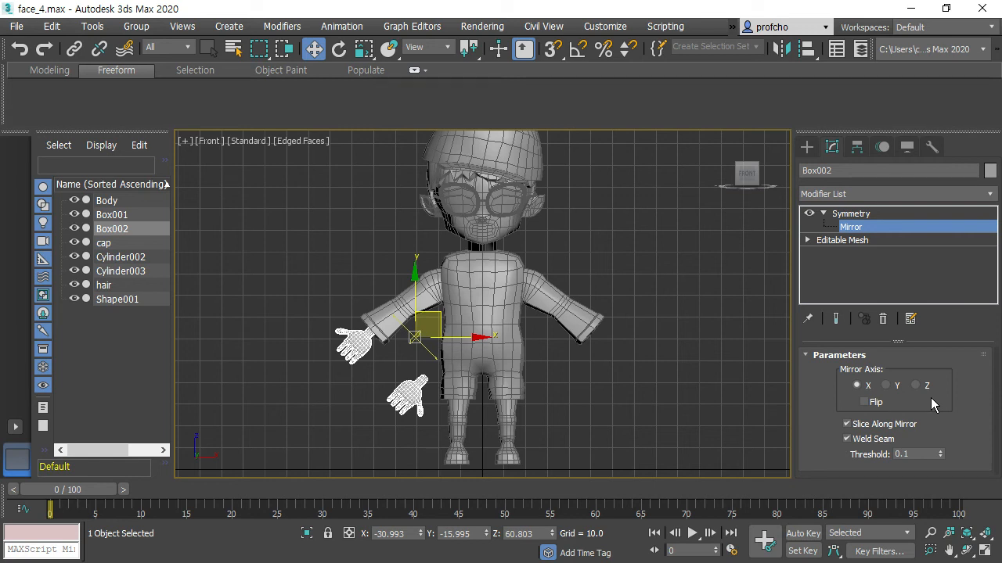
# Delete the hand, undo the deletion and the mirror-plane changes, and remove the Symmetry modifier from the hand.
pyautogui.press('Delete')
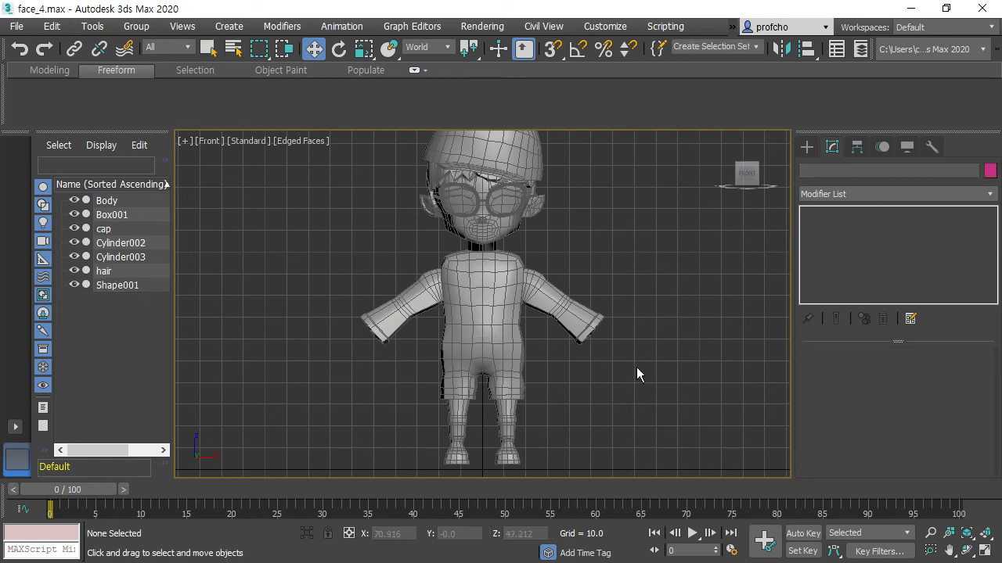
pyautogui.hotkey('ctrl', 'z')
pyautogui.hotkey('ctrl', 'z')
pyautogui.click(564, 378)
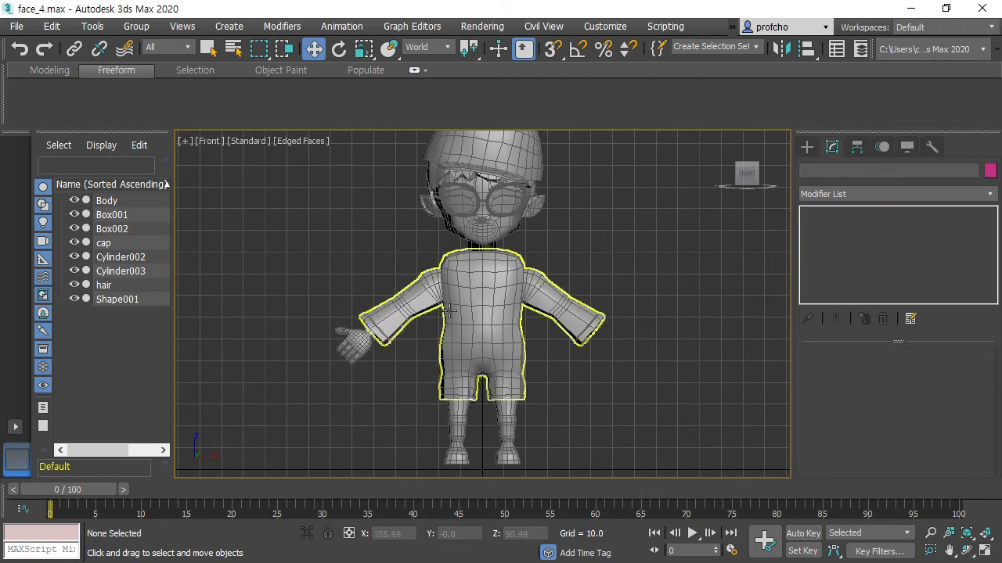
pyautogui.hotkey('ctrl', 'z')
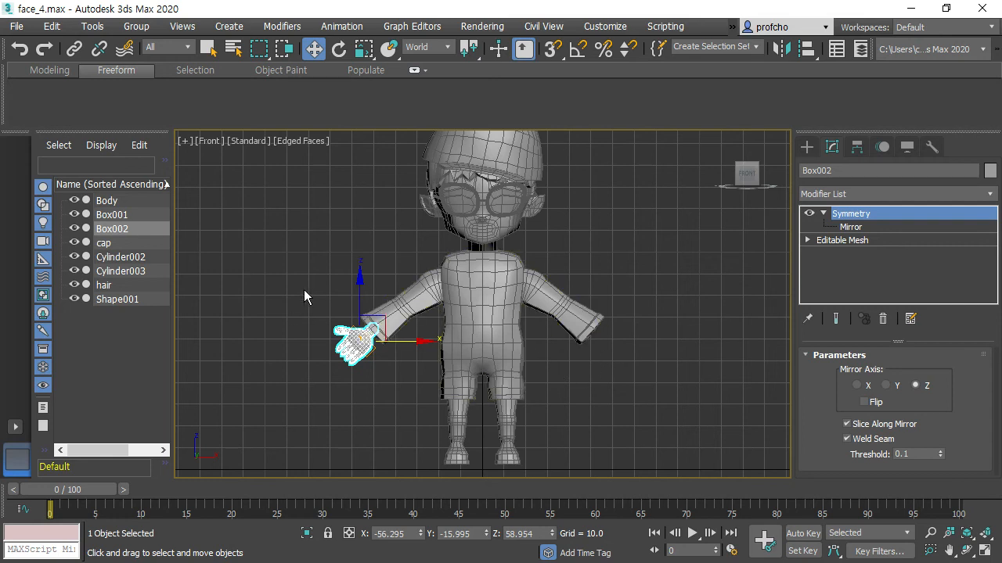
pyautogui.rightClick(824, 214)
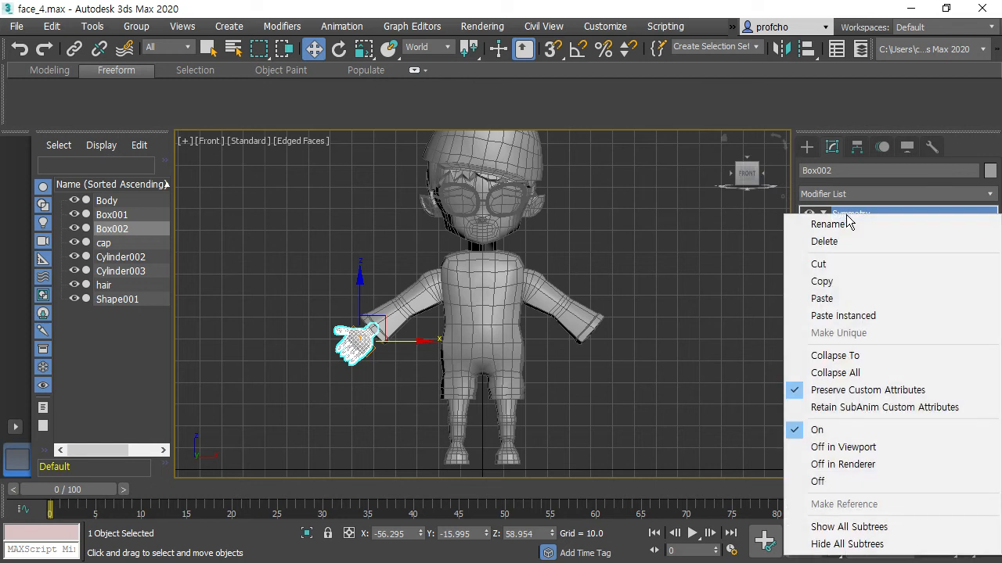
pyautogui.click(819, 265)
pyautogui.click(574, 388)
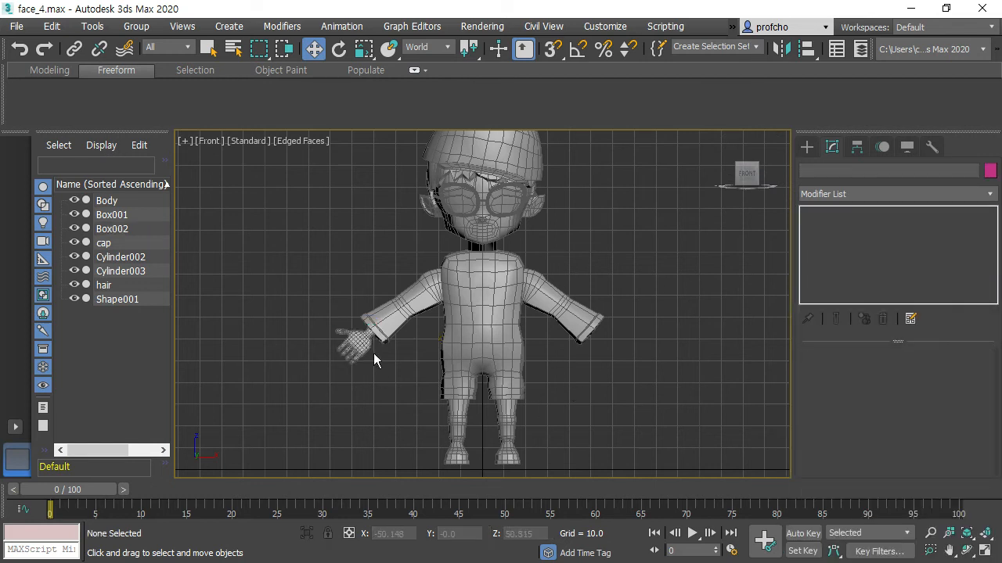
# Convert the hand to an Editable Poly.
pyautogui.click(354, 340)
pyautogui.rightClick(353, 341)
pyautogui.moveTo(380, 497)
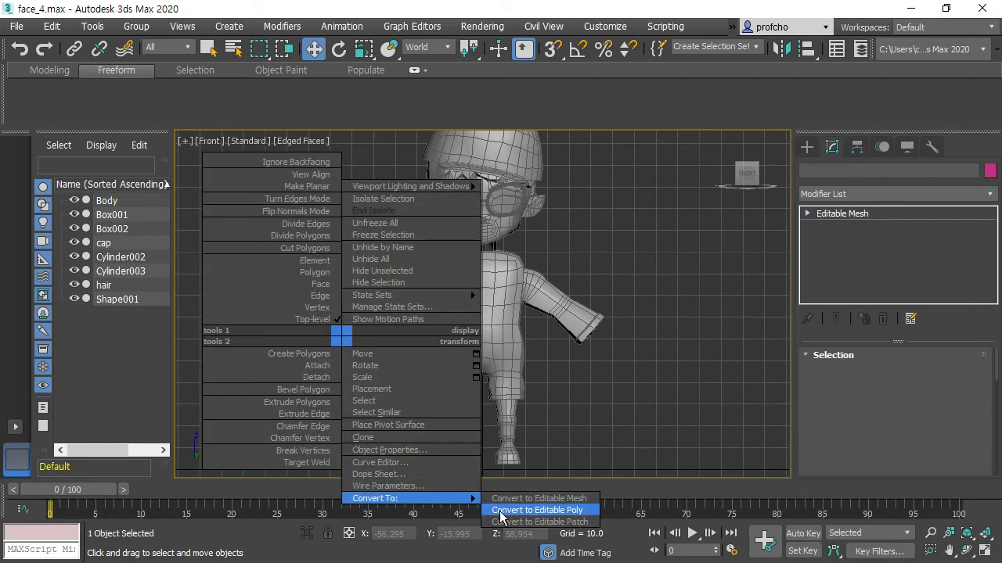
pyautogui.click(534, 510)
pyautogui.click(624, 414)
# Clone the hand along the X axis toward the body as one independent copy.
pyautogui.click(346, 343)
pyautogui.scroll(4, 381, 385)
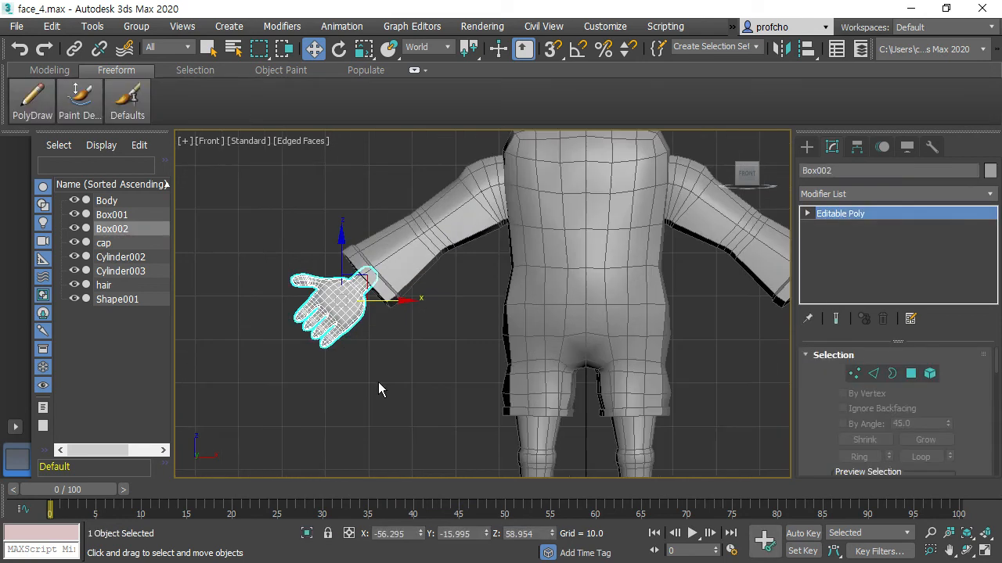
pyautogui.keyDown('shift'); pyautogui.moveTo(402, 297); pyautogui.dragTo(511, 302); pyautogui.keyUp('shift')
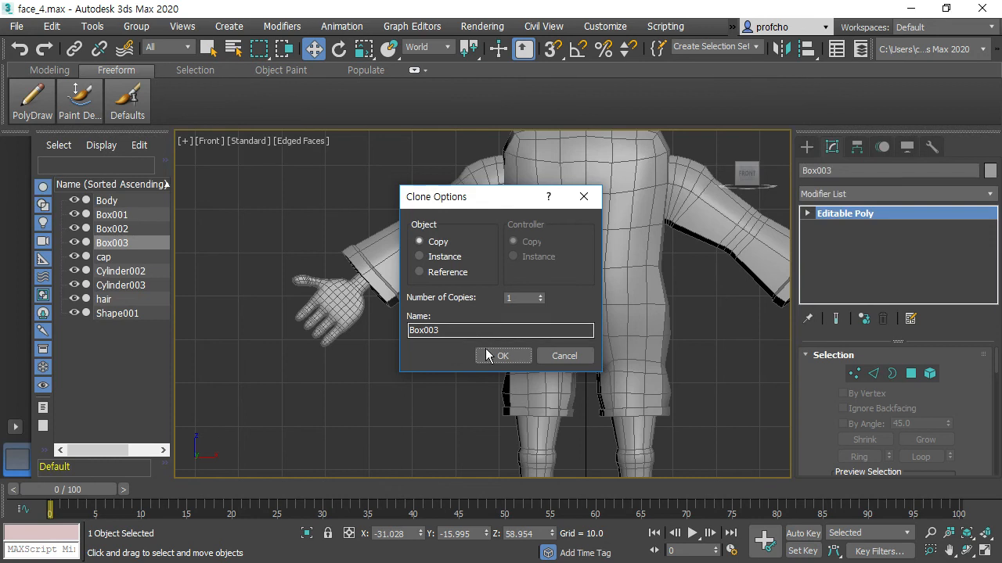
pyautogui.click(503, 356)
pyautogui.scroll(-3, 485, 383)
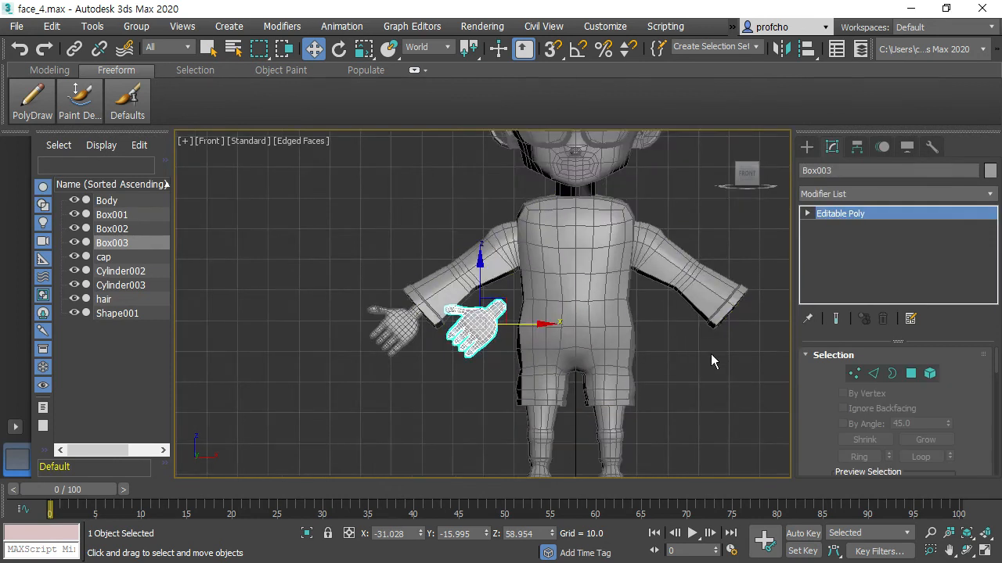
# Try rotating the copied hand into a mirrored orientation for the opposite arm, and delete the copy.
pyautogui.moveTo(681, 344); pyautogui.dragTo(587, 345, button='middle')
pyautogui.press('e')
pyautogui.moveTo(407, 316); pyautogui.dragTo(437, 316)
pyautogui.moveTo(329, 318)
pyautogui.mouseDown()
pyautogui.moveTo(461, 316)
pyautogui.moveTo(214, 306)
pyautogui.moveTo(291, 315)
pyautogui.moveTo(410, 296)
pyautogui.mouseUp()
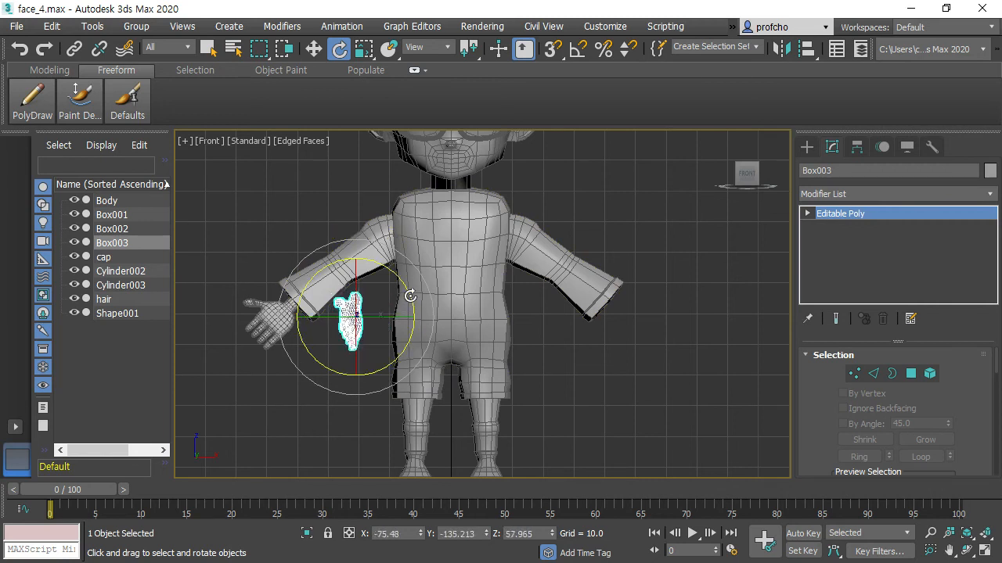
pyautogui.press('Delete')
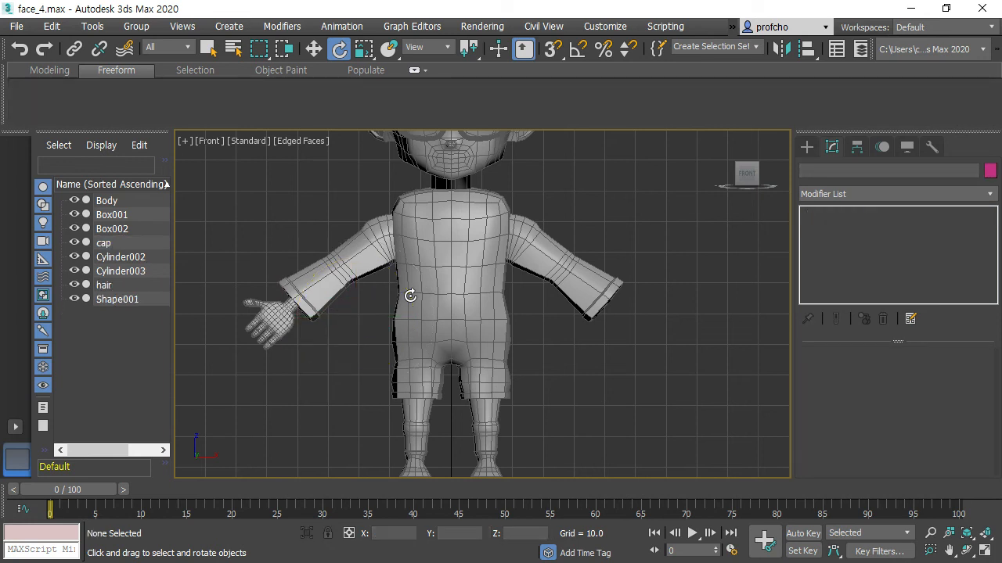
pyautogui.click(272, 322)
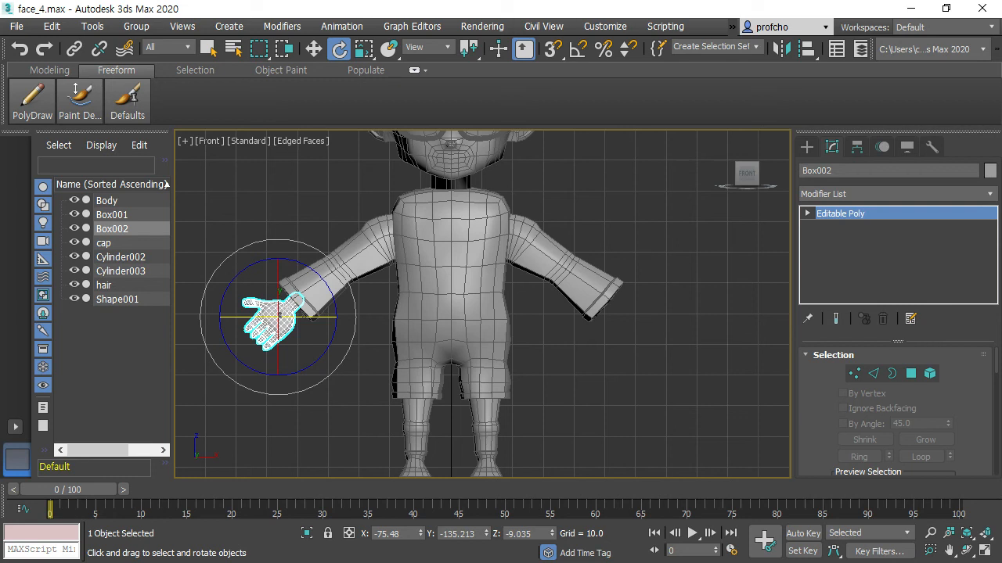
pyautogui.click(702, 396)
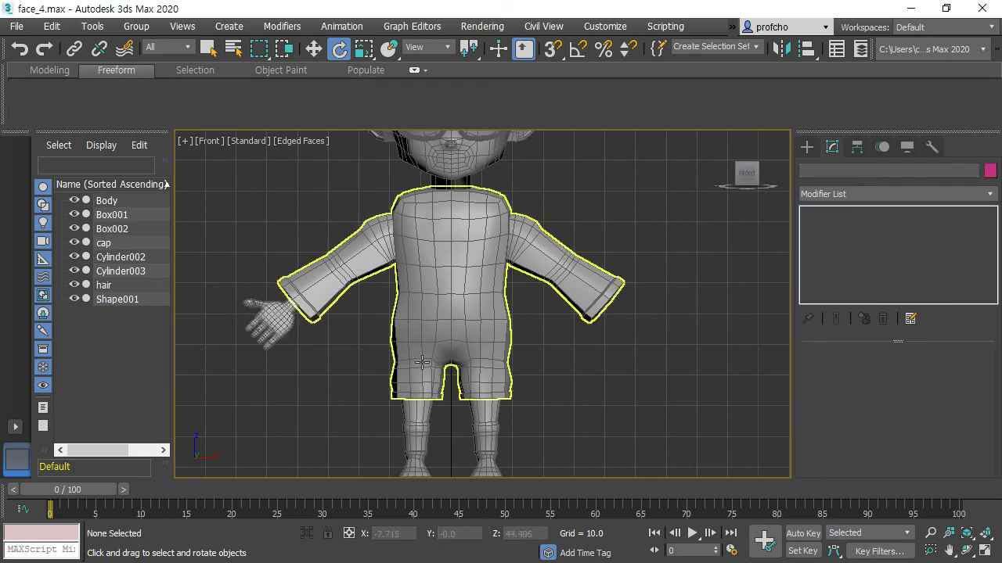
pyautogui.click(295, 323)
pyautogui.click(751, 384)
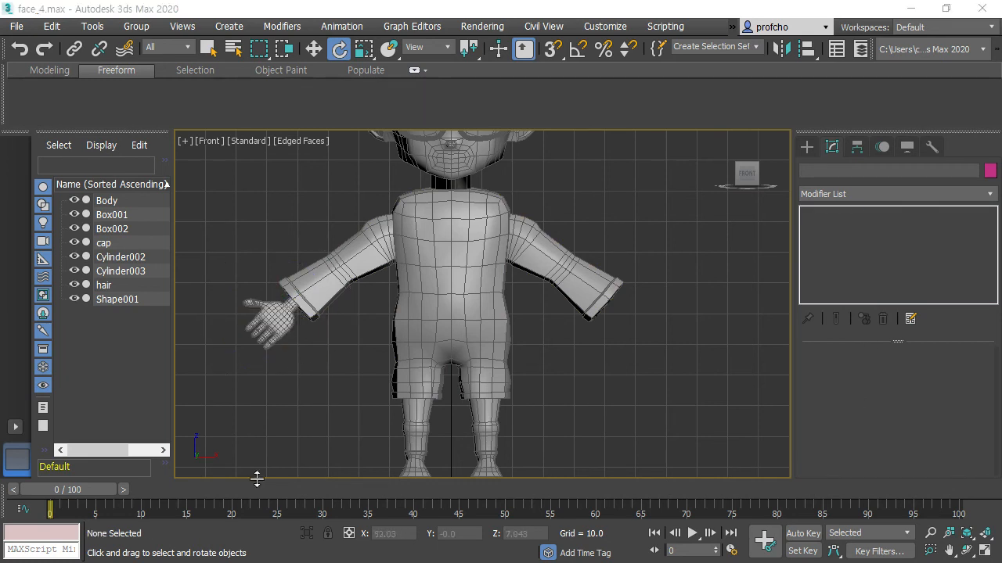
# Add a Symmetry modifier to the hand with X as the mirror axis.
pyautogui.click(272, 327)
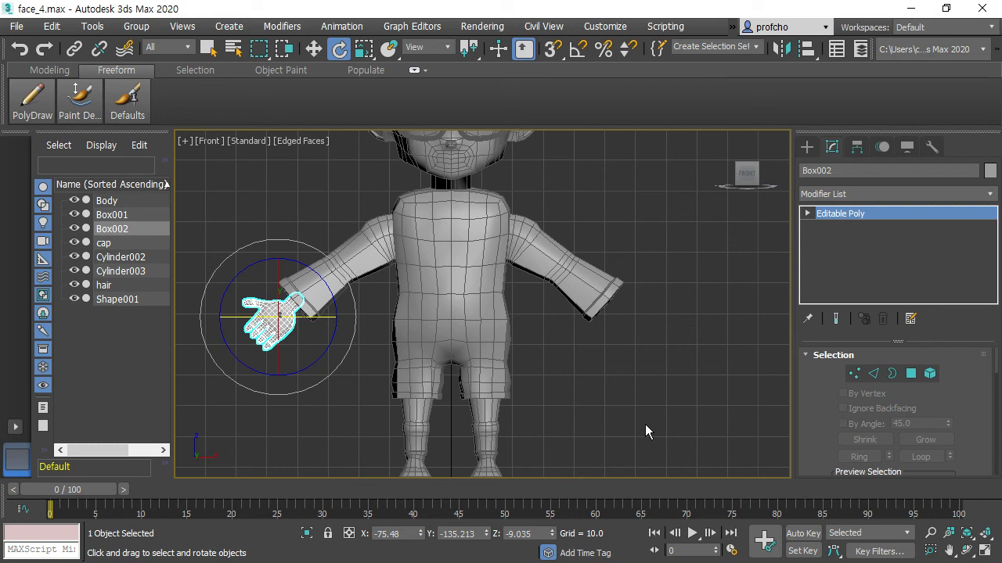
pyautogui.click(988, 196)
pyautogui.scroll(-15, 986, 196)
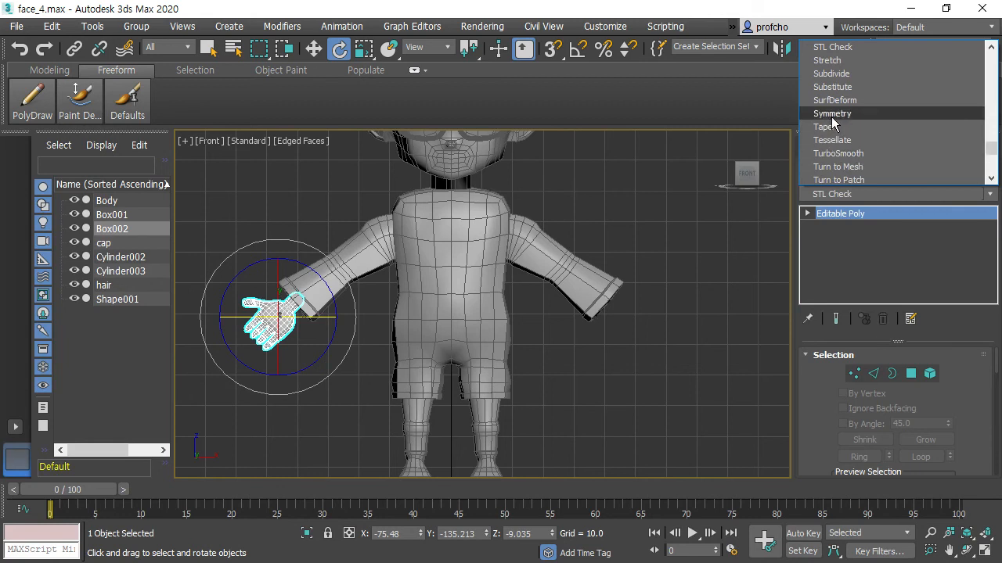
pyautogui.click(832, 115)
pyautogui.click(914, 386)
pyautogui.click(858, 385)
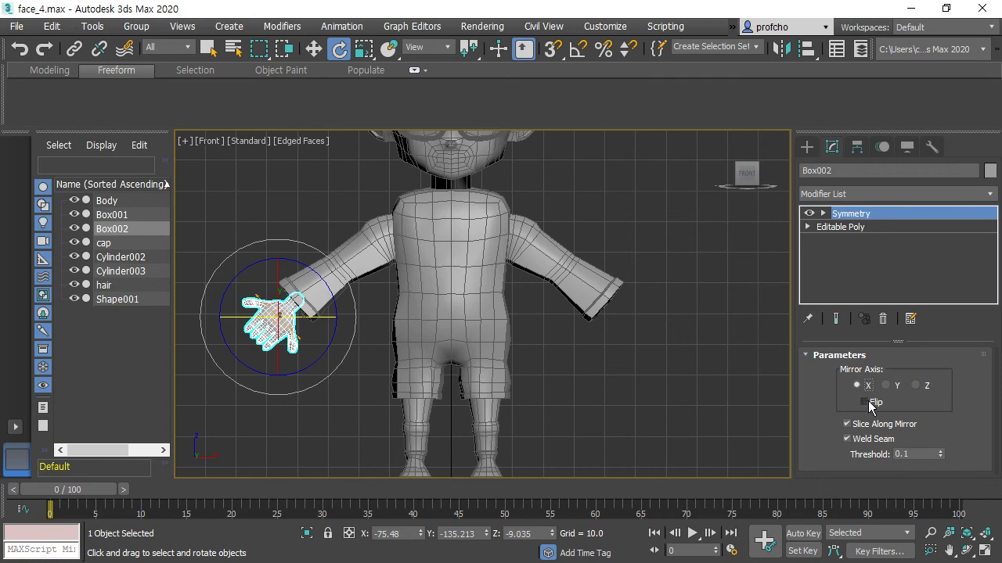
# Move the Symmetry mirror plane along X toward the body to about X -35.3, separating the mirrored hand from the original.
pyautogui.click(823, 215)
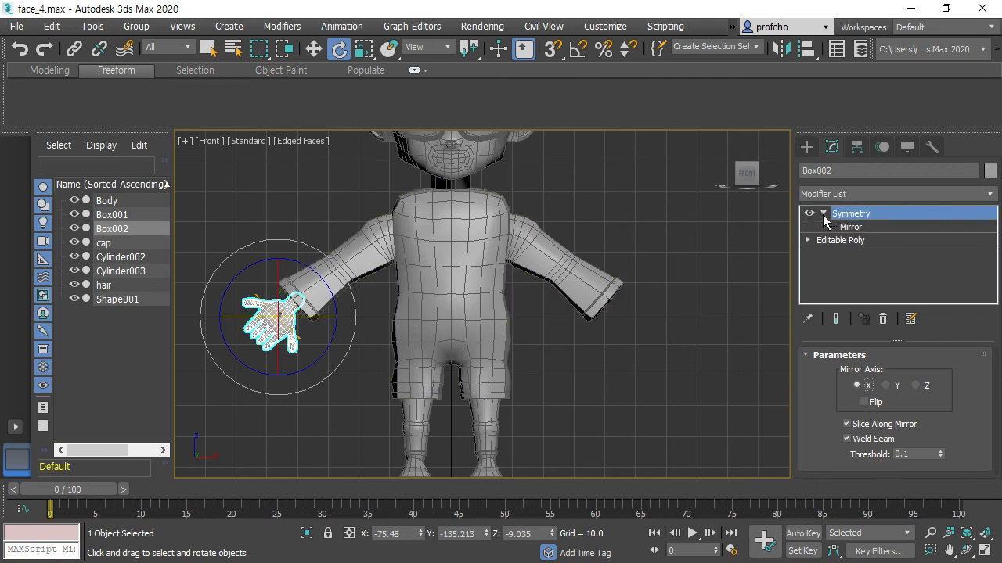
pyautogui.click(851, 227)
pyautogui.press('w')
pyautogui.moveTo(341, 317); pyautogui.dragTo(405, 347)
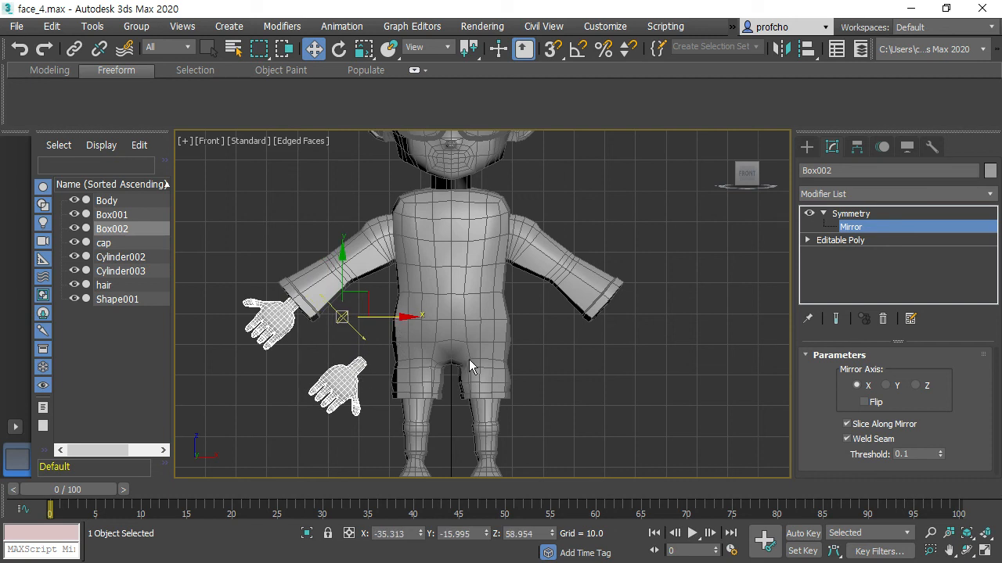
# Try rotating the Symmetry mirror plane using the Local reference coordinate system.
pyautogui.click(851, 212)
pyautogui.click(851, 227)
pyautogui.press('e')
pyautogui.moveTo(372, 335); pyautogui.dragTo(303, 242)
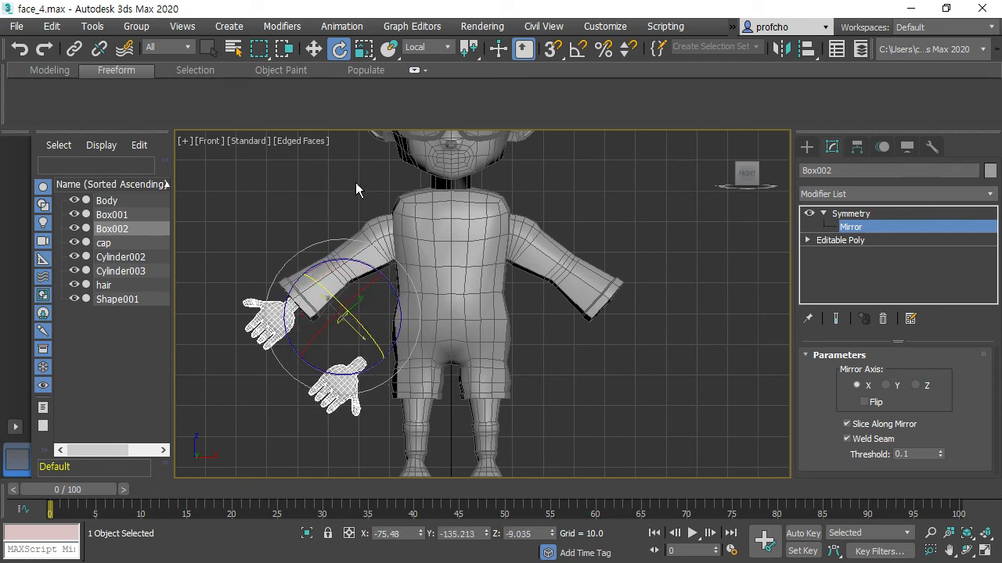
pyautogui.click(426, 47)
pyautogui.click(434, 65)
pyautogui.click(428, 47)
pyautogui.click(435, 102)
pyautogui.moveTo(377, 347); pyautogui.dragTo(442, 314)
pyautogui.rightClick(443, 315)
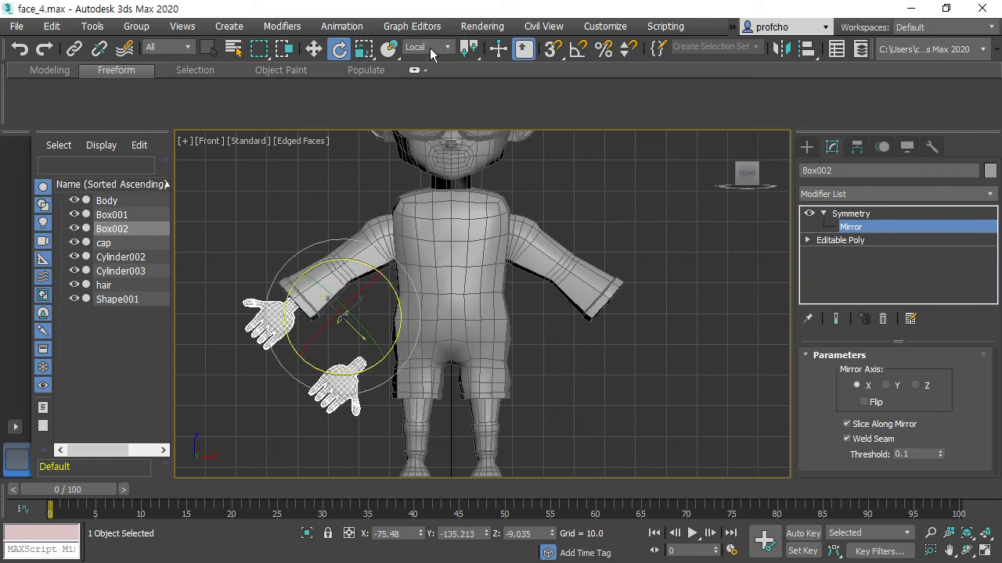
# Rotate the mirror plane slightly using the Parent reference coordinate system.
pyautogui.click(429, 49)
pyautogui.click(434, 91)
pyautogui.moveTo(380, 348); pyautogui.dragTo(338, 366)
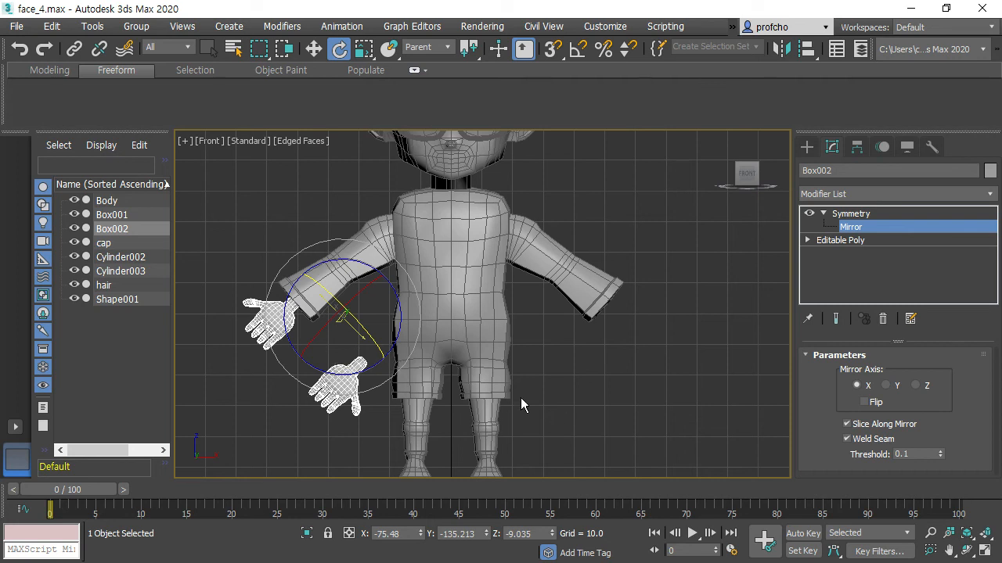
pyautogui.moveTo(350, 310); pyautogui.dragTo(358, 331)
pyautogui.press('w')
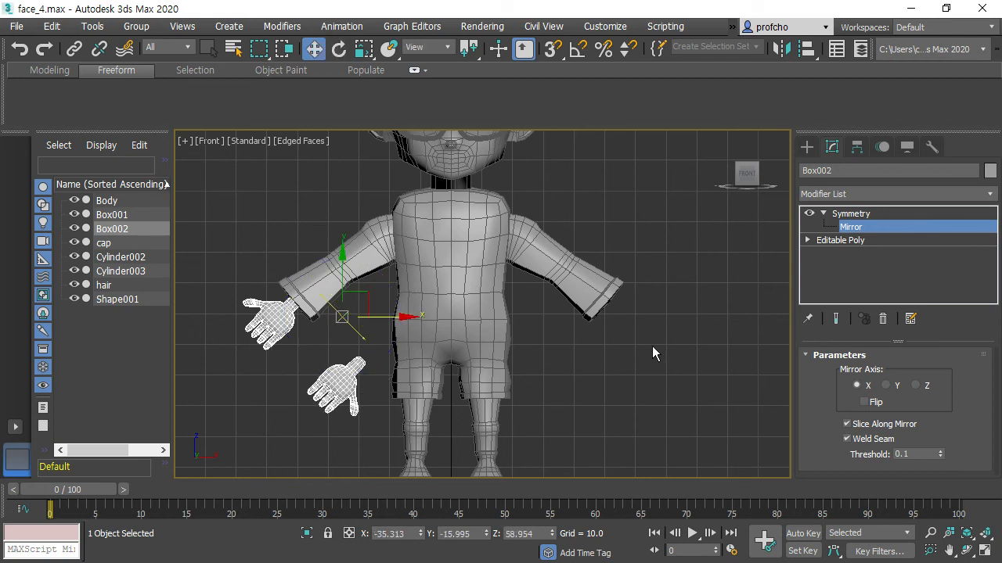
# Collapse the hand's whole modifier stack into an Editable Poly.
pyautogui.click(854, 224)
pyautogui.click(853, 224)
pyautogui.rightClick(854, 225)
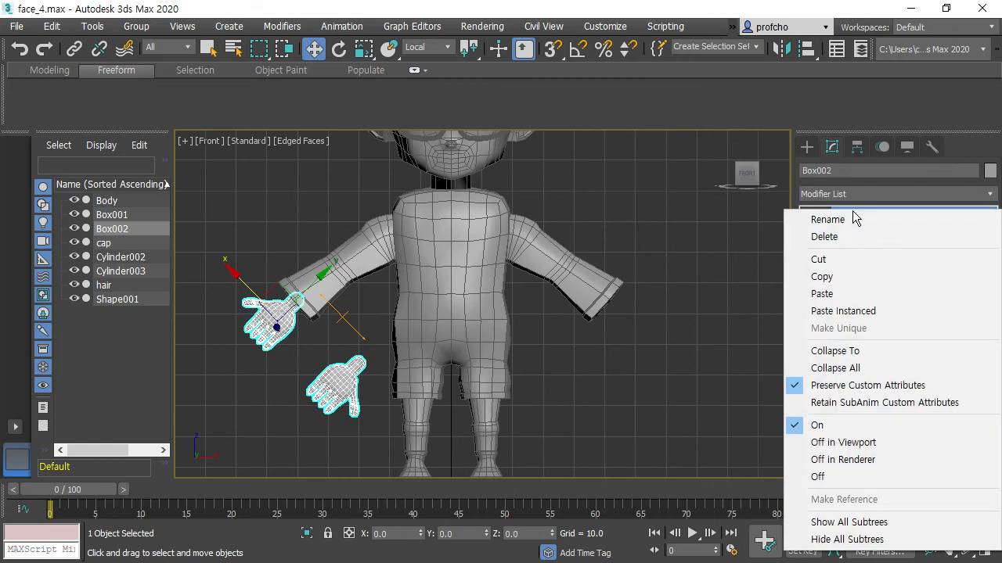
pyautogui.click(835, 368)
pyautogui.click(576, 336)
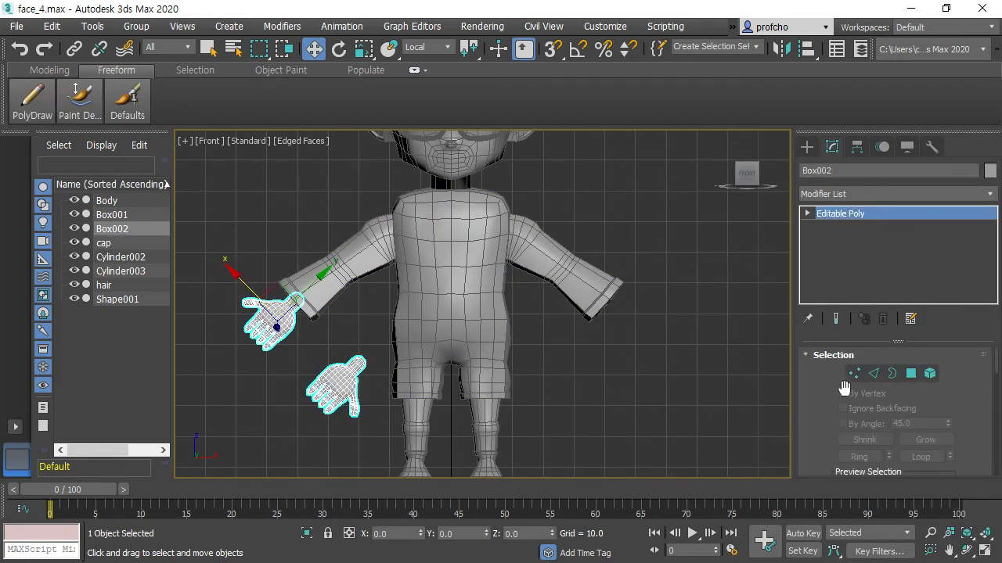
# Select the mirrored hand as an element and move it to the cuff of the opposite sleeve.
pyautogui.click(924, 376)
pyautogui.click(339, 392)
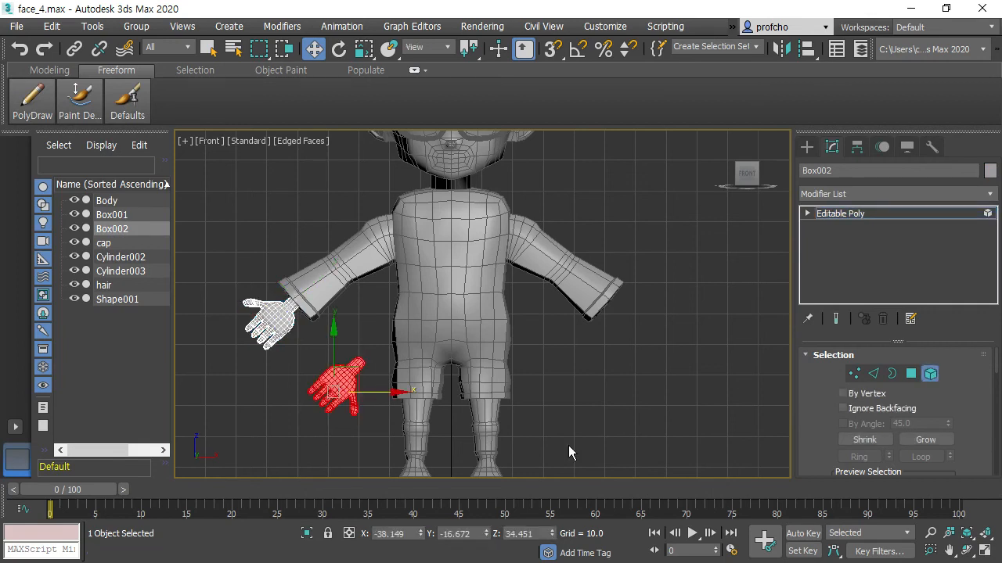
pyautogui.moveTo(347, 372); pyautogui.dragTo(596, 239)
# Try rotating the mirrored hand element in the Parent coordinate system, and undo the rotation.
pyautogui.press('e')
pyautogui.hotkey('ctrl', 'z')
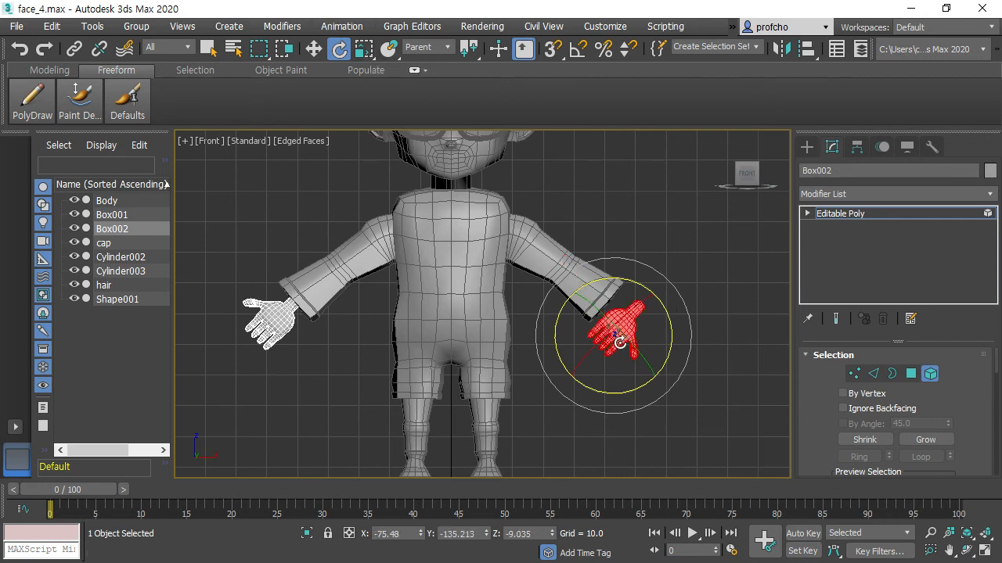
pyautogui.moveTo(674, 338); pyautogui.dragTo(626, 241)
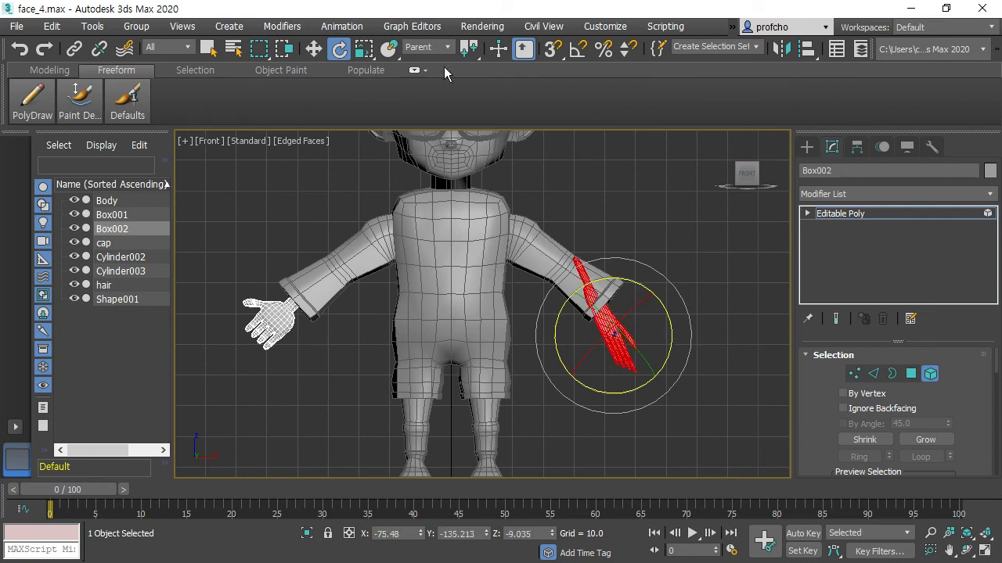
pyautogui.hotkey('ctrl', 'z')
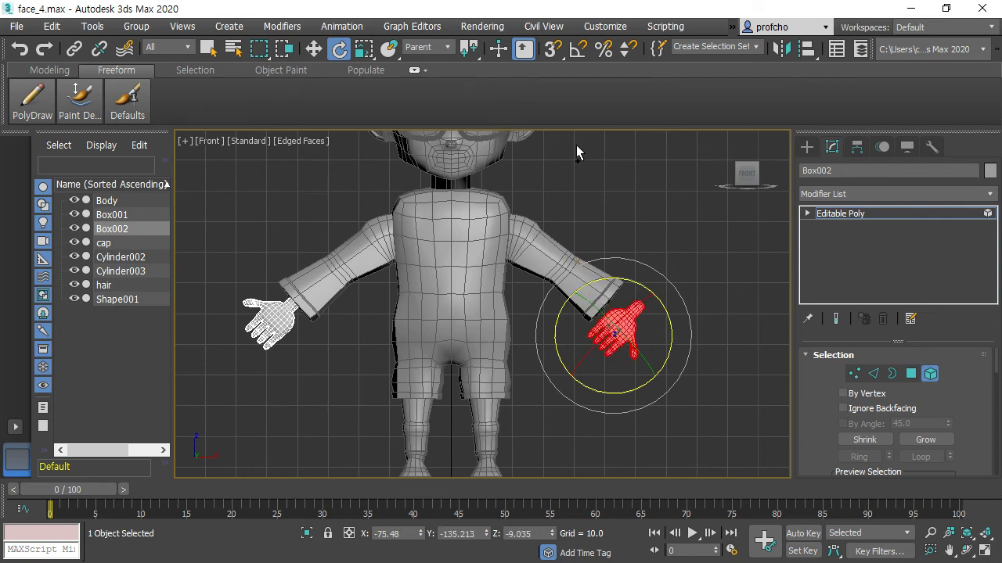
# Rotate the mirrored hand element in the Local coordinate system and move it so its wrist meets the opposite sleeve, matching the original hand's pose.
pyautogui.click(449, 48)
pyautogui.click(443, 97)
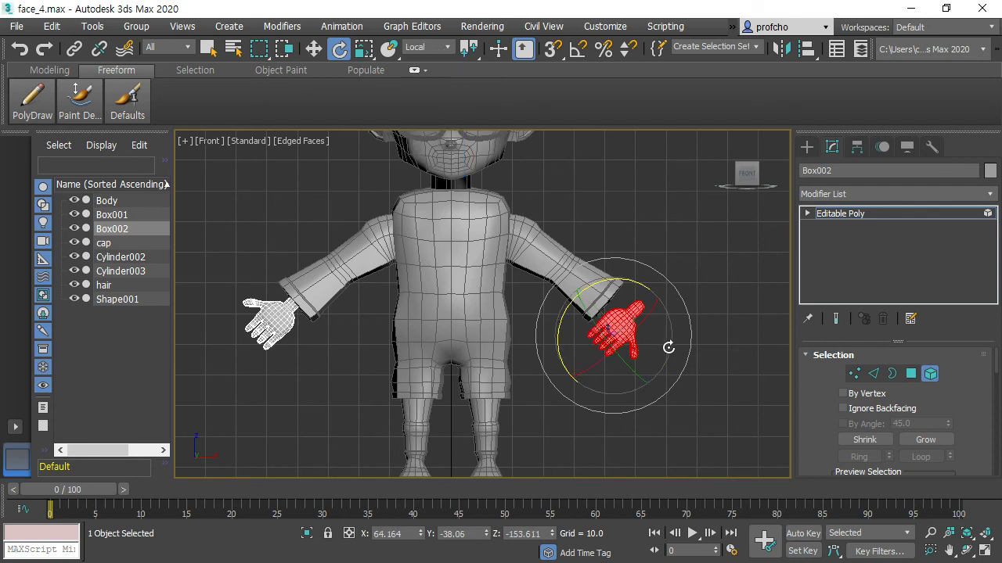
pyautogui.moveTo(692, 337); pyautogui.dragTo(614, 255)
pyautogui.press('w')
pyautogui.moveTo(652, 313); pyautogui.dragTo(661, 292)
pyautogui.press('e')
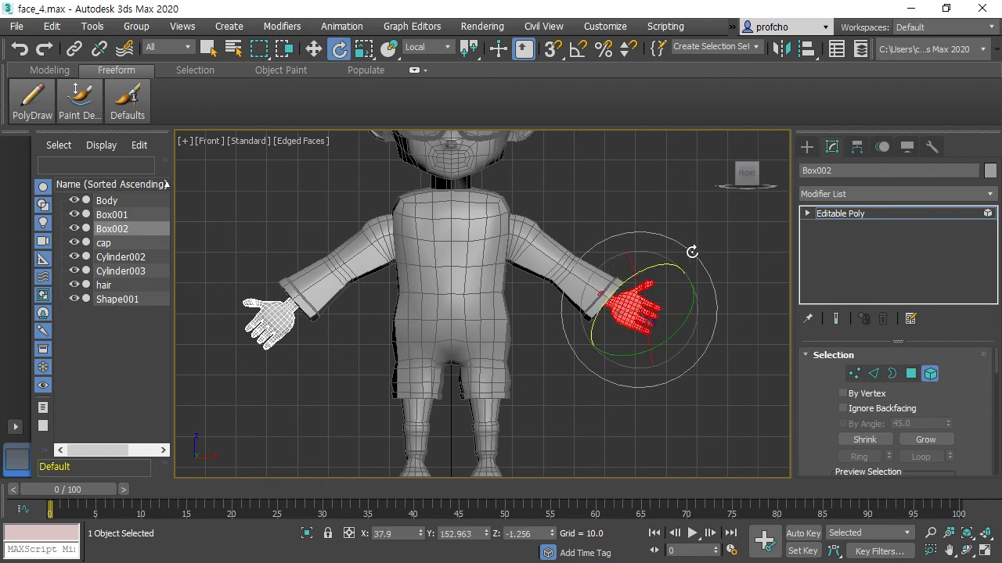
pyautogui.moveTo(695, 259); pyautogui.dragTo(658, 300)
pyautogui.press('w')
pyautogui.click(683, 255)
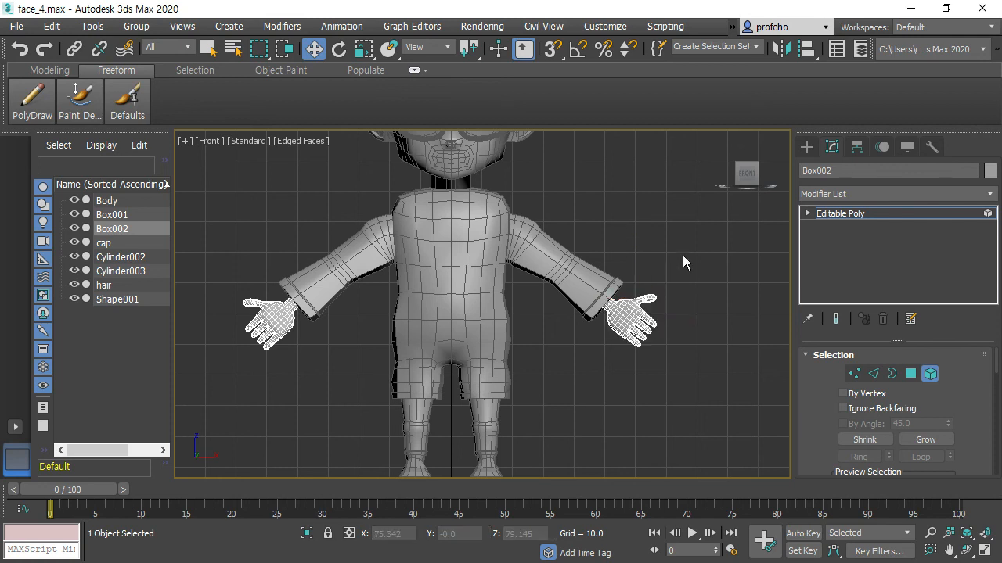
# Move the mirrored hand element back along Y to about -13.3 so its wrist sits within the sleeve opening.
pyautogui.press('l')
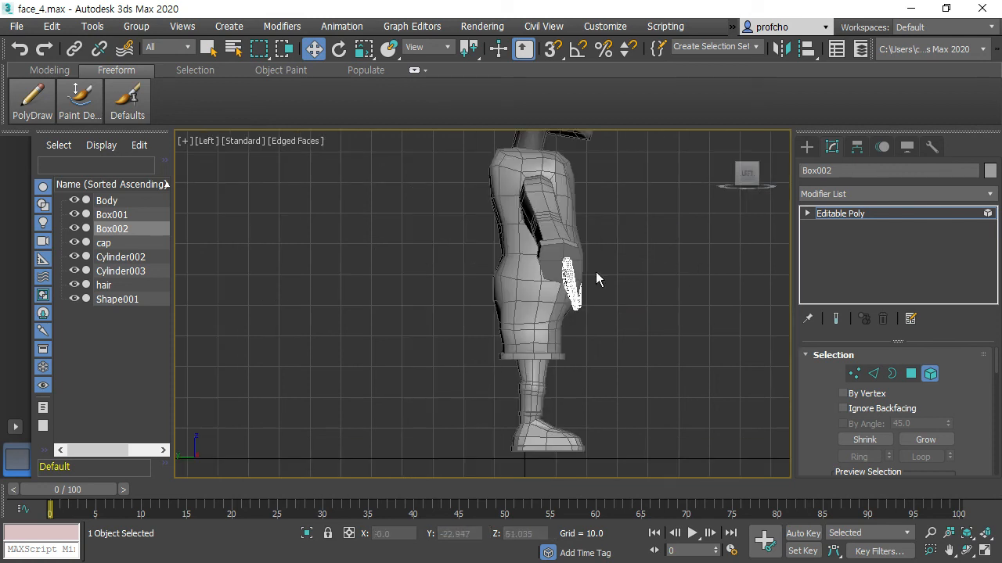
pyautogui.press('p')
pyautogui.keyDown('alt'); pyautogui.moveTo(716, 339); pyautogui.dragTo(691, 339, button='middle'); pyautogui.keyUp('alt')
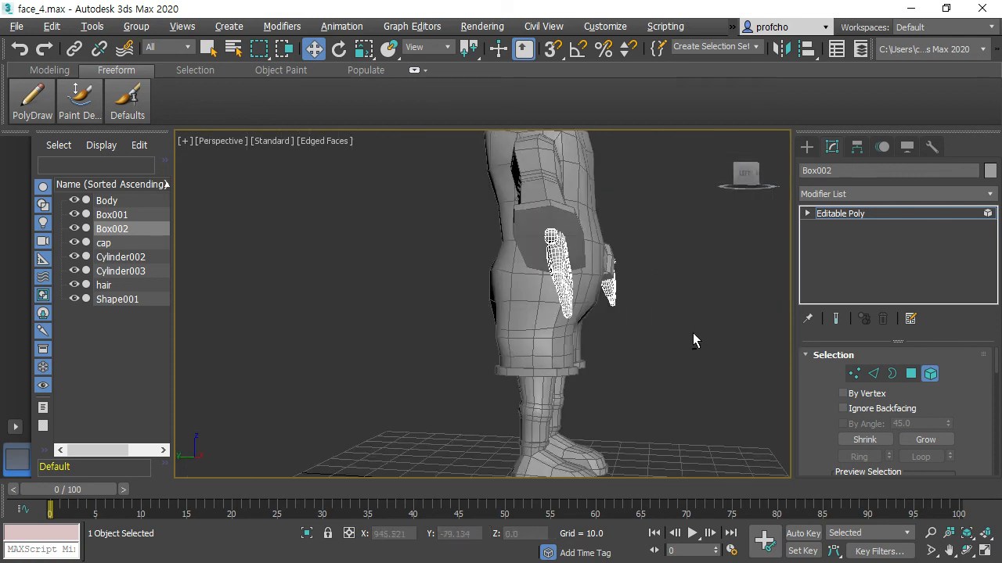
pyautogui.click(562, 280)
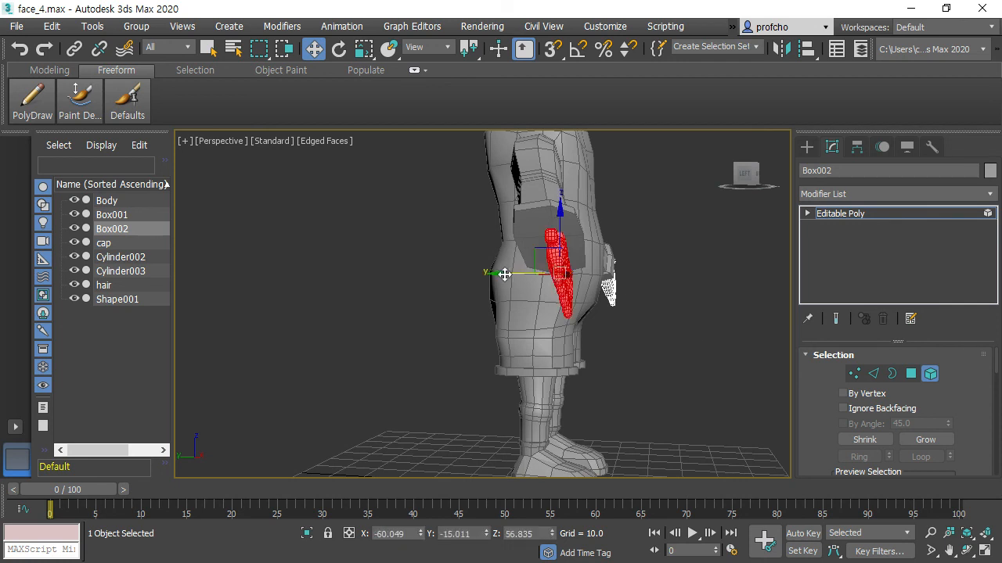
pyautogui.click(626, 282)
pyautogui.keyDown('alt'); pyautogui.moveTo(626, 281); pyautogui.dragTo(603, 342, button='middle'); pyautogui.keyUp('alt')
pyautogui.click(575, 321)
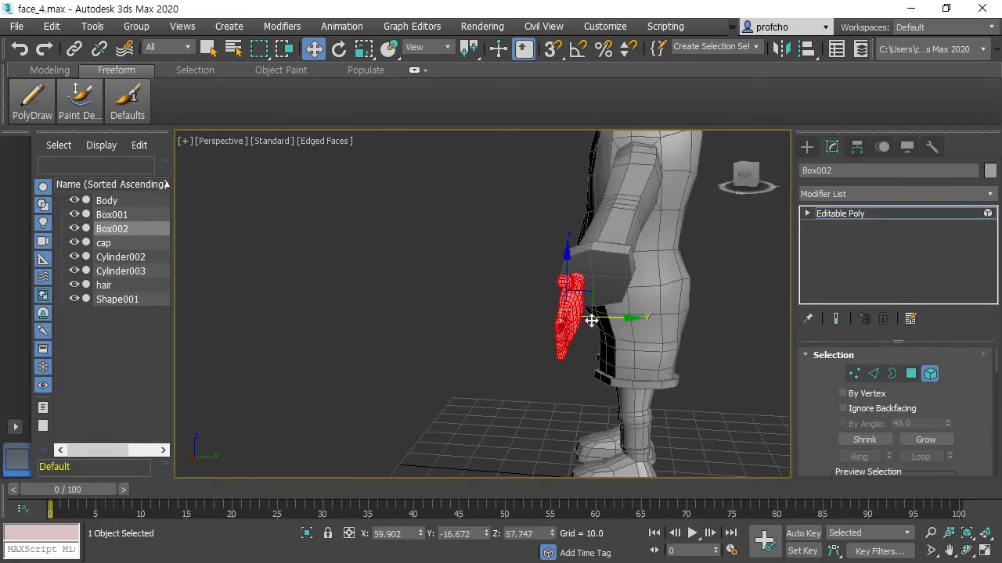
pyautogui.moveTo(631, 318); pyautogui.dragTo(647, 319)
pyautogui.press('z')
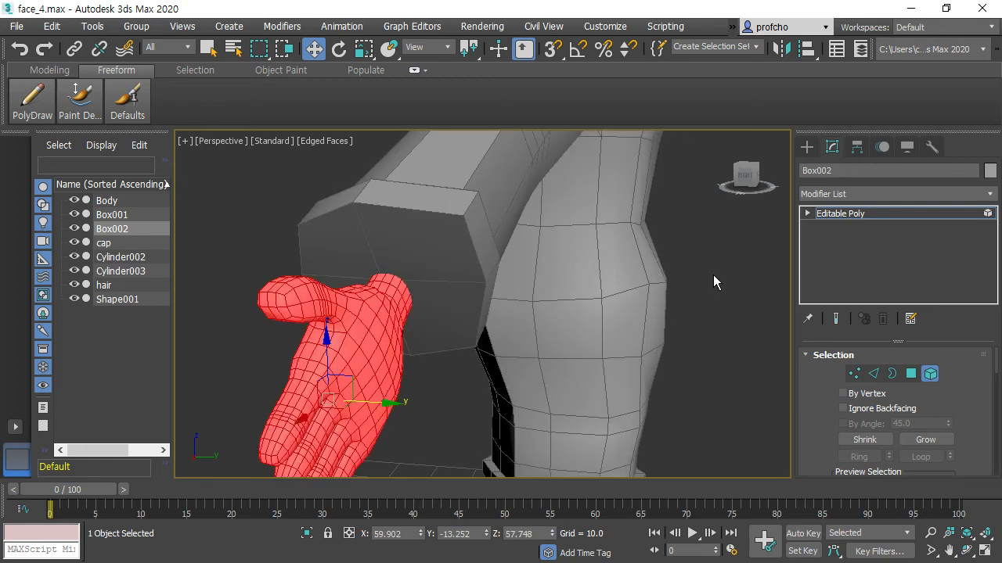
pyautogui.click(446, 280)
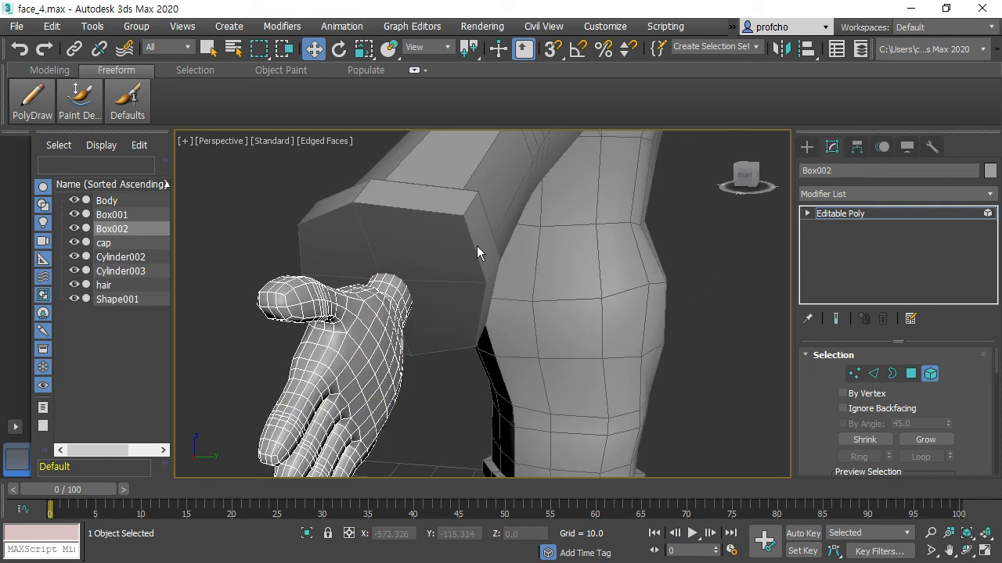
# Select the polygons closing the end of the Body object's sleeve, around the wrist of the hand.
pyautogui.click(525, 277)
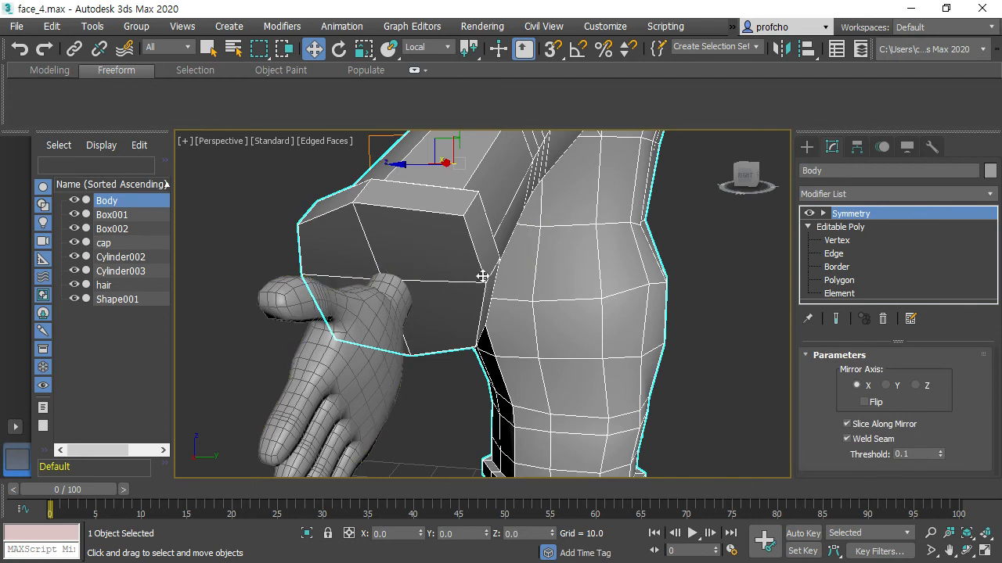
pyautogui.click(854, 282)
pyautogui.click(410, 245)
pyautogui.keyDown('ctrl'); pyautogui.click(351, 253); pyautogui.keyUp('ctrl')
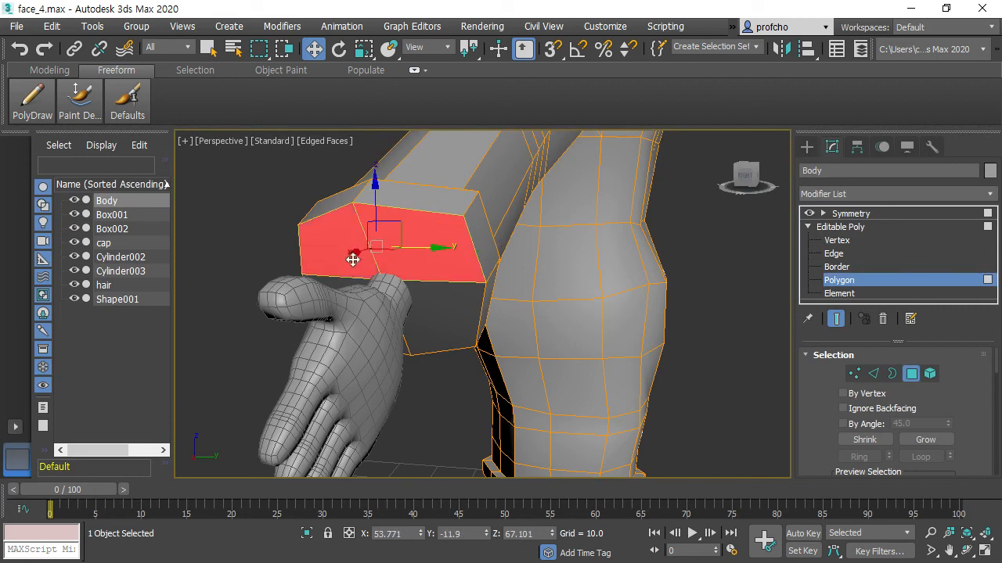
pyautogui.keyDown('ctrl'); pyautogui.click(426, 299); pyautogui.keyUp('ctrl')
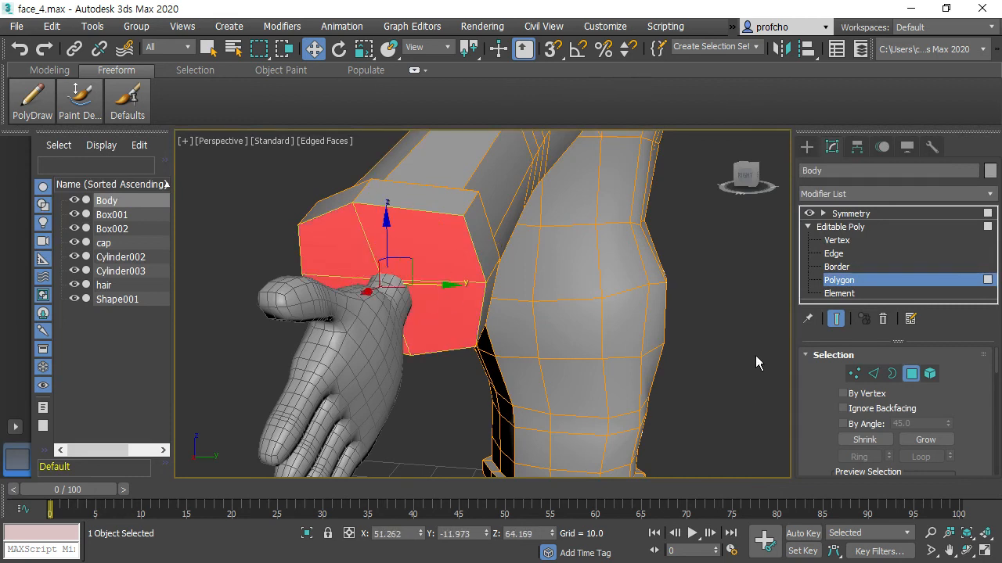
# Bevel the selected sleeve-end polygons as a Group with height 0.383 and outline -0.367.
pyautogui.scroll(-5, 881, 407)
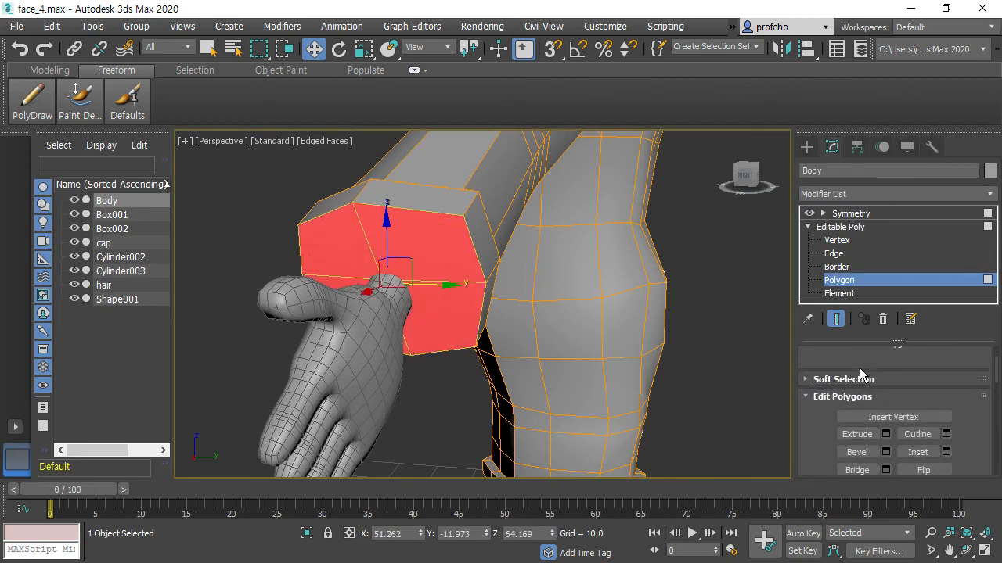
pyautogui.click(885, 382)
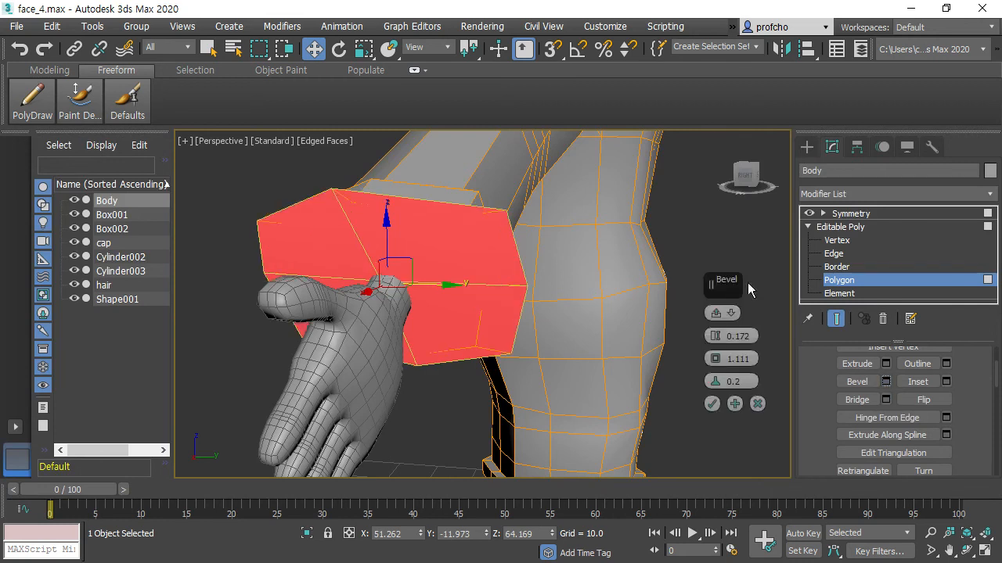
pyautogui.moveTo(717, 383)
pyautogui.mouseDown()
pyautogui.moveTo(716, 401)
pyautogui.moveTo(714, 374)
pyautogui.mouseUp()
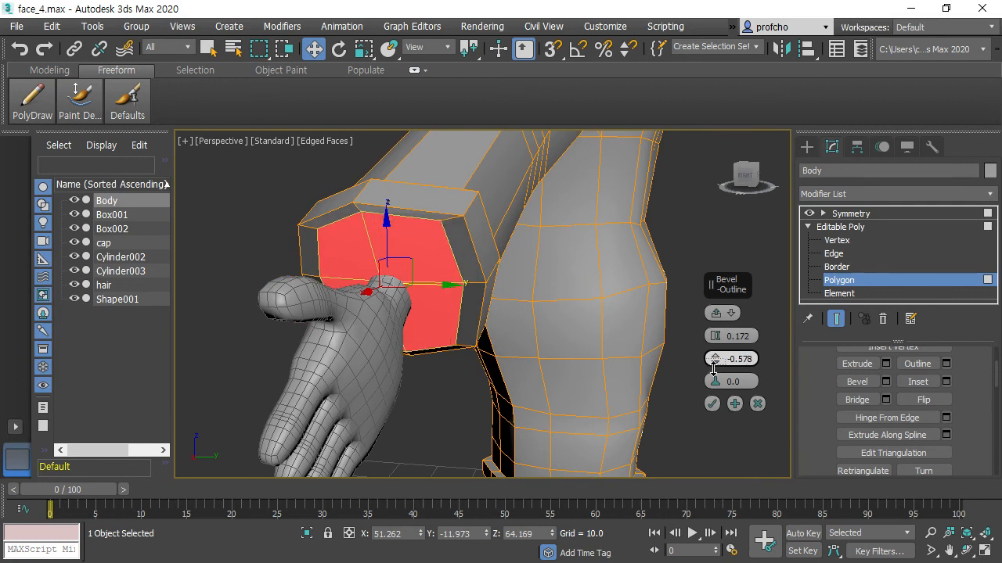
pyautogui.click(716, 313)
pyautogui.click(747, 320)
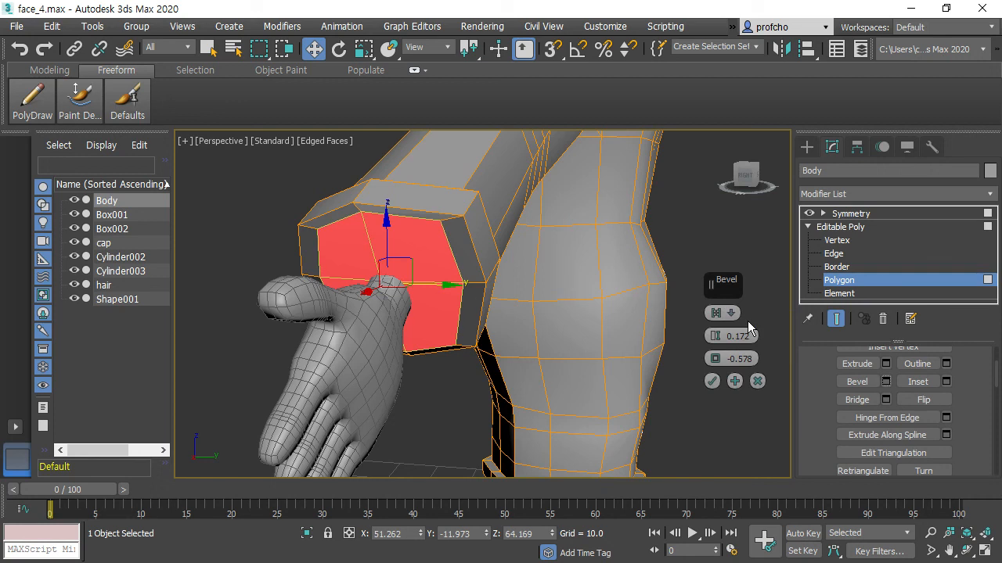
pyautogui.click(717, 313)
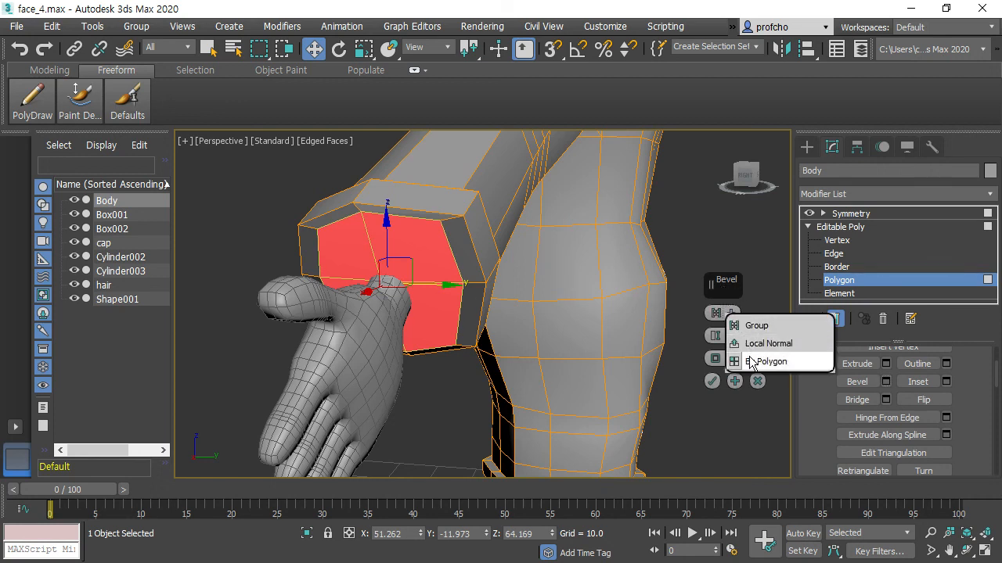
pyautogui.click(753, 361)
pyautogui.click(724, 314)
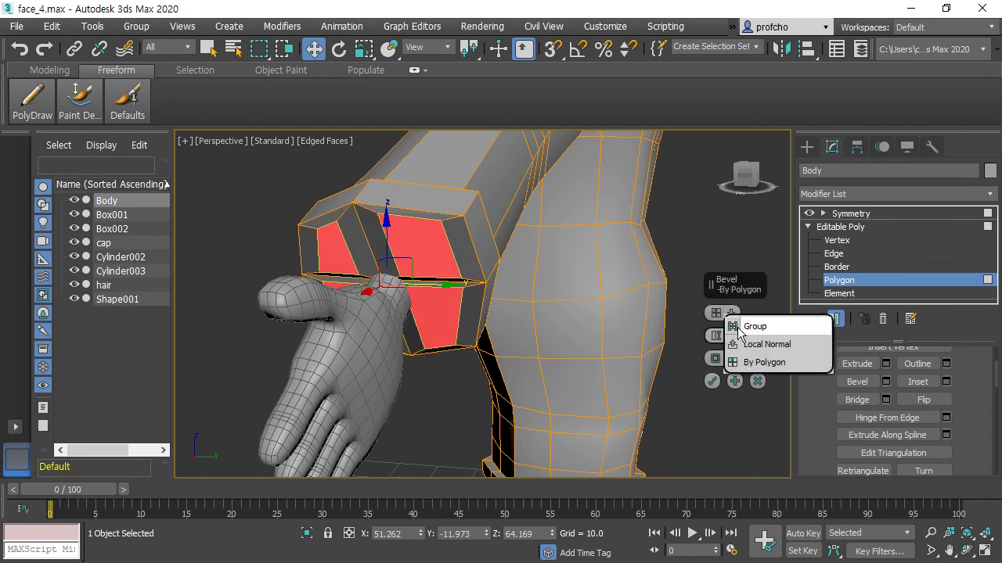
pyautogui.click(748, 320)
pyautogui.moveTo(716, 337); pyautogui.dragTo(714, 362)
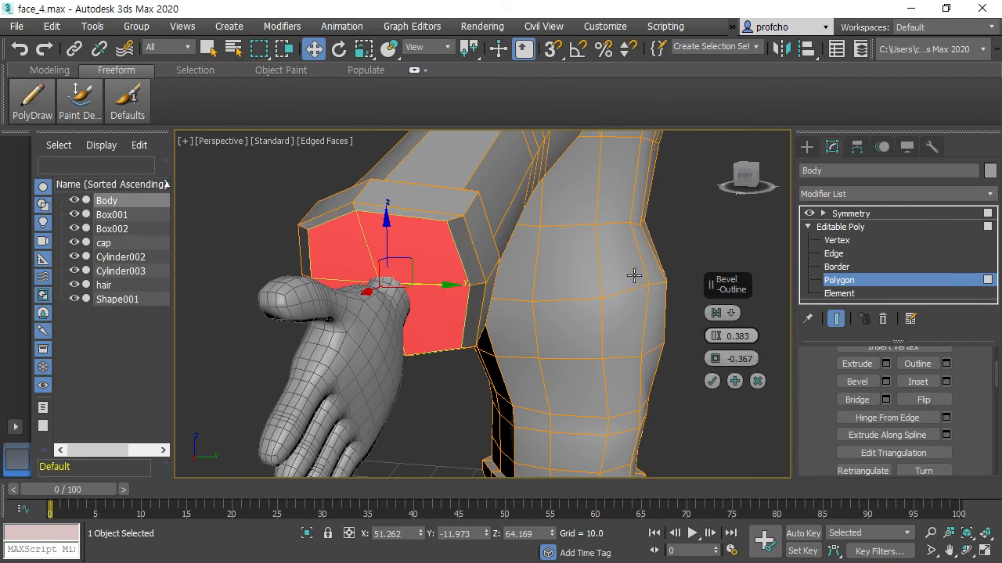
pyautogui.click(712, 382)
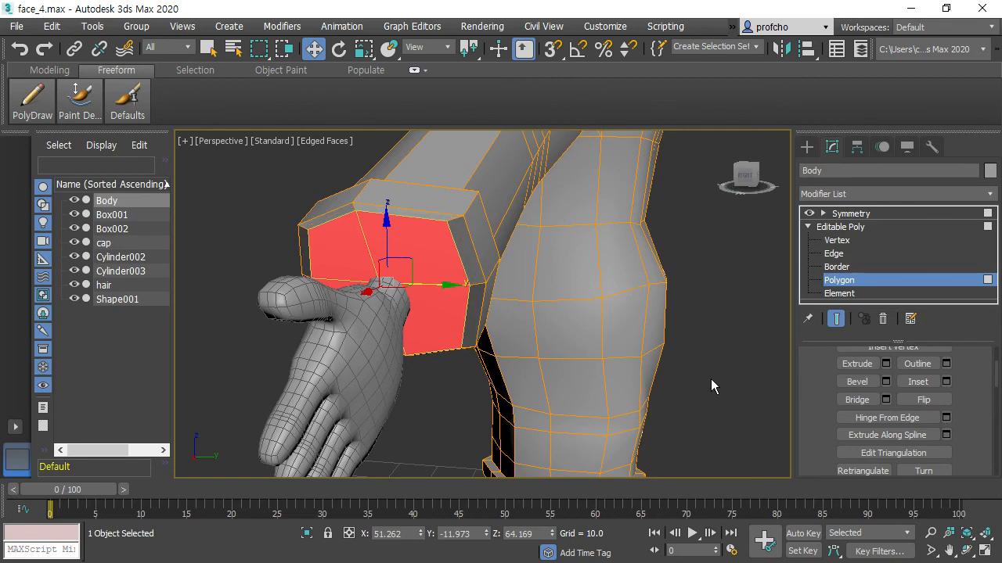
# Extrude the sleeve-end polygons inward with a height of -1.863 to hollow the cuff, and finish editing the body.
pyautogui.click(887, 364)
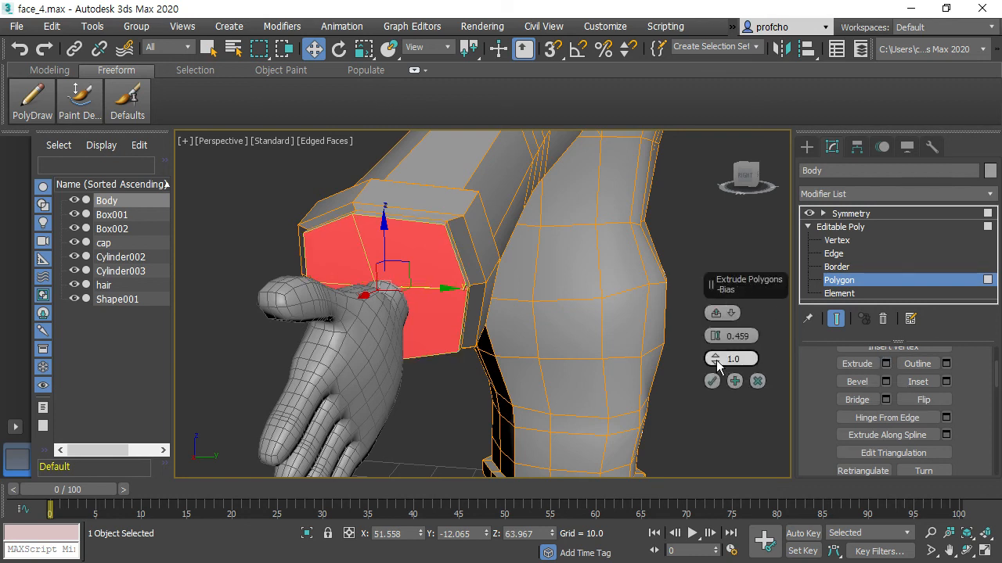
pyautogui.moveTo(714, 338); pyautogui.dragTo(738, 349)
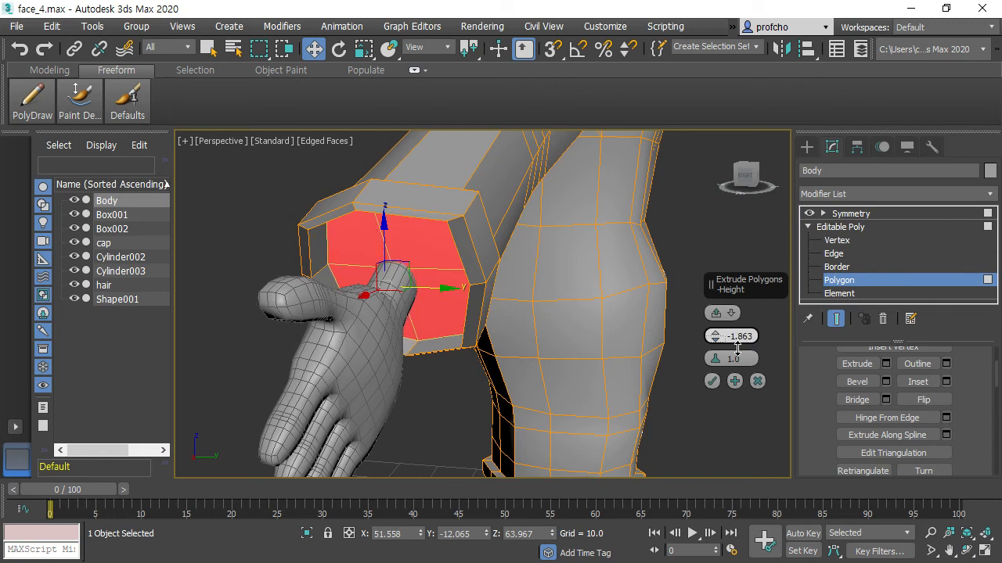
pyautogui.click(711, 381)
pyautogui.click(712, 416)
pyautogui.keyDown('alt'); pyautogui.moveTo(709, 359); pyautogui.dragTo(657, 315, button='middle'); pyautogui.keyUp('alt')
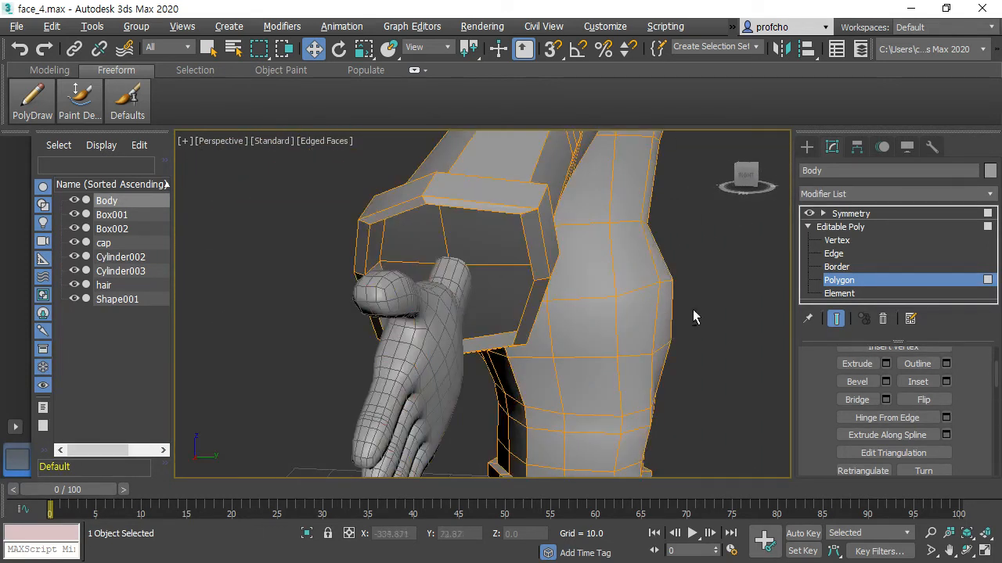
pyautogui.scroll(-8, 674, 313)
pyautogui.keyDown('alt'); pyautogui.moveTo(536, 336); pyautogui.dragTo(614, 305, button='middle'); pyautogui.keyUp('alt')
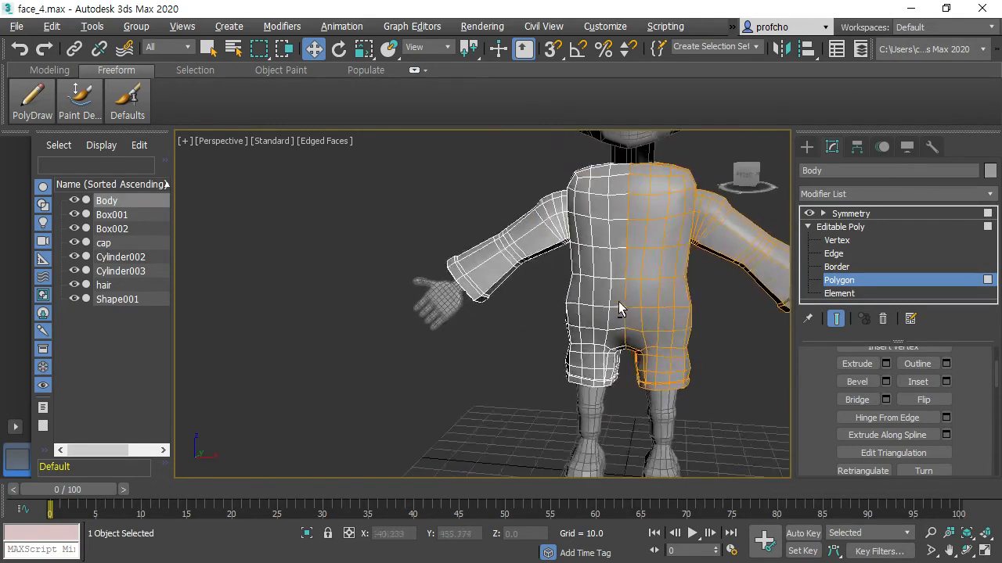
pyautogui.moveTo(743, 321); pyautogui.dragTo(660, 274, button='middle')
pyautogui.scroll(-5, 638, 322)
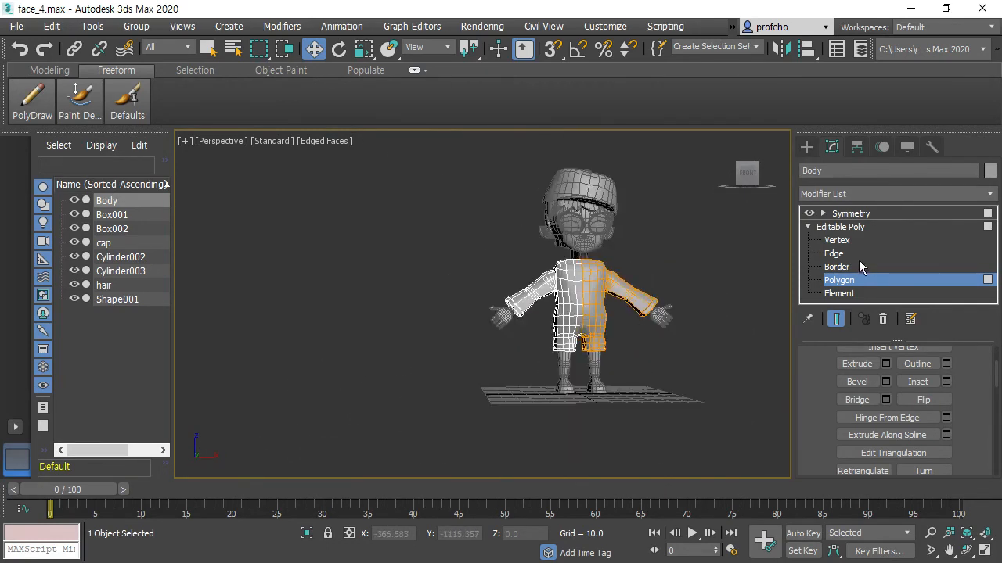
pyautogui.click(840, 227)
pyautogui.click(645, 219)
# Select all of the character's objects, assign them one purple object color from the 3ds Max palette, and clear the selection.
pyautogui.keyDown('alt'); pyautogui.moveTo(645, 219); pyautogui.dragTo(630, 240, button='middle'); pyautogui.keyUp('alt')
pyautogui.scroll(5, 587, 258)
pyautogui.keyDown('alt'); pyautogui.moveTo(543, 284); pyautogui.dragTo(595, 299, button='middle'); pyautogui.keyUp('alt')
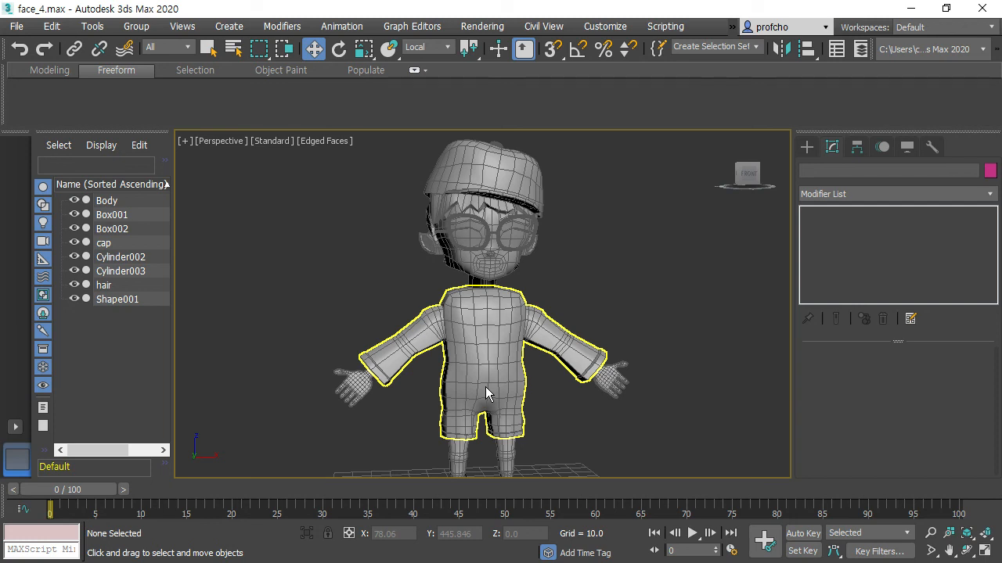
pyautogui.keyDown('alt'); pyautogui.moveTo(619, 339); pyautogui.dragTo(610, 267, button='middle'); pyautogui.keyUp('alt')
pyautogui.scroll(-3, 634, 283)
pyautogui.moveTo(353, 169); pyautogui.dragTo(693, 435)
pyautogui.click(990, 171)
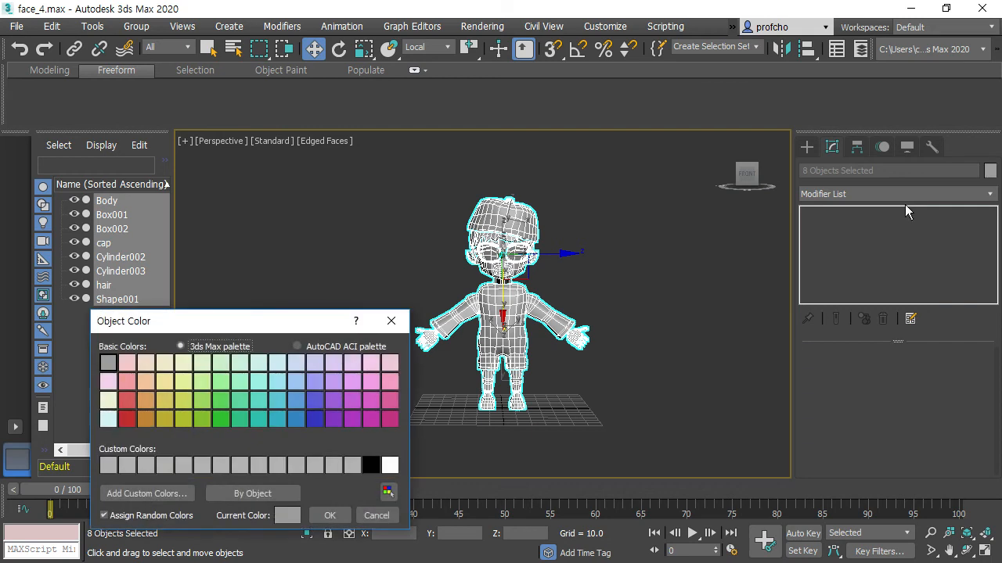
pyautogui.click(347, 364)
pyautogui.click(240, 381)
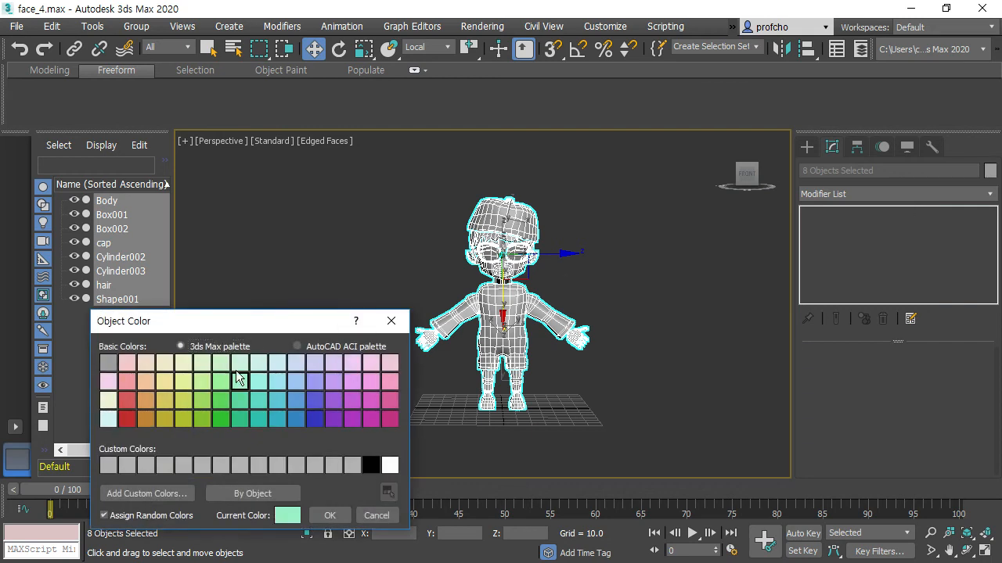
pyautogui.click(313, 402)
pyautogui.click(332, 401)
pyautogui.click(330, 515)
pyautogui.click(625, 284)
# Examine the whole character from the front, sides, back and above, including close views of the face and torso.
pyautogui.keyDown('alt'); pyautogui.moveTo(625, 284); pyautogui.dragTo(603, 245, button='middle'); pyautogui.keyUp('alt')
pyautogui.scroll(4, 584, 284)
pyautogui.scroll(-3, 603, 247)
pyautogui.scroll(3, 598, 244)
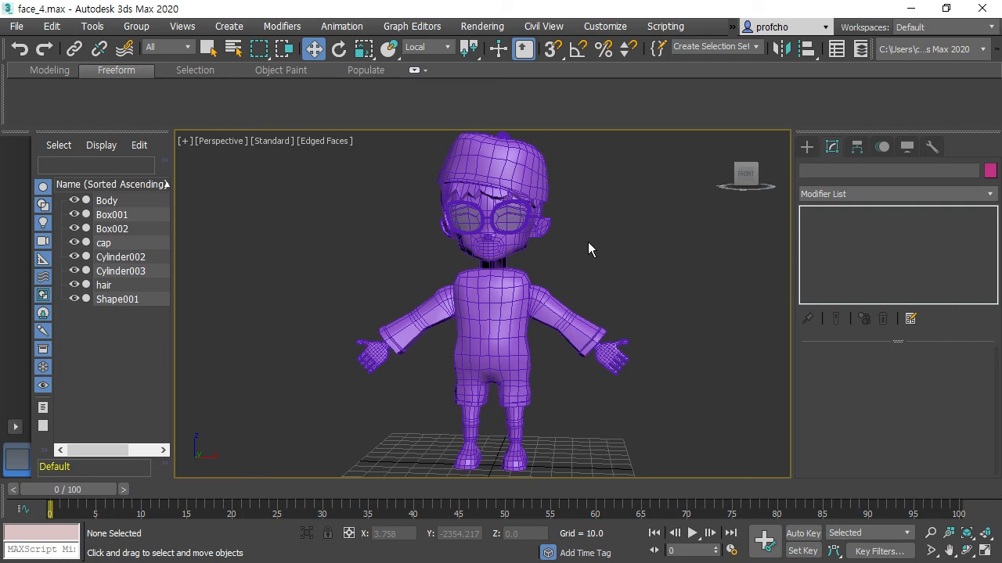
pyautogui.keyDown('alt'); pyautogui.moveTo(653, 270); pyautogui.dragTo(603, 275, button='middle'); pyautogui.keyUp('alt')
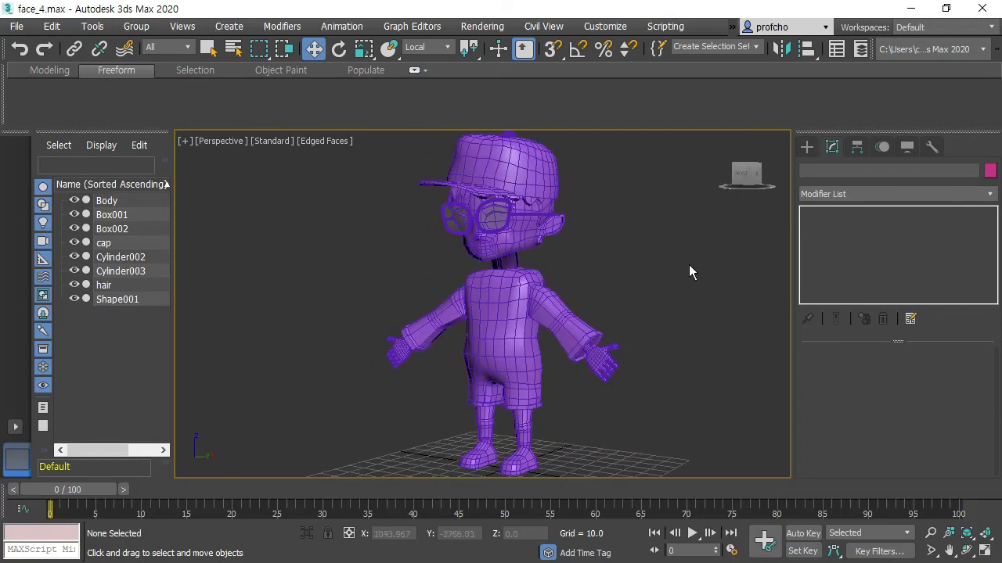
pyautogui.keyDown('alt'); pyautogui.moveTo(679, 265); pyautogui.dragTo(704, 261, button='middle'); pyautogui.keyUp('alt')
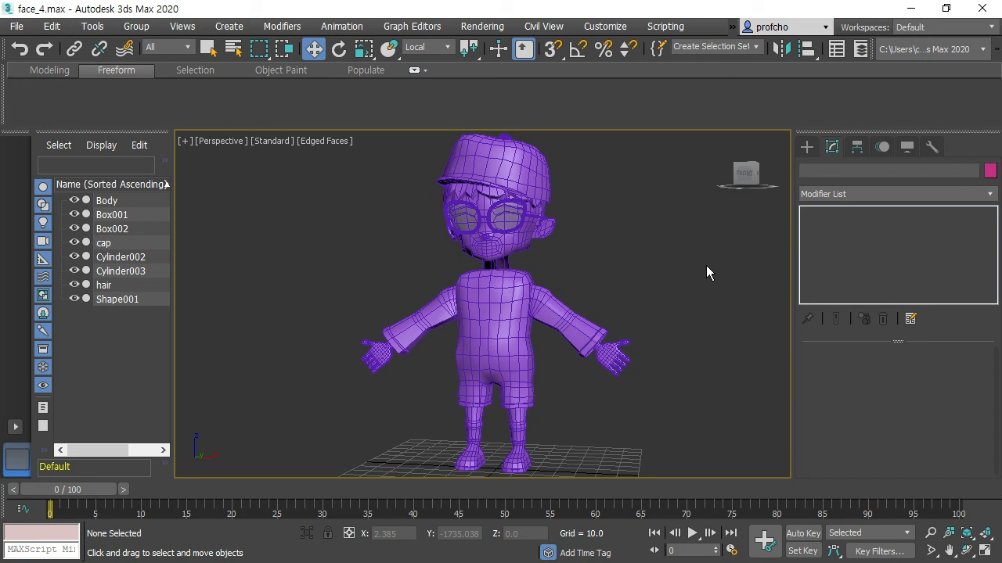
pyautogui.scroll(5, 548, 223)
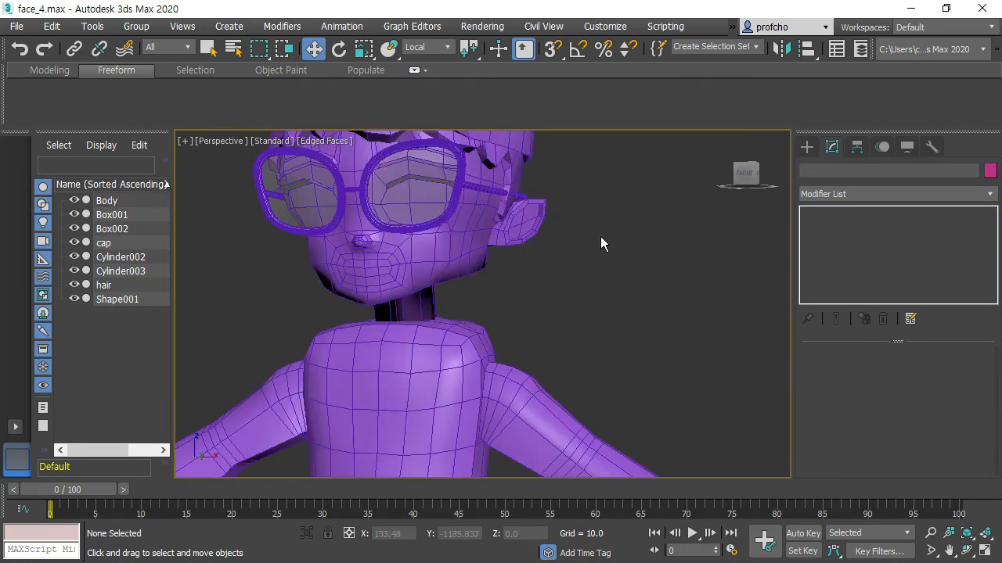
pyautogui.keyDown('alt'); pyautogui.moveTo(551, 190); pyautogui.dragTo(428, 218, button='middle'); pyautogui.keyUp('alt')
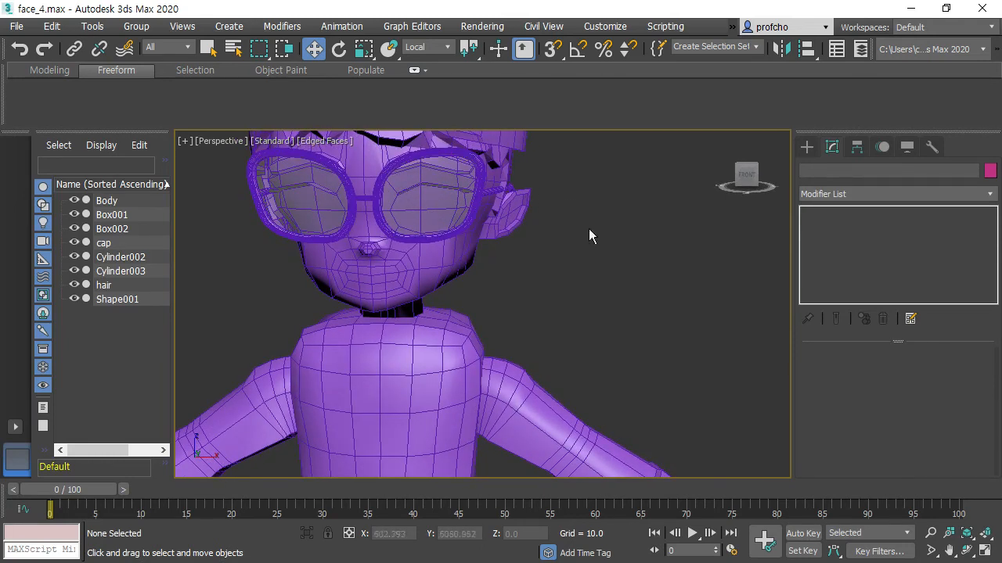
pyautogui.keyDown('alt'); pyautogui.moveTo(571, 230); pyautogui.dragTo(488, 268, button='middle'); pyautogui.keyUp('alt')
pyautogui.keyDown('alt'); pyautogui.moveTo(614, 270); pyautogui.dragTo(660, 289, button='middle'); pyautogui.keyUp('alt')
pyautogui.scroll(-3, 651, 289)
pyautogui.scroll(2, 664, 248)
pyautogui.keyDown('alt'); pyautogui.moveTo(665, 248); pyautogui.dragTo(638, 264, button='middle'); pyautogui.keyUp('alt')
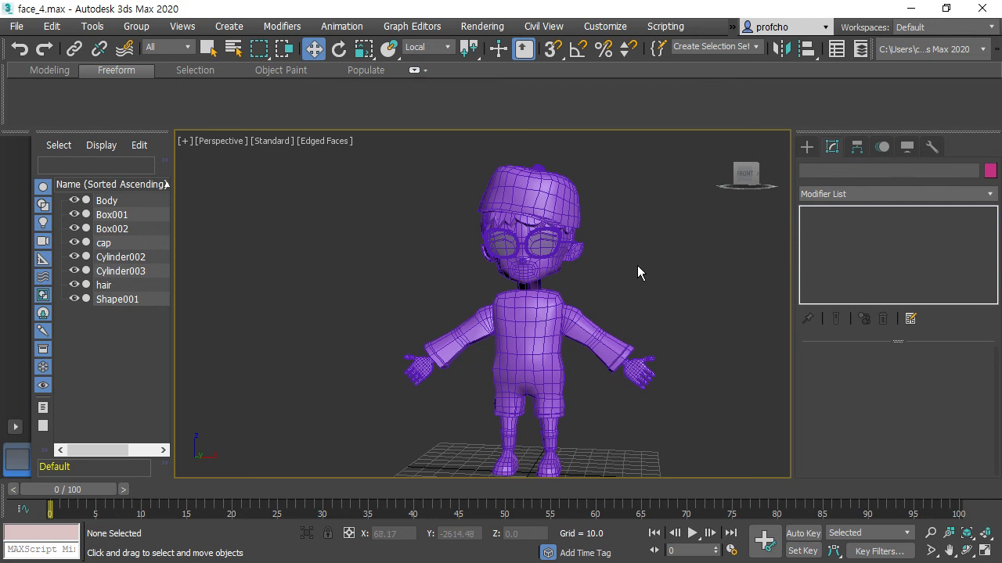
pyautogui.scroll(3, 637, 266)
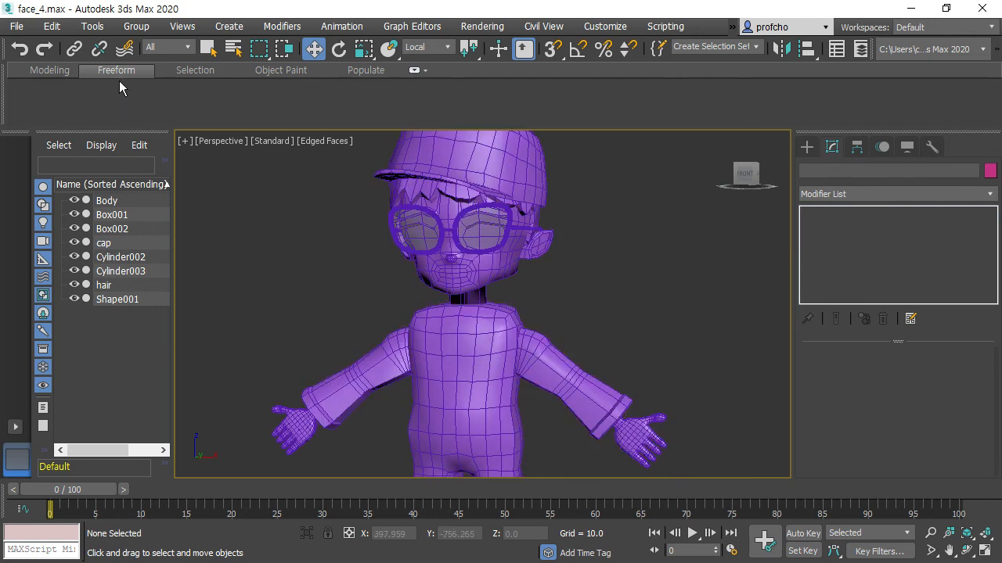
pyautogui.scroll(-3, 684, 307)
pyautogui.scroll(-2, 684, 306)
pyautogui.scroll(2, 684, 306)
pyautogui.keyDown('alt'); pyautogui.moveTo(664, 291); pyautogui.dragTo(686, 305, button='middle'); pyautogui.keyUp('alt')
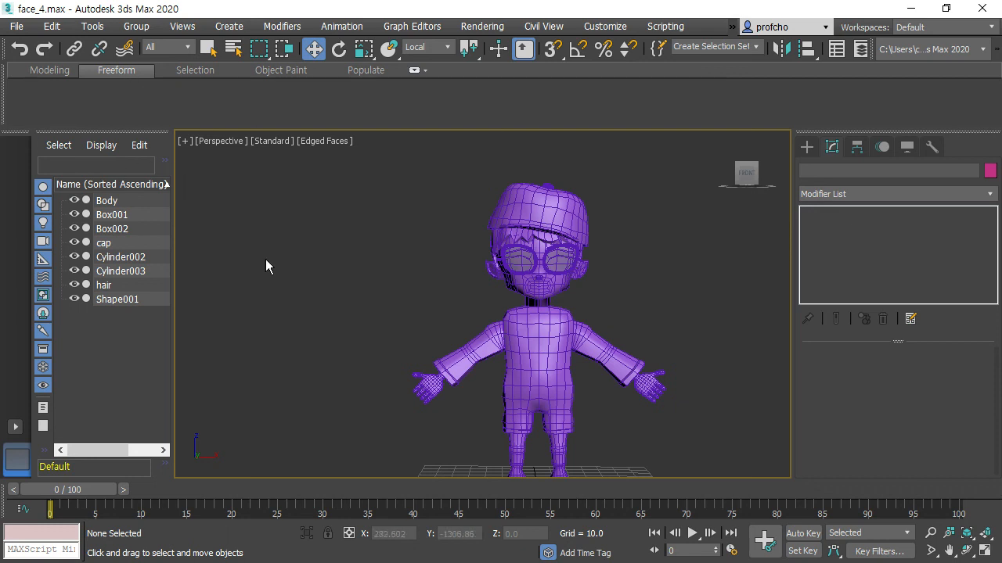
pyautogui.scroll(5, 645, 297)
pyautogui.keyDown('alt'); pyautogui.moveTo(645, 297); pyautogui.dragTo(533, 273, button='middle'); pyautogui.keyUp('alt')
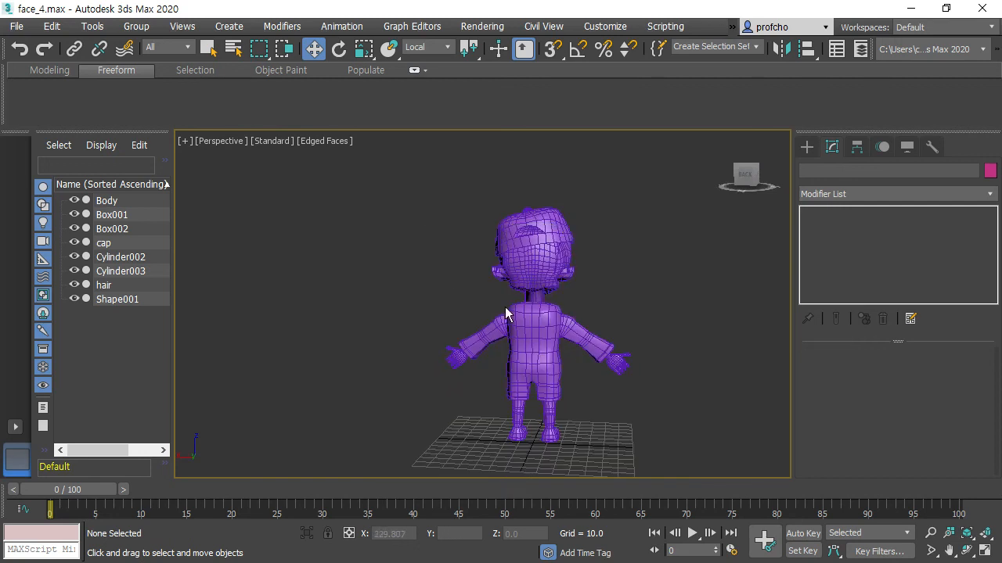
pyautogui.moveTo(625, 303)
pyautogui.keyDown('alt'); pyautogui.mouseDown(button='middle')
pyautogui.moveTo(507, 312)
pyautogui.moveTo(260, 287)
pyautogui.moveTo(520, 301)
pyautogui.moveTo(566, 273)
pyautogui.moveTo(503, 290)
pyautogui.moveTo(550, 262)
pyautogui.moveTo(644, 284)
pyautogui.moveTo(626, 298)
pyautogui.mouseUp(button='middle'); pyautogui.keyUp('alt')
pyautogui.scroll(5, 540, 305)
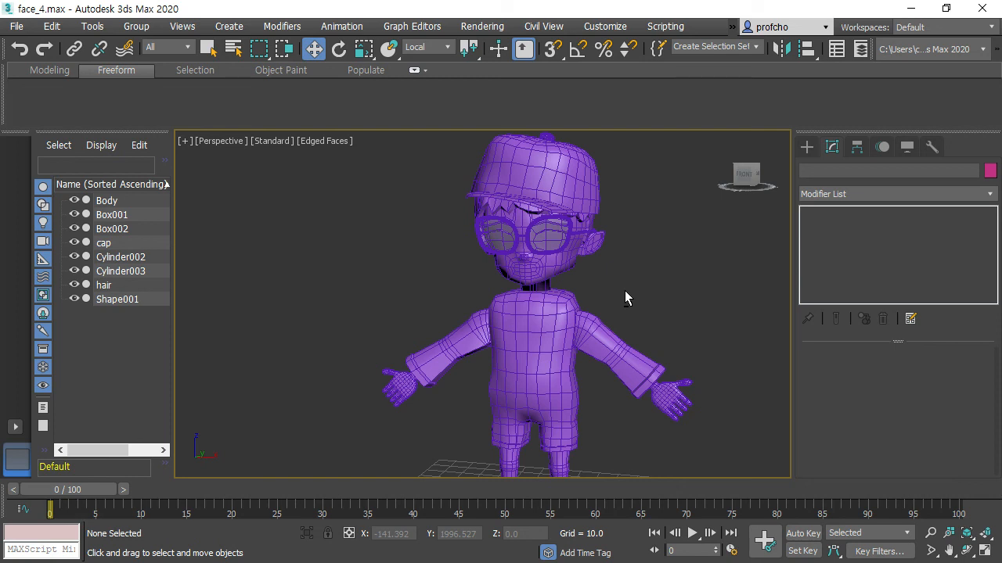
pyautogui.scroll(-3, 624, 291)
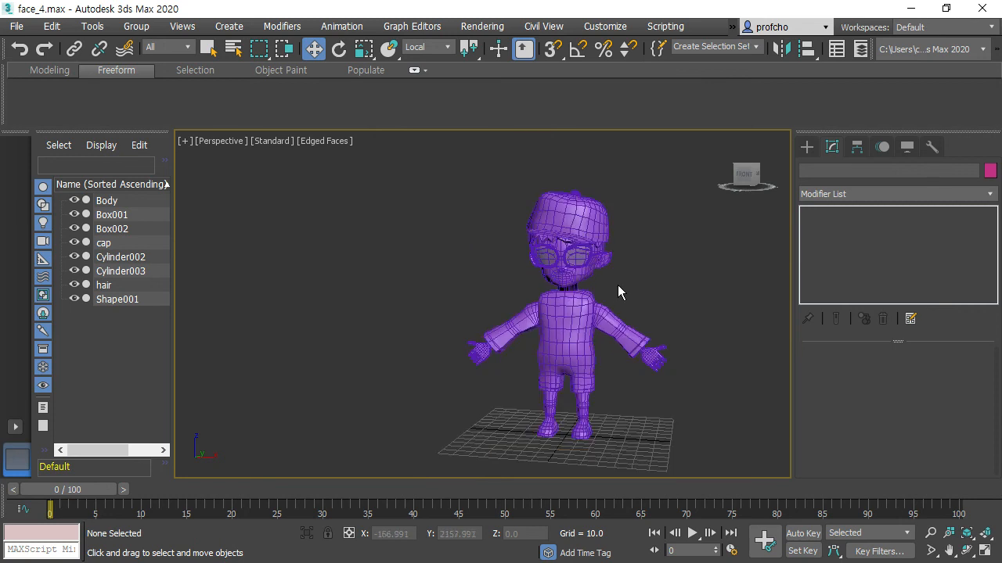
pyautogui.moveTo(646, 297); pyautogui.dragTo(383, 264, button='middle')
pyautogui.scroll(3, 621, 280)
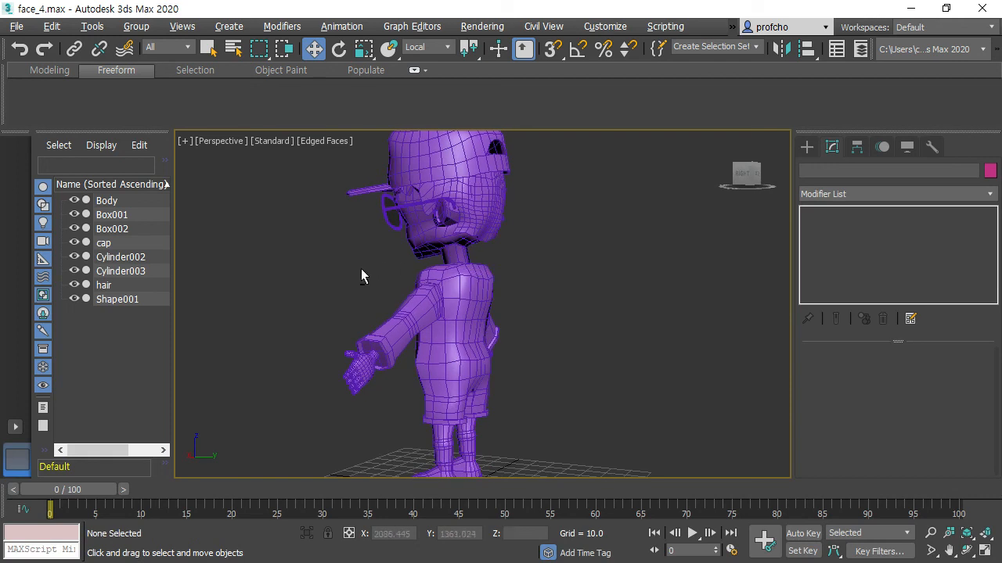
pyautogui.keyDown('alt'); pyautogui.moveTo(617, 302); pyautogui.dragTo(658, 291, button='middle'); pyautogui.keyUp('alt')
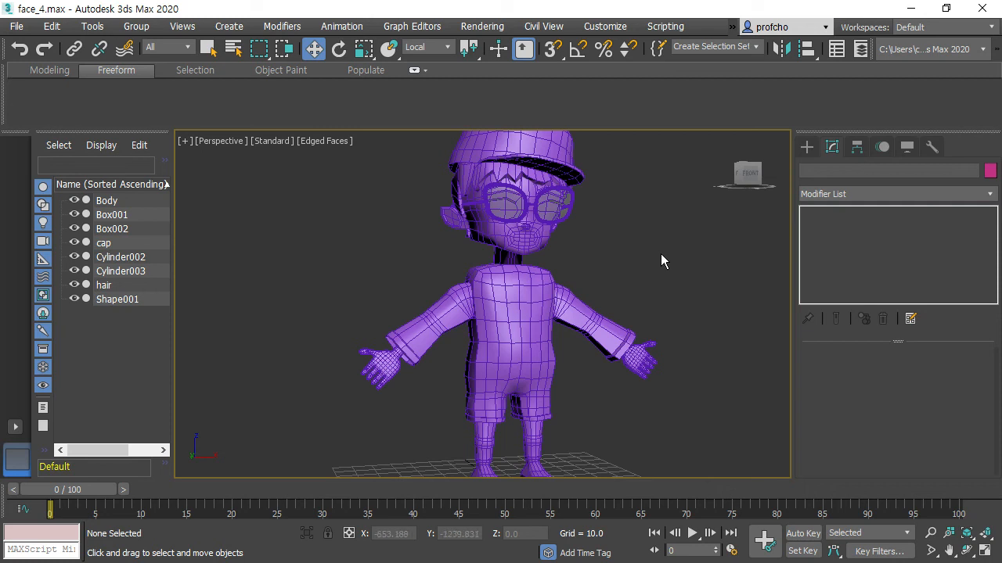
pyautogui.keyDown('alt'); pyautogui.moveTo(642, 260); pyautogui.dragTo(545, 319, button='middle'); pyautogui.keyUp('alt')
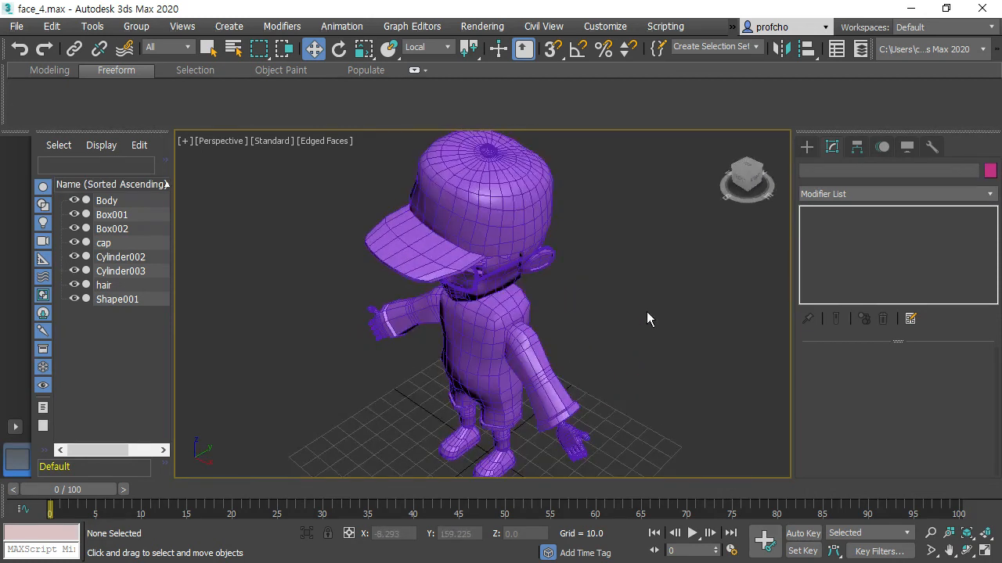
# Scale the body's mid-sleeve vertices around the elbow slightly narrower from front to back, working from above, and clear the vertex selection.
pyautogui.press('t')
pyautogui.moveTo(353, 264); pyautogui.dragTo(561, 239, button='middle')
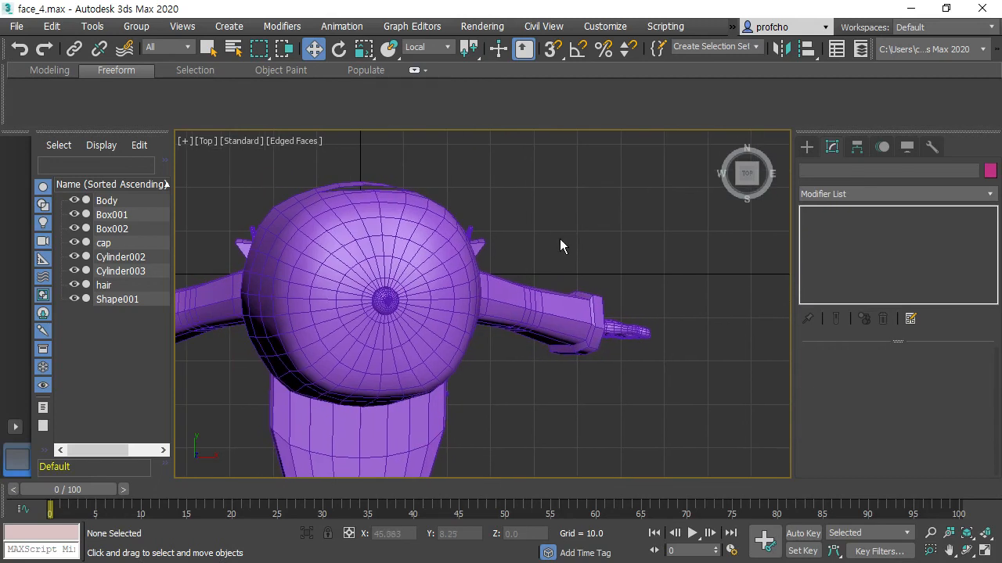
pyautogui.scroll(4, 533, 285)
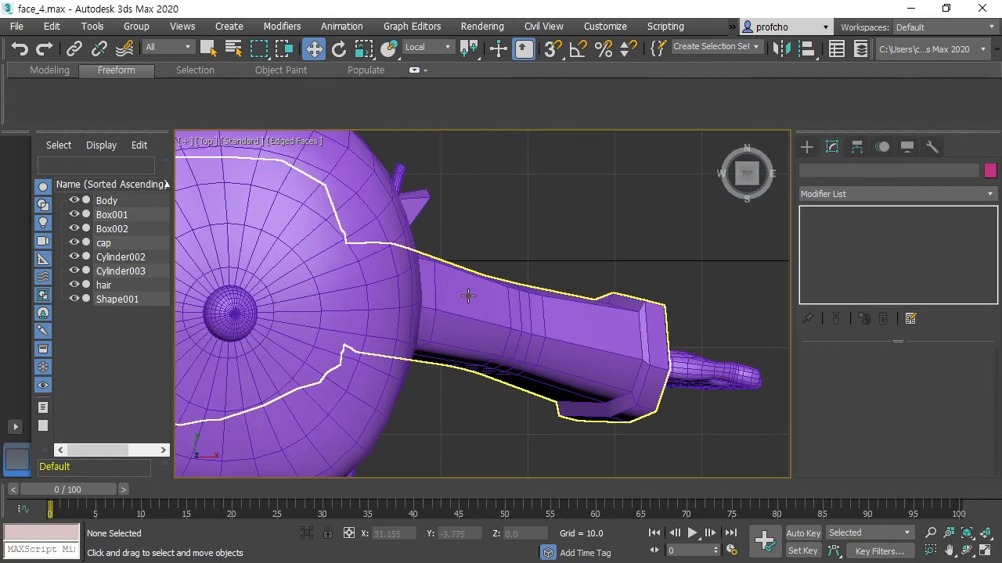
pyautogui.click(533, 333)
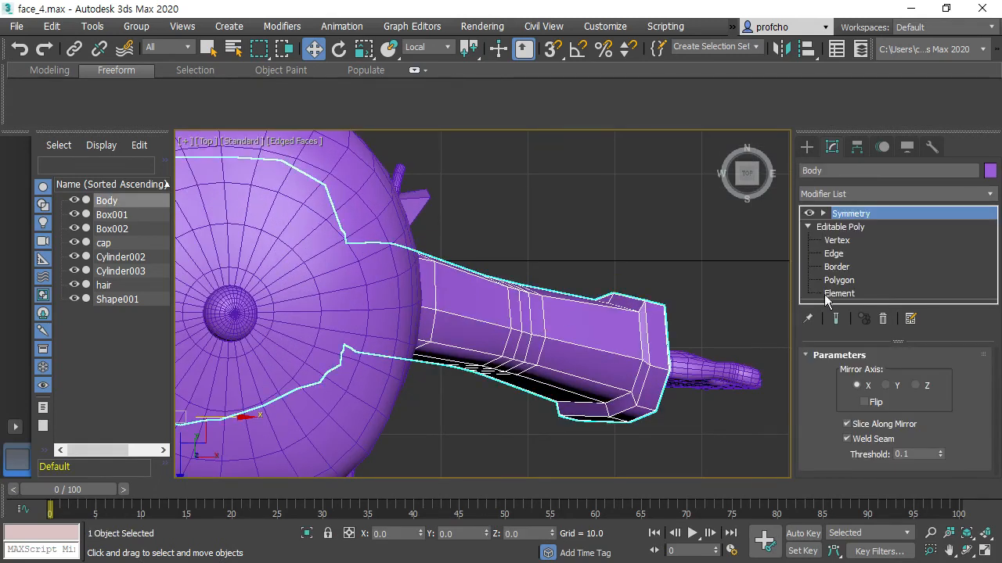
pyautogui.click(846, 227)
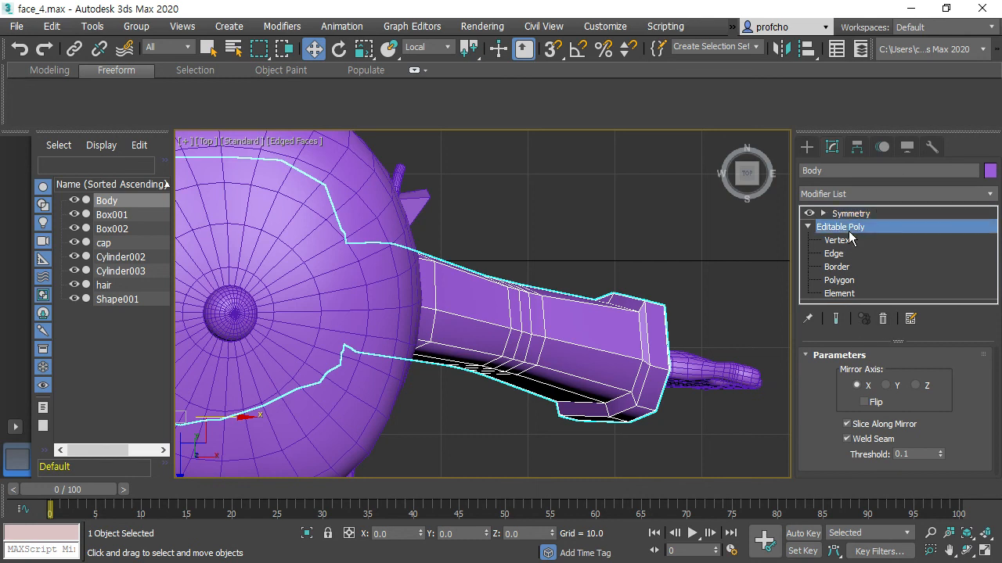
pyautogui.click(855, 374)
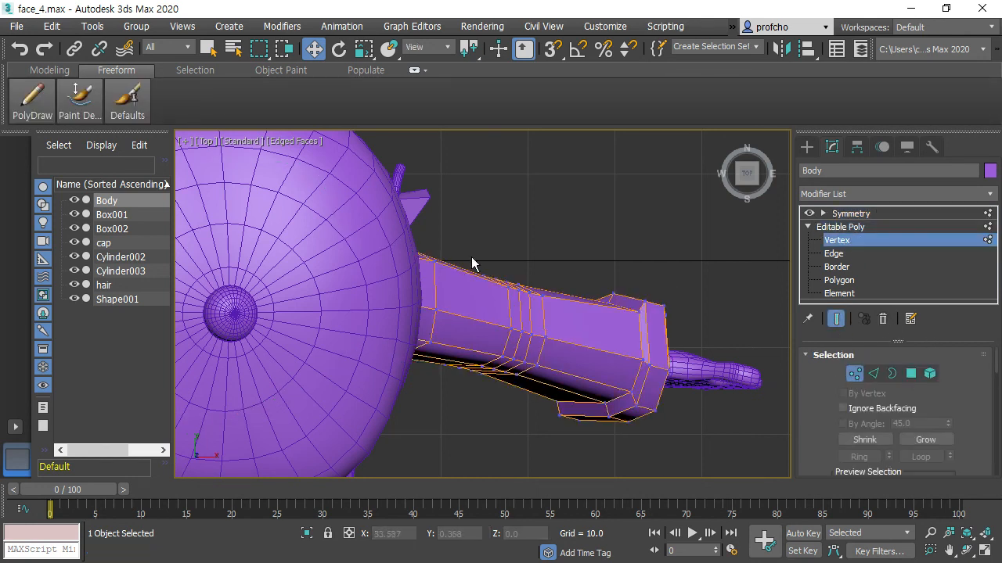
pyautogui.moveTo(458, 260); pyautogui.dragTo(443, 373)
pyautogui.press('r')
pyautogui.moveTo(508, 323); pyautogui.dragTo(507, 331)
pyautogui.click(603, 256)
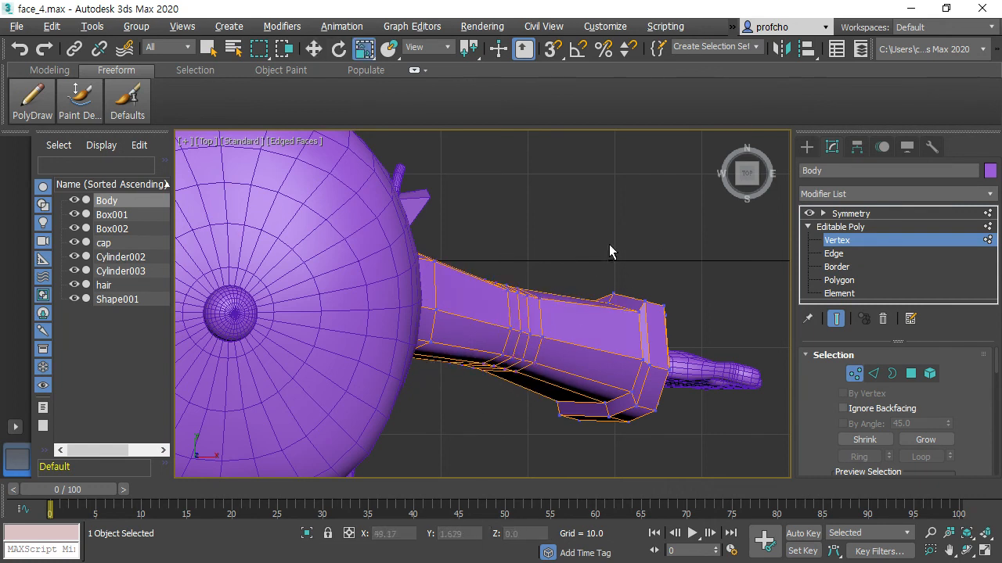
# Examine the reshaped sleeves from the front, finish vertex editing with nothing selected, and review the character's overall proportions.
pyautogui.press('f')
pyautogui.moveTo(671, 205); pyautogui.dragTo(591, 466, button='middle')
pyautogui.scroll(-4, 649, 323)
pyautogui.moveTo(663, 303); pyautogui.dragTo(626, 361, button='middle')
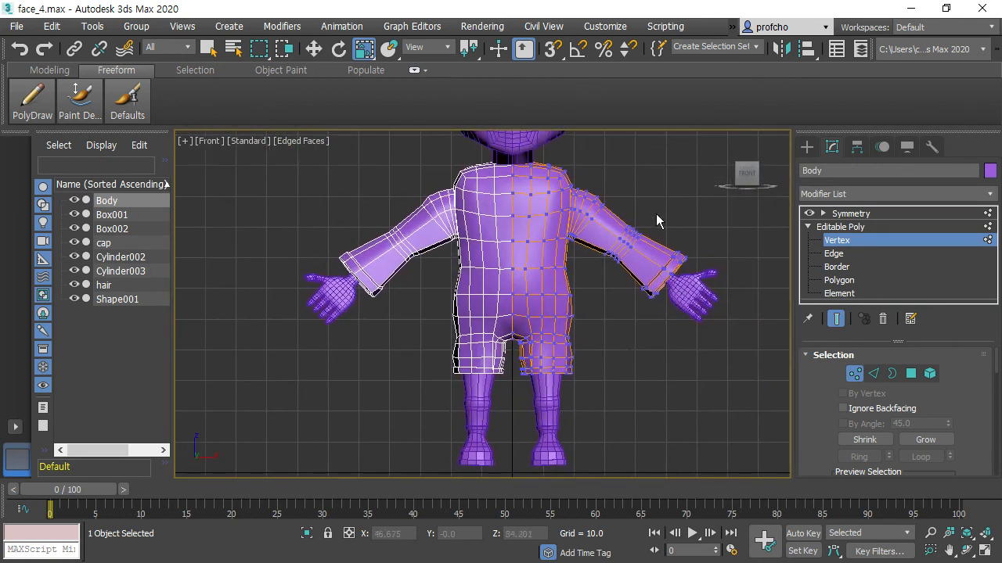
pyautogui.click(853, 374)
pyautogui.click(727, 401)
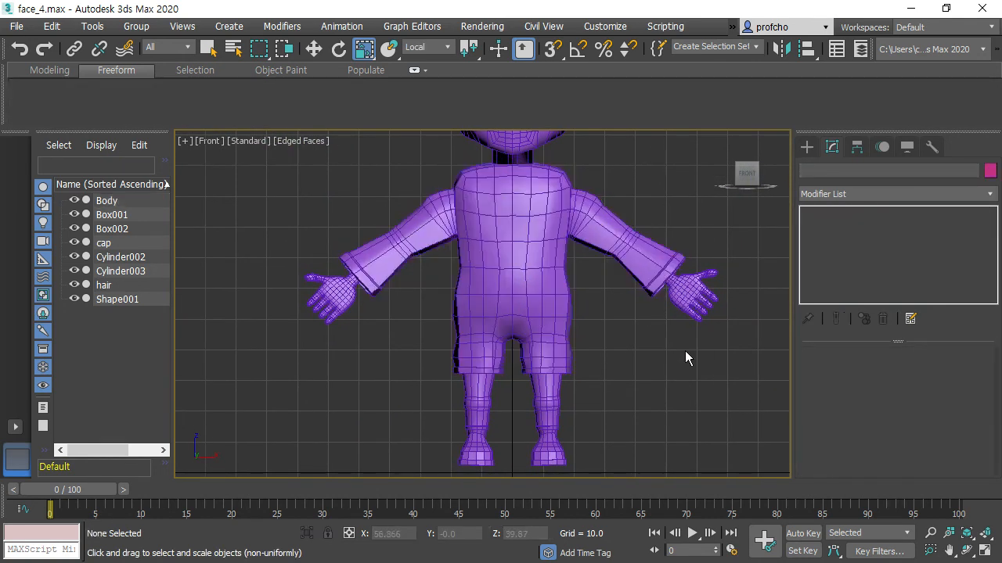
pyautogui.moveTo(697, 352); pyautogui.dragTo(651, 410, button='middle')
pyautogui.scroll(-3, 651, 409)
pyautogui.moveTo(691, 296); pyautogui.dragTo(678, 280, button='middle')
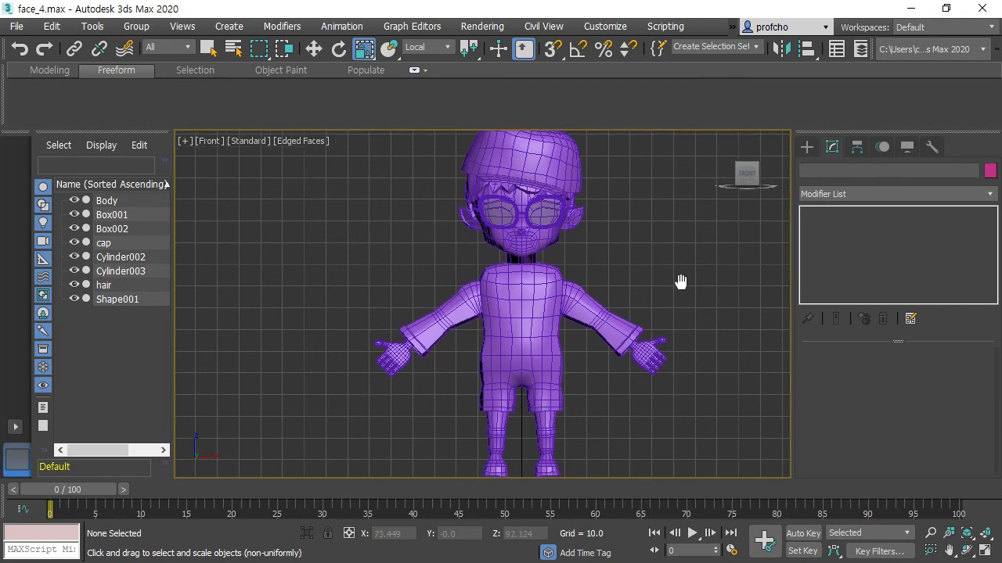